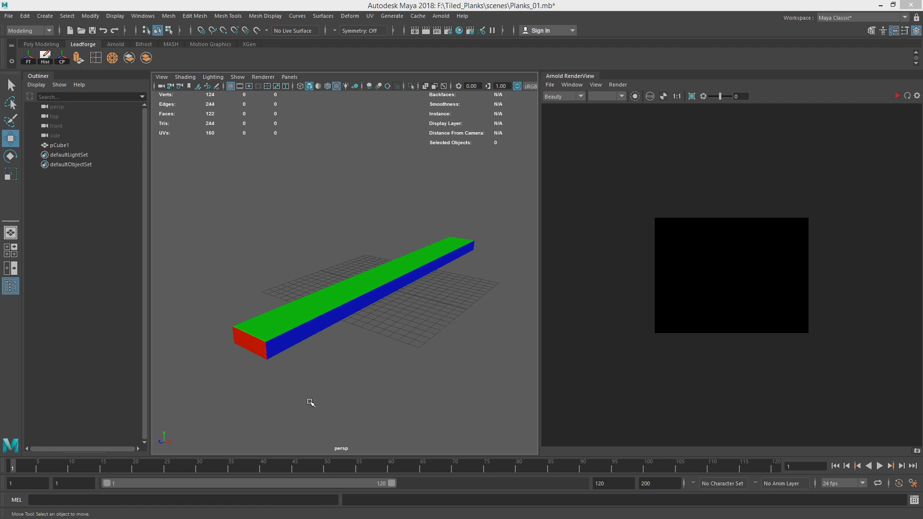
- Select the plank and try moving it sideways along its X axis
left_click_drag(399, 310, 356, 316, "alt")
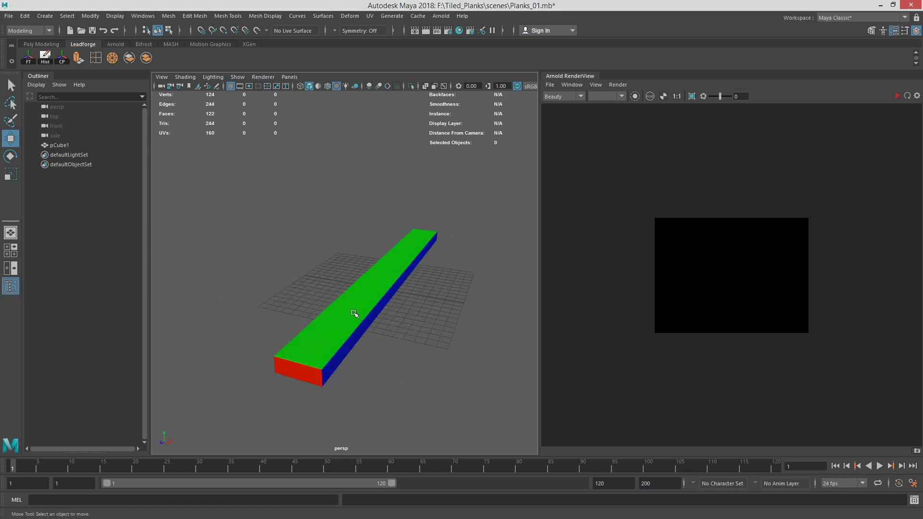
left_click(357, 315)
left_click_drag(435, 287, 455, 339)
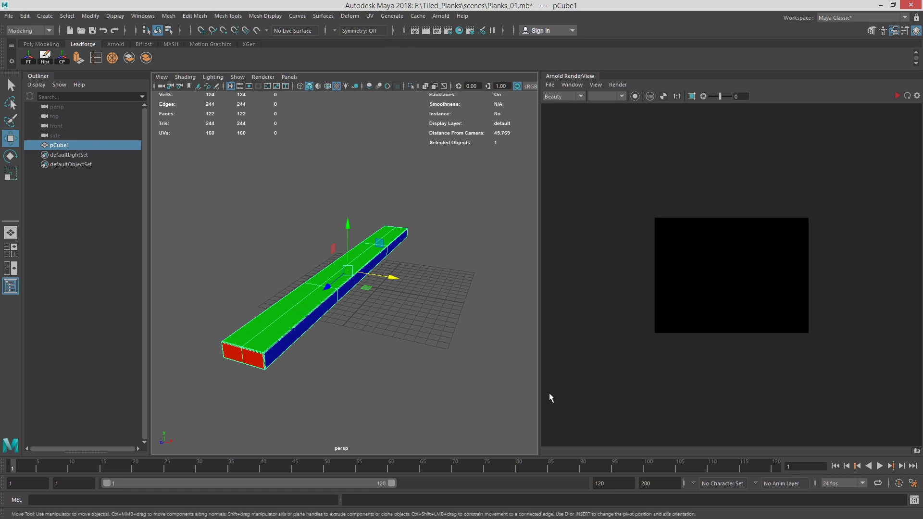
left_click_drag(393, 289, 424, 289, "alt")
left_click(426, 276)
- Open the UV Editor for the plank and show the PlankTemplate.jpg texture dimmed behind its UVs
left_click(361, 273)
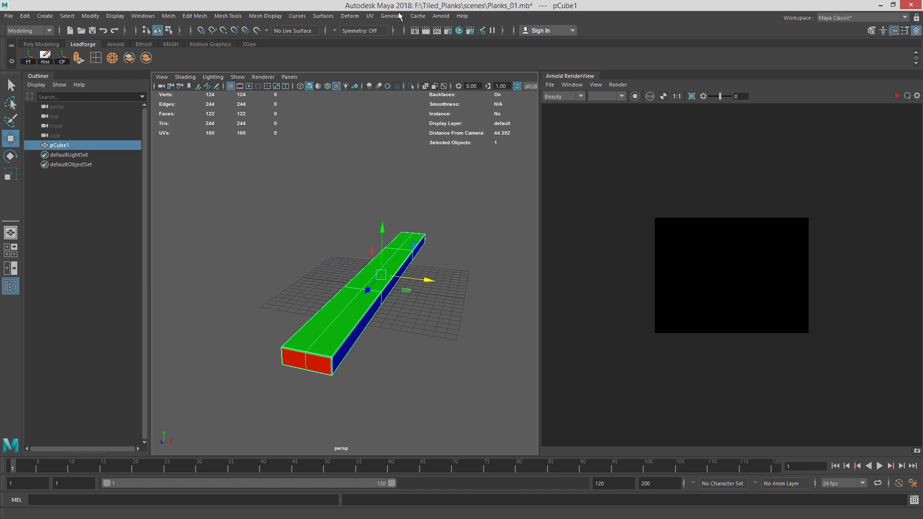
left_click(374, 17)
left_click(385, 35)
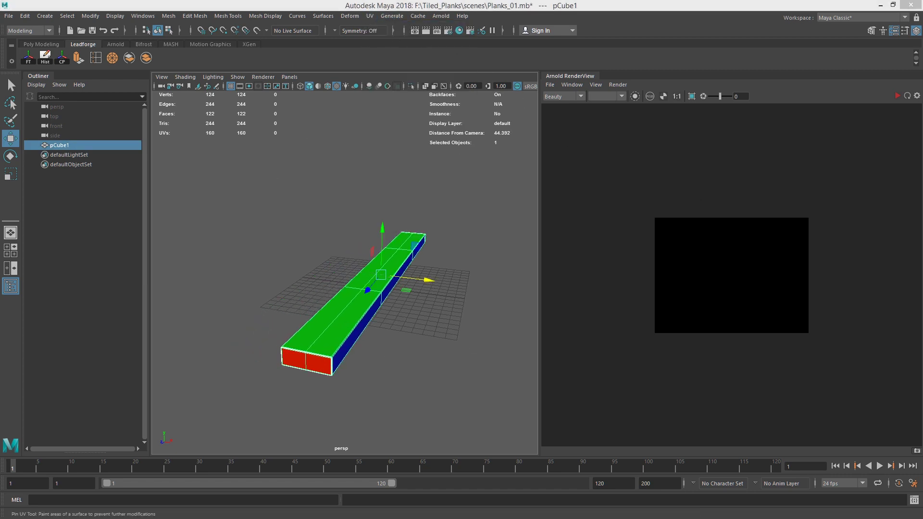
left_click_drag(501, 208, 326, 305, "alt")
scroll(390, 315, "up", 5)
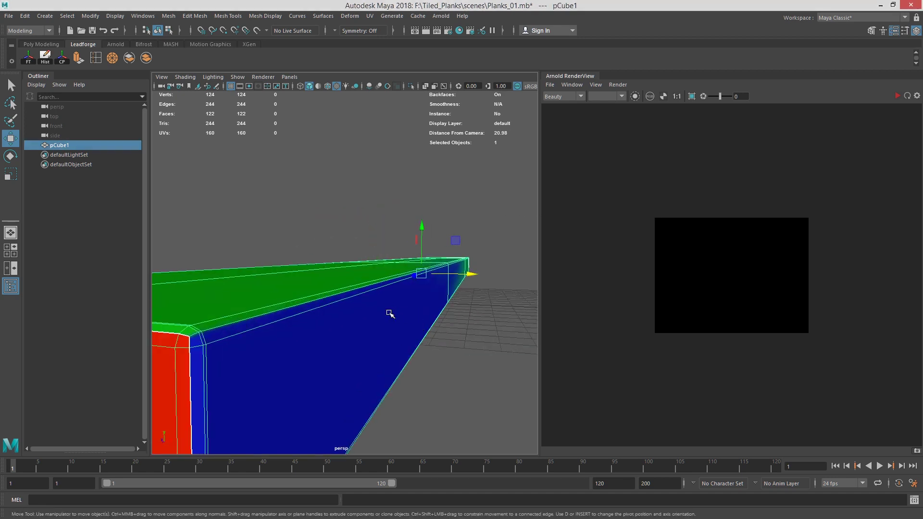
scroll(338, 303, "down", 2)
left_click_drag(922, 85, 663, 95)
left_click(818, 118)
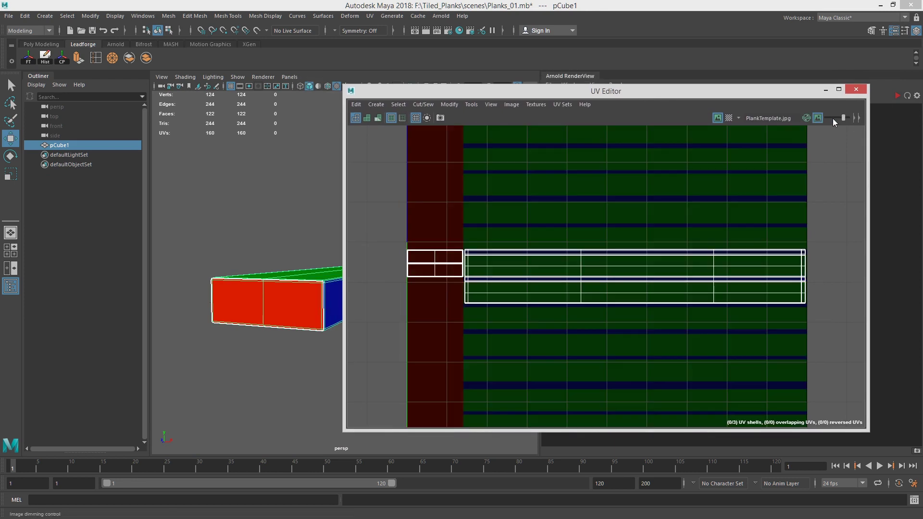
left_click_drag(836, 118, 841, 120)
left_click(717, 118)
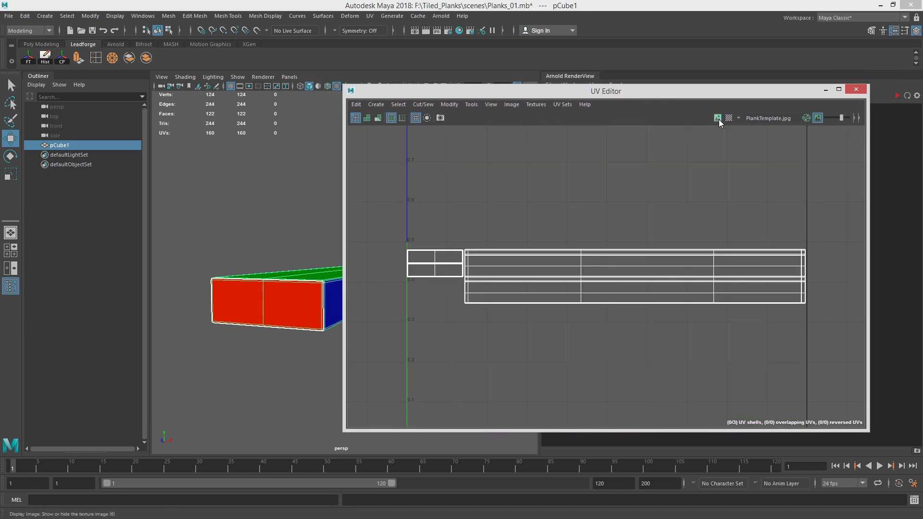
left_click(717, 118)
- Select the long UV shell and examine how its far end fits the template's green and blue strips
middle_click_drag(697, 234, 652, 215, "alt")
right_click_drag(748, 224, 789, 227)
left_click_drag(794, 211, 438, 324)
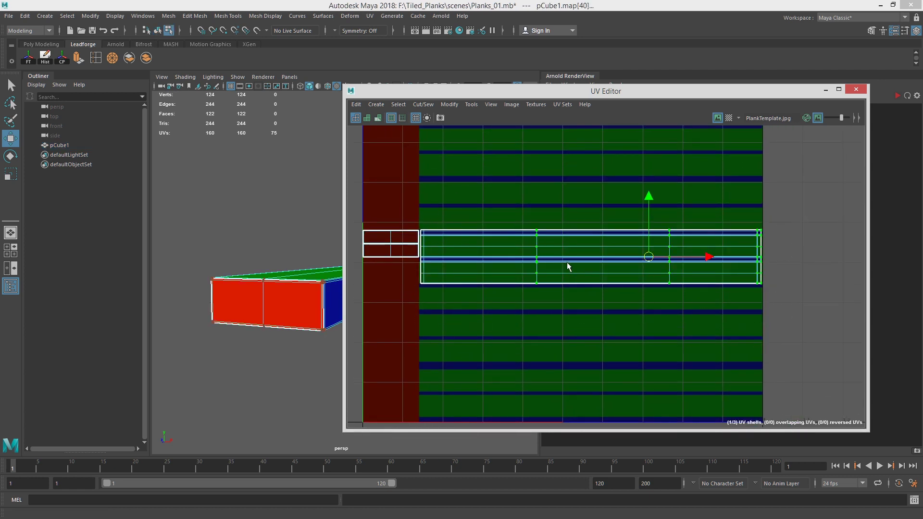
right_click_drag(565, 264, 602, 282, "ctrl")
middle_click_drag(609, 239, 541, 241, "alt")
right_click_drag(541, 241, 904, 272, "alt")
middle_click_drag(782, 256, 534, 214, "alt")
right_click_drag(534, 214, 750, 258, "alt")
middle_click_drag(710, 304, 739, 291, "alt")
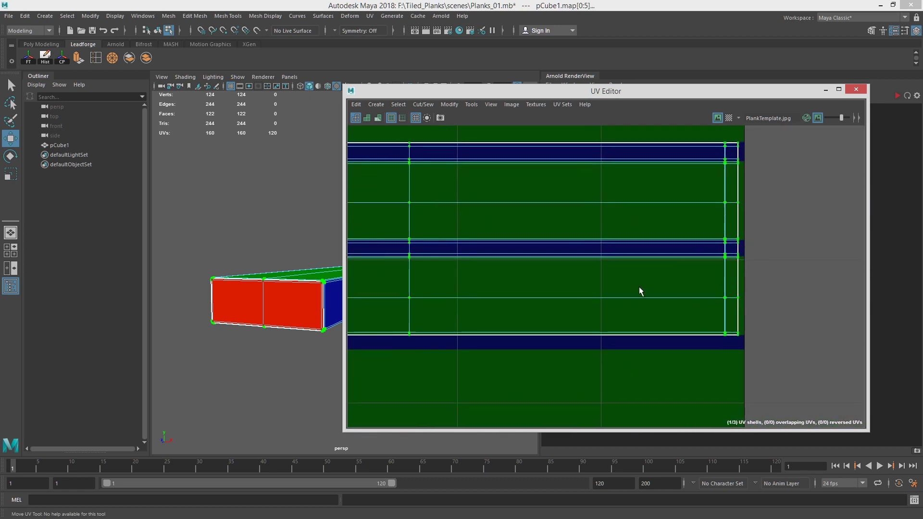
- Show the template texture at full brightness and compare the shells with the red, green and blue areas
left_click(818, 117)
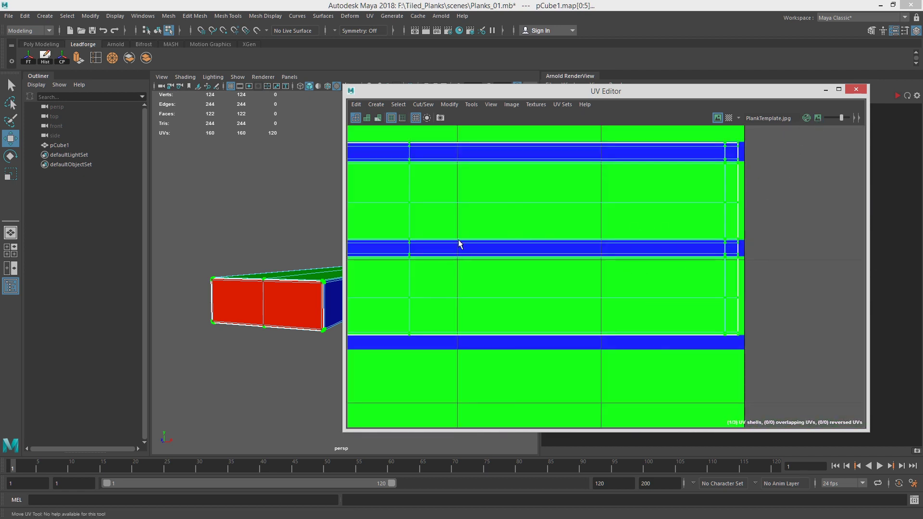
middle_click_drag(460, 245, 754, 238, "alt")
middle_click_drag(459, 209, 919, 215, "alt")
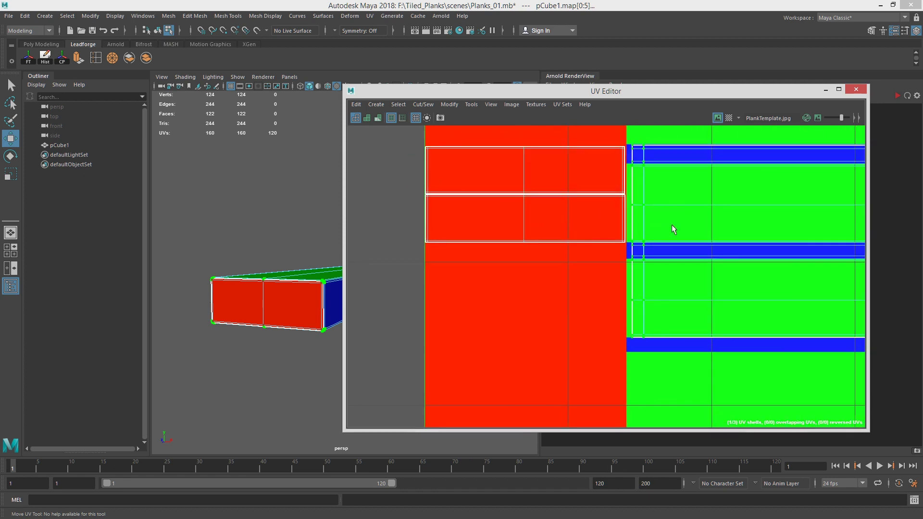
mouse_move(673, 229)
middle_mouse_down("alt")
mouse_move(685, 255)
mouse_move(686, 221)
middle_mouse_up("alt")
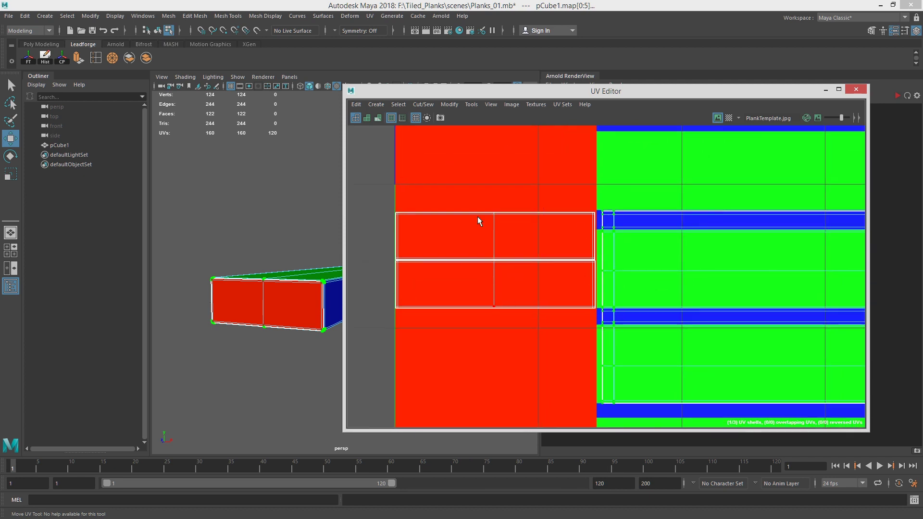
- Select both plank-end UV shells and review their placement in the red area of the template
left_click_drag(387, 190, 530, 363)
right_click_drag(534, 265, 577, 280, "ctrl")
middle_click_drag(642, 252, 595, 325, "alt")
scroll(648, 299, "down", 3)
middle_click_drag(736, 320, 579, 235, "alt")
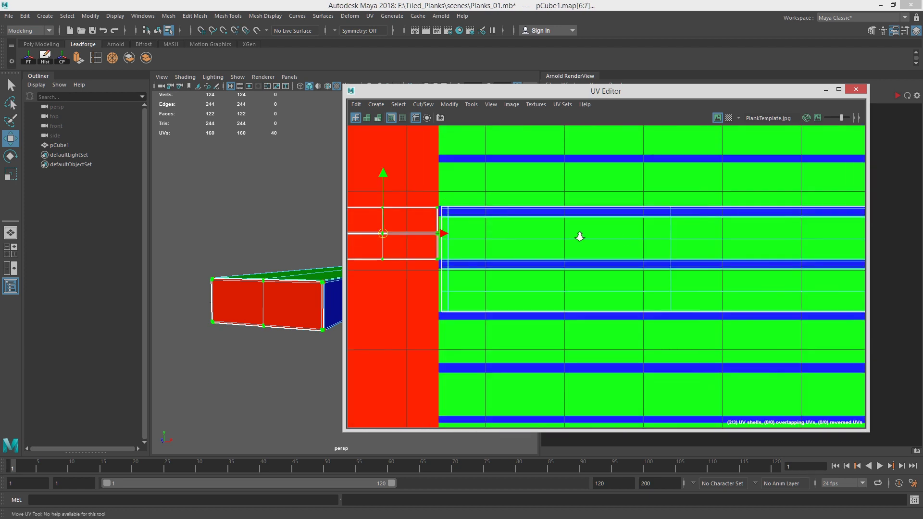
scroll(702, 238, "down", 3)
middle_click_drag(711, 223, 614, 254, "alt")
- Dim the template again, move all the plank's UV shells up onto another set of strips, and clear the UV Editor away
left_click_drag(375, 208, 873, 378)
left_click(818, 118)
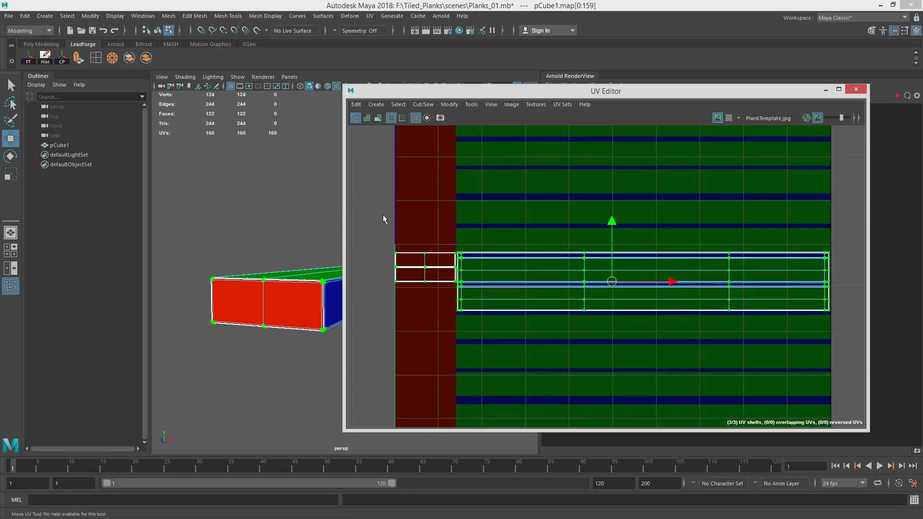
left_click_drag(384, 215, 864, 339)
left_click_drag(611, 221, 627, 136)
right_click_drag(525, 179, 749, 194, "alt")
left_click_drag(712, 177, 714, 179)
left_click_drag(299, 223, 321, 222, "alt")
left_click_drag(490, 94, 922, 144)
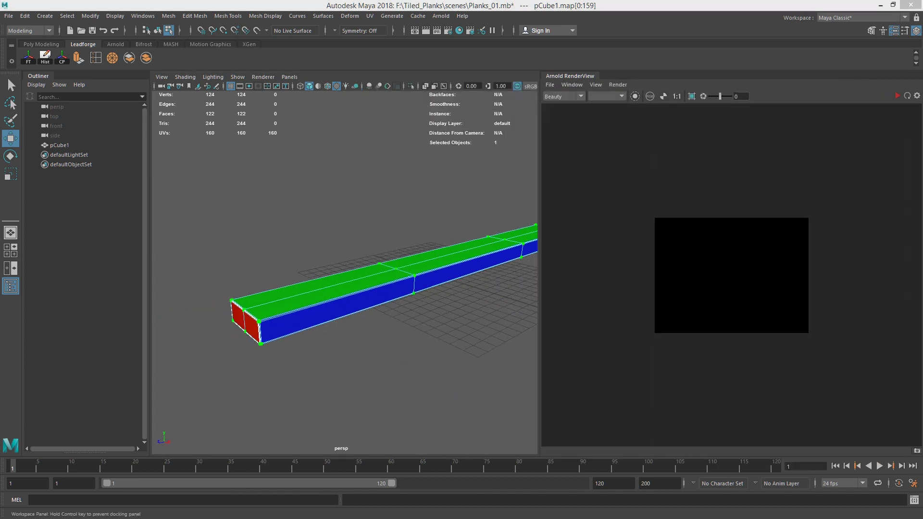
- Return from UV selection to object mode and select the whole plank
right_click_drag(431, 215, 454, 211)
left_click(433, 212)
left_click_drag(412, 265, 510, 315, "alt")
left_click(402, 268)
left_click_drag(502, 273, 478, 281, "alt")
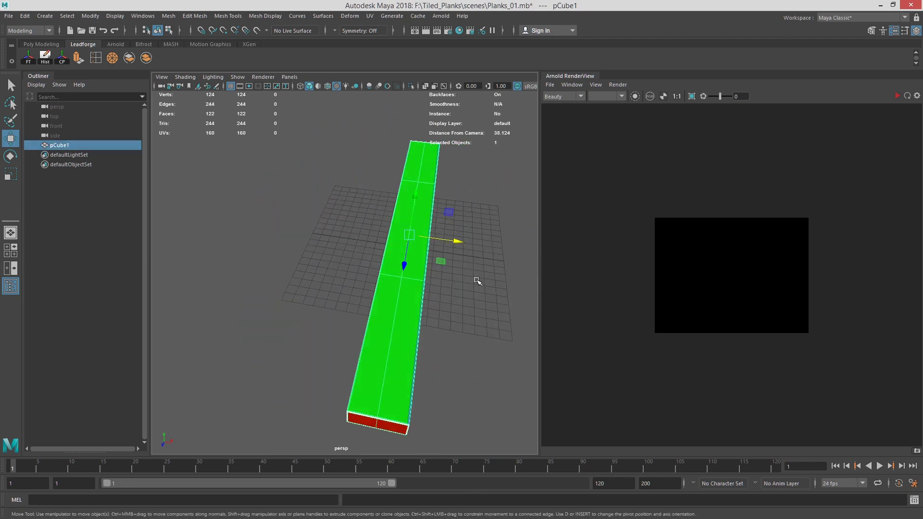
- Create a polygon plane and scale it up evenly until it extends well beyond the plank
left_click(479, 281)
left_click(41, 44)
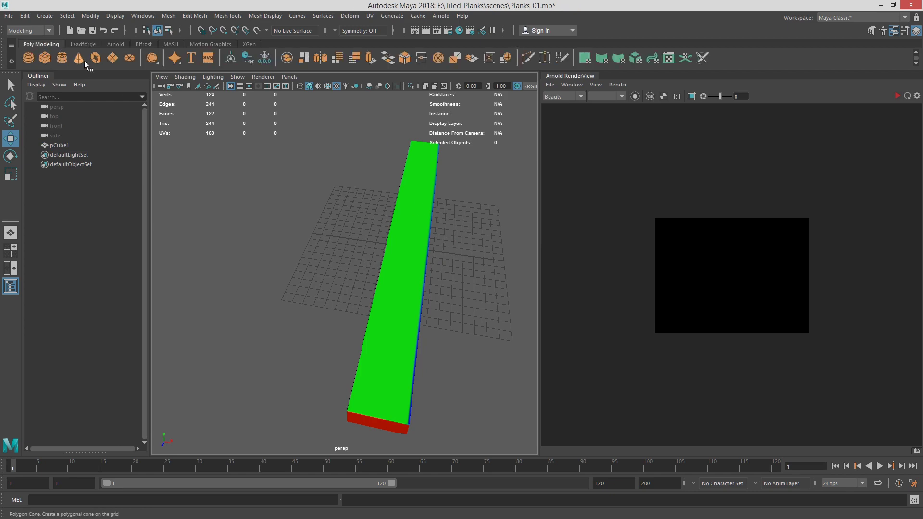
key("r")
left_click_drag(405, 248, 837, 312)
left_click_drag(492, 289, 377, 261, "alt")
key("f")
key("w")
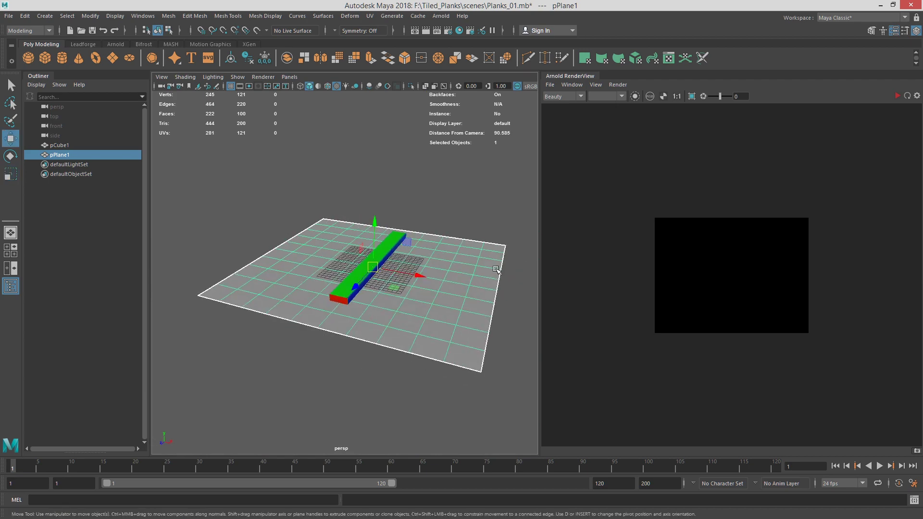
- Delete the large polygon plane
left_click(486, 242)
left_click(439, 309)
key("Delete")
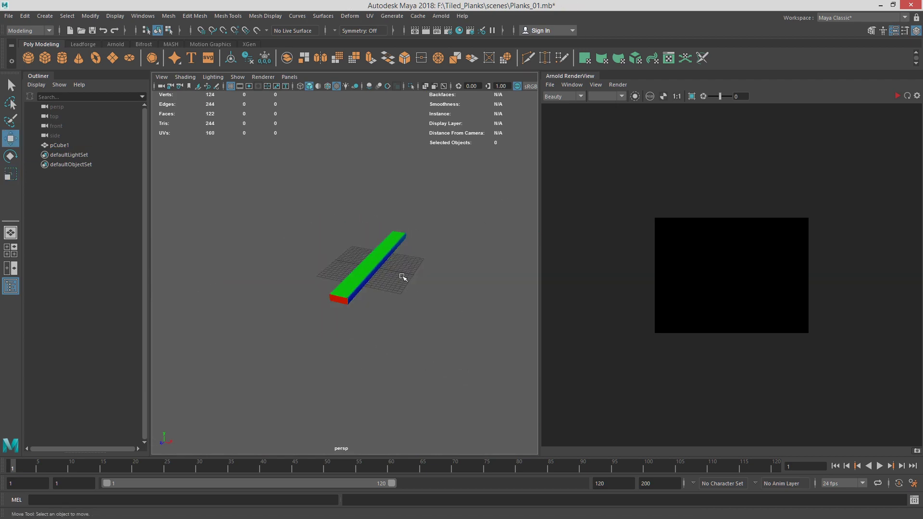
left_click(367, 268)
left_click_drag(350, 268, 371, 268, "alt")
right_click_drag(372, 263, 433, 255, "alt")
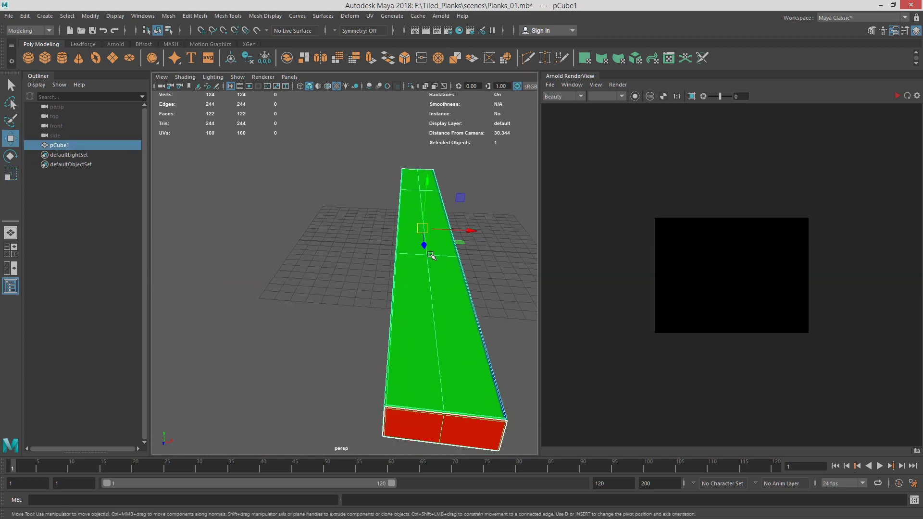
left_click_drag(433, 256, 401, 249, "alt")
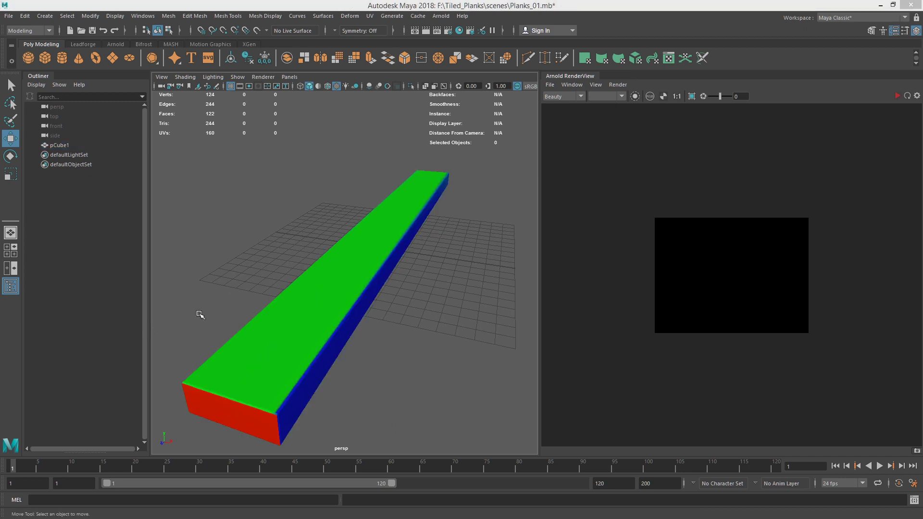
left_click_drag(387, 303, 365, 305, "alt")
right_click_drag(365, 306, 318, 300, "alt")
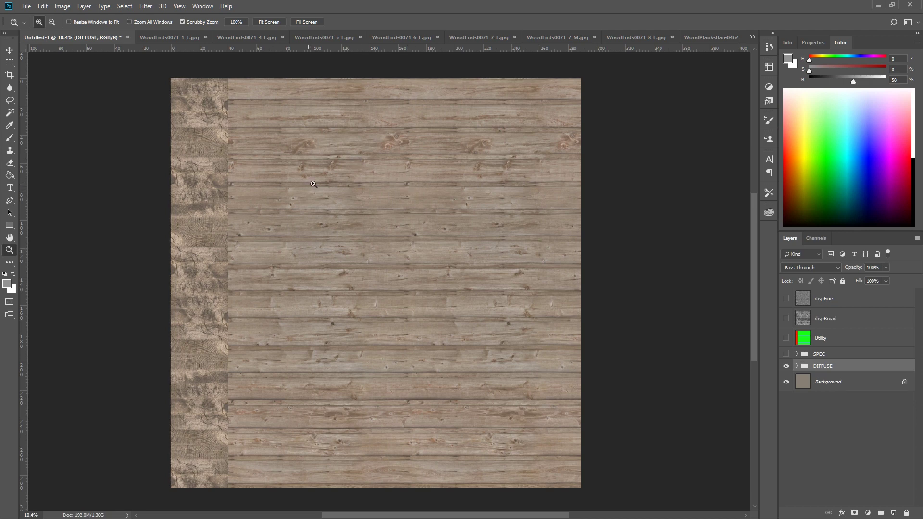
- Switch to Photoshop and make the Utility layer visible to review the template's red area and green and blue strips
left_click(786, 338)
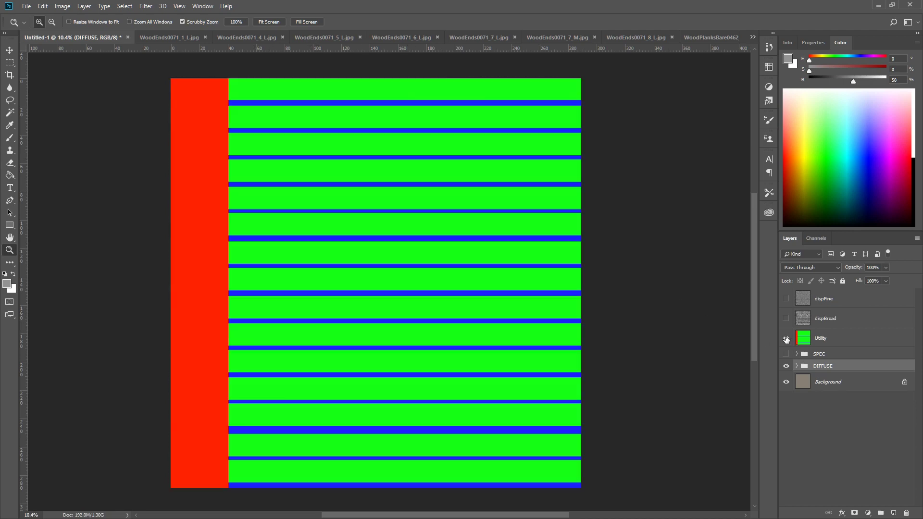
mouse_move(218, 272)
left_mouse_down()
mouse_move(278, 287)
mouse_move(228, 284)
left_mouse_up()
left_click_drag(472, 337, 425, 330)
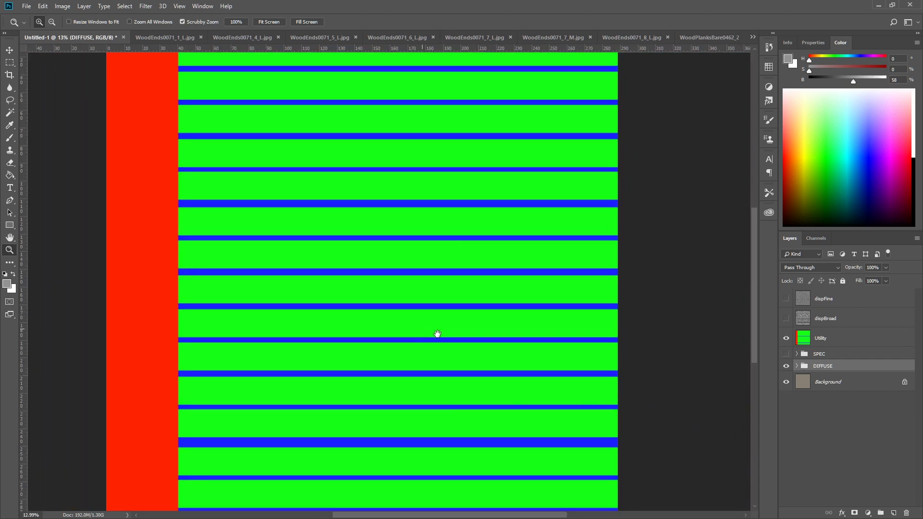
left_click_drag(457, 226, 457, 324)
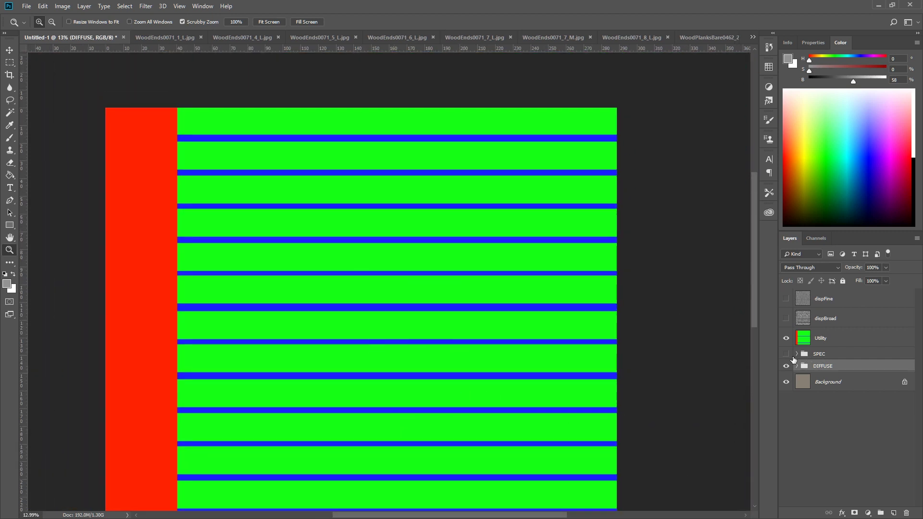
- Bring up the WoodPlanksBare0462_2_seamless_XXL.jpg document and look across its row of planks
left_click(711, 37)
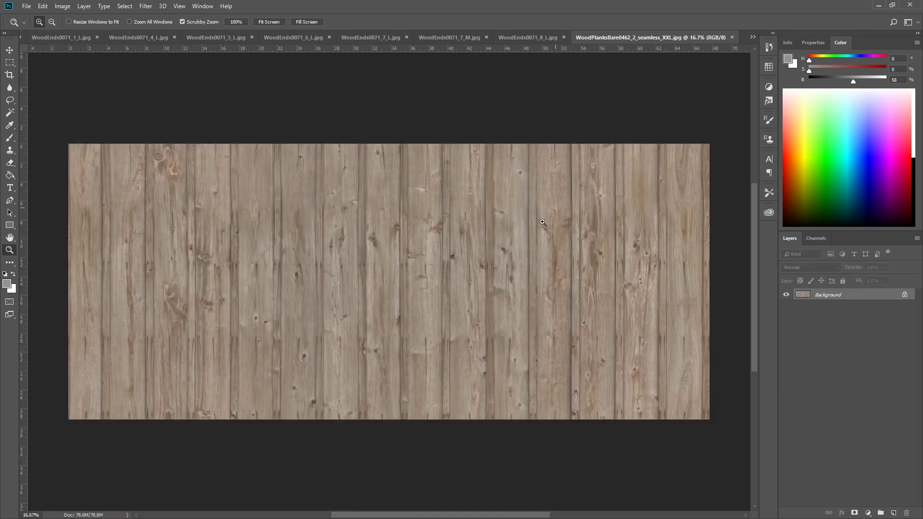
left_click_drag(246, 248, 378, 243)
left_click_drag(493, 240, 178, 204)
left_click_drag(577, 219, 233, 225)
left_click_drag(418, 250, 557, 233)
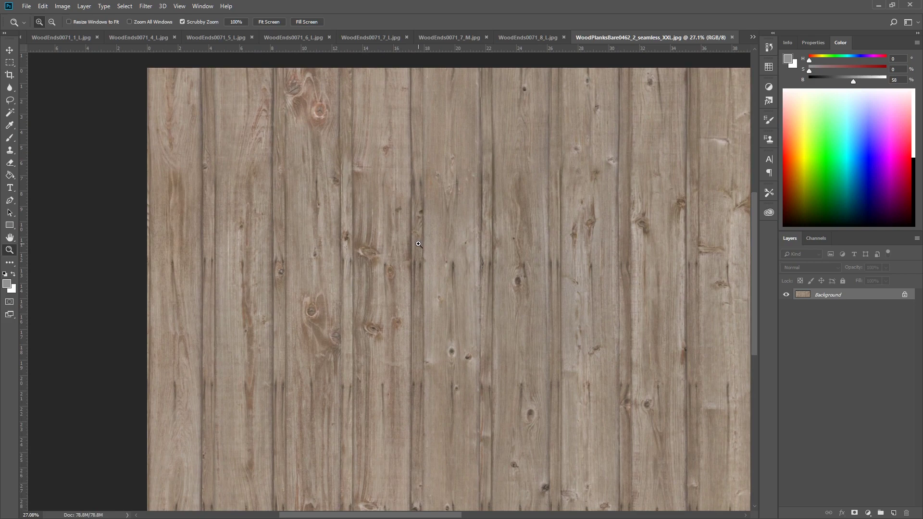
- Examine the plank faces and the narrow strips between them up close along the wood image's upper edge
left_click_drag(419, 244, 482, 377)
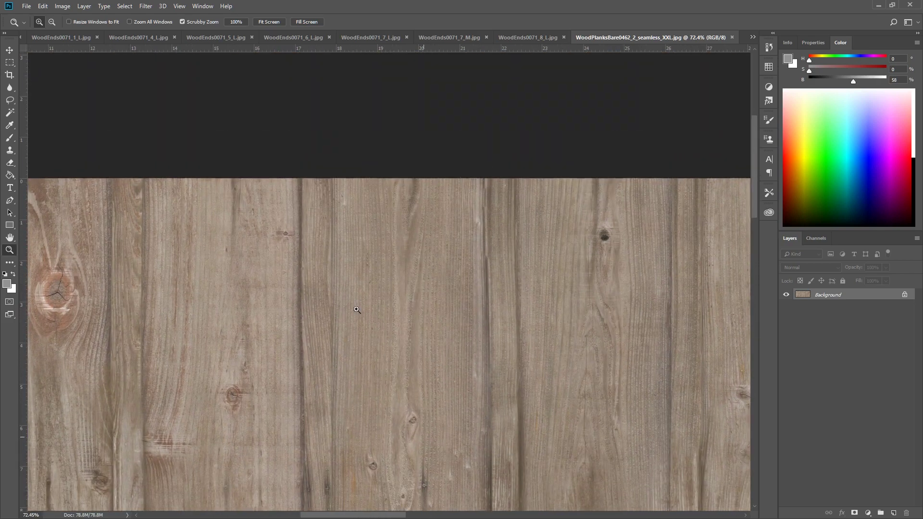
left_click_drag(335, 256, 440, 258)
left_click_drag(429, 199, 500, 202)
left_click_drag(370, 265, 709, 260)
left_click_drag(466, 246, 597, 219)
left_click_drag(422, 246, 375, 246)
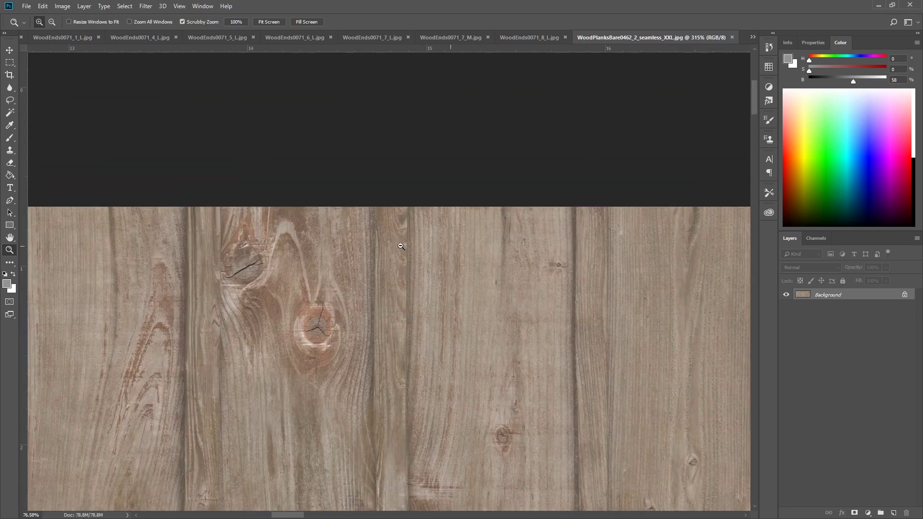
left_click_drag(530, 297, 463, 283)
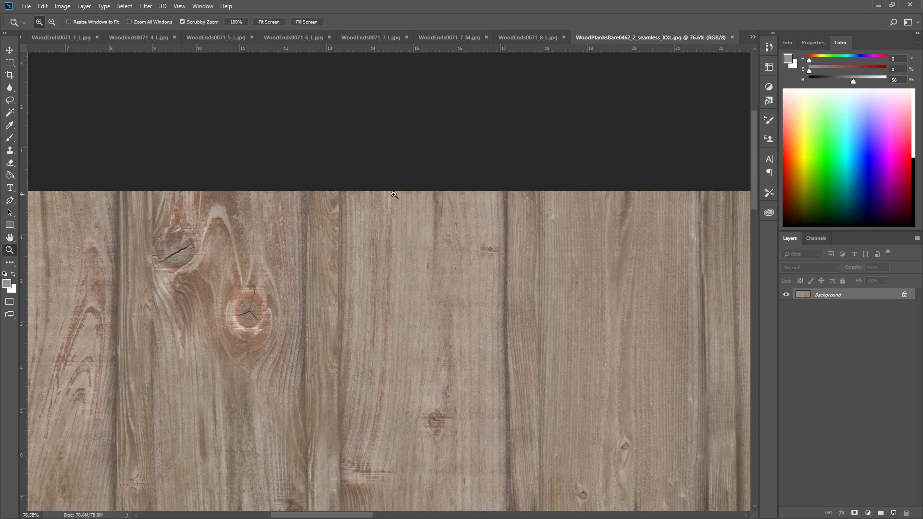
left_click_drag(562, 324, 393, 300)
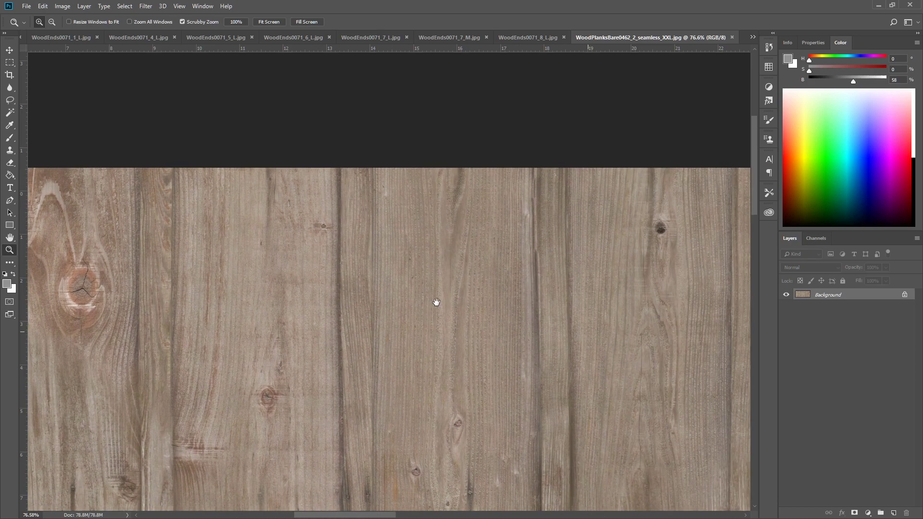
left_click_drag(490, 293, 436, 293)
left_click_drag(594, 423, 404, 321)
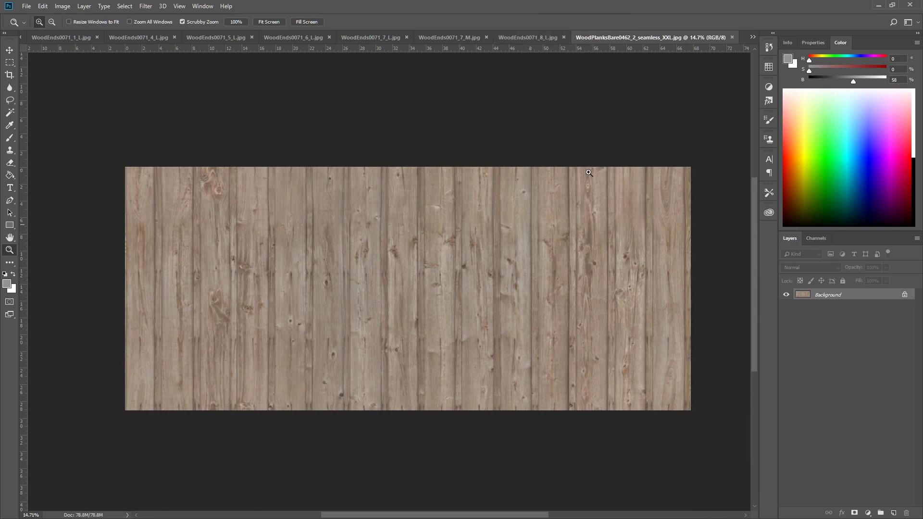
- Look through the WoodEnds0071 photos from WoodEnds0071_8_L.jpg back to WoodEnds0071_1_L.jpg
left_click(527, 39)
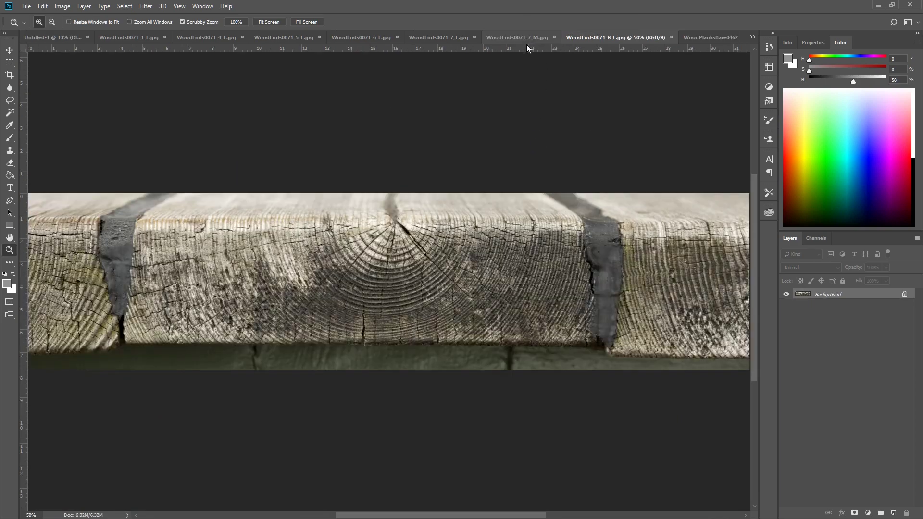
left_click(466, 40)
left_click(433, 38)
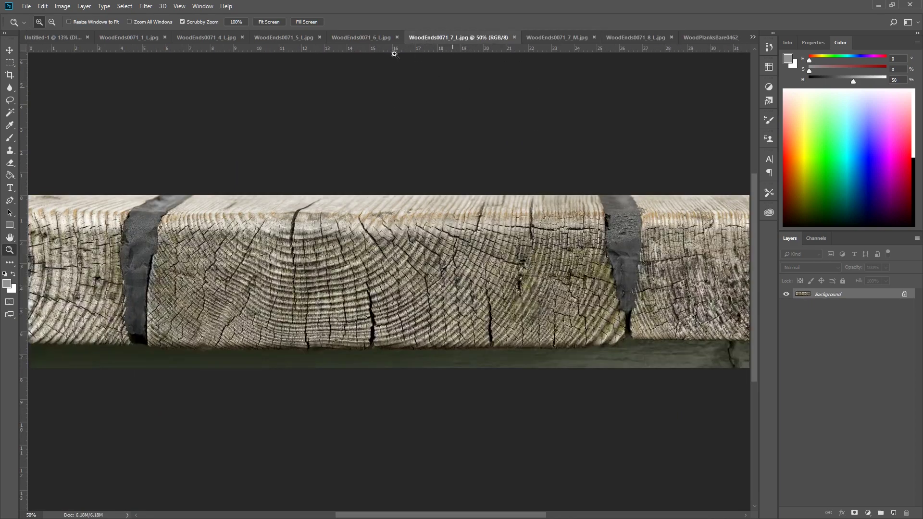
left_click(368, 38)
left_click(284, 37)
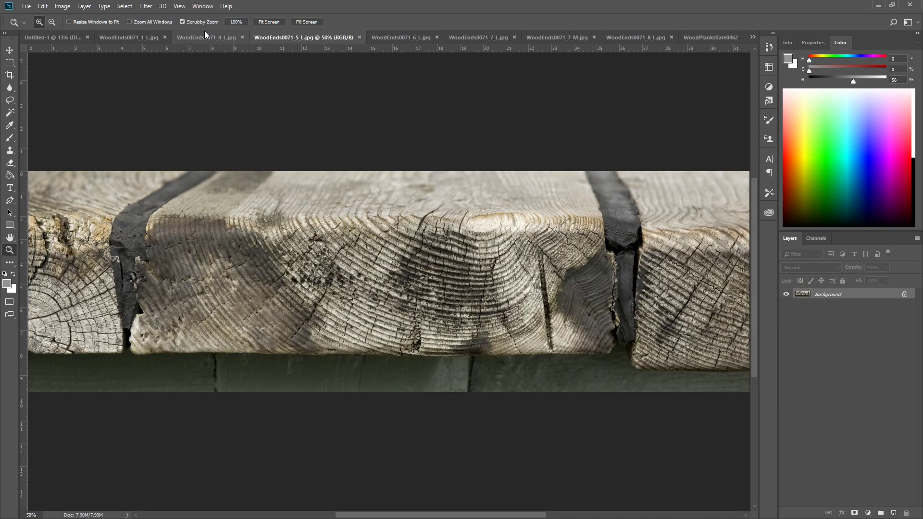
left_click(206, 37)
left_click(143, 38)
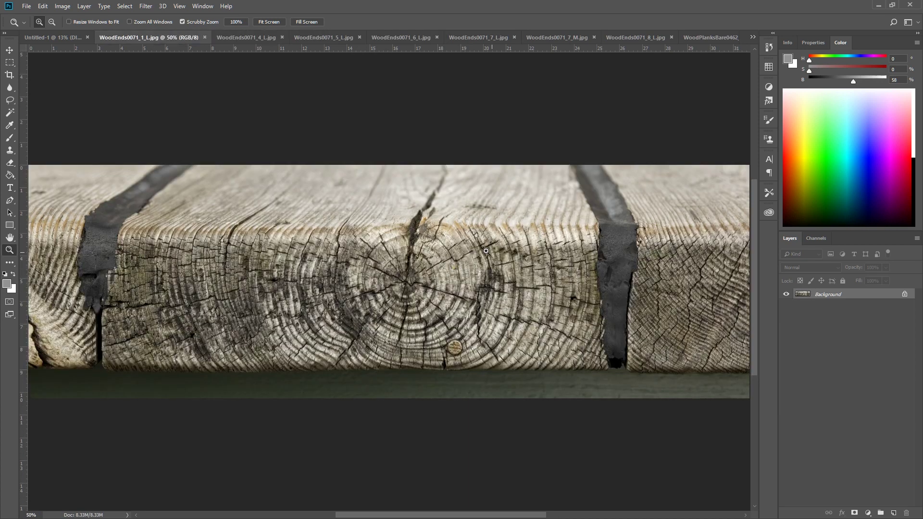
- Return to Untitled-1, hide the Utility layer and examine the end-grain pieces in the texture's upper corner up close
left_click(53, 38)
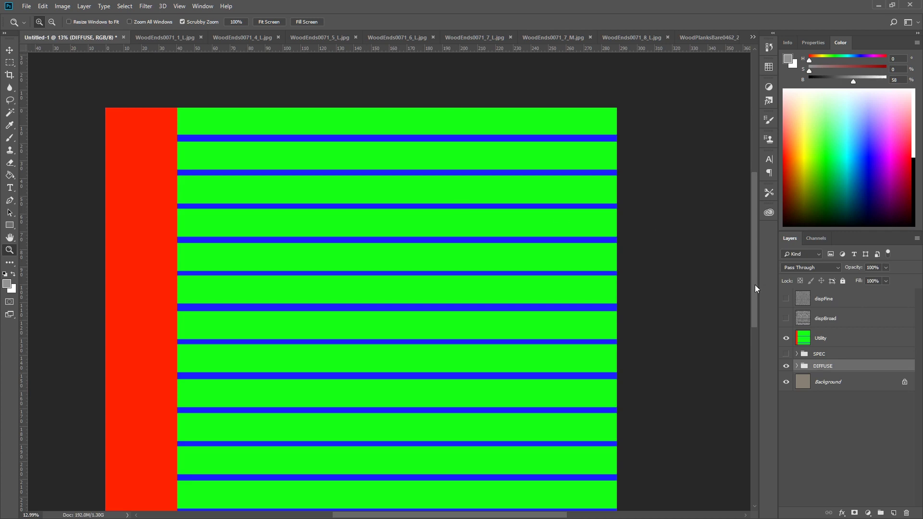
left_click(786, 338)
left_click_drag(297, 243, 354, 202)
left_click_drag(316, 160, 382, 328)
left_click_drag(405, 285, 373, 285)
left_click_drag(444, 204, 412, 245)
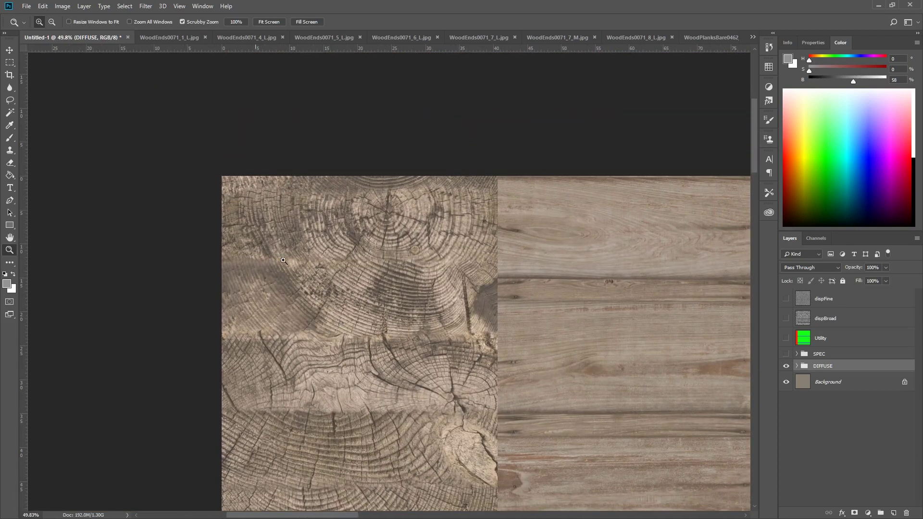
mouse_move(414, 336)
left_mouse_down()
mouse_move(399, 241)
mouse_move(416, 365)
mouse_move(414, 319)
left_mouse_up()
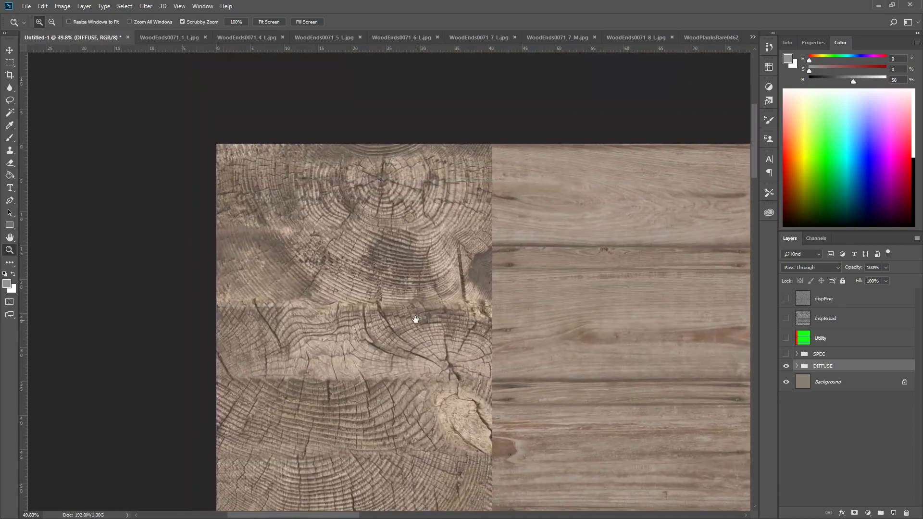
left_click_drag(391, 220, 411, 219)
scroll(411, 219, "up", 4)
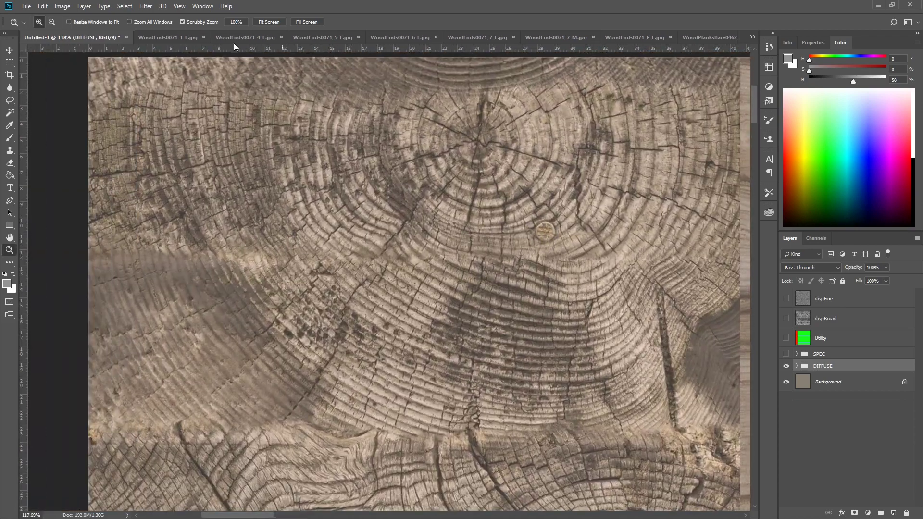
- Float WoodEnds0071_1_L.jpg over the texture and lasso the central plank end between the two dark gaps
left_click_drag(181, 40, 332, 202)
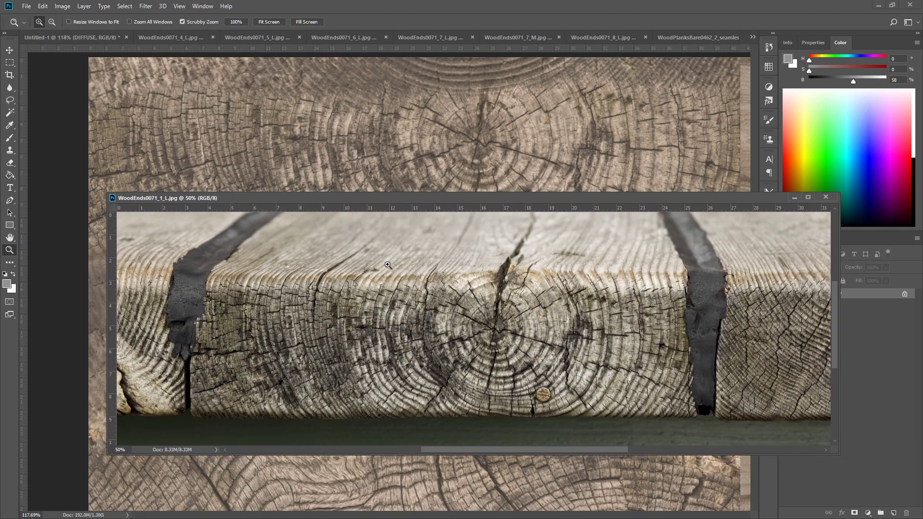
left_click(11, 101)
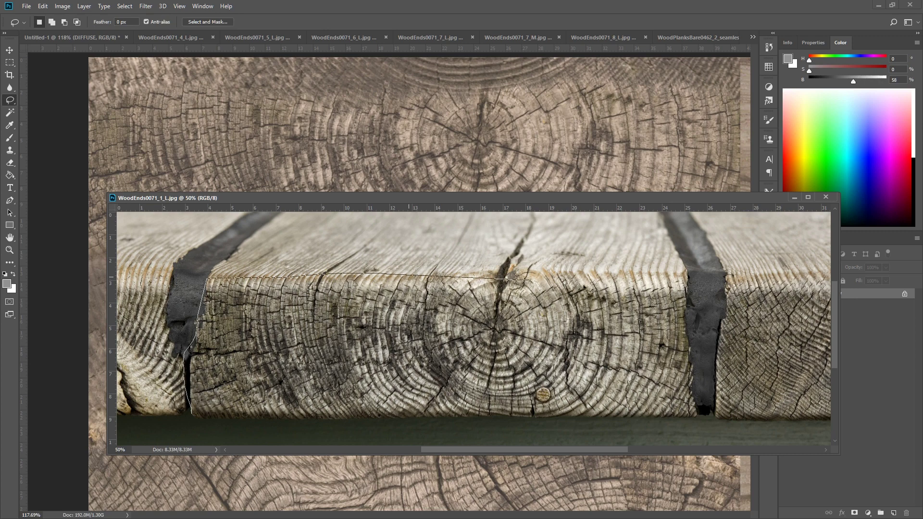
left_click_drag(589, 290, 690, 278)
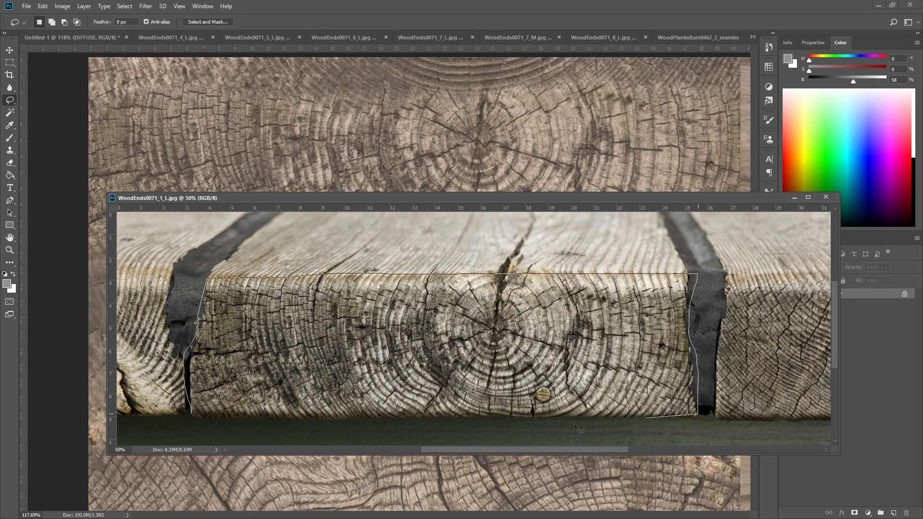
left_click_drag(339, 412, 204, 422)
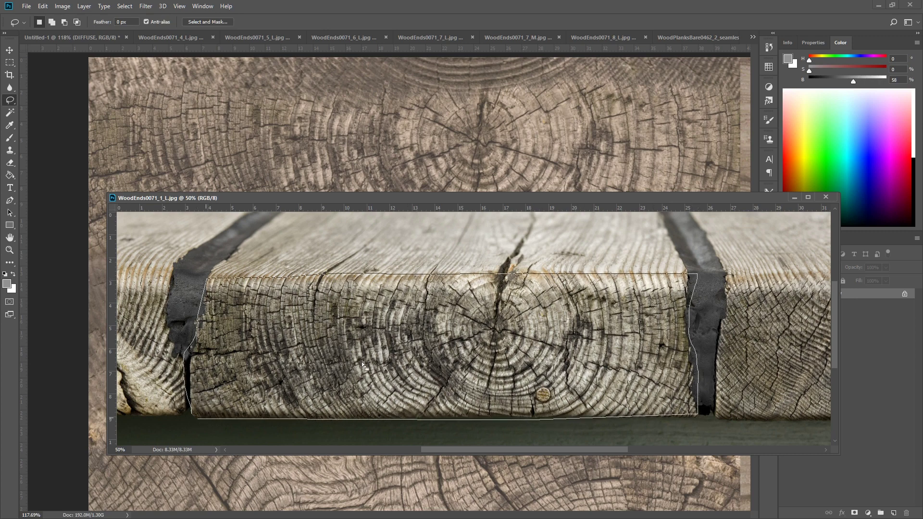
left_click_drag(668, 199, 647, 152)
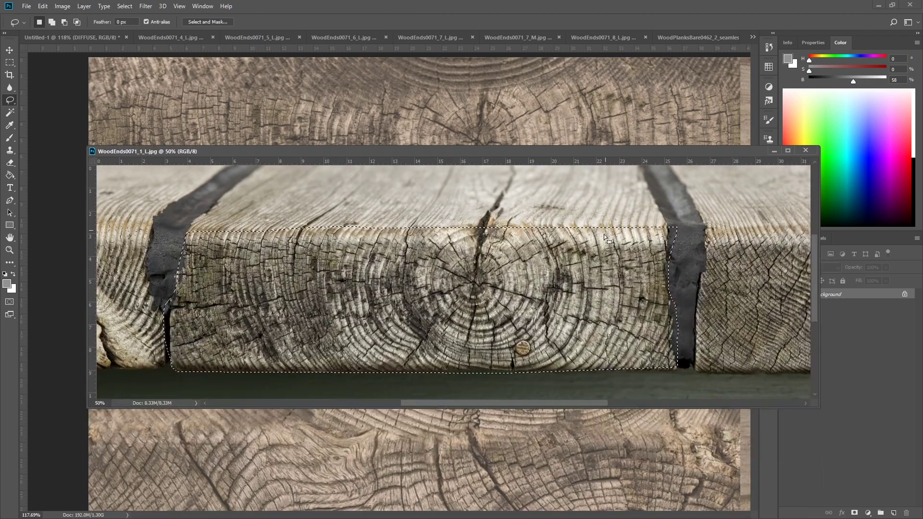
- Copy the selected plank end to its own layer and bring it into the Untitled-1 document
right_click(604, 236)
left_click(659, 299)
left_click_drag(736, 151, 717, 367)
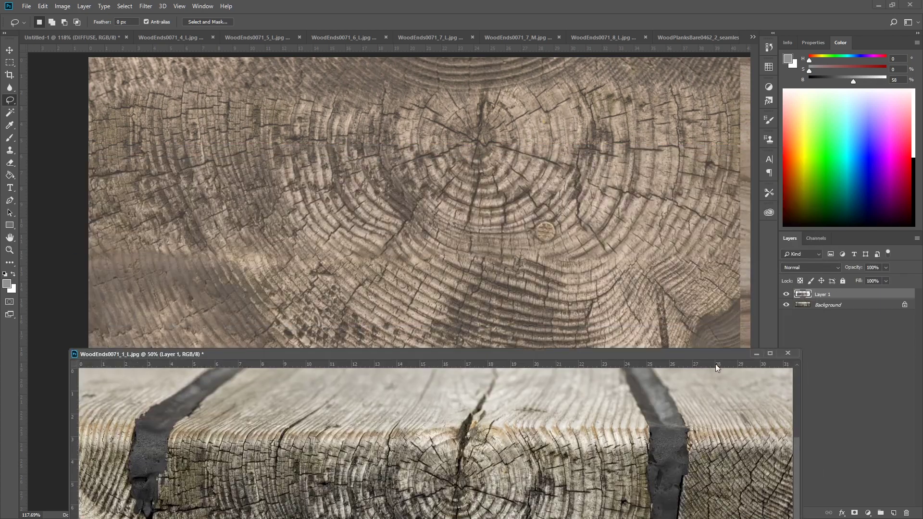
left_click_drag(802, 297, 440, 210)
- Scale down the copied plank end and fit it over the uppermost piece of the end-grain column
key("z")
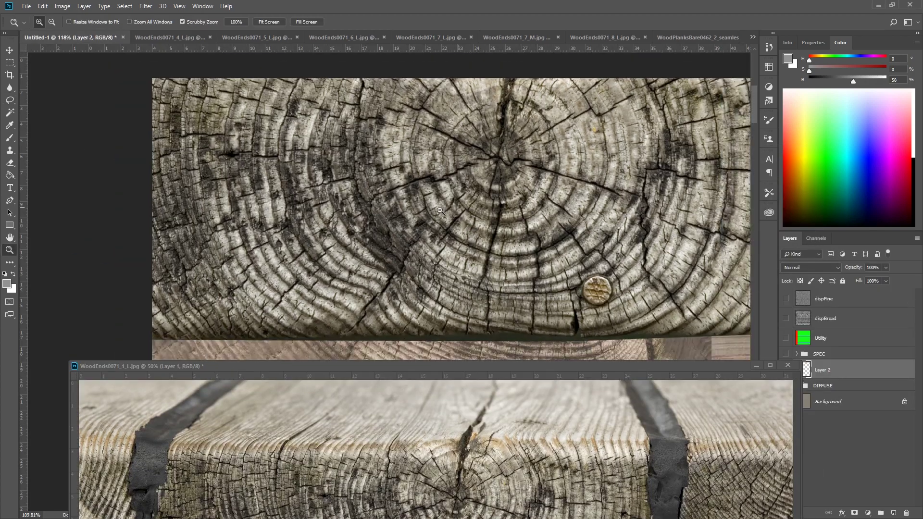
scroll(440, 210, "down", 5, "alt")
key("v")
left_click_drag(497, 212, 573, 221)
key("ctrl+t")
left_click_drag(658, 264, 622, 228)
key("Return")
key("z")
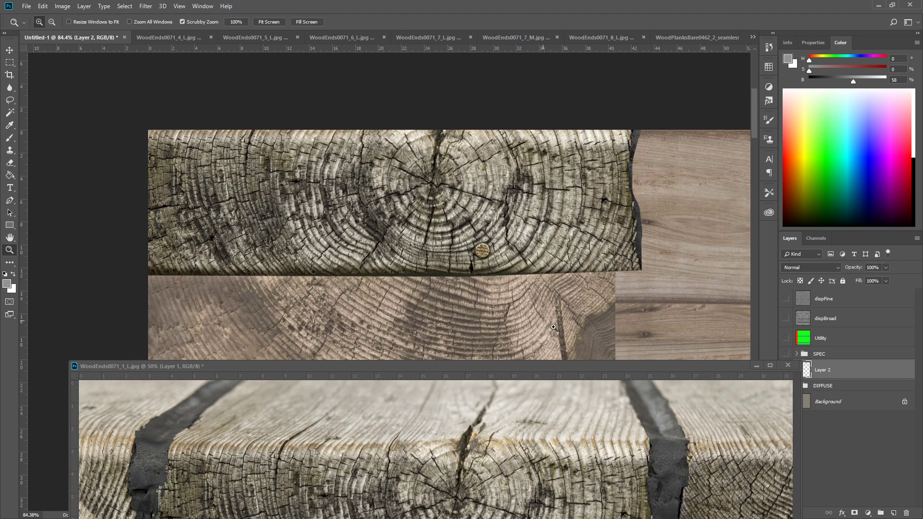
- Lighten the plank end's midtones and reduce its contrast with Levels, raising the output black and setting the output white to 220
scroll(361, 194, "down", 5)
scroll(533, 197, "up", 3)
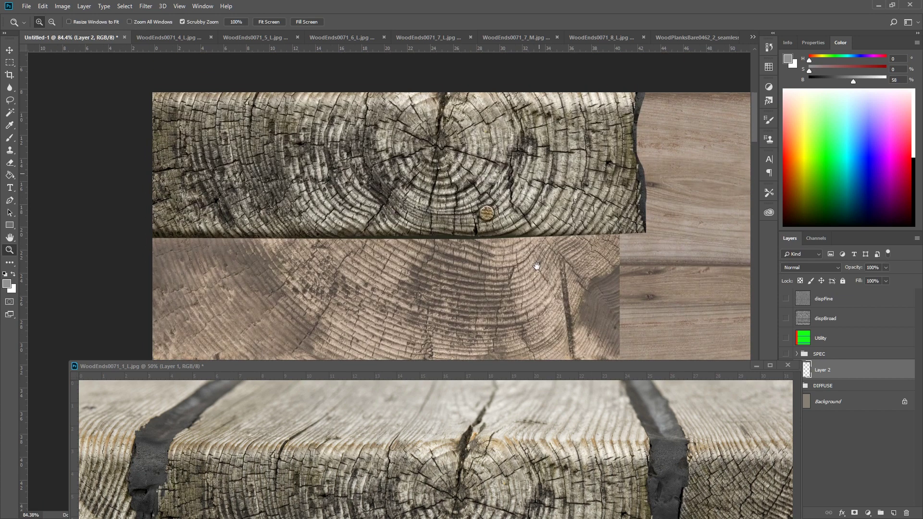
key("ctrl+l")
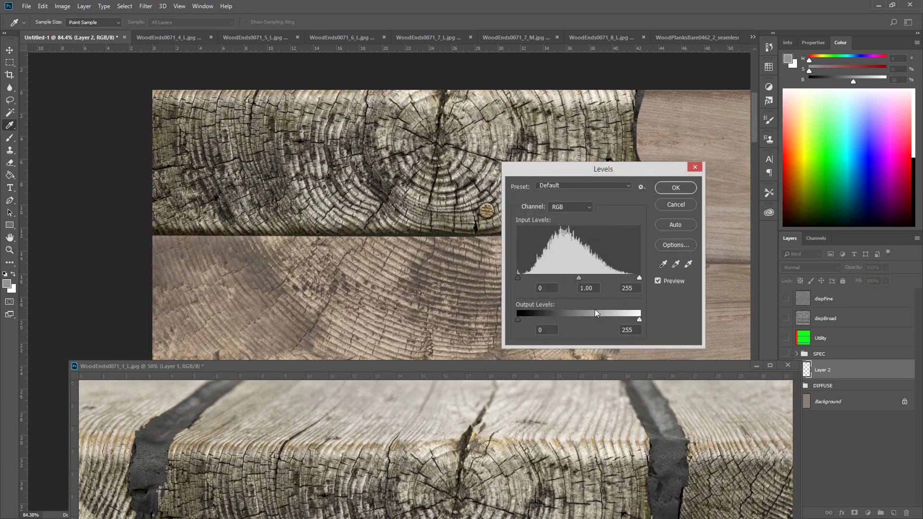
mouse_move(579, 277)
left_mouse_down()
mouse_move(564, 278)
mouse_move(573, 279)
left_mouse_up()
left_click_drag(638, 319, 623, 319)
left_click_drag(518, 320, 533, 319)
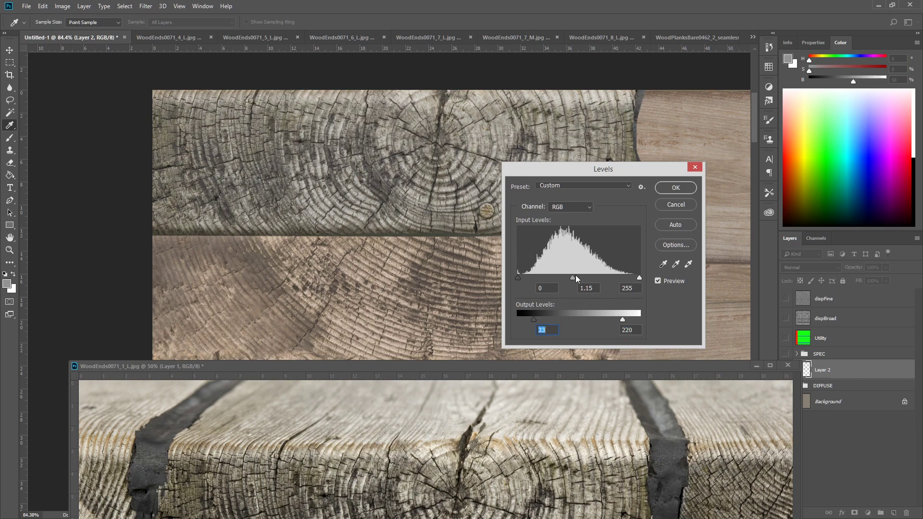
left_click_drag(573, 278, 570, 278)
left_click_drag(541, 319, 538, 319)
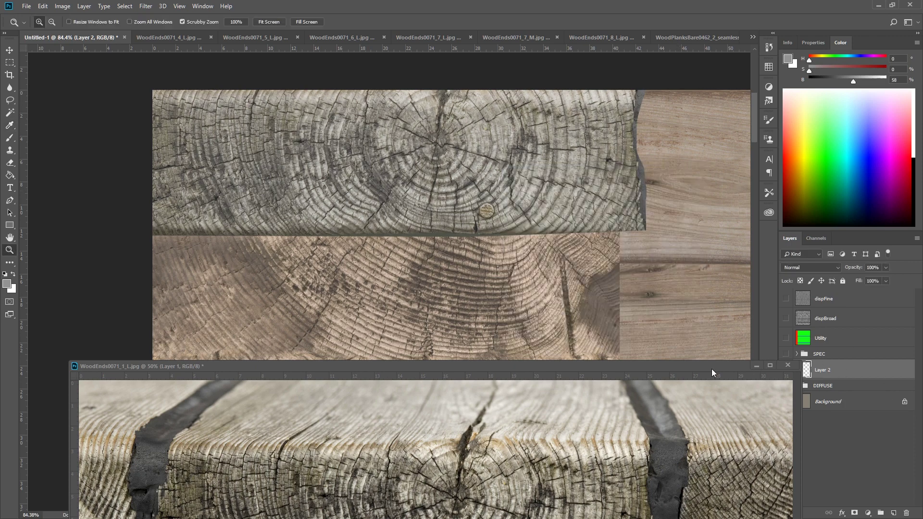
- Close the floating WoodEnds0071_1_L.jpg photo without saving its changes
left_click_drag(712, 369, 764, 276)
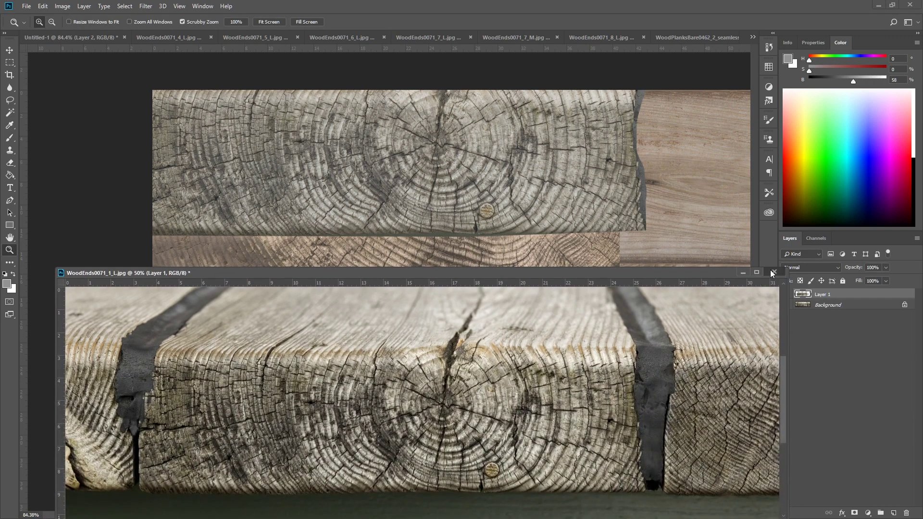
left_click(773, 272)
left_click(465, 197)
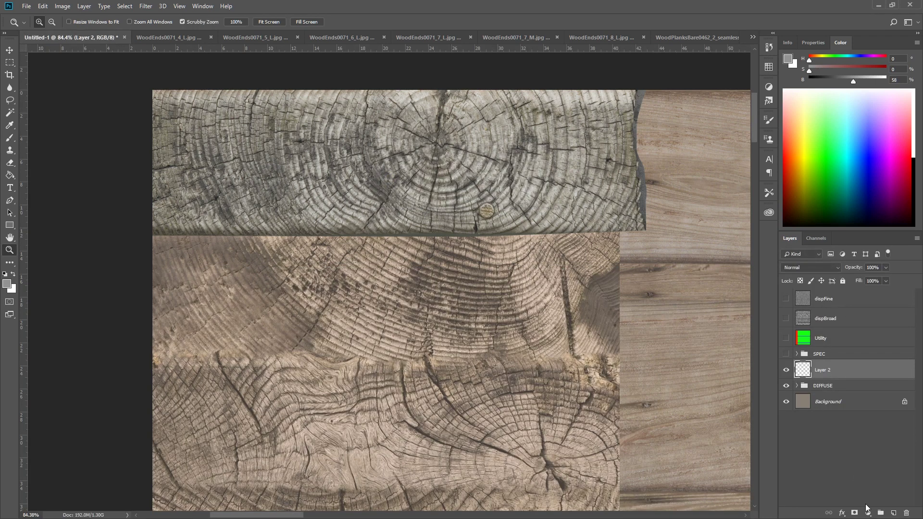
- Add a Warming Filter (85) Photo Filter adjustment at 38% density and clip it to the plank-end layer
left_click(868, 513)
left_click(881, 446)
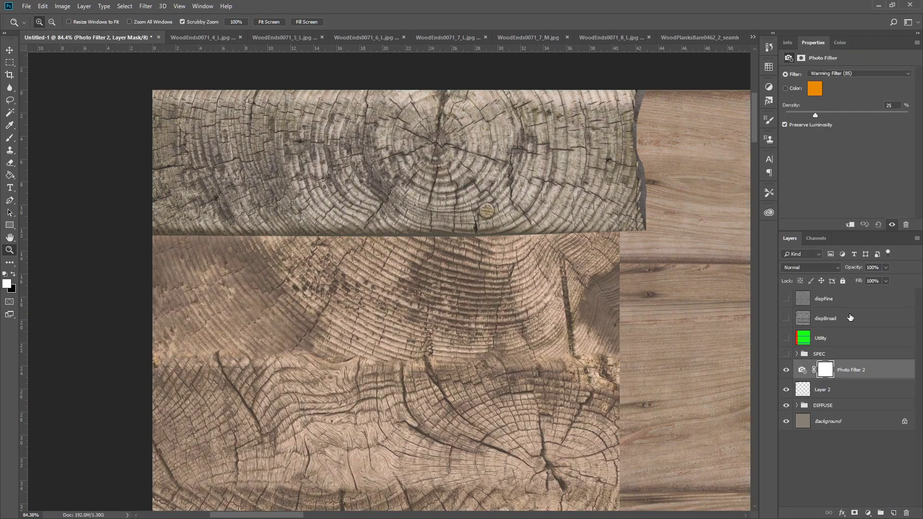
left_click(831, 114)
left_click(810, 376, "alt")
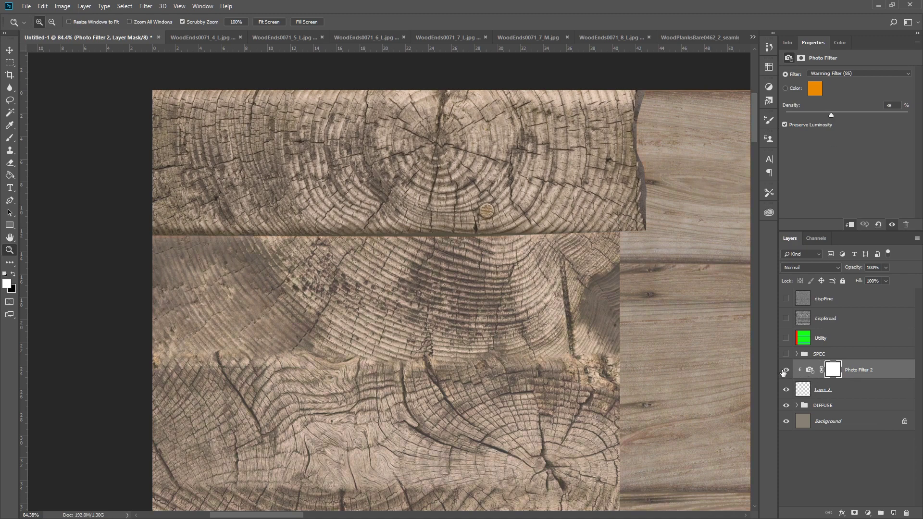
- Shift the plank end away from the column's edge, then delete its layer together with the clipped Photo Filter
mouse_move(593, 227)
left_mouse_down()
mouse_move(507, 228)
mouse_move(579, 228)
left_mouse_up()
key("v")
left_click(804, 385)
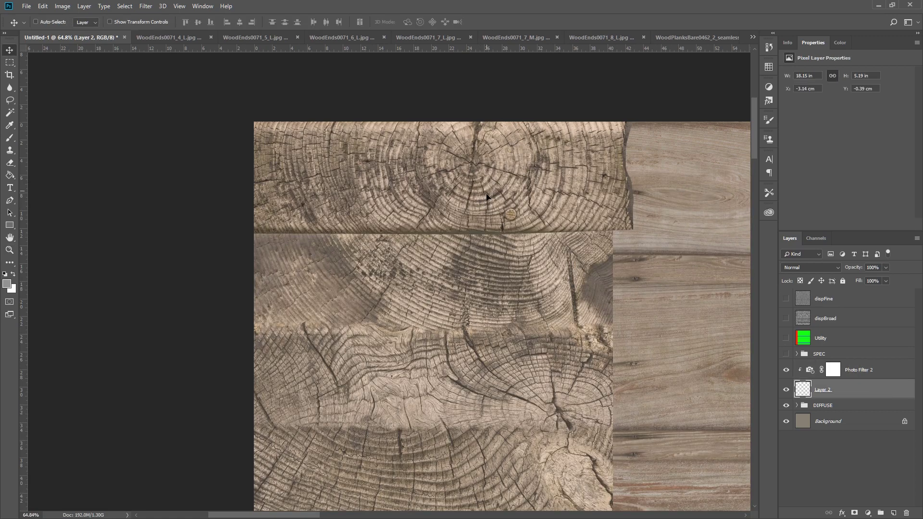
left_click_drag(486, 197, 547, 206)
left_click(873, 371, "shift")
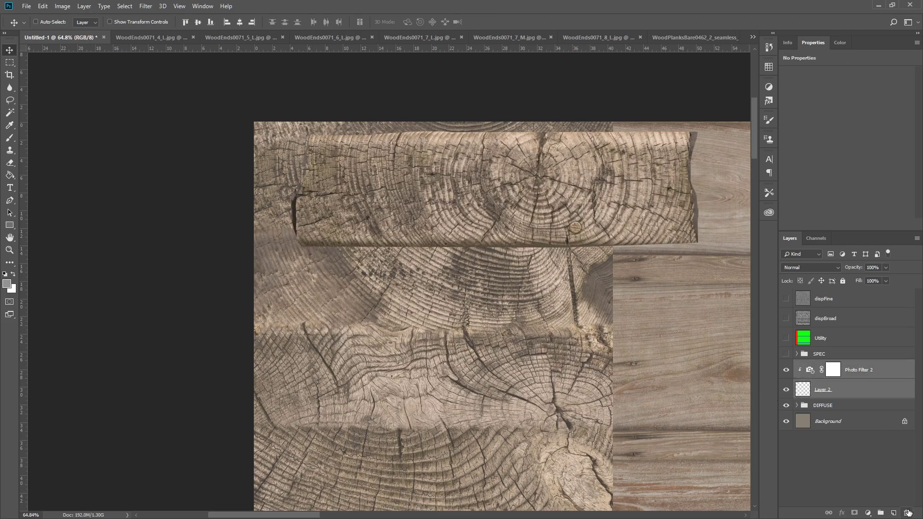
key("Delete")
- Examine the end-grain pieces down the texture's column and the plank strips running beside them
left_click_drag(560, 425, 553, 198)
left_click_drag(548, 404, 535, 154)
left_click_drag(575, 393, 572, 221)
left_click_drag(537, 438, 529, 198)
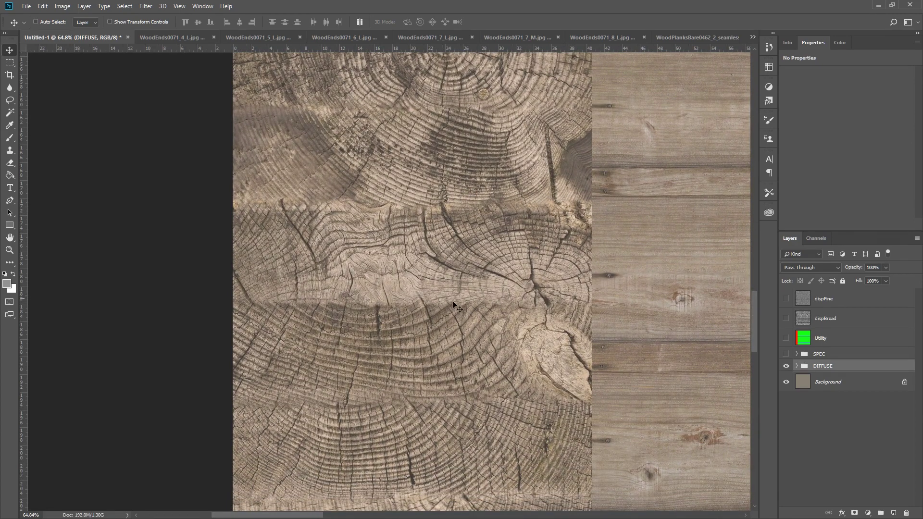
left_click_drag(510, 315, 494, 177)
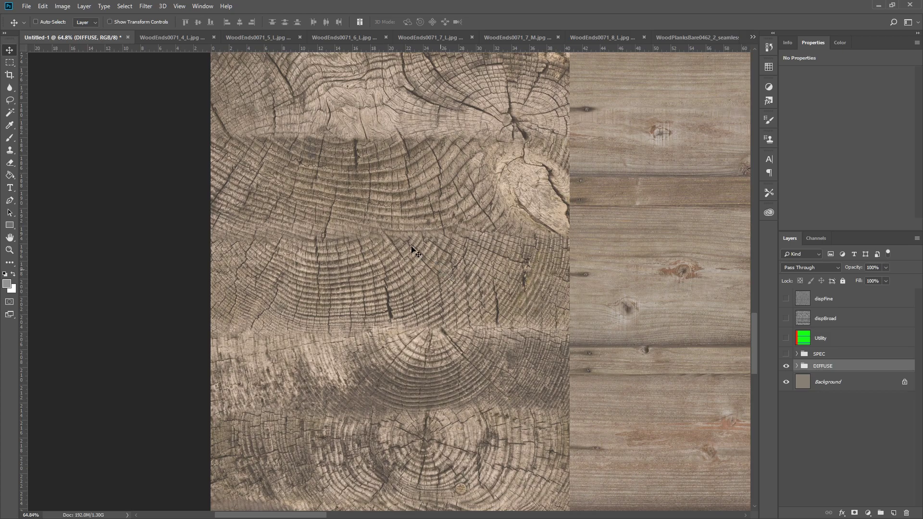
left_click_drag(512, 369, 494, 125)
left_click_drag(534, 447, 512, 159)
left_click_drag(555, 306, 542, 245)
left_click_drag(607, 72, 492, 190)
key("z")
left_click_drag(651, 145, 461, 272)
key("v")
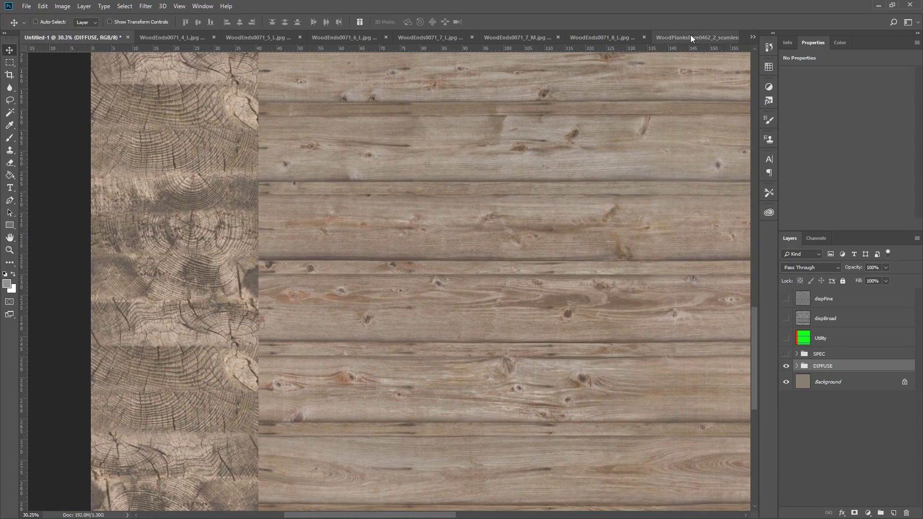
- Close the remaining WoodEnds0071 photos, keeping Untitled-1 and WoodPlanksBare0462_2_seamless_XXL.jpg open
left_click(215, 37)
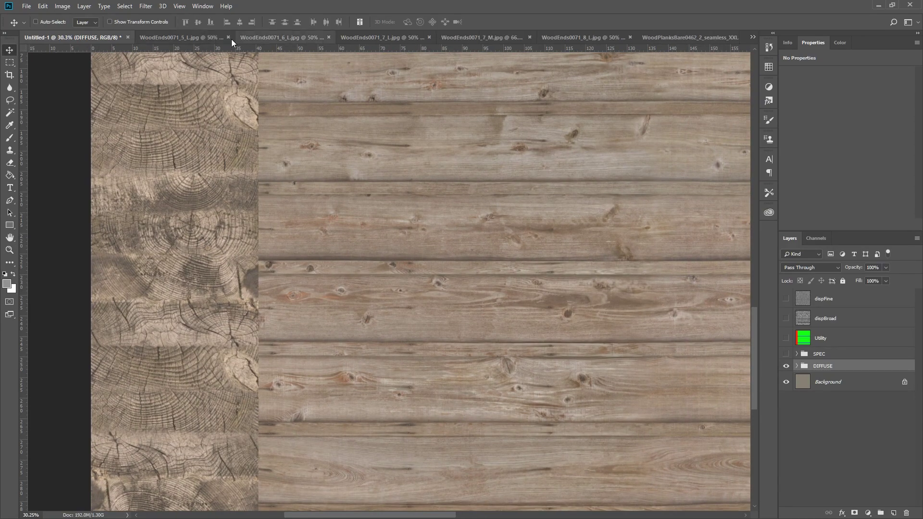
left_click(228, 37)
left_click(243, 37)
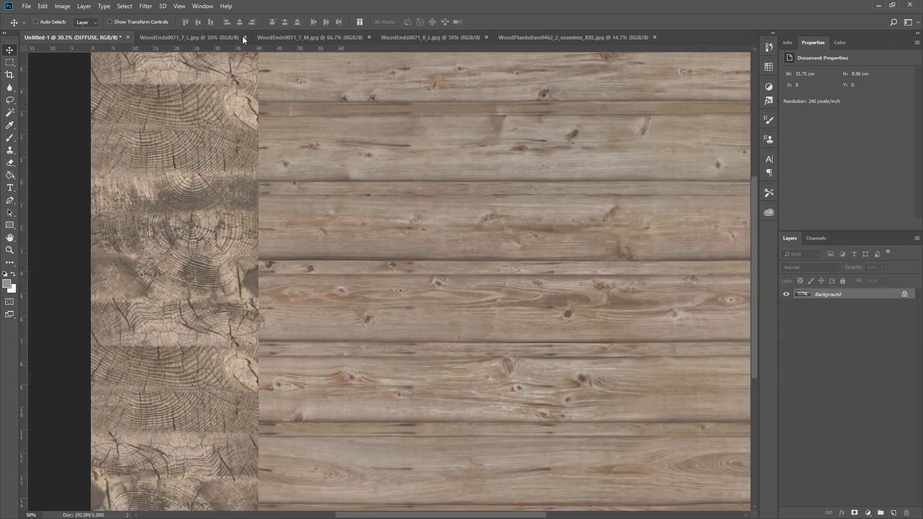
left_click(243, 37)
left_click(250, 37)
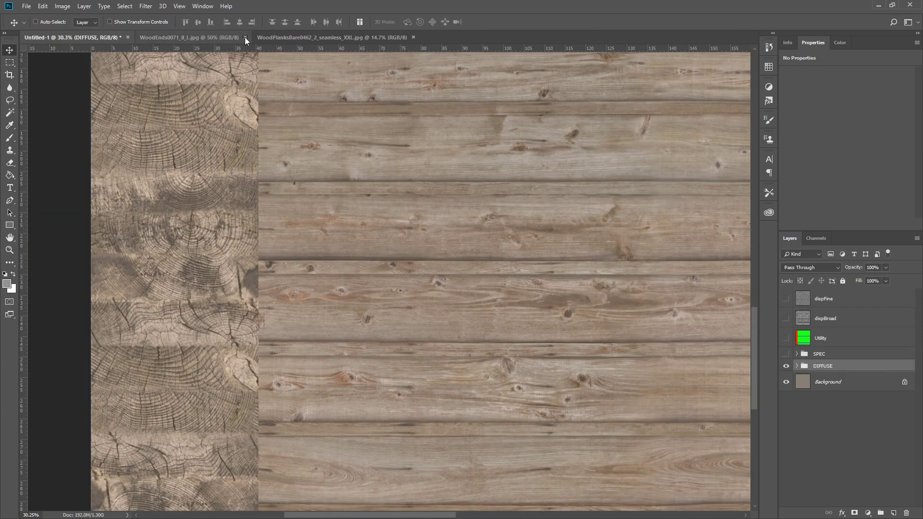
left_click(245, 37)
- Examine the planks in WoodPlanksBare0462_2_seamless_XXL.jpg and compare them with the whole plank texture in Untitled-1
left_click(214, 37)
key("z")
left_click_drag(451, 236, 525, 240)
left_click_drag(608, 212, 159, 294)
left_click_drag(716, 163, 463, 210)
scroll(528, 209, "down", 6, "alt")
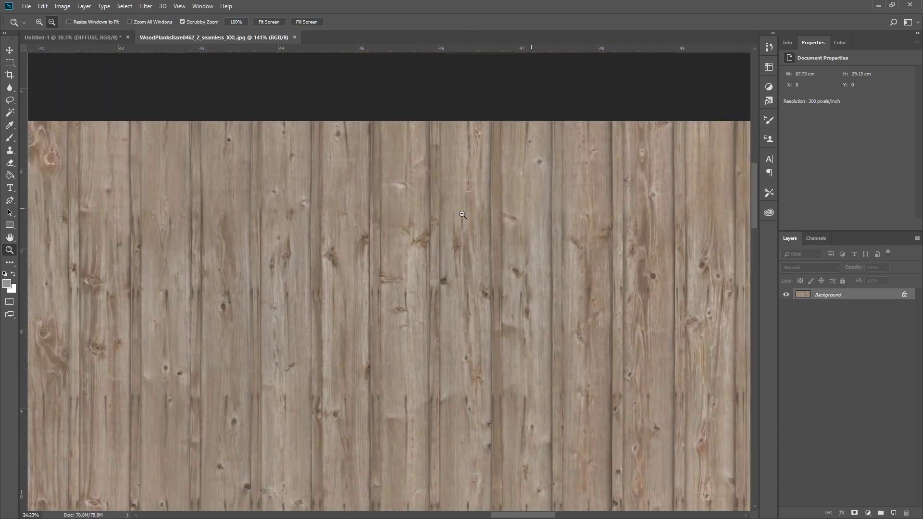
scroll(528, 209, "down", 2, "alt")
left_click(72, 37)
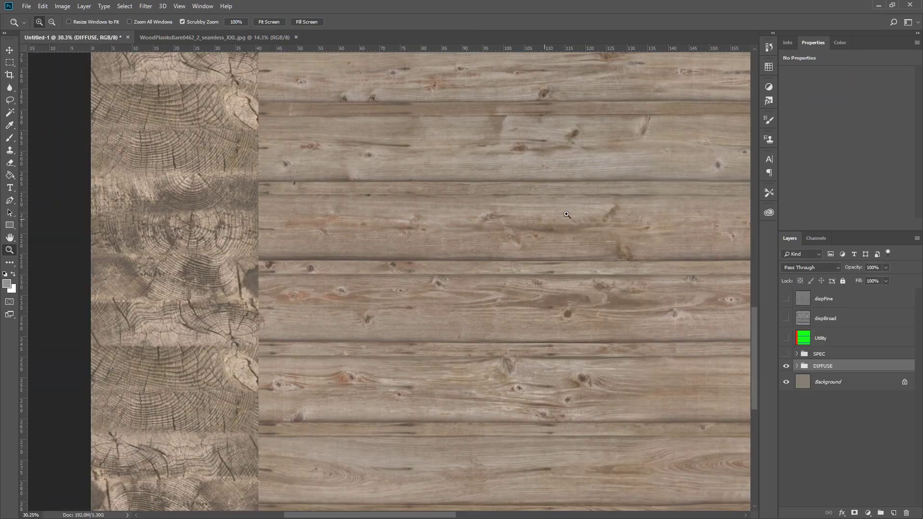
left_click_drag(601, 220, 425, 319)
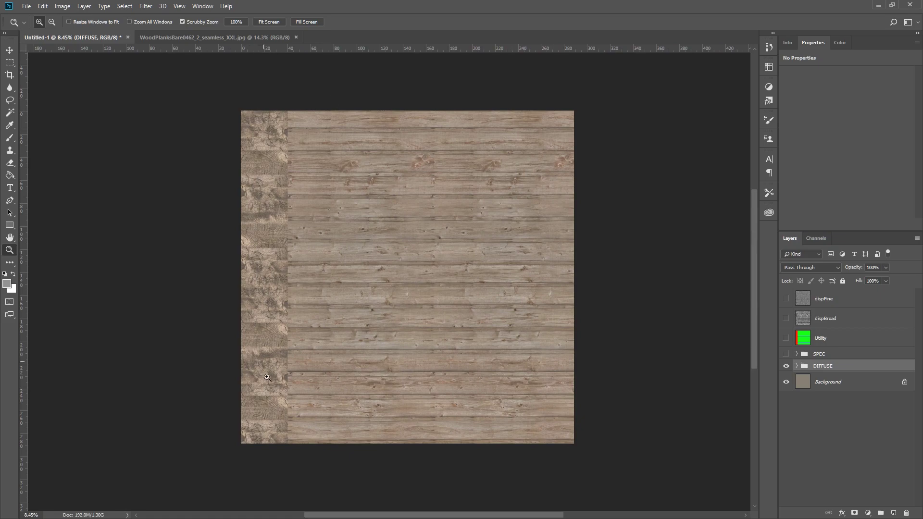
- Examine the plank strips and end-grain column of the diffuse texture up close and as a whole
left_click_drag(488, 137, 570, 212)
left_click_drag(498, 187, 638, 142)
scroll(531, 229, "down", 3)
scroll(532, 229, "right", 1)
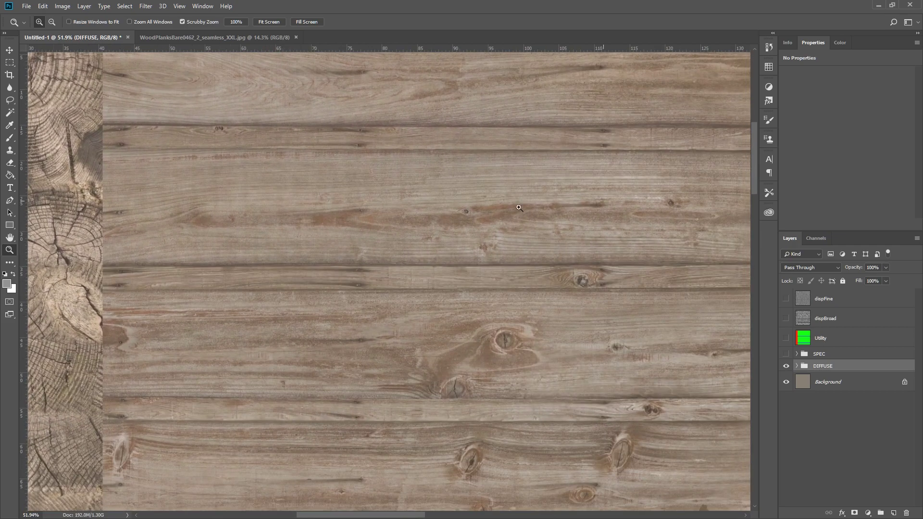
scroll(544, 252, "down", 15)
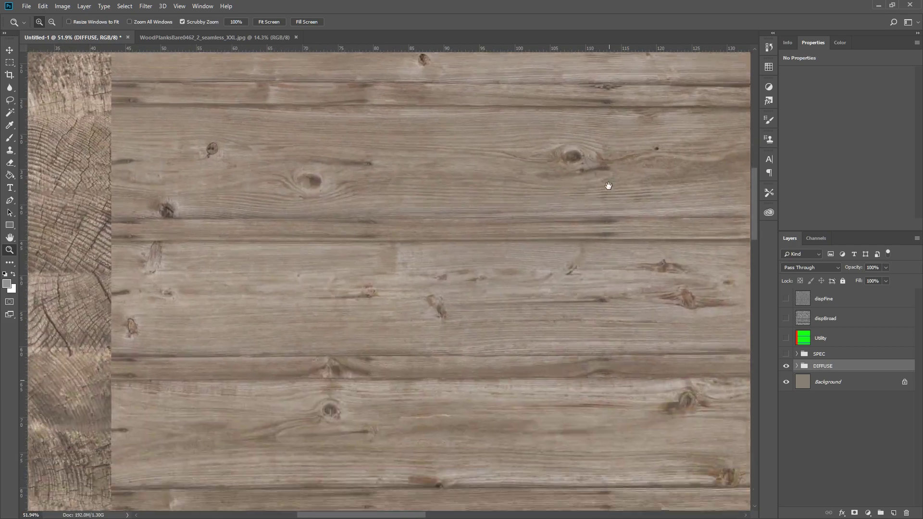
scroll(546, 238, "down", 6, "alt")
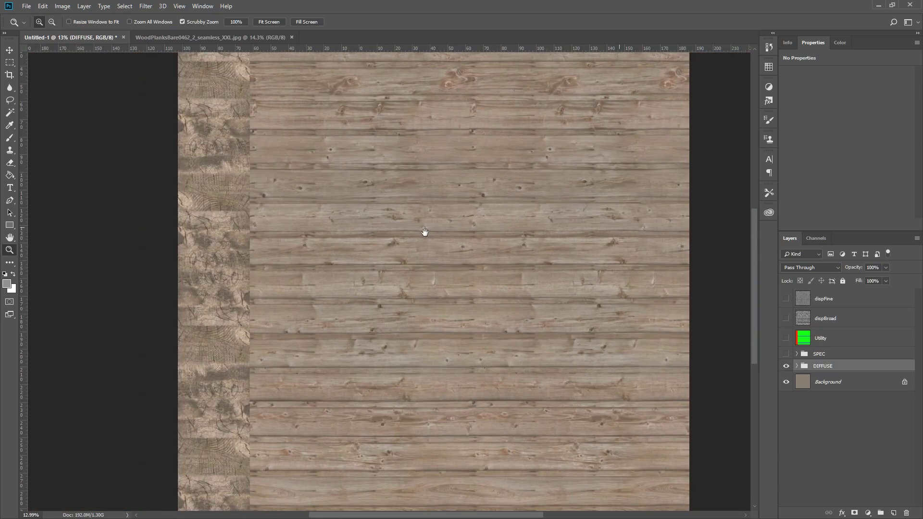
scroll(520, 233, "down", 1, "alt")
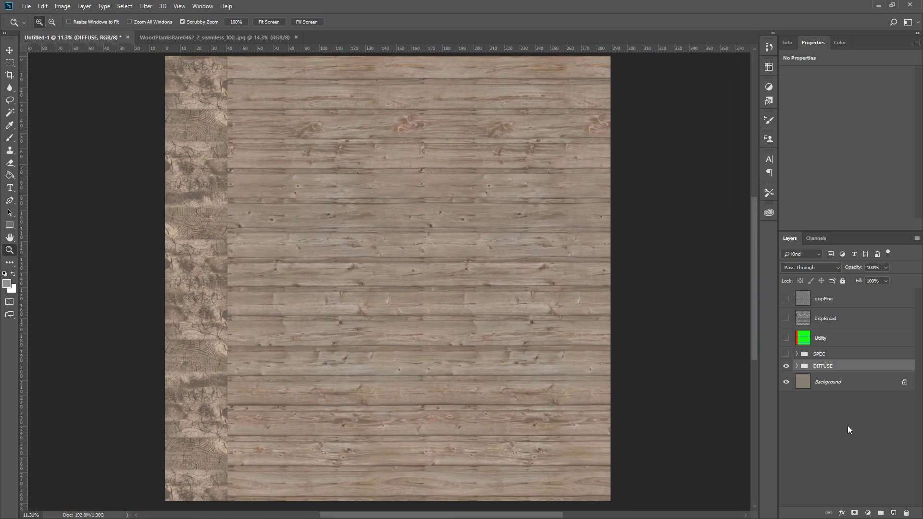
left_click_drag(406, 313, 392, 334)
scroll(433, 332, "down", 1, "alt")
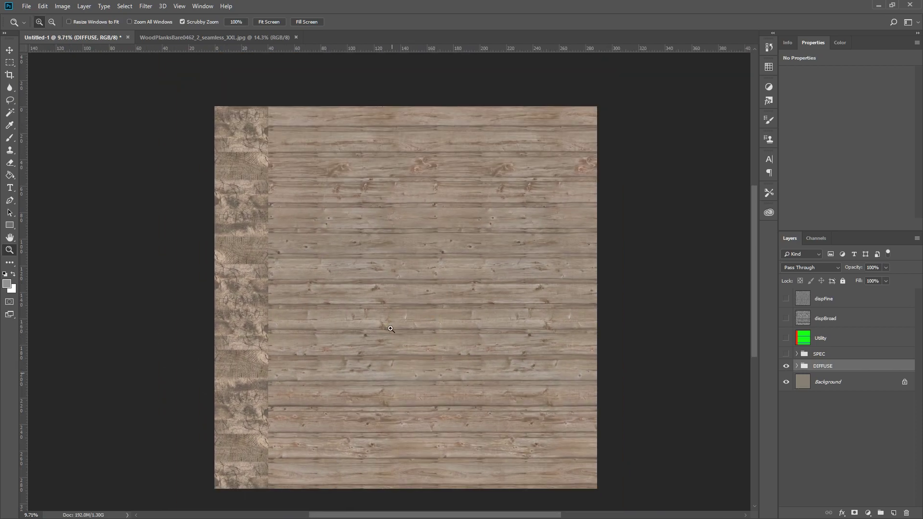
scroll(390, 301, "up", 6, "alt")
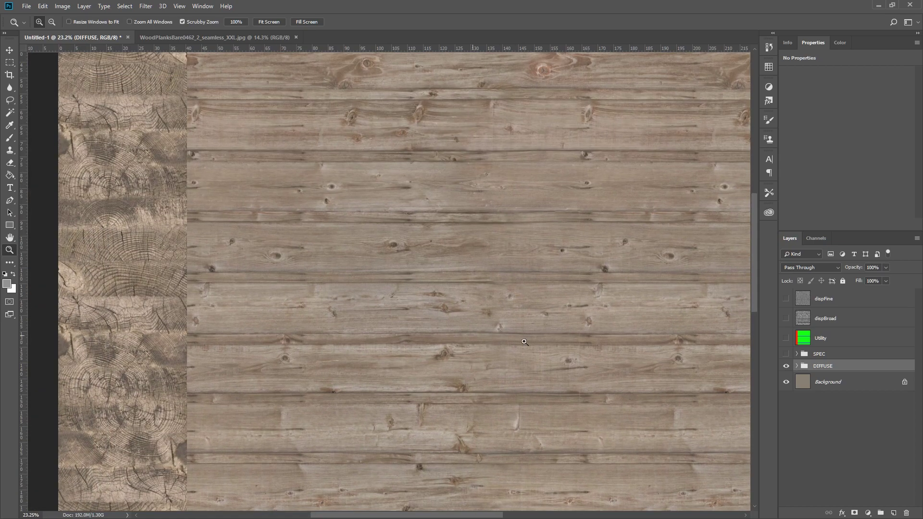
- Show and expand the SPEC group, check the effect of its Levels 2 adjustment, and examine the grayscale planks
left_click(787, 355)
left_click(798, 355)
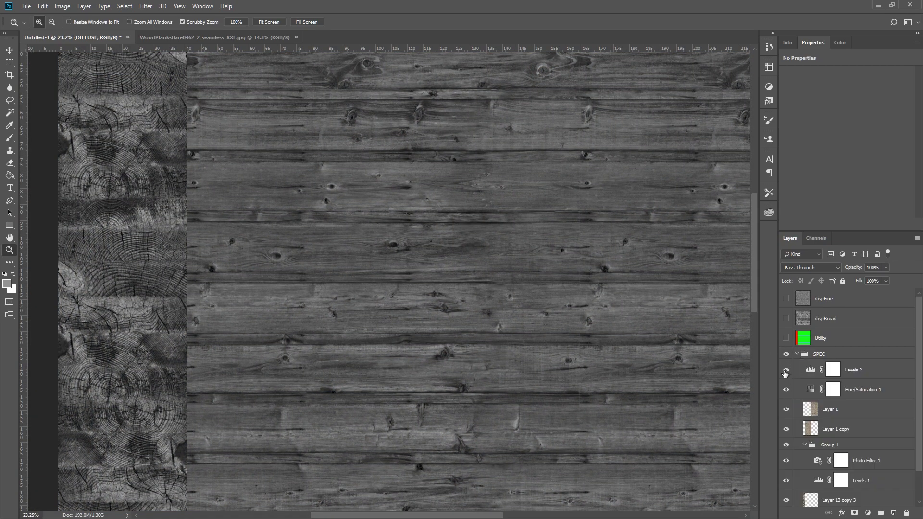
left_click(786, 390)
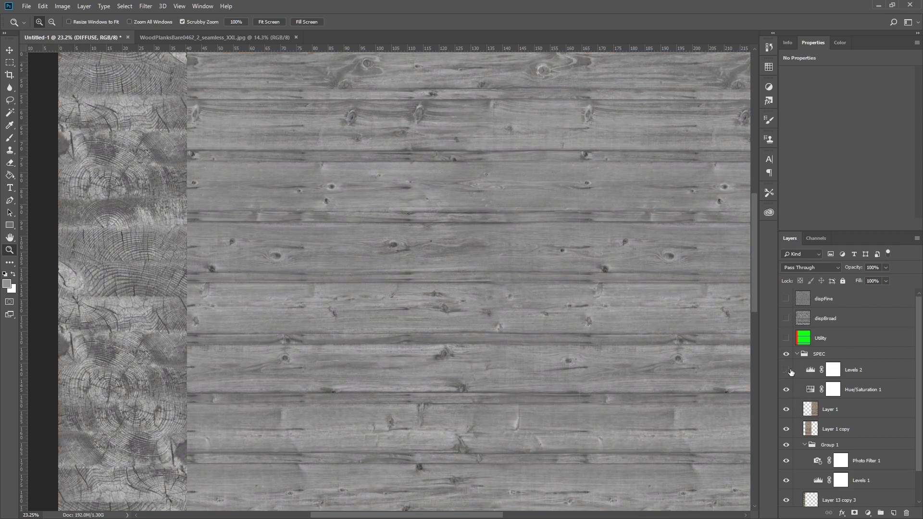
left_click(787, 370)
left_click_drag(480, 310, 305, 382)
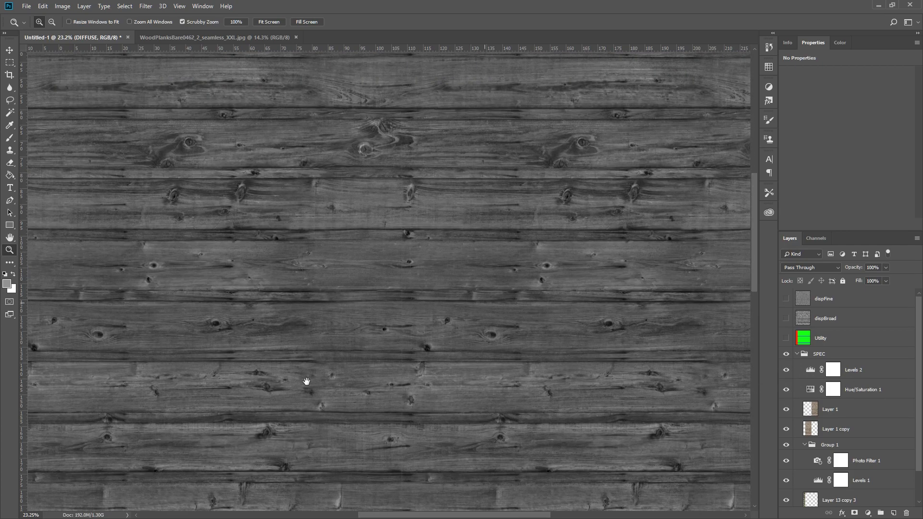
left_click_drag(599, 431, 739, 518)
scroll(750, 254, "right", 3)
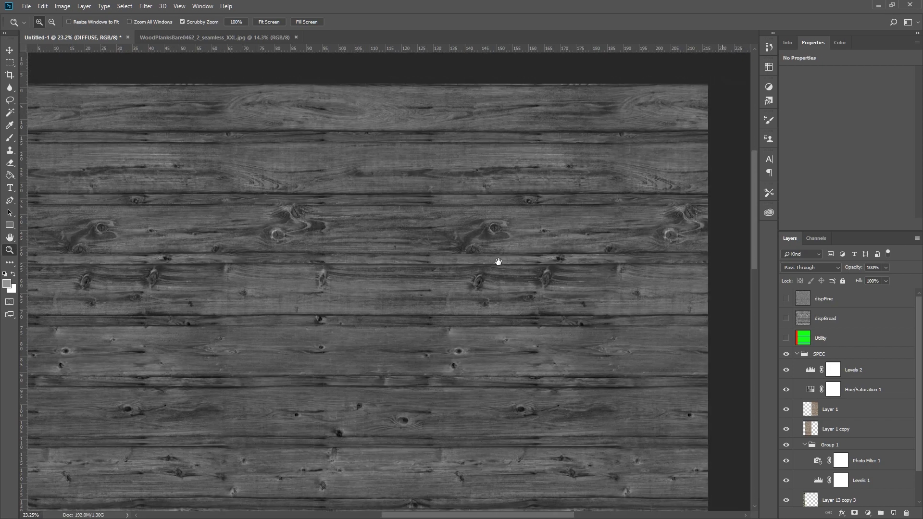
- Collapse the SPEC group and show the Utility layer, comparing its red, green and blue zones with the specular and diffuse textures
left_click(797, 354)
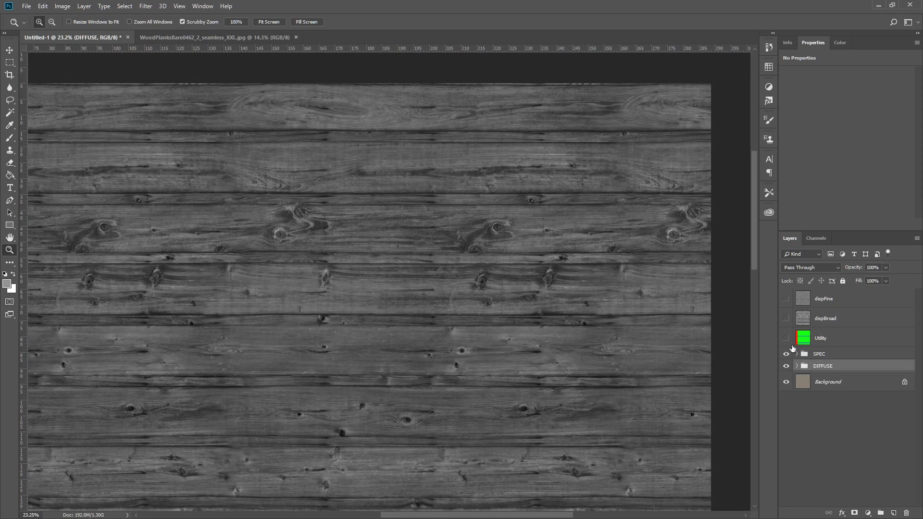
left_click(785, 338)
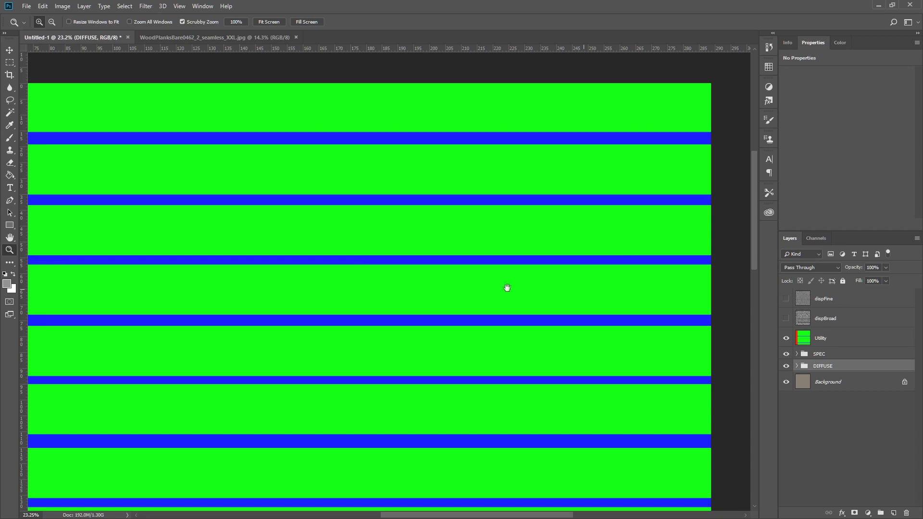
left_click_drag(507, 288, 587, 274)
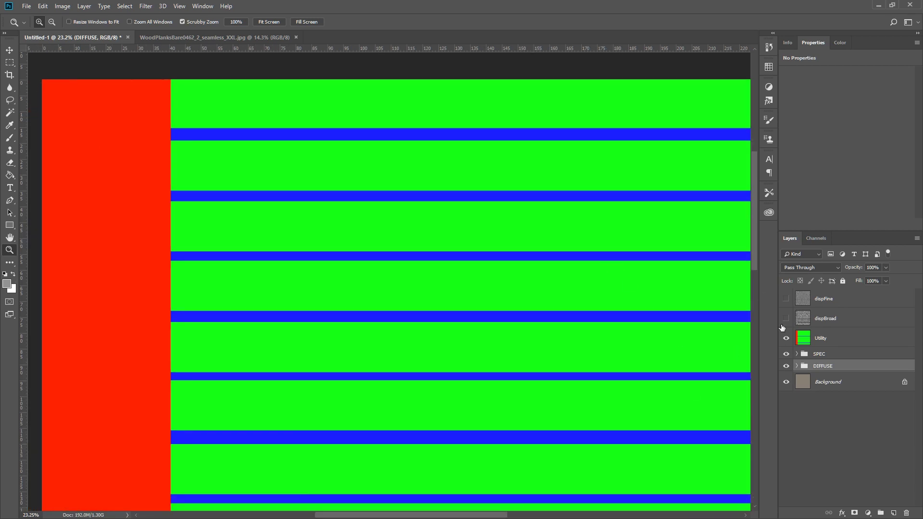
left_click(786, 339)
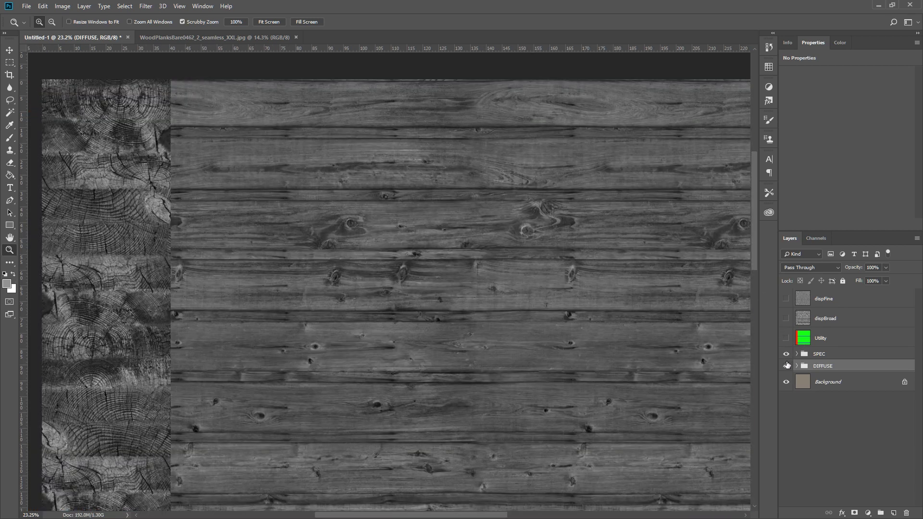
left_click(787, 357)
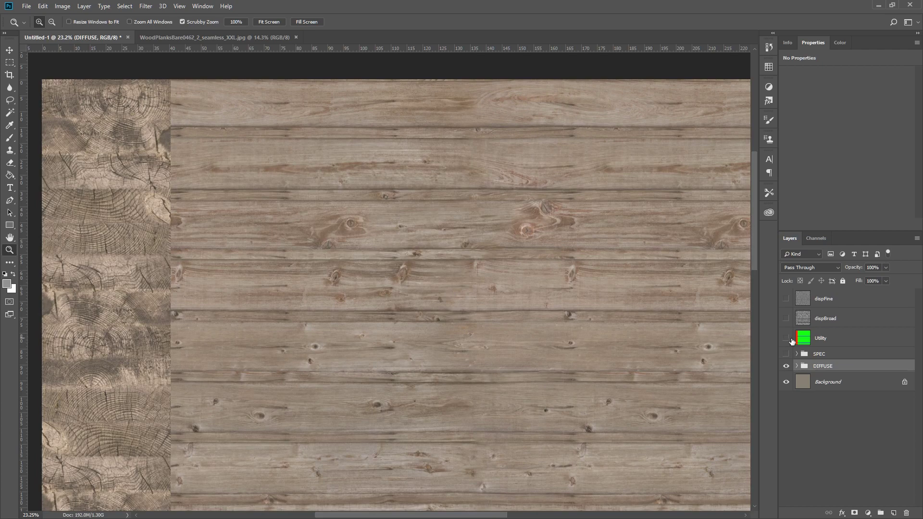
left_click(787, 354)
left_click(786, 339)
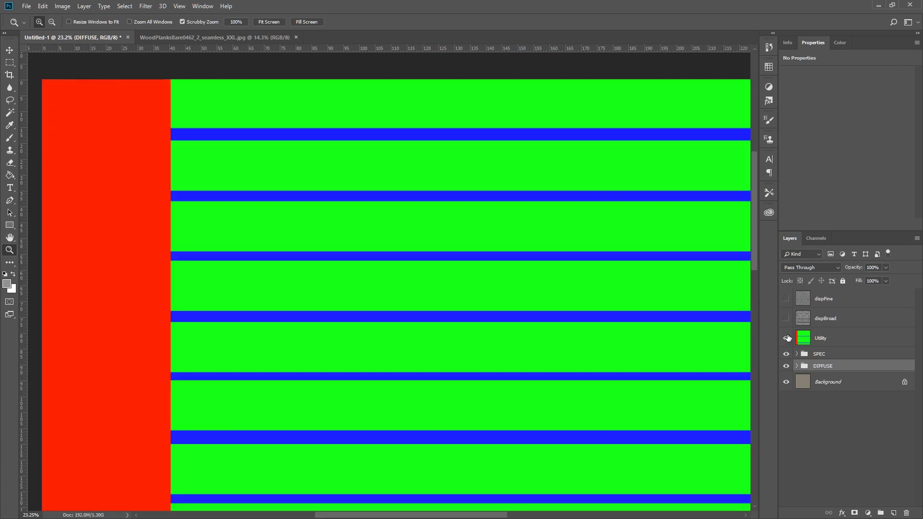
left_click_drag(671, 314, 531, 285)
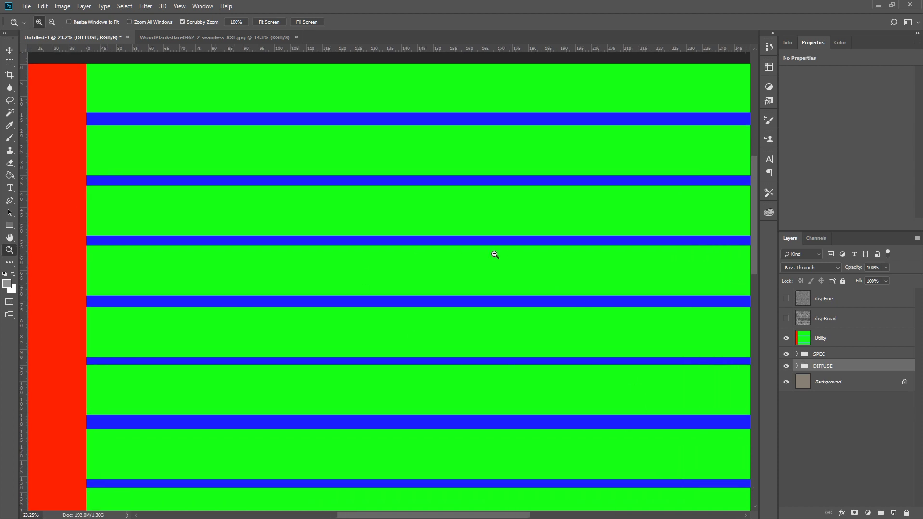
left_click_drag(495, 254, 489, 255)
left_click_drag(615, 301, 583, 226)
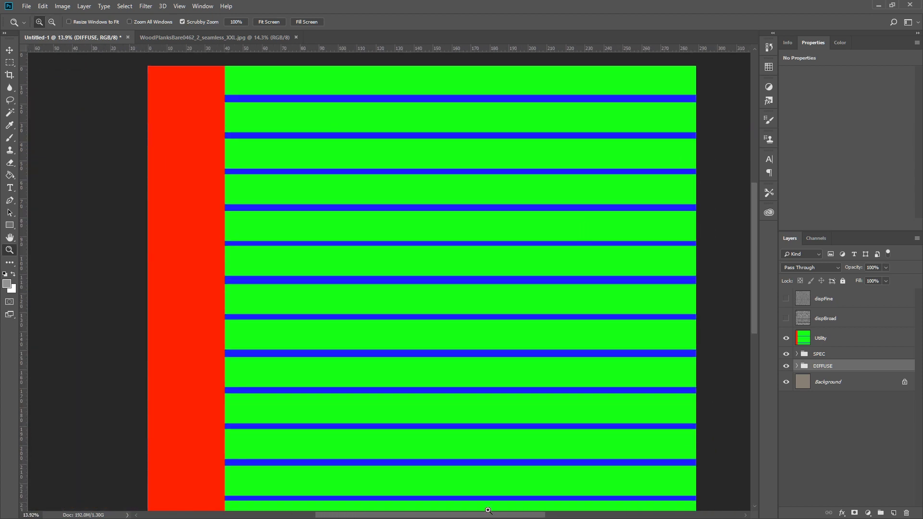
- Switch to Maya and examine in the UV Editor how the plank's UV shells line up with PlankTemplate.jpg
key("alt+Tab")
left_click(341, 272)
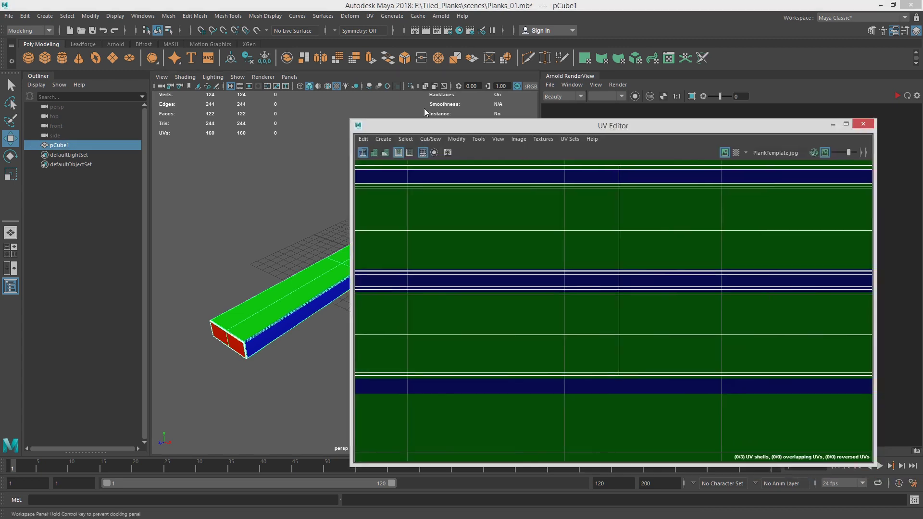
left_click_drag(559, 128, 507, 87)
right_click_drag(585, 201, 443, 203, "alt")
middle_click_drag(533, 213, 598, 248, "alt")
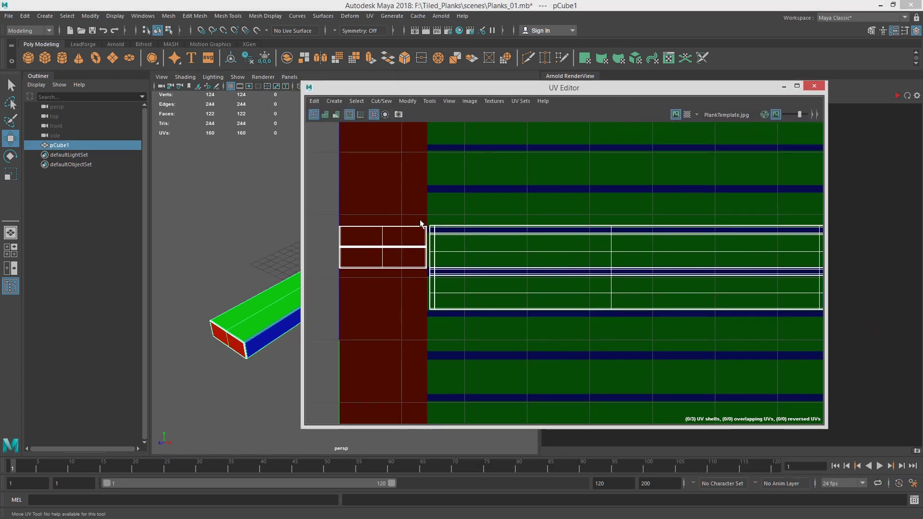
left_click_drag(485, 91, 642, 119)
- Examine the template colours on the plank's end, side and top faces from several angles
left_click_drag(361, 293, 340, 269, "alt")
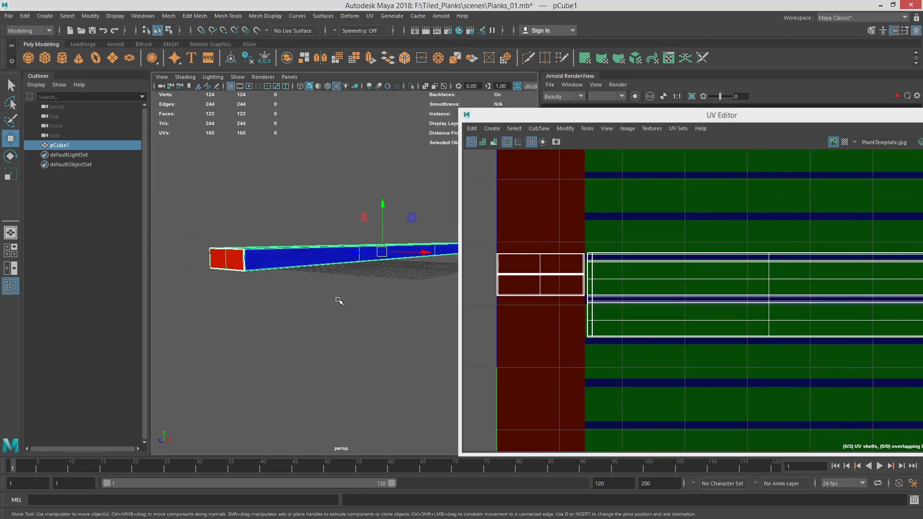
left_click(340, 301)
left_click_drag(336, 225, 332, 268, "alt")
left_click(379, 266)
right_click_drag(379, 265, 335, 267, "alt")
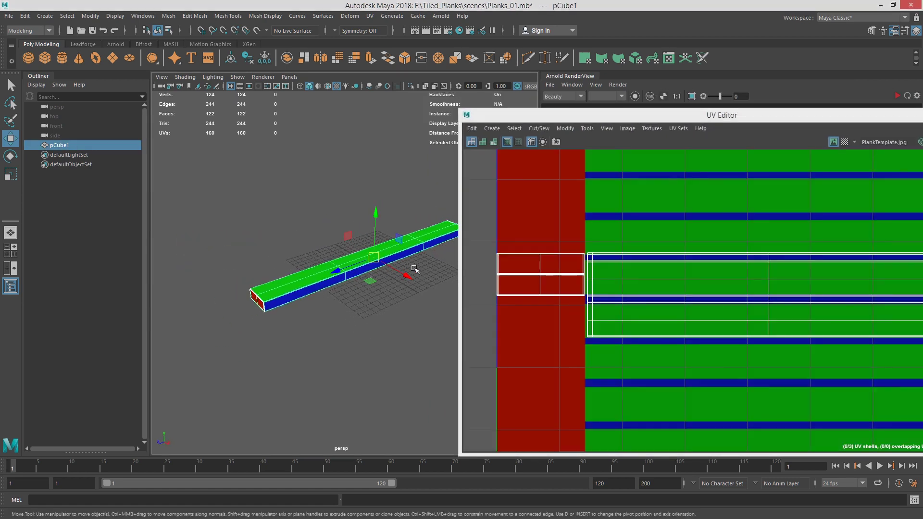
mouse_move(335, 268)
left_mouse_down("alt")
mouse_move(384, 252)
mouse_move(399, 260)
mouse_move(383, 237)
mouse_move(436, 268)
mouse_move(426, 263)
left_mouse_up("alt")
left_click_drag(384, 295, 402, 280, "alt")
- Duplicate the plank and move the original sideways away from the copy
left_click(336, 269)
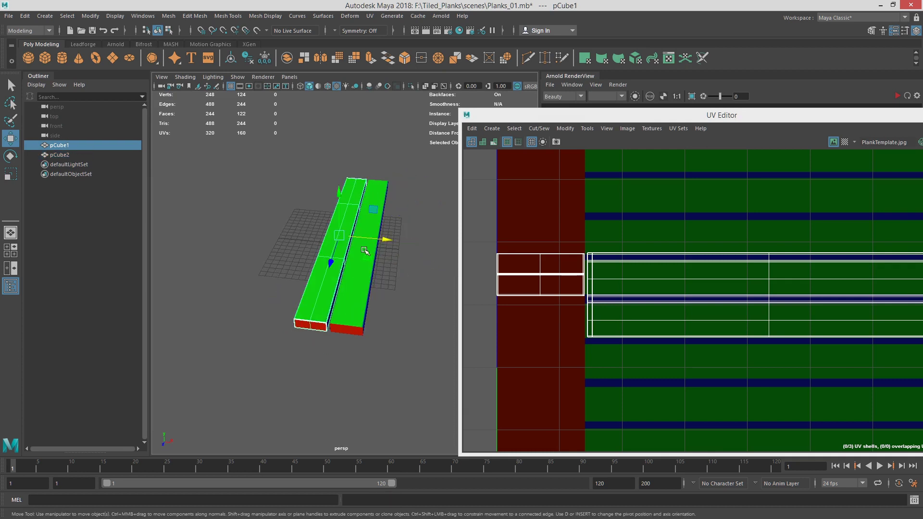
left_click_drag(385, 239, 328, 235)
left_click(412, 276)
left_click_drag(392, 262, 336, 241, "alt")
- Apply a Camera-Based UV projection to the duplicated plank
left_click(365, 256)
right_click_drag(344, 254, 371, 248, "alt")
left_click(370, 16)
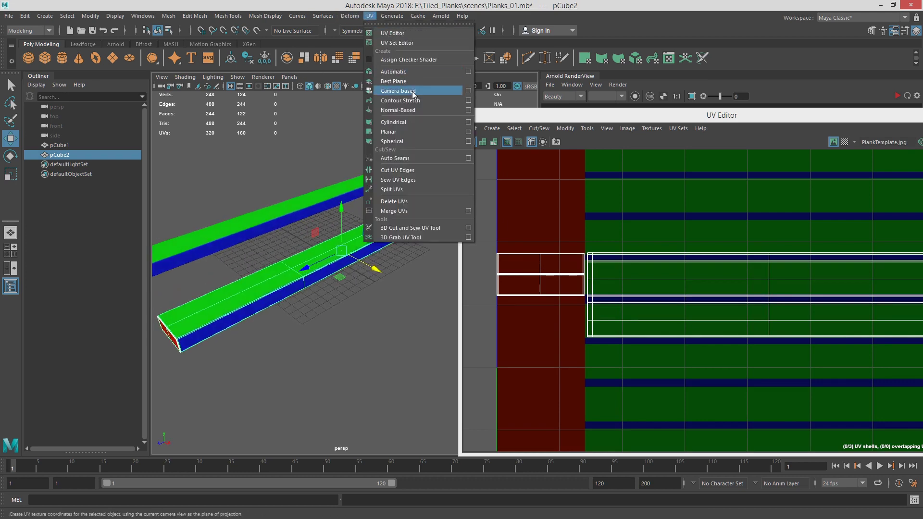
left_click(410, 90)
left_click_drag(385, 259, 412, 261, "alt")
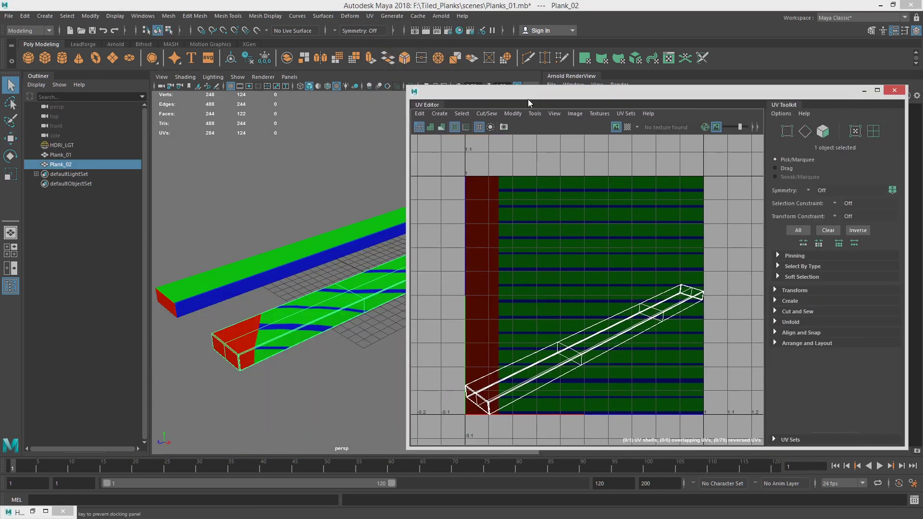
- Compare the UV layout of Plank_01 with the camera-projected UVs of Plank_02
left_click_drag(289, 250, 343, 260, "alt")
left_click(254, 272)
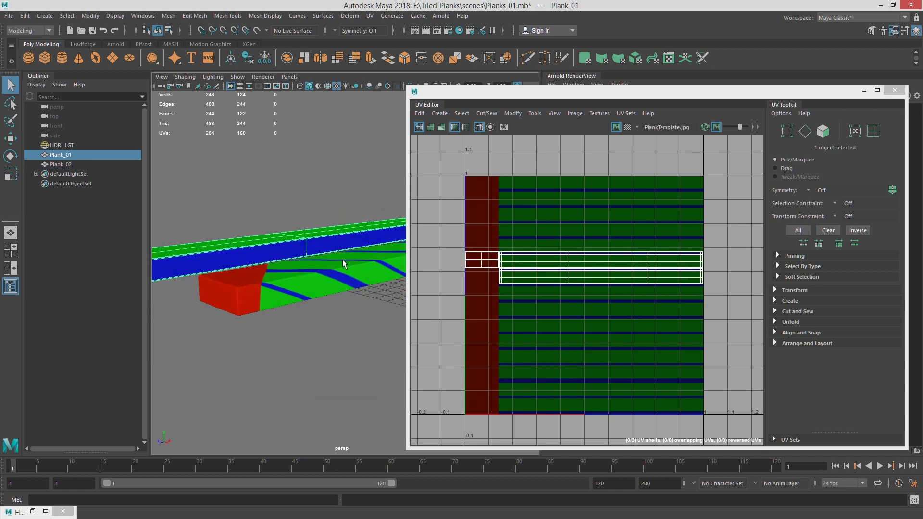
left_click(310, 286)
left_click_drag(275, 293, 336, 288, "alt")
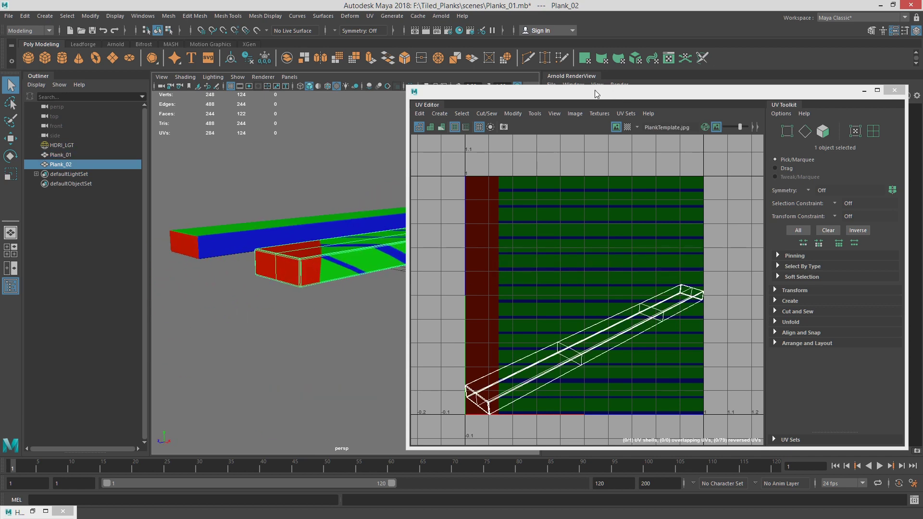
- Move the UV Editor window aside to uncover the end of Plank_02 in the perspective view
left_click_drag(595, 93, 922, 101)
right_click_drag(375, 259, 415, 276, "alt")
left_click_drag(415, 276, 417, 235, "alt")
key("space")
key("space")
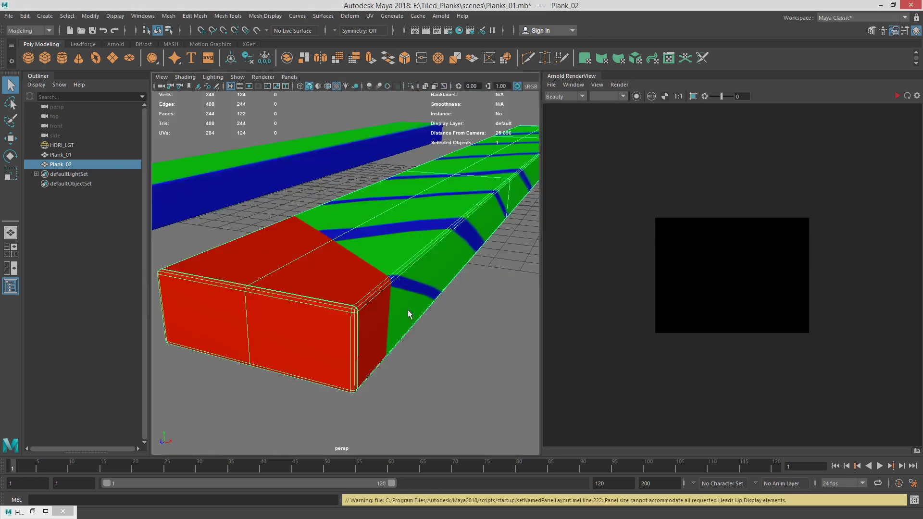
- Switch Plank_02 to edge selection and select the middle bevel edges along its end's top and one vertical corner
left_click_drag(409, 314, 317, 233, "alt")
right_click_drag(317, 232, 317, 298)
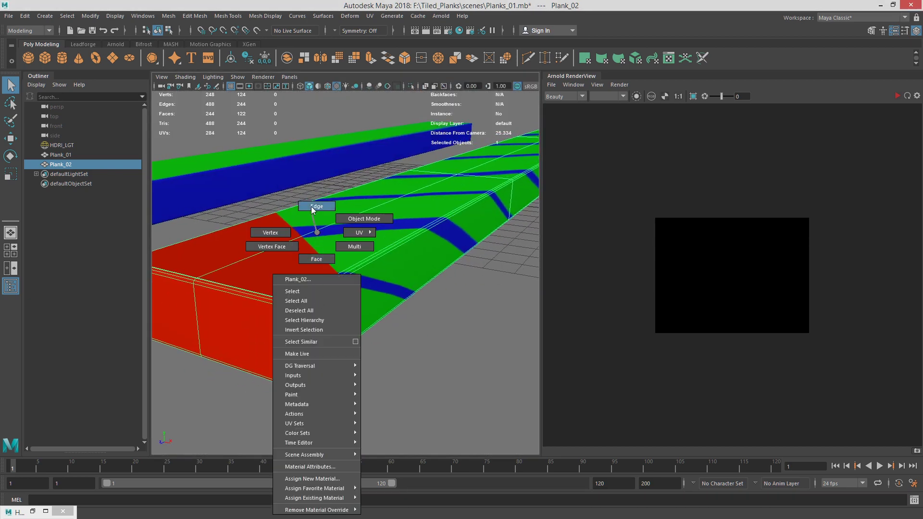
right_click_drag(312, 210, 313, 207)
middle_click_drag(289, 250, 332, 231, "alt")
right_click_drag(317, 233, 387, 251, "alt")
middle_click_drag(428, 255, 403, 262, "alt")
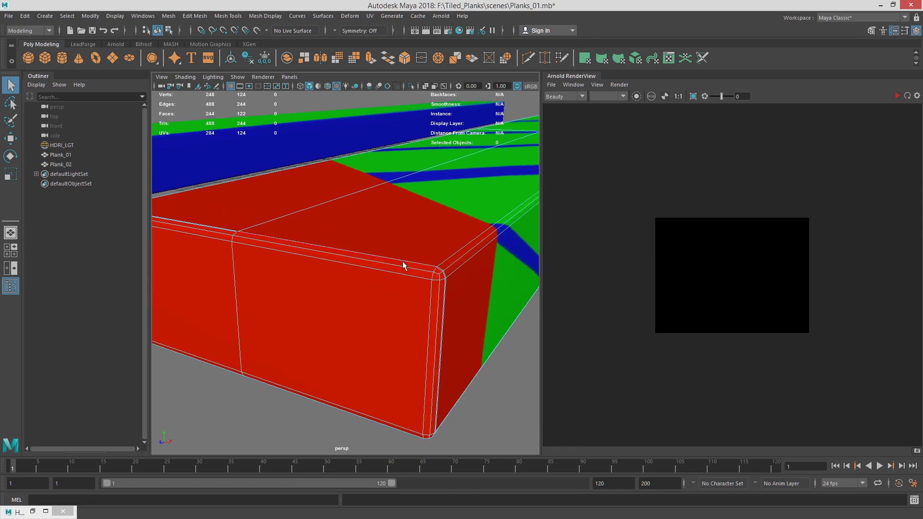
double_click(403, 268)
double_click(437, 287, "shift")
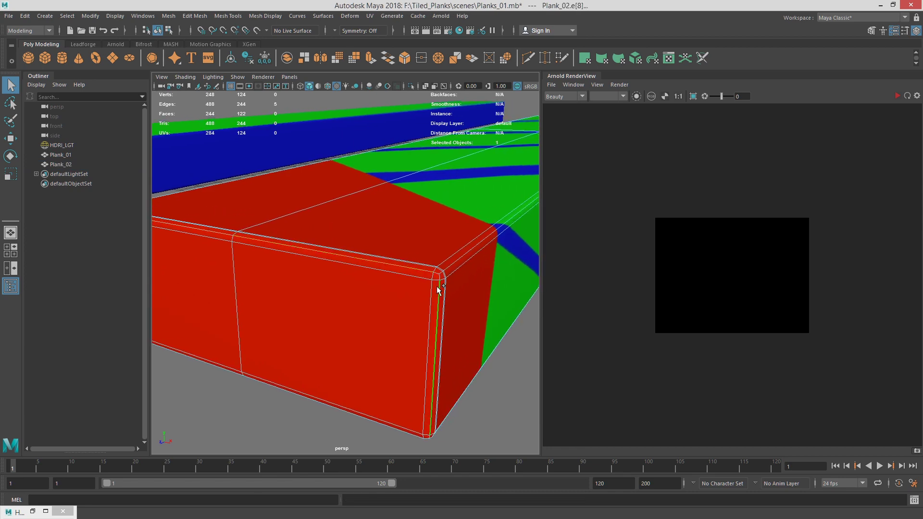
- Add the middle bevel edges of the opposite vertical corner of Plank_02's end to the selection
left_click_drag(412, 361, 434, 286, "alt")
left_click_drag(289, 263, 362, 285, "alt")
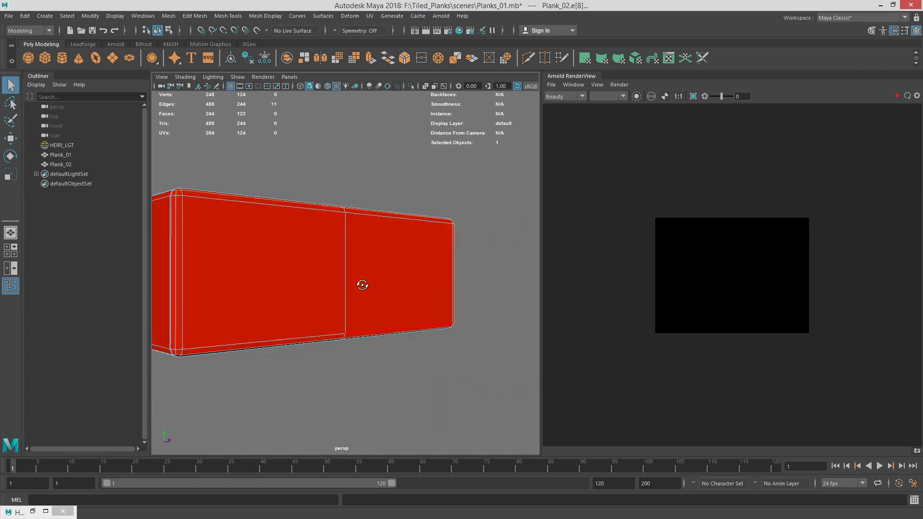
middle_click_drag(362, 284, 299, 273, "alt")
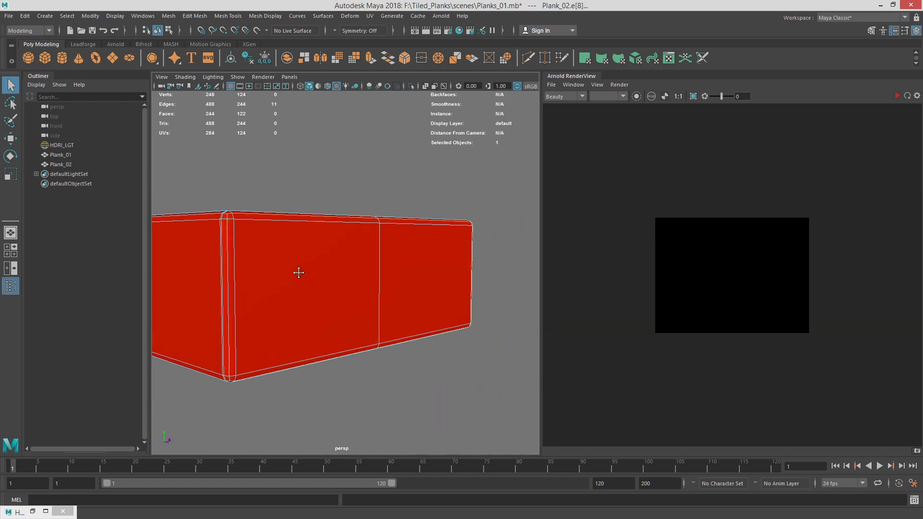
left_click(230, 257, "shift")
left_click_drag(230, 256, 343, 261, "alt")
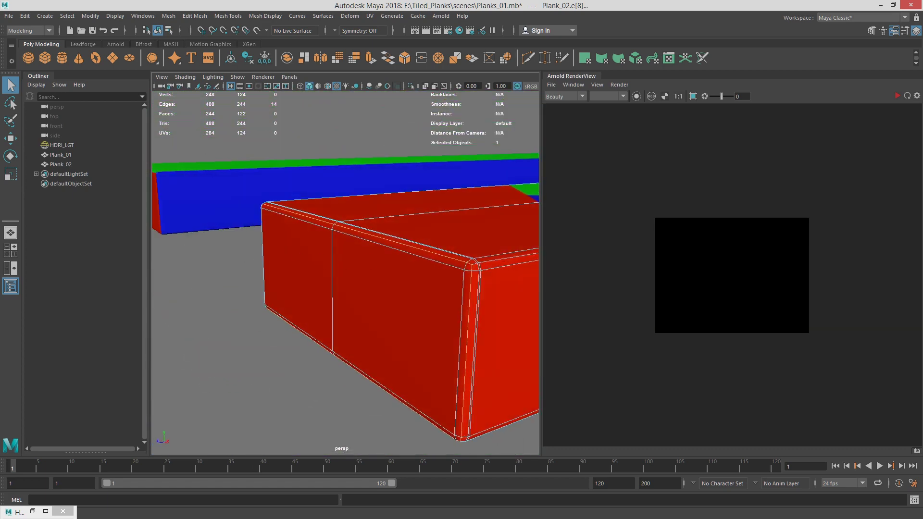
- Cut the UVs of Plank_02 along the selected middle bevel edges around its end, and move the UV Editor window aside
left_click_drag(922, 107, 441, 107)
left_click(560, 327)
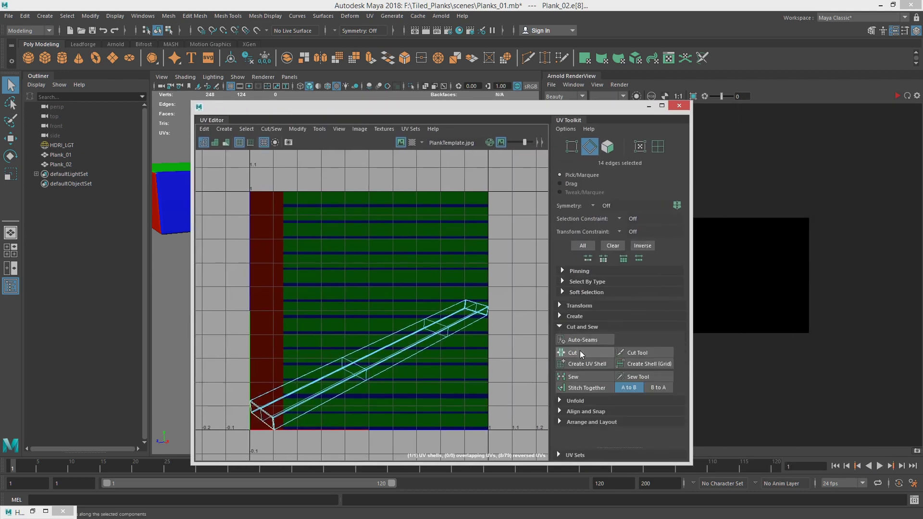
left_click(581, 354)
left_click_drag(404, 110, 922, 167)
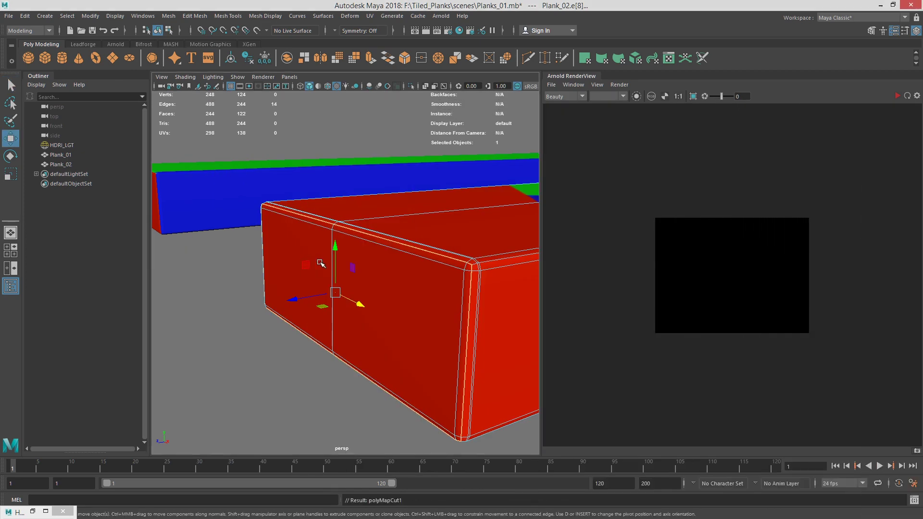
- Select the middle bevel edges around the opposite end of Plank_02 and cut the UVs along them
left_click_drag(517, 247, 364, 278, "alt")
middle_click_drag(284, 258, 356, 286, "alt")
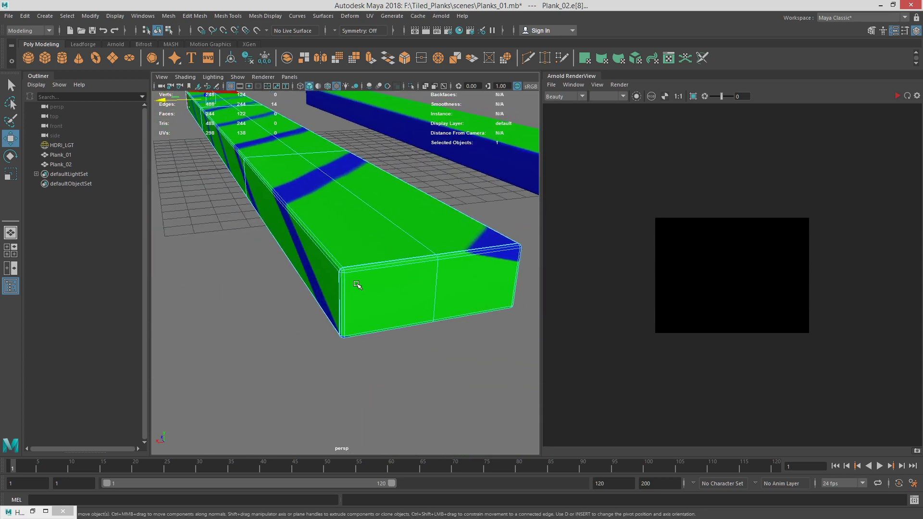
scroll(351, 262, "up", 4)
double_click(358, 252)
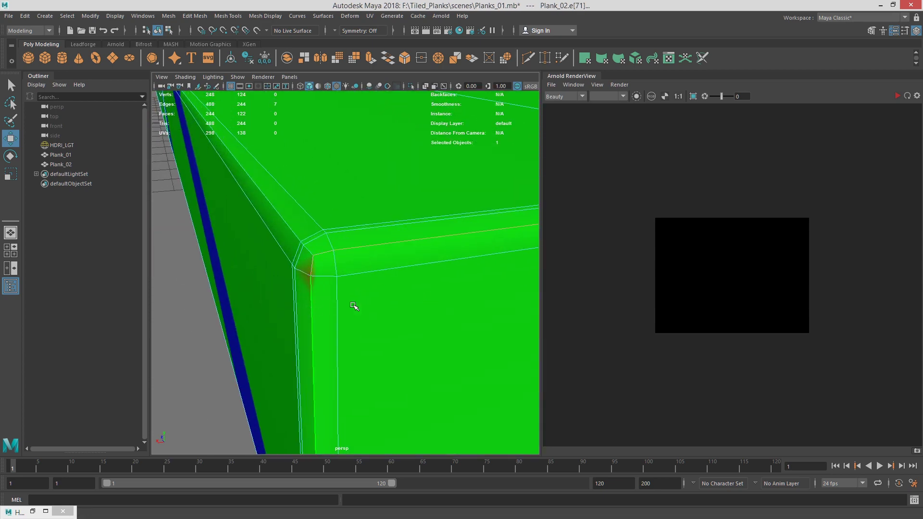
scroll(354, 306, "down", 5)
left_click_drag(451, 303, 354, 278, "alt")
key("f")
left_click_drag(522, 291, 491, 282, "alt")
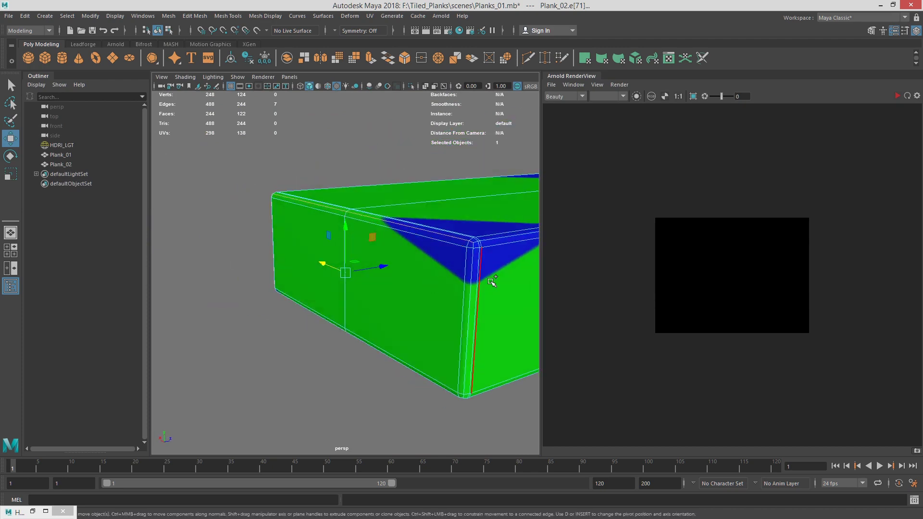
double_click(470, 273, "shift")
left_click_drag(394, 289, 456, 275, "alt")
double_click(488, 281, "shift")
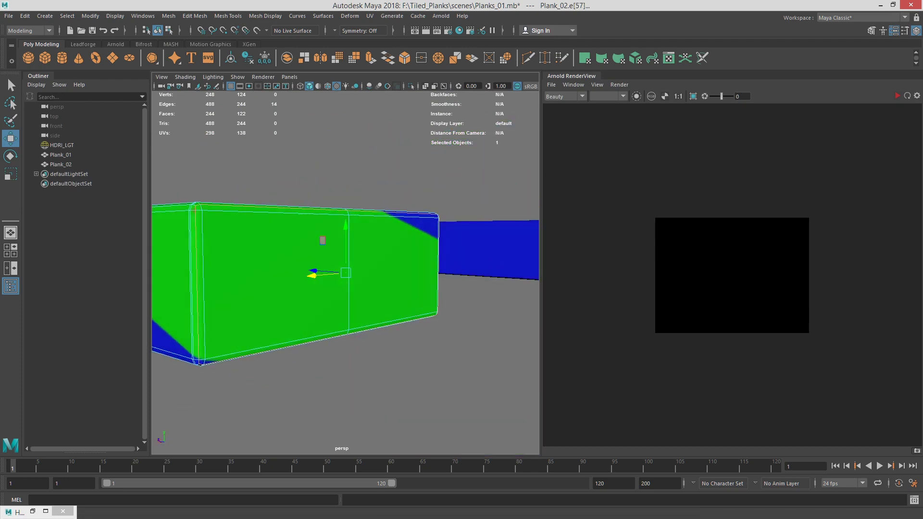
left_click_drag(922, 69, 655, 52)
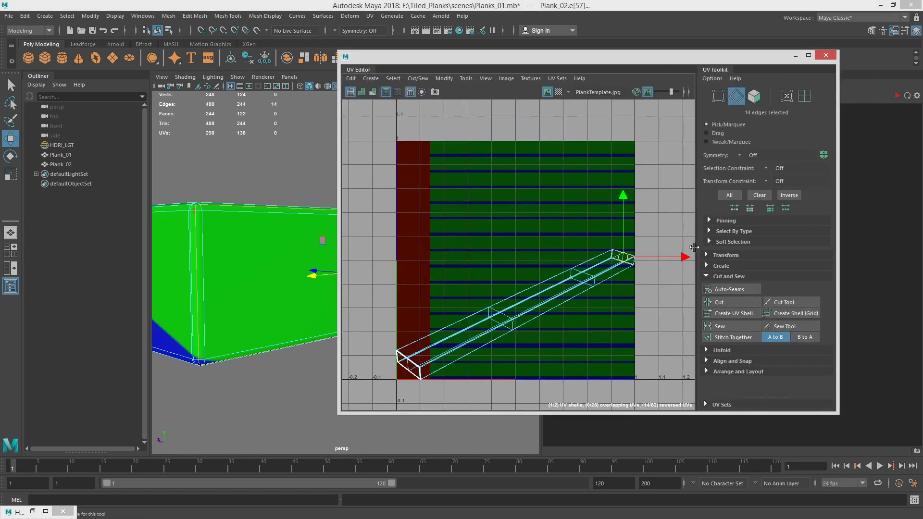
left_click(723, 302)
- Select the middle bevel edges along one long upper side of Plank_02 and cut the UVs along them
mouse_move(269, 240)
left_mouse_down("alt")
mouse_move(181, 243)
mouse_move(266, 237)
mouse_move(262, 229)
mouse_move(260, 248)
left_mouse_up("alt")
double_click(259, 261)
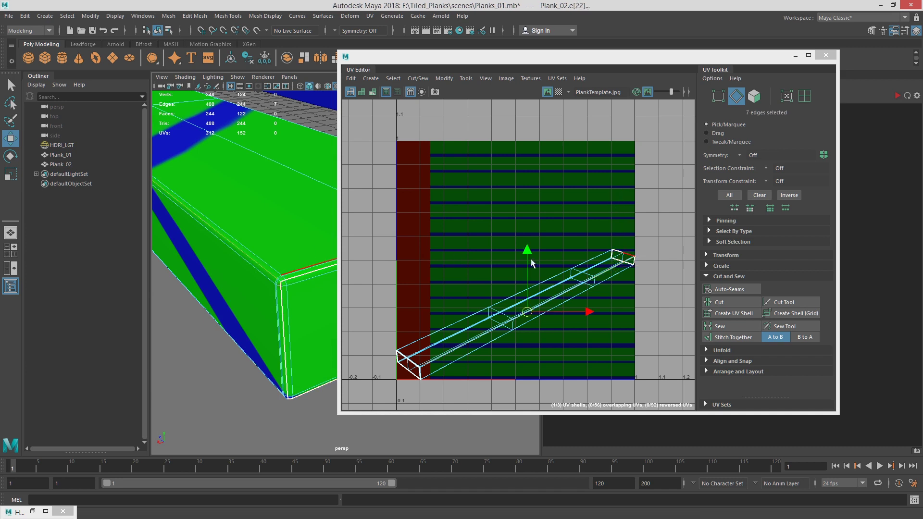
left_click(737, 302)
- Select all UVs of Plank_02 and unfold them into separate shells
right_click_drag(595, 260, 629, 250)
left_click_drag(562, 373, 649, 380)
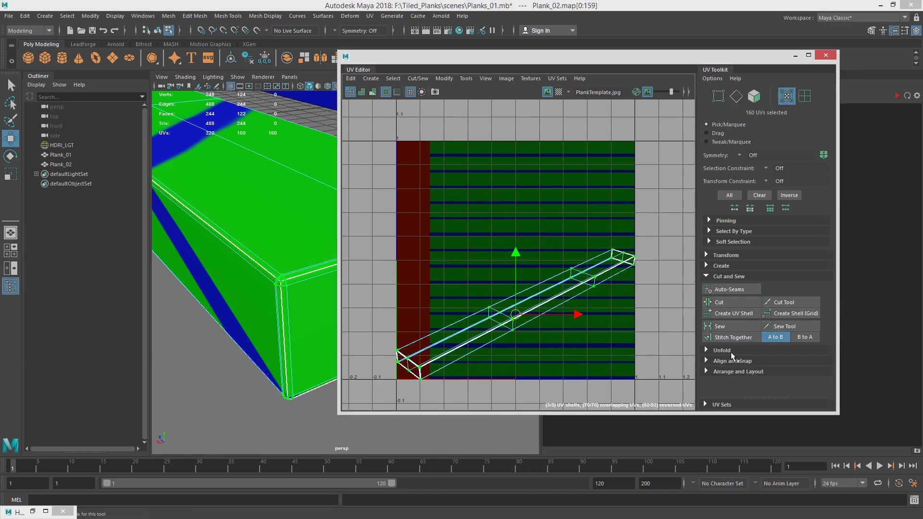
left_click(731, 352)
left_click(736, 377)
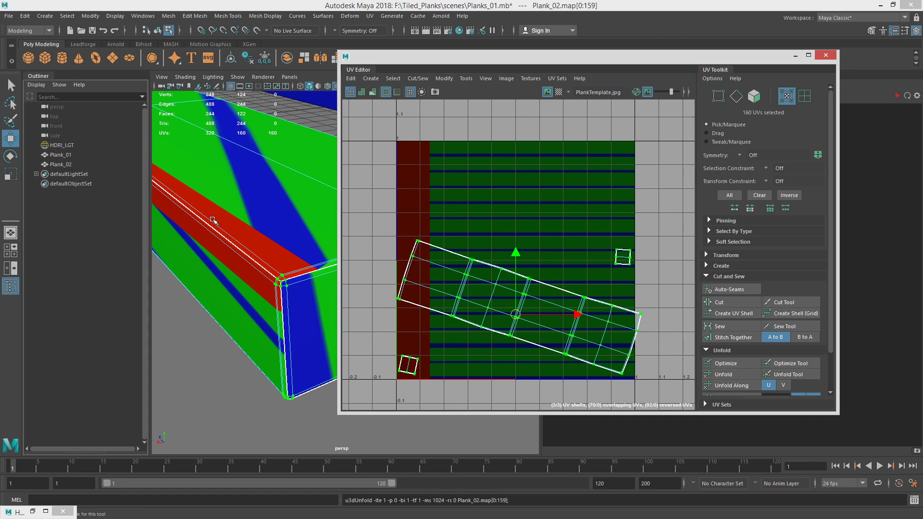
- Move the two small end shells up and clear of the long shell, one on the template's red strip and the other beside it
left_click_drag(182, 210, 303, 208, "alt")
right_click_drag(303, 208, 270, 204, "alt")
left_click_drag(269, 205, 307, 202, "alt")
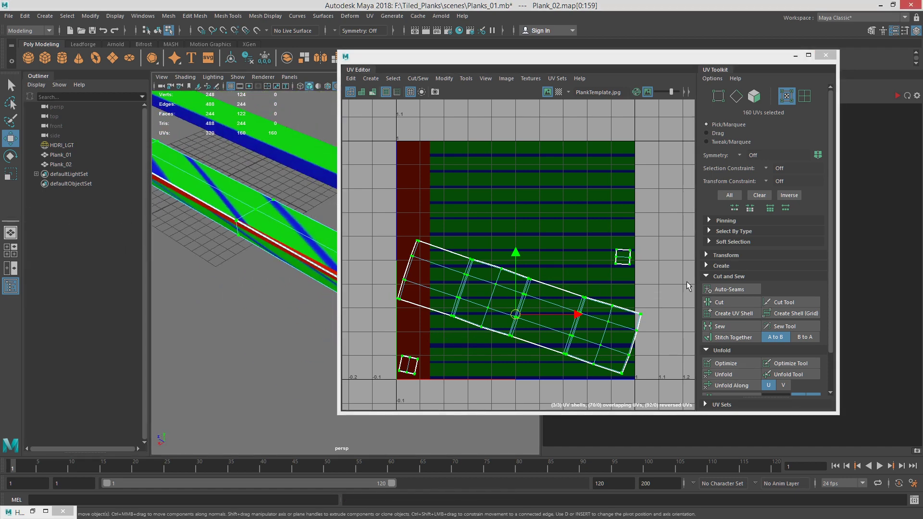
right_click_drag(651, 267, 596, 234)
left_click_drag(597, 234, 642, 270)
middle_click_drag(593, 245, 584, 241)
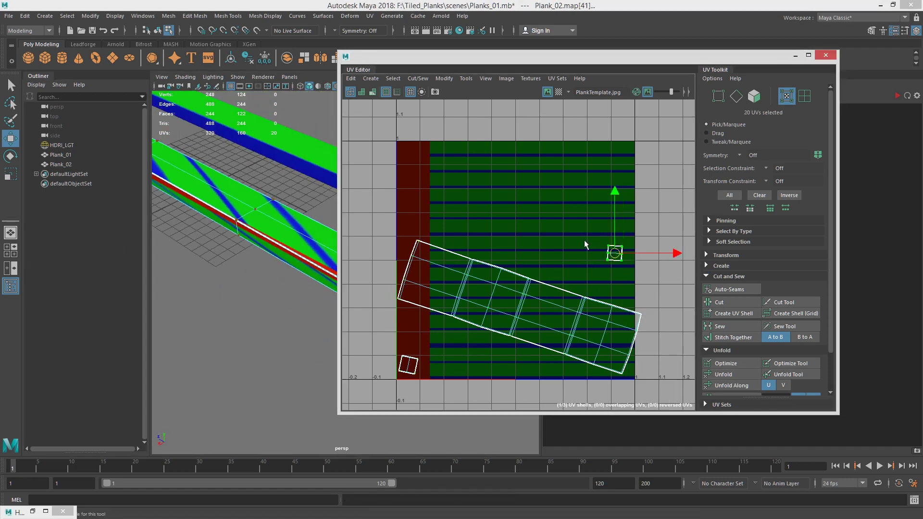
left_click(413, 362)
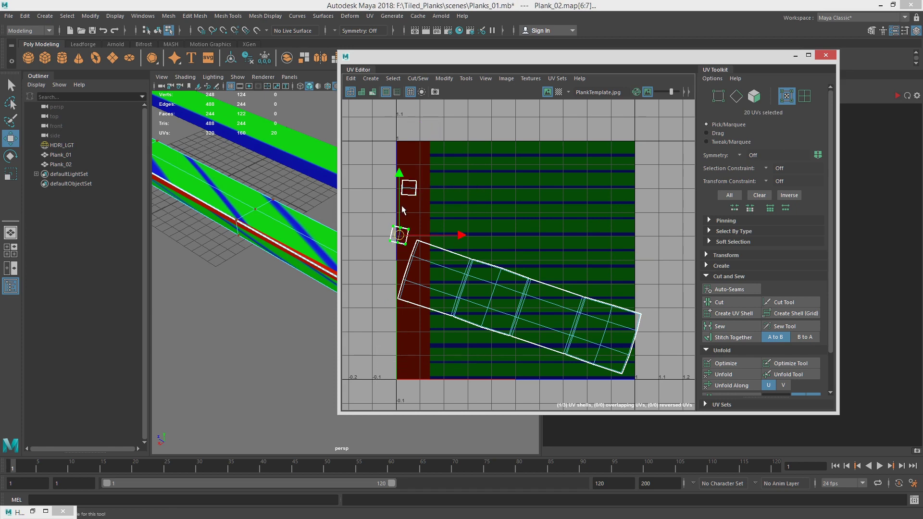
- Select the long body shell and rotate it until its long borders are level with the template's stripes
left_click_drag(535, 356, 686, 403)
key("e")
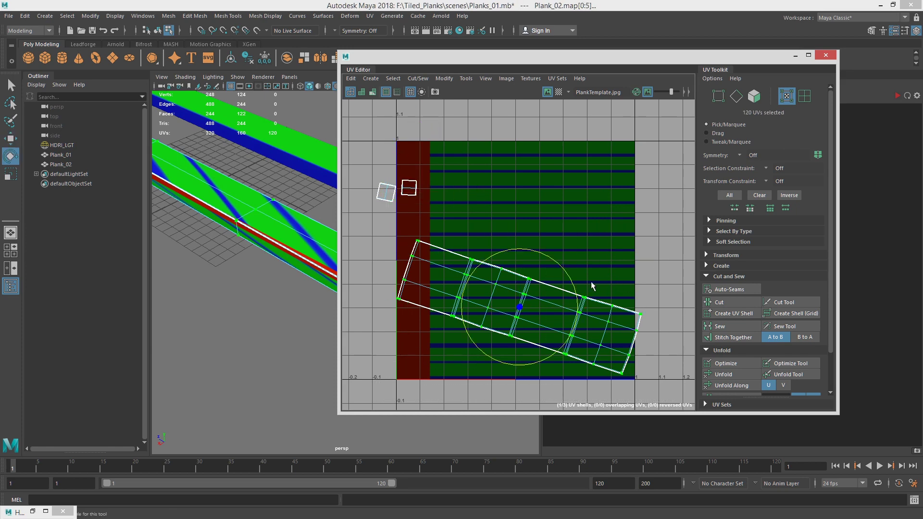
left_click_drag(569, 275, 562, 241)
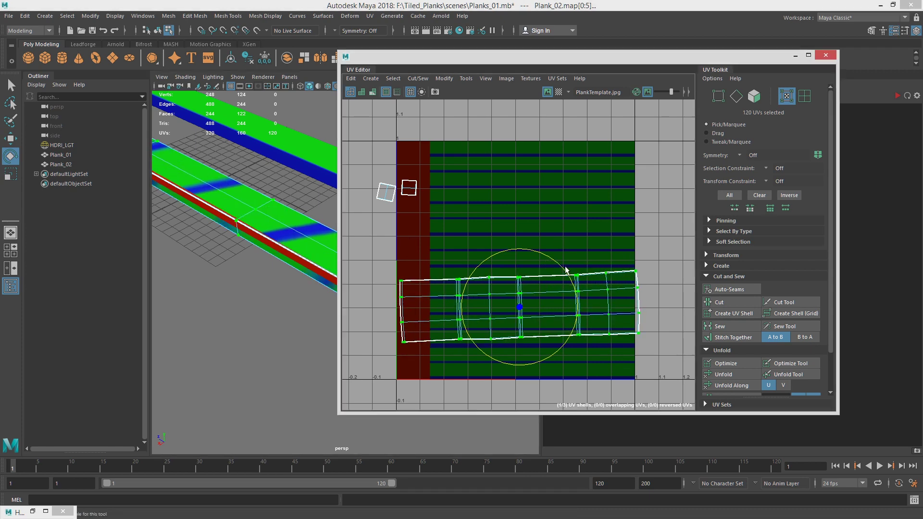
left_click_drag(569, 274, 572, 280)
- Move the UV Editor clear of the planks and rotate the long shell about a quarter turn to line up the stripes with the plank's length
left_click_drag(496, 71, 628, 153)
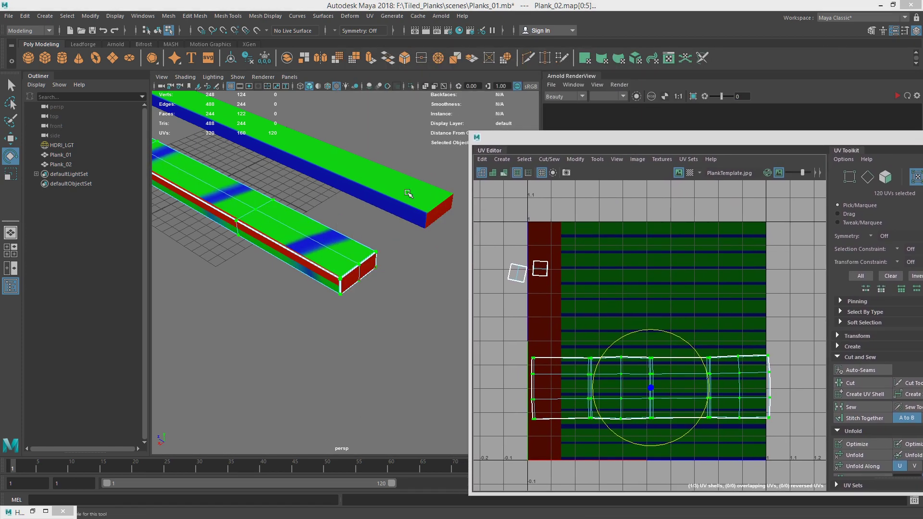
left_click_drag(410, 195, 406, 282, "alt")
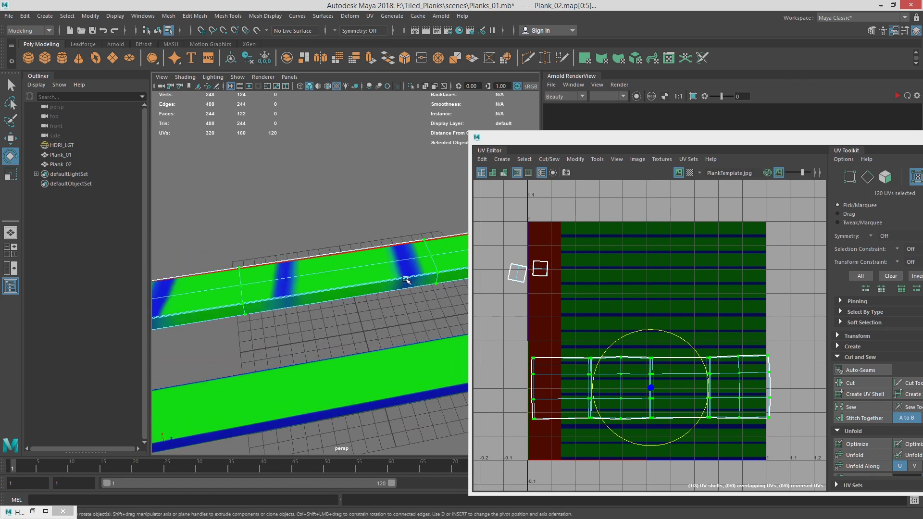
right_click_drag(406, 282, 346, 277, "alt")
mouse_move(452, 248)
middle_mouse_down("alt")
mouse_move(402, 258)
mouse_move(452, 236)
middle_mouse_up("alt")
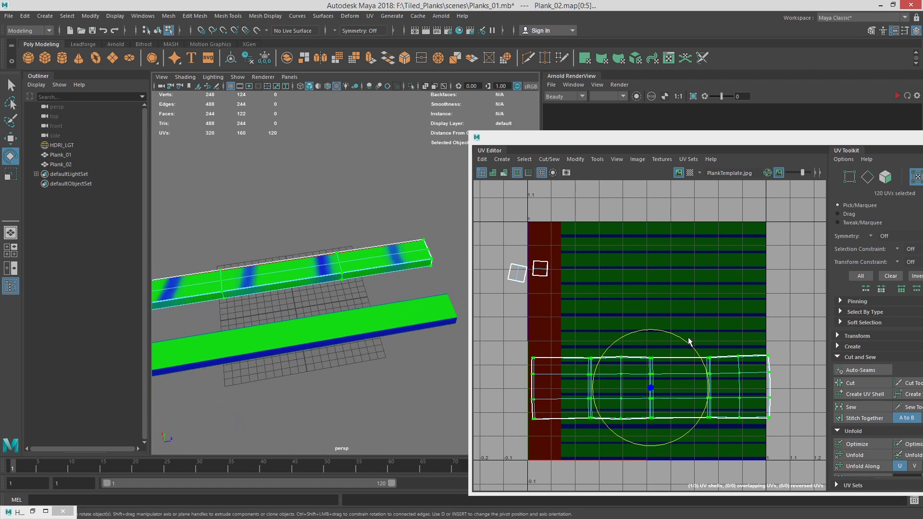
left_click_drag(689, 341, 687, 417)
right_click_drag(710, 387, 603, 389, "alt")
middle_click_drag(560, 413, 569, 385, "alt")
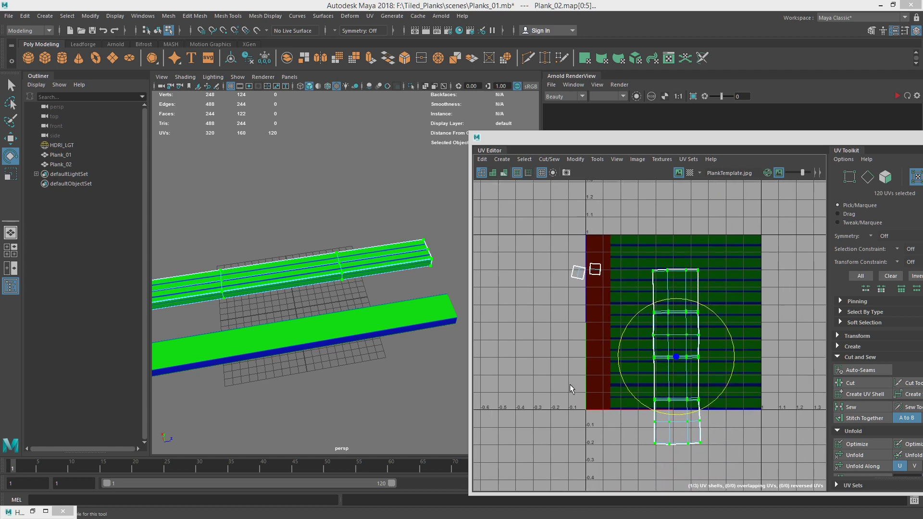
- Flatten the body shell vertically, stretch it horizontally across the full template width, and move it slightly up
key("r")
left_click_drag(674, 301, 676, 339)
left_click_drag(736, 357, 885, 367)
key("e")
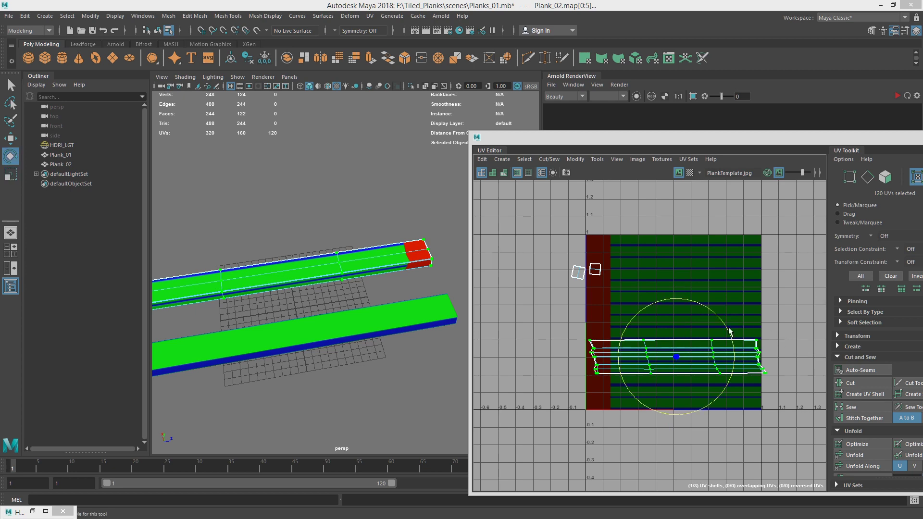
key("w")
left_click_drag(677, 357, 681, 318)
- Examine the body shell's uneven end at the template edge and select its upper end UVs to locate them on the plank
left_click_drag(236, 228, 325, 233, "alt")
scroll(344, 319, "up", 3)
left_click_drag(344, 319, 406, 274, "alt")
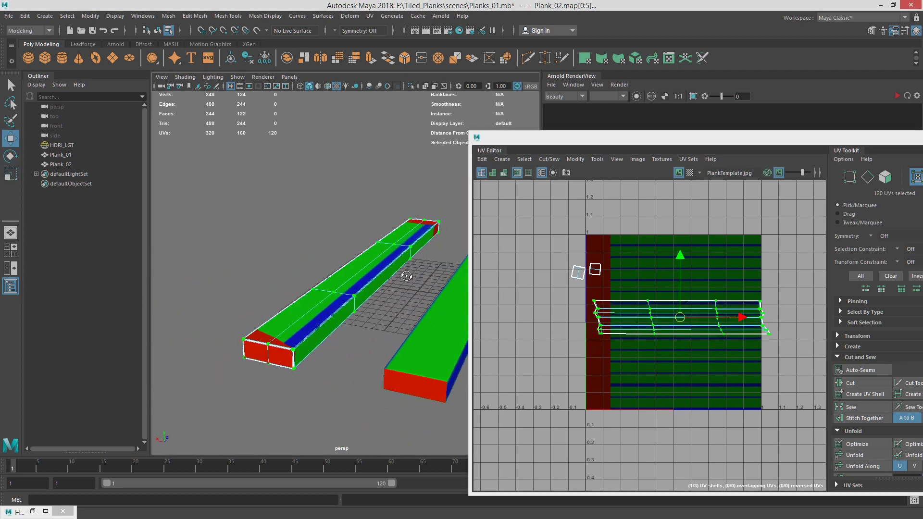
right_click_drag(678, 339, 783, 322, "alt")
middle_click_drag(783, 322, 595, 350, "alt")
right_click_drag(616, 331, 754, 310, "alt")
middle_click_drag(726, 294, 726, 330, "alt")
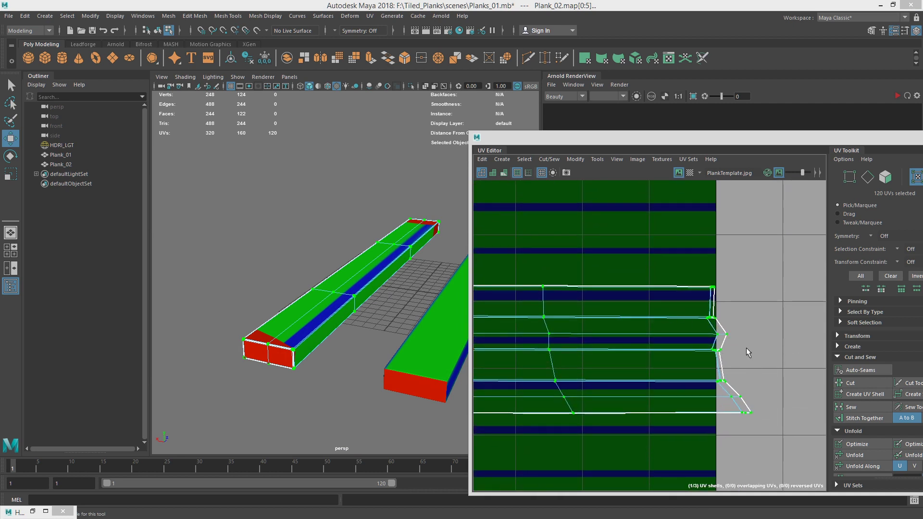
left_click_drag(741, 327, 740, 327)
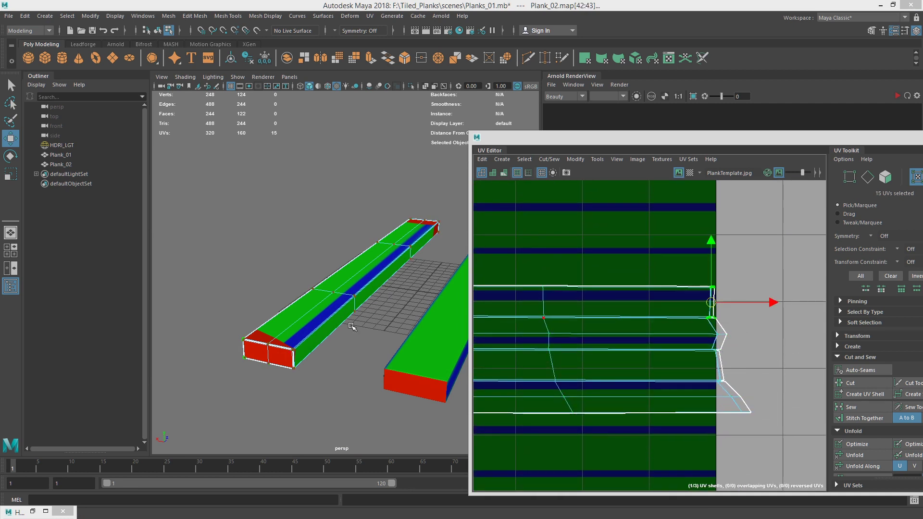
key("f")
left_click_drag(407, 284, 340, 264, "alt")
right_click_drag(340, 264, 281, 258, "alt")
left_click_drag(280, 258, 377, 271, "alt")
right_click_drag(377, 270, 340, 270, "alt")
middle_click_drag(340, 271, 375, 295, "alt")
left_click_drag(374, 295, 318, 276, "alt")
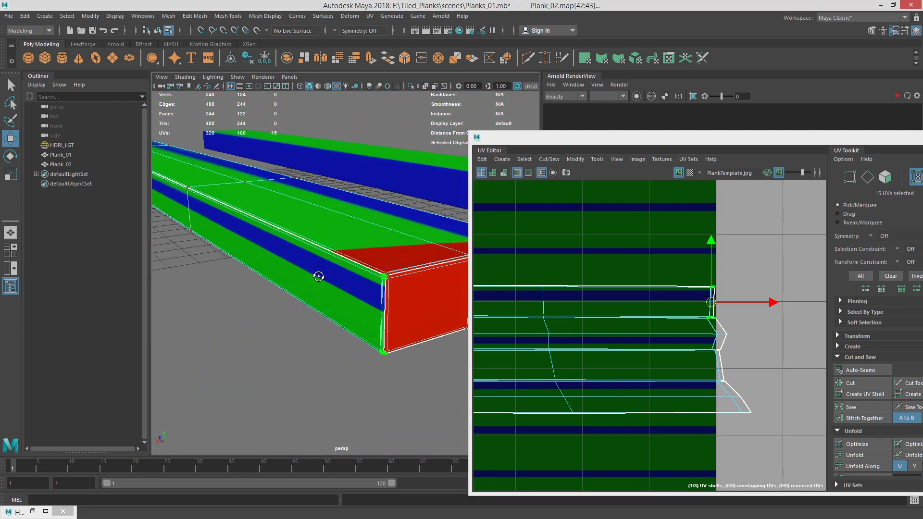
- Select the UVs along the body shell's upper border, scale them slightly narrower horizontally, and move them onto the blue stripe above
right_click_drag(769, 300, 556, 287, "alt")
middle_click_drag(556, 287, 610, 310, "alt")
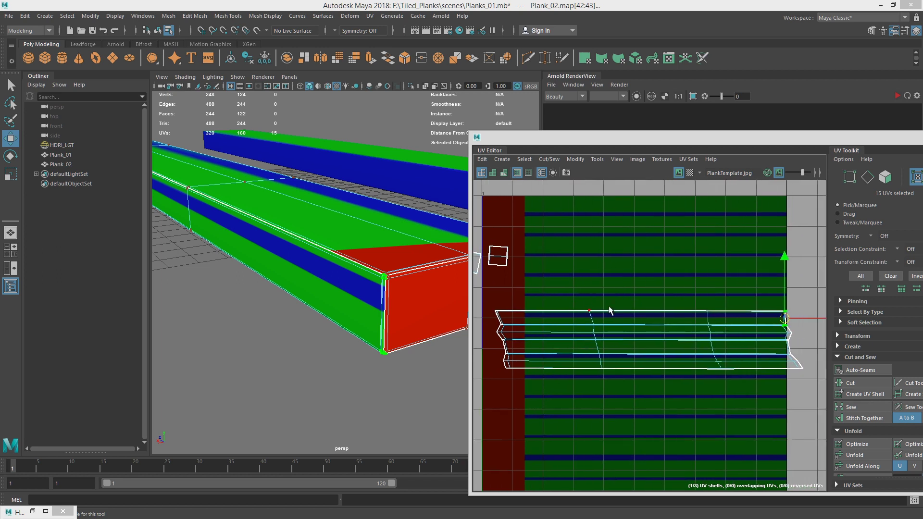
left_click_drag(745, 323, 805, 314)
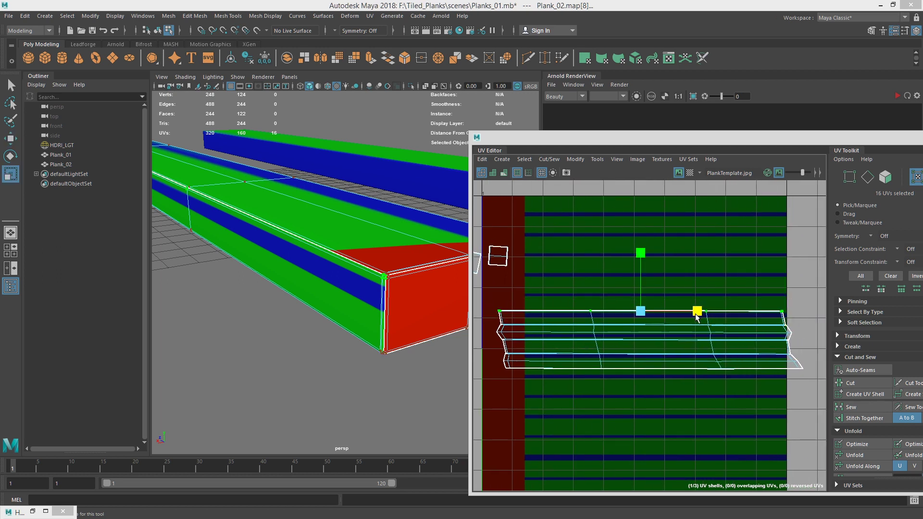
key("w")
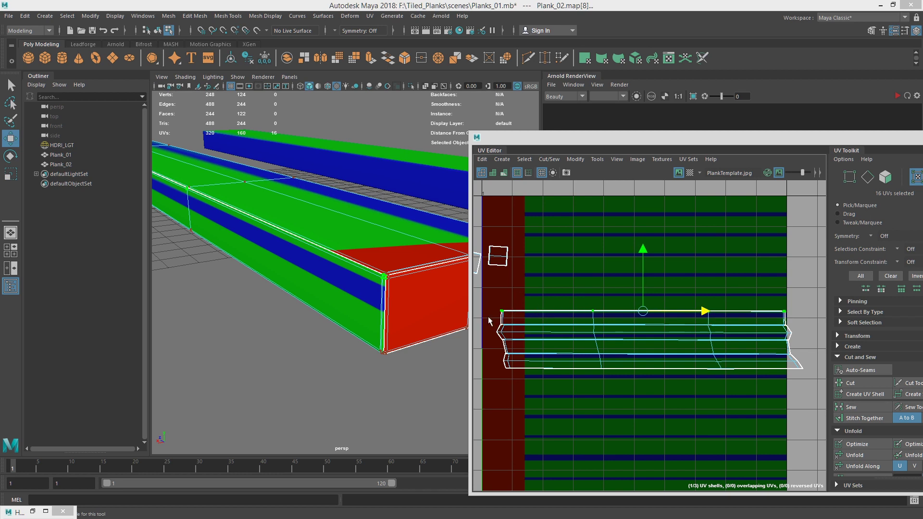
scroll(625, 298, "up", 5)
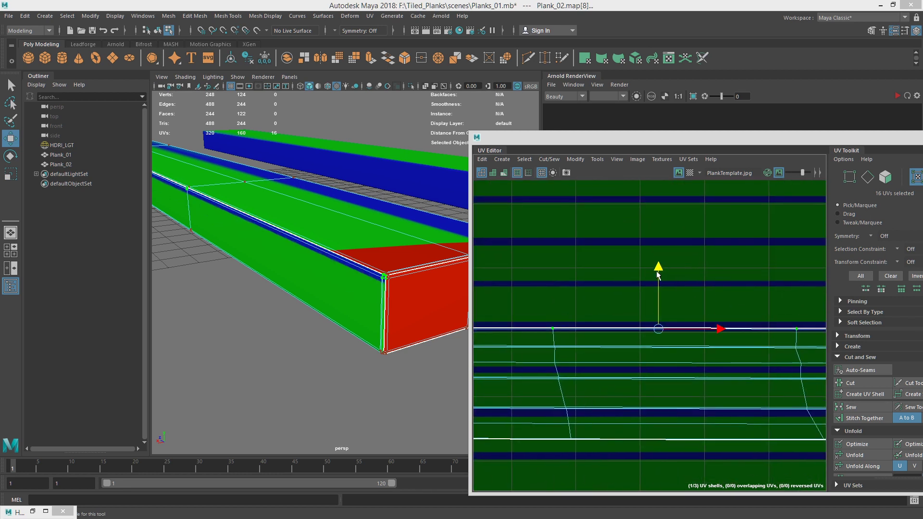
left_click_drag(659, 276, 659, 277)
- Select the UVs of the body shell's lowest rows and move them slightly up and left to narrow the shell
scroll(645, 292, "down", 5)
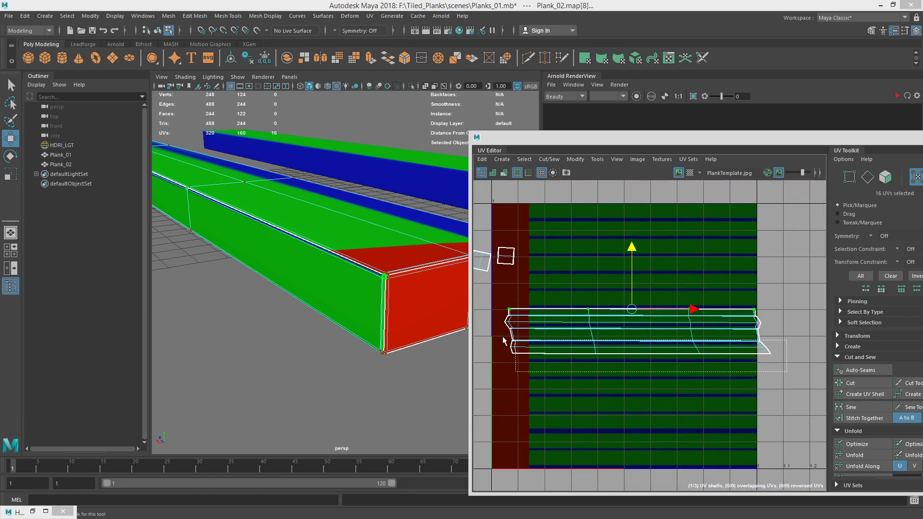
left_click_drag(501, 340, 501, 338)
scroll(568, 339, "up", 2)
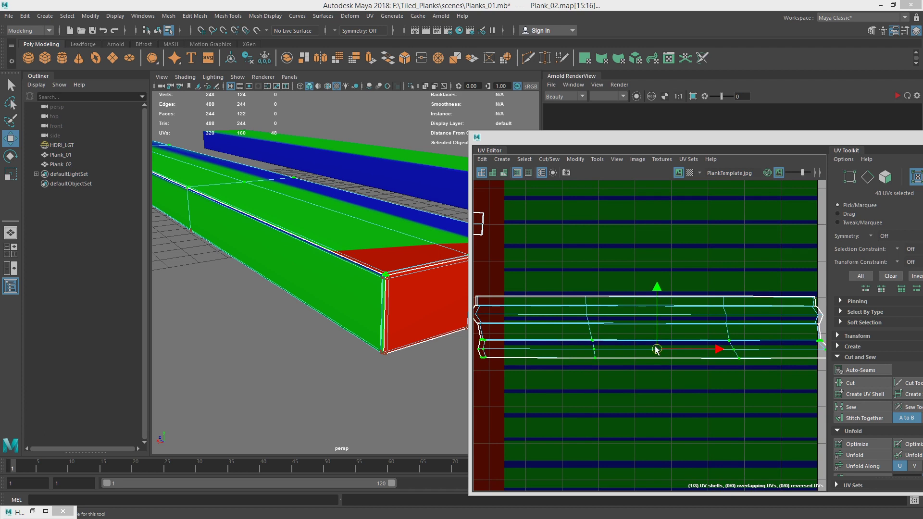
left_click_drag(657, 350, 654, 350)
left_click_drag(658, 295, 655, 284)
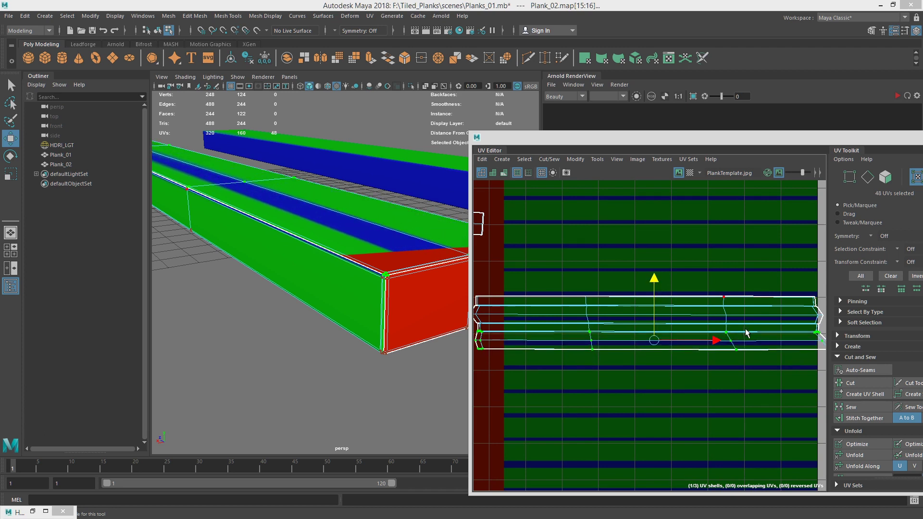
- Select all the outer border UVs along the body shell's uneven end beyond the green area, including the corner points
right_click_drag(748, 333, 709, 321, "alt")
middle_click_drag(709, 321, 620, 322, "alt")
right_click_drag(705, 335, 827, 376, "alt")
right_click_drag(746, 350, 769, 344, "alt")
middle_click_drag(731, 326, 640, 344, "alt")
right_click_drag(736, 334, 799, 334, "alt")
middle_click_drag(626, 301, 690, 331, "alt")
scroll(651, 256, "up", 5)
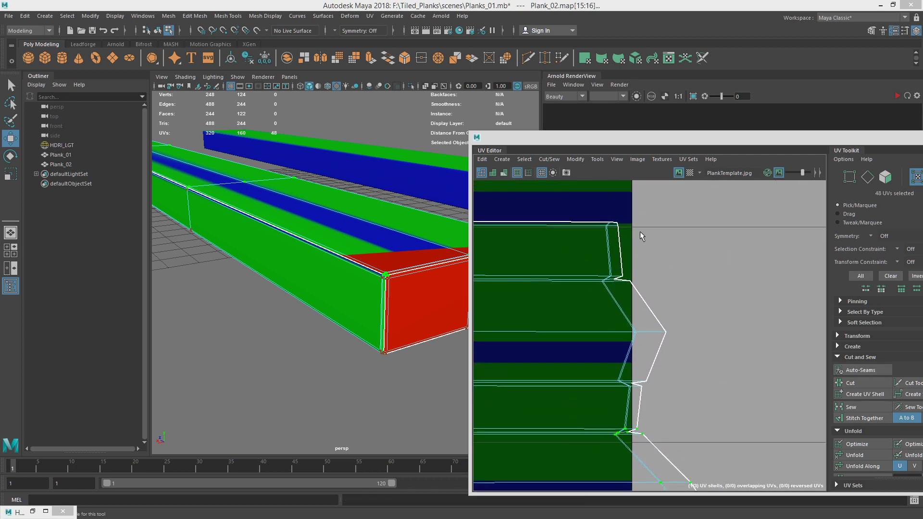
left_click_drag(718, 304, 719, 305)
middle_click_drag(714, 358, 690, 283, "alt")
left_click_drag(673, 333, 685, 323, "shift")
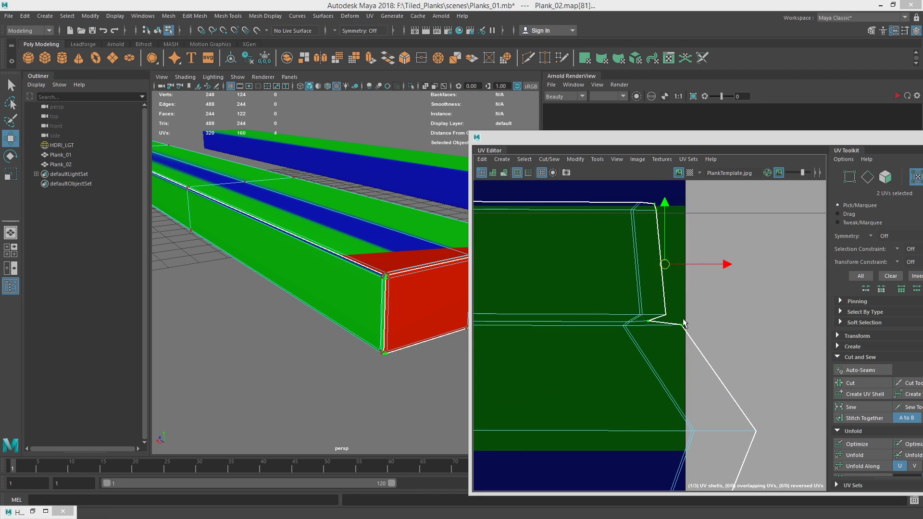
left_click(664, 302, "shift")
middle_click_drag(744, 393, 688, 270, "alt")
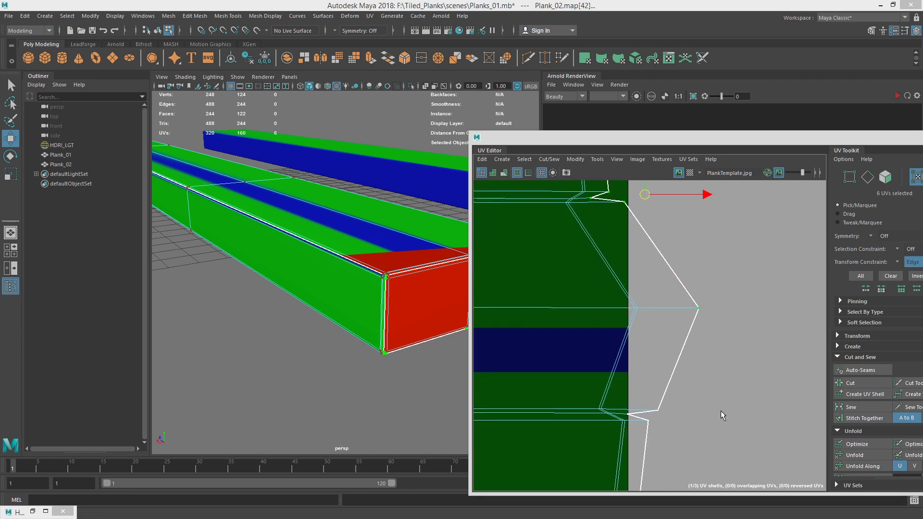
middle_click_drag(700, 429, 712, 312, "alt")
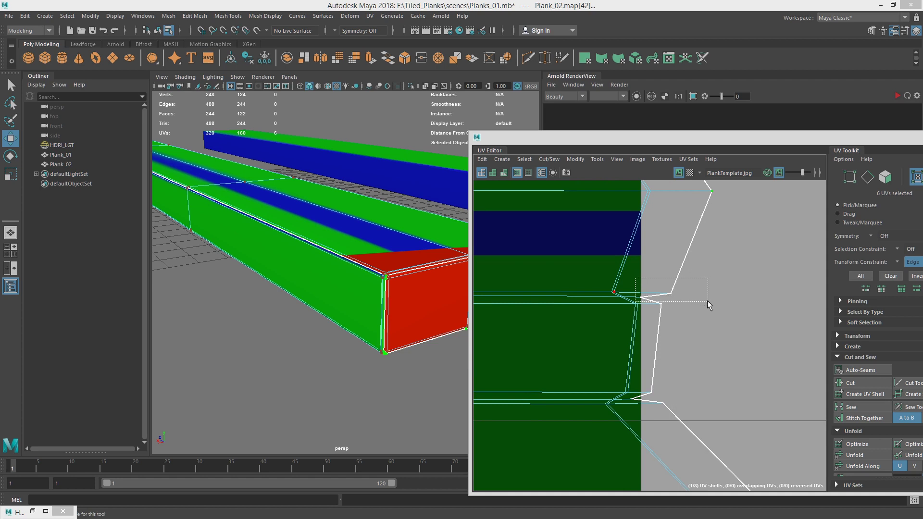
left_click_drag(633, 392, 683, 423, "shift")
middle_click_drag(728, 367, 643, 281, "alt")
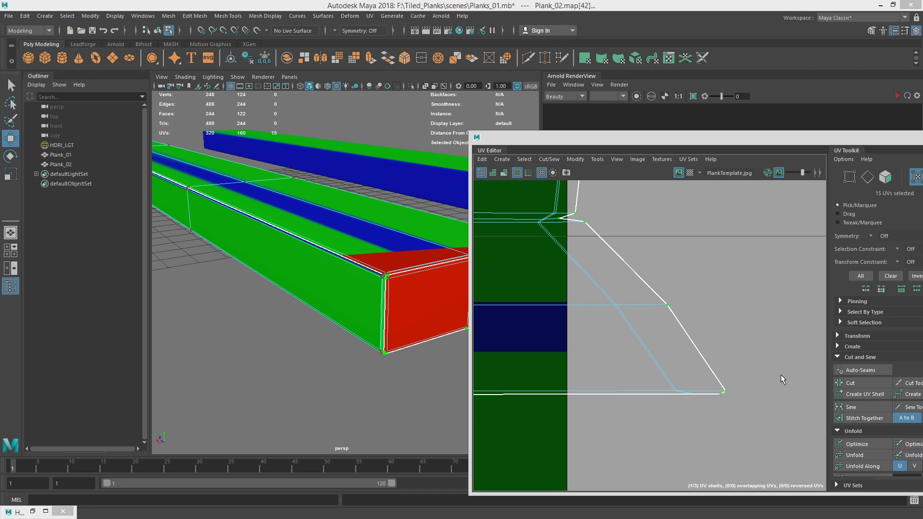
- Align the selected end UVs to their maximum U so the body shell's end border becomes straight
middle_click_drag(759, 377, 735, 479, "alt")
right_click_drag(709, 364, 289, 337, "alt")
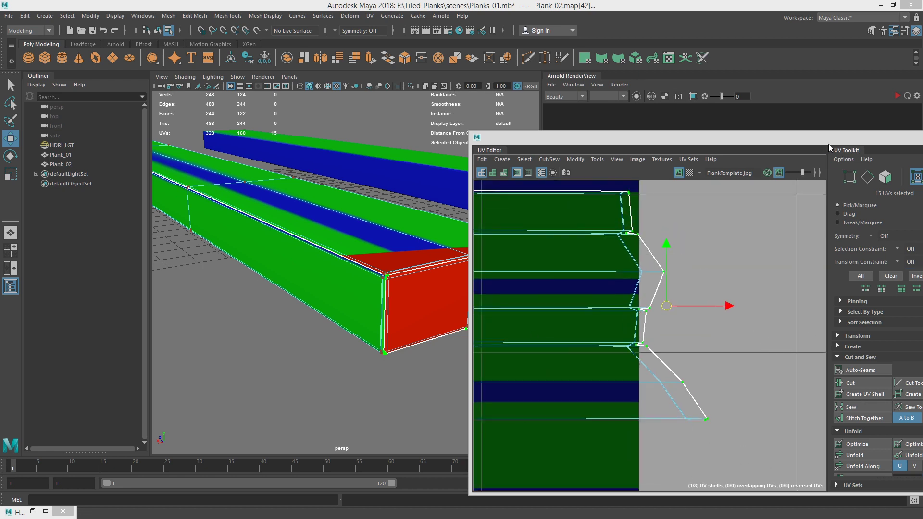
left_click_drag(829, 143, 631, 112)
left_click_drag(763, 336, 764, 378)
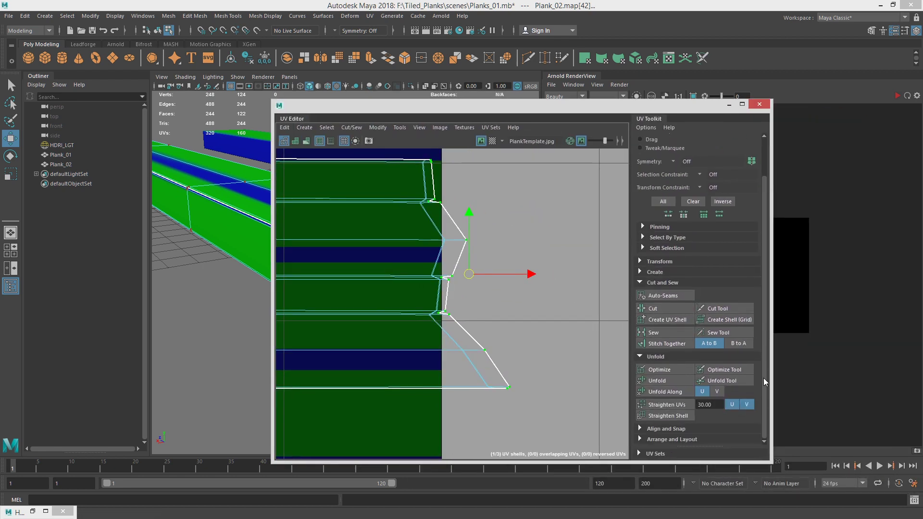
left_click(666, 428)
scroll(742, 363, "down", 3)
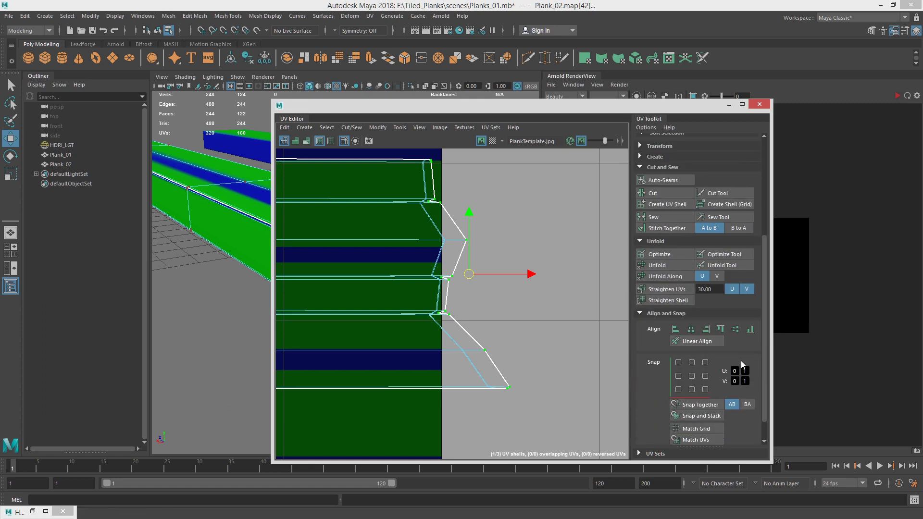
left_click(705, 329)
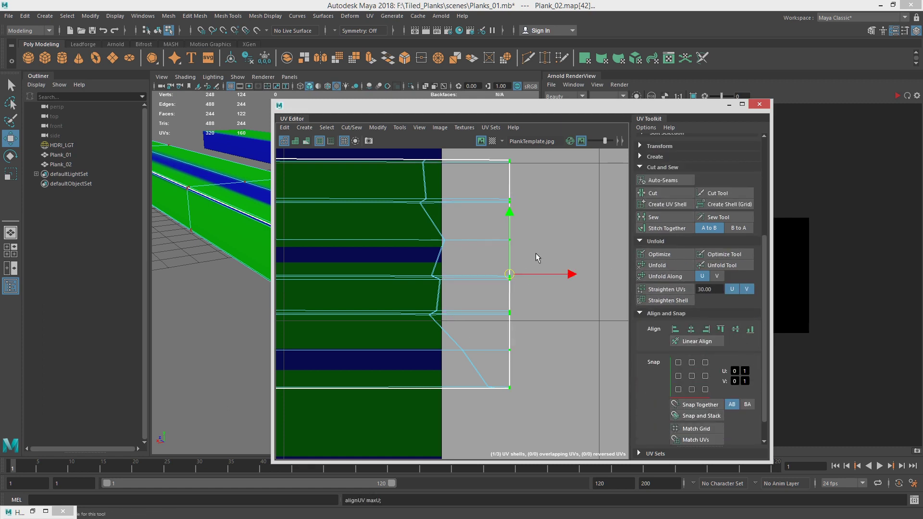
- Select the two UV edge loops just inside the body shell's straightened end and align each to its maximum U
scroll(525, 248, "down", 2)
middle_click_drag(532, 192, 540, 249, "alt")
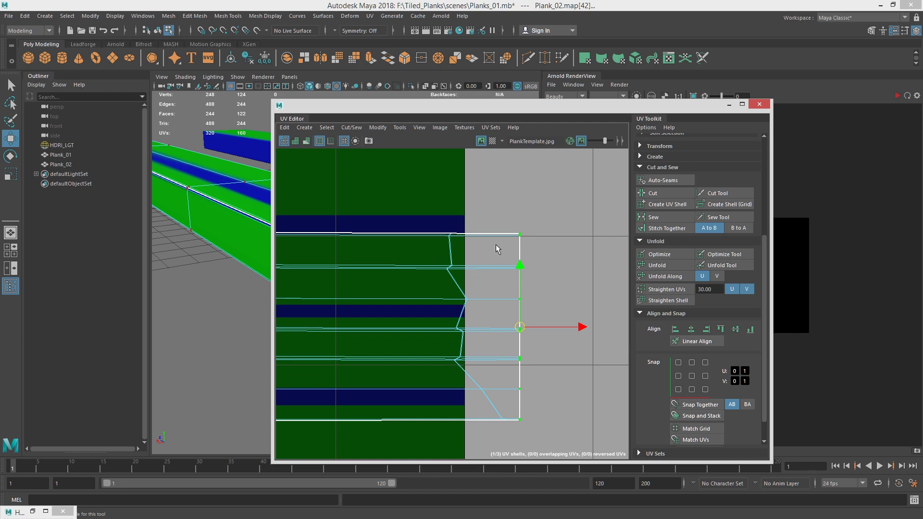
right_click_drag(421, 358, 584, 400, "alt")
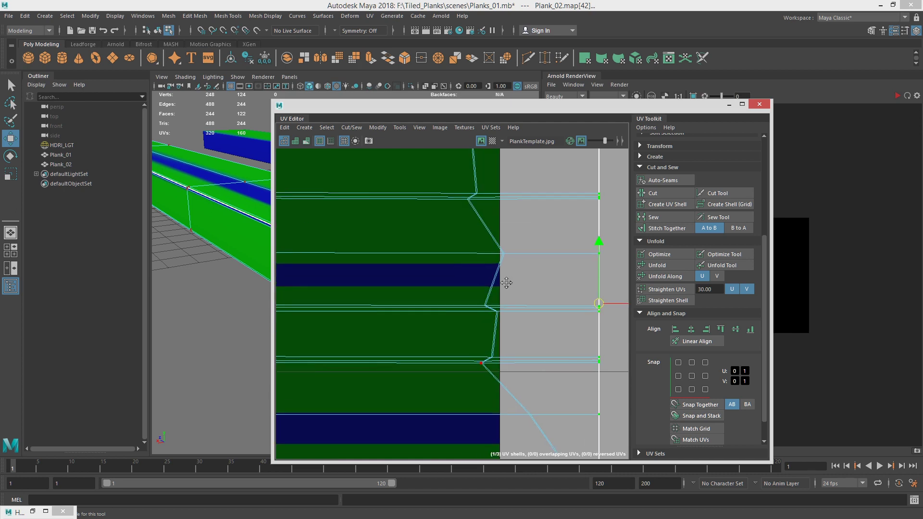
middle_click_drag(507, 283, 493, 142, "alt")
right_click_drag(517, 263, 668, 308, "alt")
middle_click_drag(560, 275, 504, 285, "alt")
right_click_drag(504, 285, 508, 262)
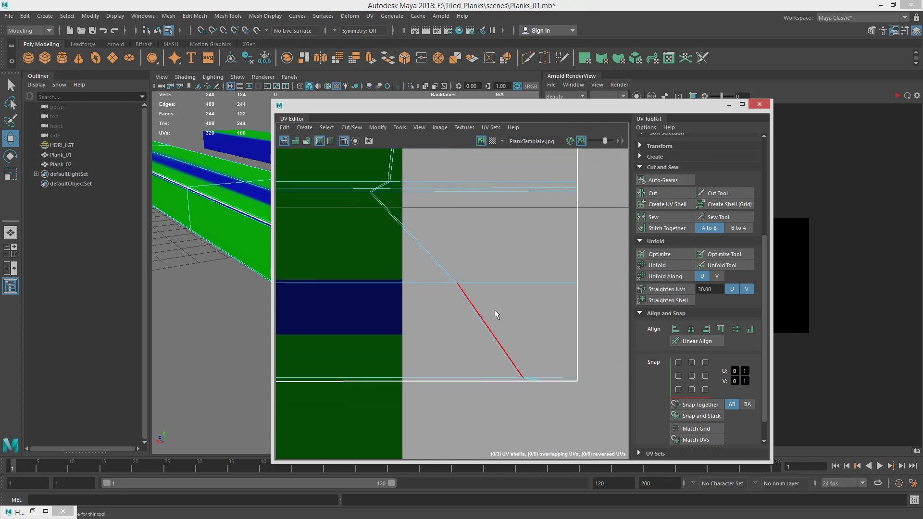
left_click(489, 284)
right_click_drag(492, 294, 585, 297, "ctrl")
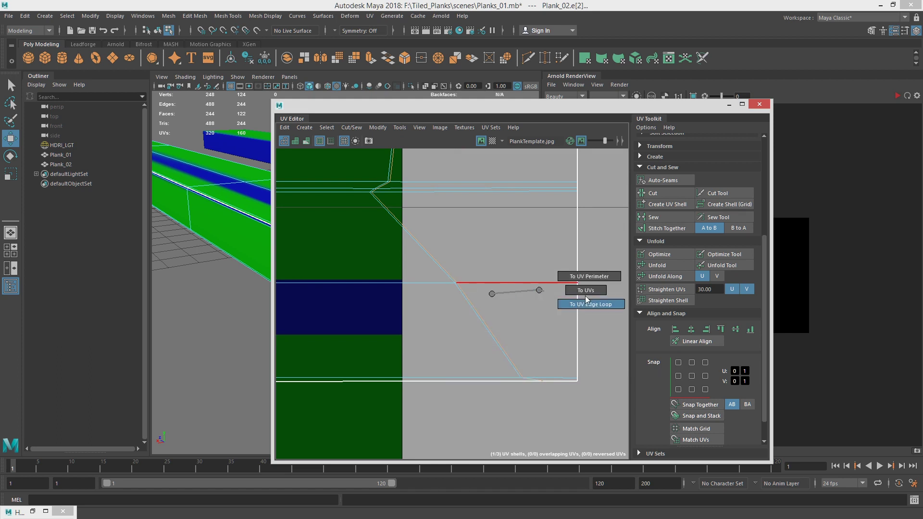
left_click(708, 330)
left_click(475, 301)
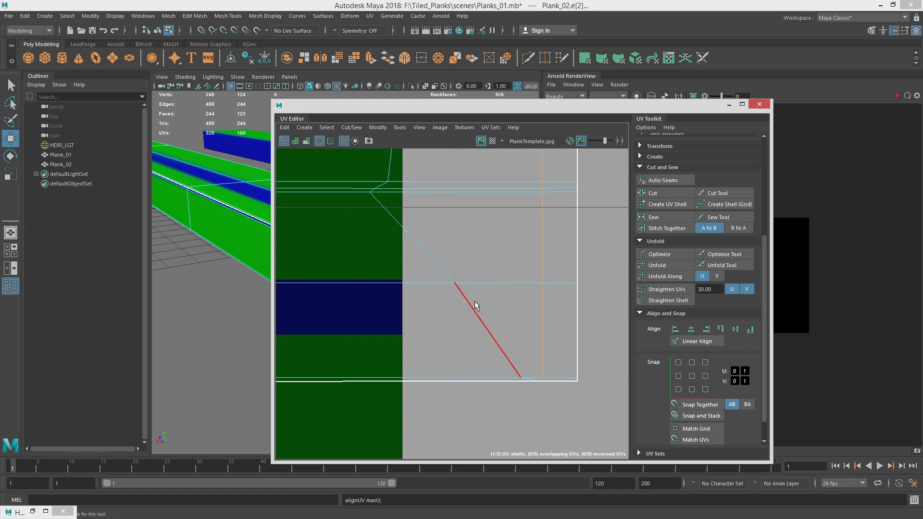
left_click(489, 282)
right_click_drag(489, 283, 582, 294, "ctrl")
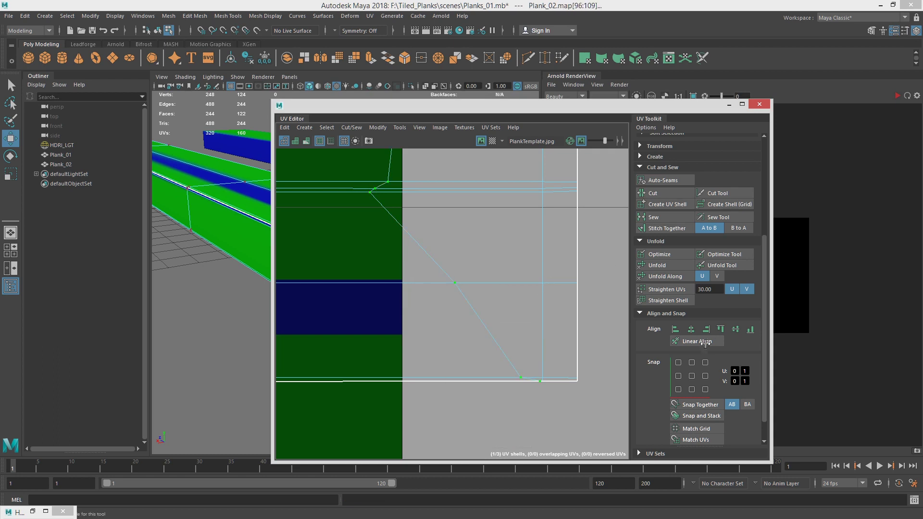
- Select the whole body shell and scale it down uniformly to fit the width of the template's green area
right_click_drag(532, 278, 416, 252, "alt")
middle_click_drag(416, 252, 472, 293, "alt")
right_click_drag(480, 274, 522, 274)
middle_click_drag(421, 268, 624, 275, "alt")
middle_click_drag(414, 261, 614, 268, "alt")
right_click_drag(584, 265, 420, 253, "alt")
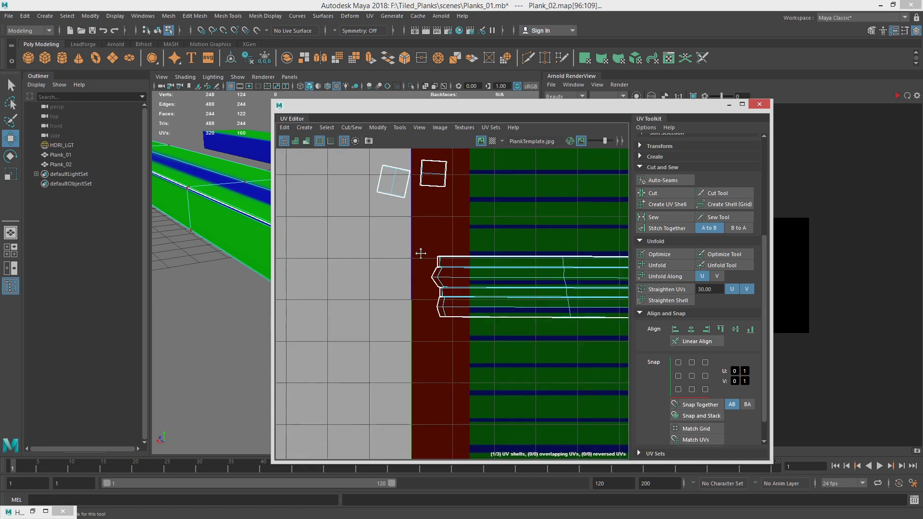
middle_click_drag(572, 260, 423, 256, "alt")
right_click_drag(529, 264, 455, 264, "alt")
middle_click_drag(597, 260, 501, 258, "alt")
right_click_drag(397, 258, 356, 259, "alt")
middle_click_drag(422, 259, 501, 267, "alt")
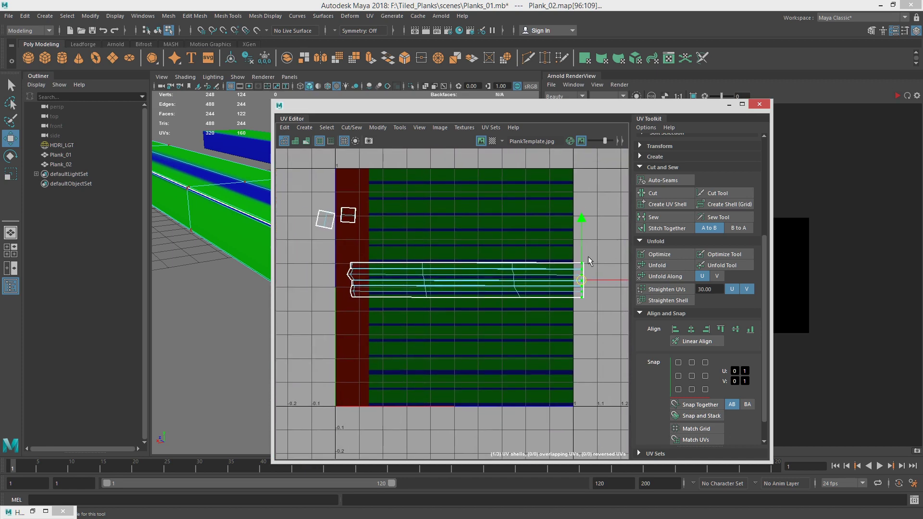
left_click_drag(334, 321, 335, 321)
right_click_drag(346, 311, 472, 310, "alt")
middle_click_drag(527, 257, 446, 275, "alt")
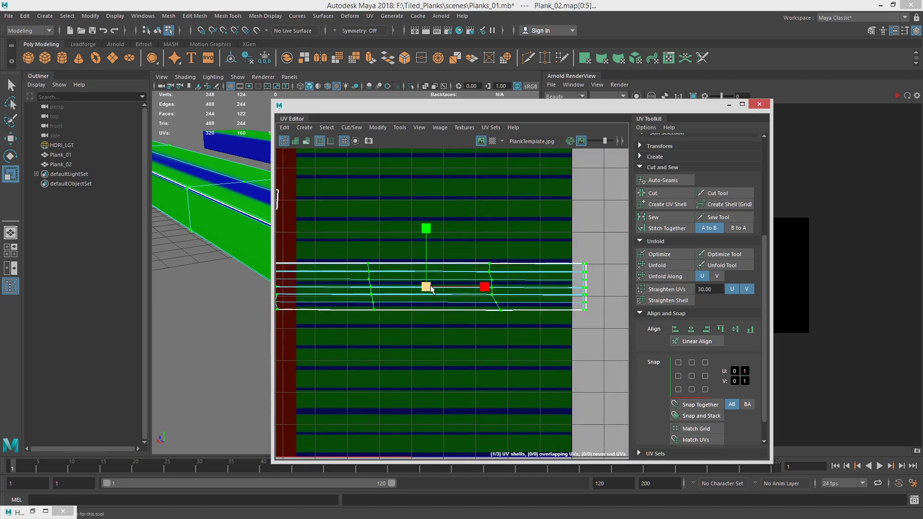
left_click_drag(431, 286, 434, 287)
- Move the body shell up within the green area so its upper border lines up with the blue stripe
key("w")
right_click_drag(393, 287, 507, 294, "alt")
middle_click_drag(569, 295, 340, 285, "alt")
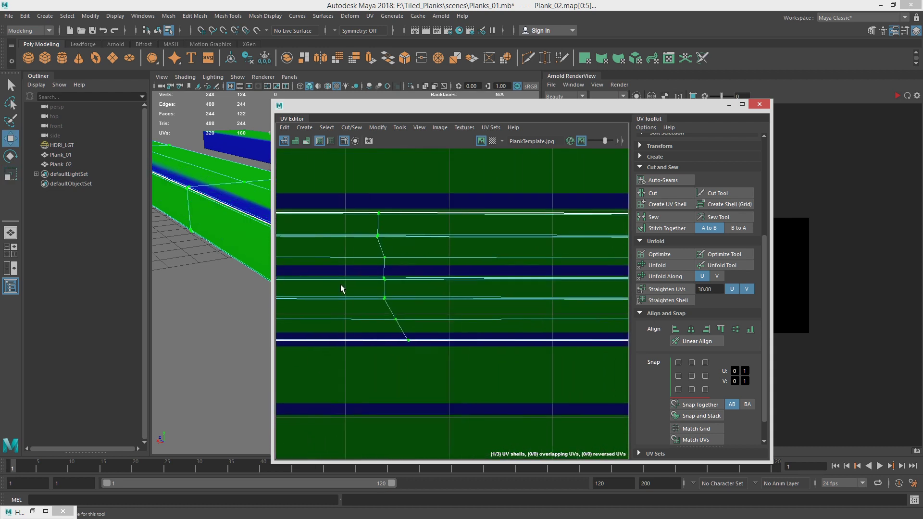
right_click_drag(459, 291, 571, 291, "alt")
middle_click_drag(572, 291, 407, 294, "alt")
right_click_drag(553, 290, 444, 283, "alt")
middle_click_drag(511, 276, 634, 273, "alt")
right_click_drag(496, 270, 481, 269, "alt")
middle_click_drag(303, 266, 454, 265, "alt")
left_click_drag(443, 272, 443, 259)
middle_click_drag(365, 223, 564, 239, "alt")
right_click_drag(494, 234, 377, 229, "alt")
middle_click_drag(578, 260, 538, 257, "alt")
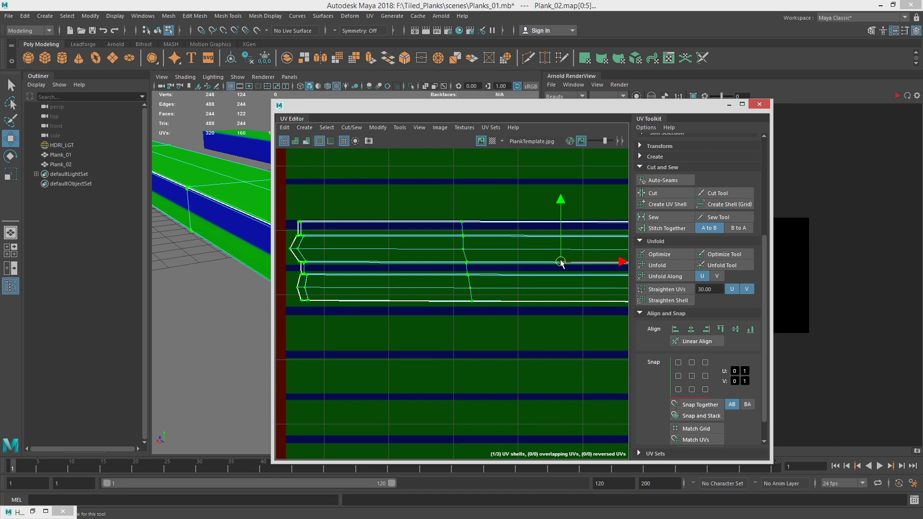
left_click_drag(558, 262, 557, 261)
- Deselect the body shell's top border UVs and move the remaining rows up until the first side face fits inside the blue stripe
right_click_drag(557, 260, 528, 259, "alt")
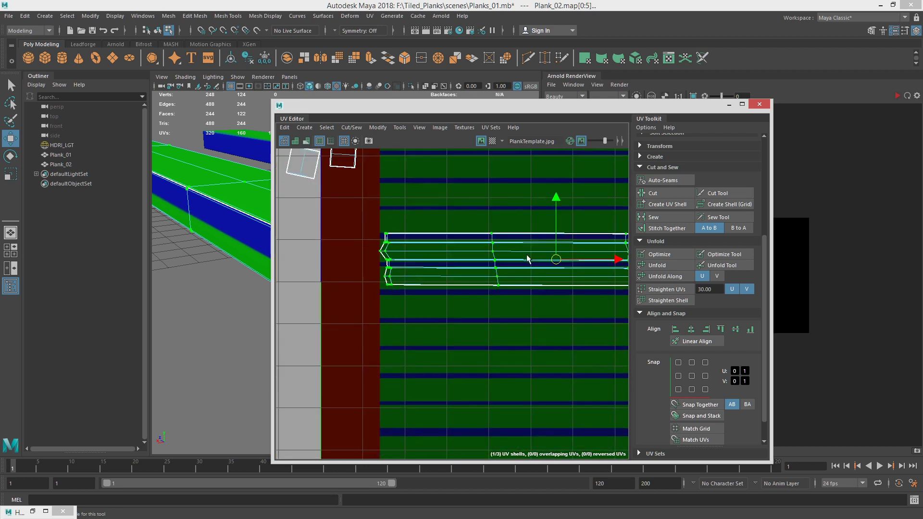
middle_click_drag(528, 260, 463, 261, "alt")
right_click_drag(462, 262, 410, 256, "alt")
middle_click_drag(588, 294, 556, 298, "alt")
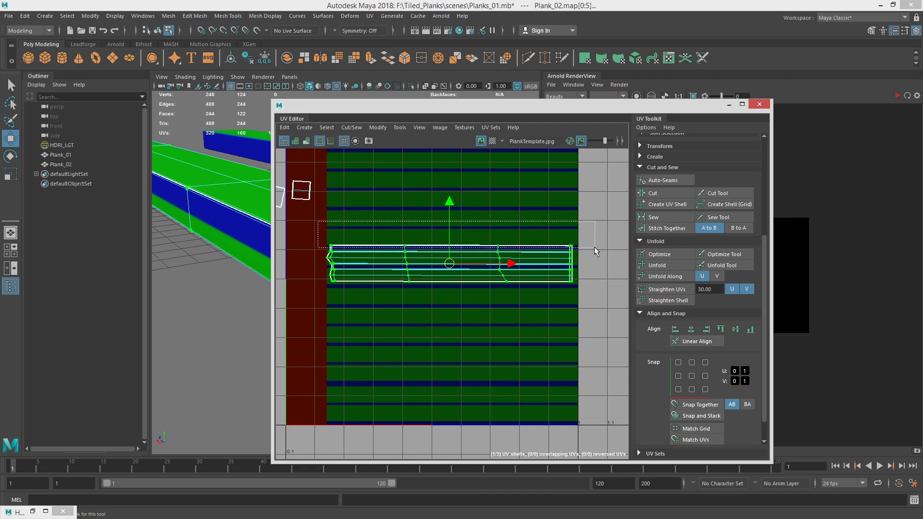
left_click_drag(595, 248, 595, 248, "ctrl")
right_click_drag(344, 250, 666, 283, "alt")
middle_click_drag(492, 243, 199, 241, "alt")
right_click_drag(412, 240, 688, 267, "alt")
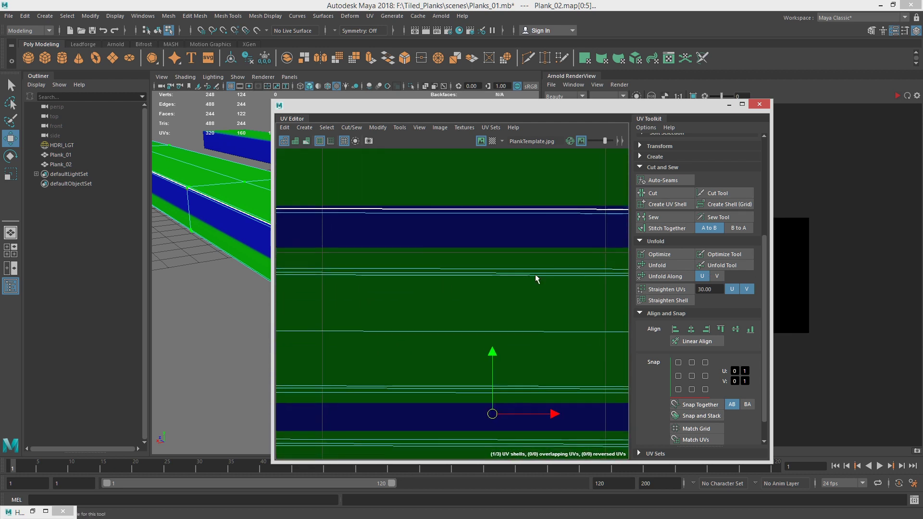
left_click_drag(494, 354, 496, 328)
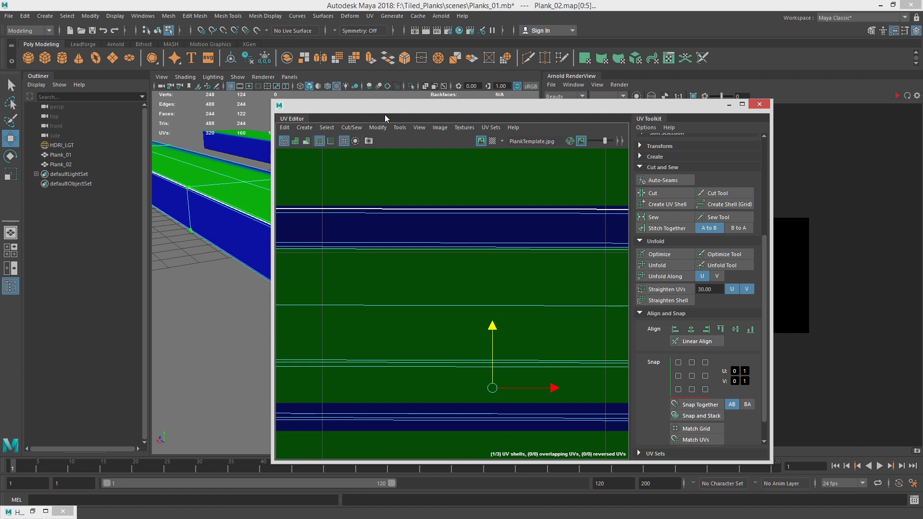
- Select the body shell's rows from the second side face downward and move them down to start at the next blue stripe
left_click_drag(385, 115, 584, 137)
left_click_drag(317, 202, 333, 291, "alt")
scroll(668, 336, "down", 5)
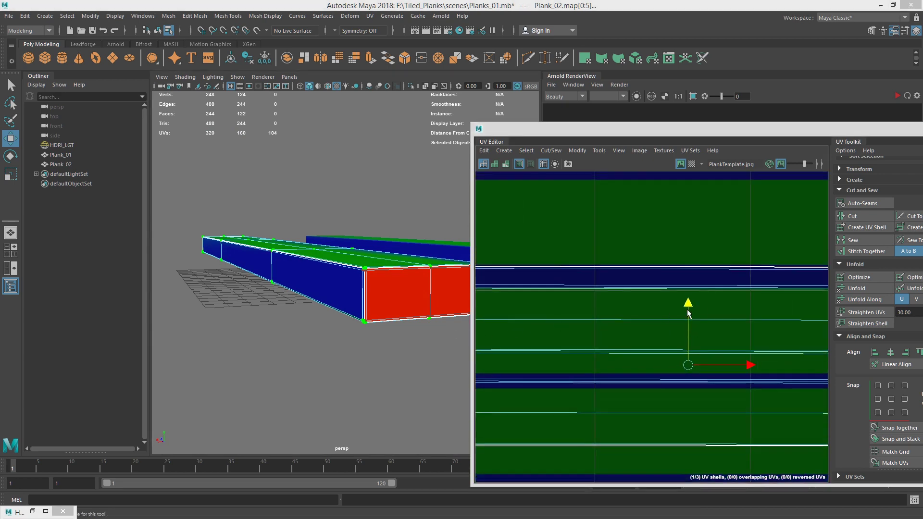
right_click_drag(789, 352, 683, 354, "alt")
left_click_drag(430, 290, 369, 322, "alt")
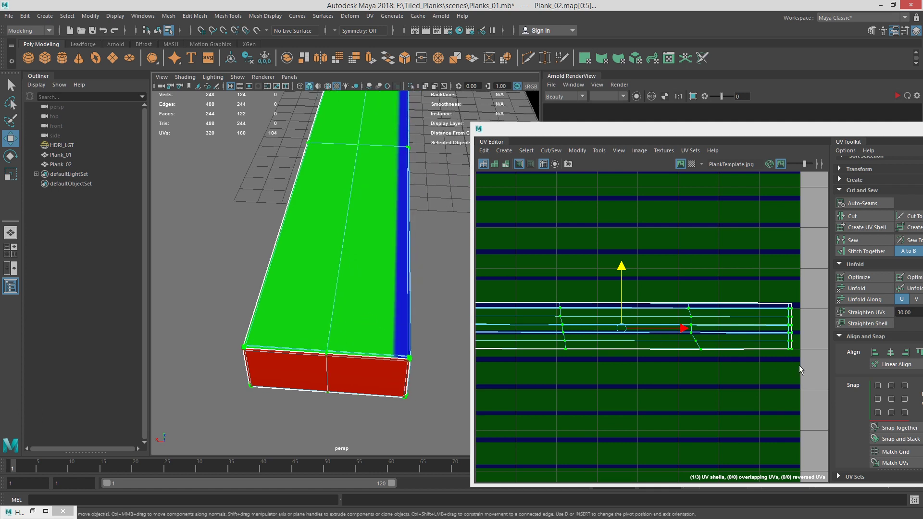
left_click_drag(800, 367, 504, 332)
middle_click_drag(503, 332, 638, 336, "alt")
right_click_drag(781, 357, 750, 358, "alt")
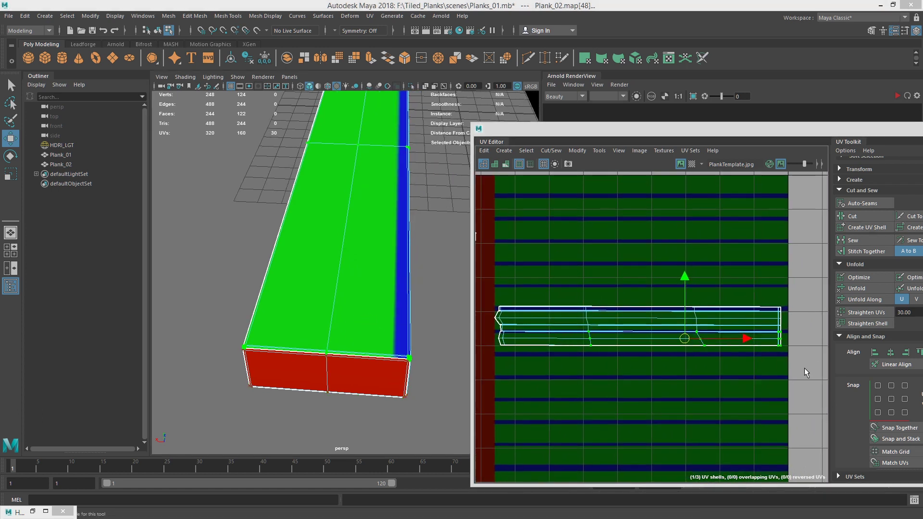
left_click_drag(518, 323, 485, 320)
right_click_drag(504, 340, 728, 344, "alt")
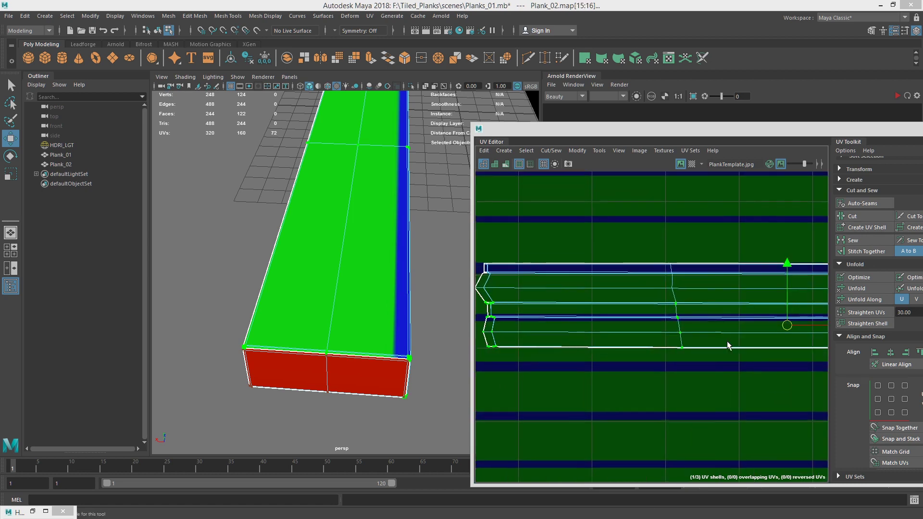
middle_click_drag(728, 344, 566, 331, "alt")
right_click_drag(566, 331, 803, 348, "alt")
left_click_drag(680, 299, 679, 318)
left_click_drag(432, 297, 452, 283, "alt")
- Select the rows below the second side face and move them up until that side fits inside its blue stripe
right_click_drag(691, 302, 548, 323, "alt")
right_click_drag(711, 323, 688, 330, "alt")
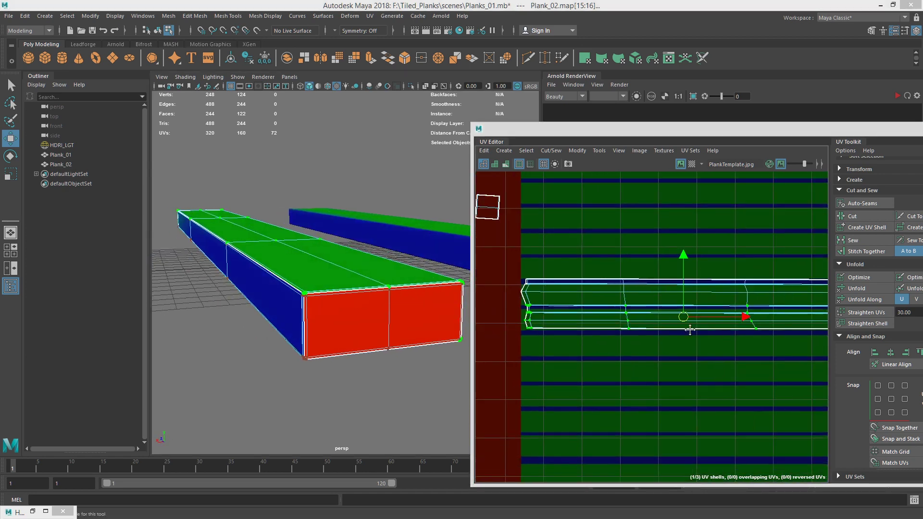
middle_click_drag(764, 330, 687, 330, "alt")
middle_click_drag(734, 347, 785, 351, "alt")
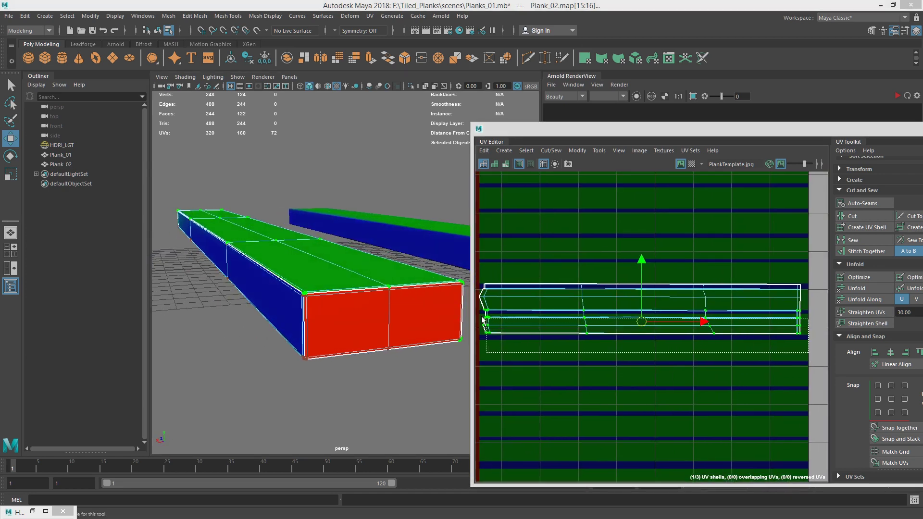
scroll(725, 340, "up", 5)
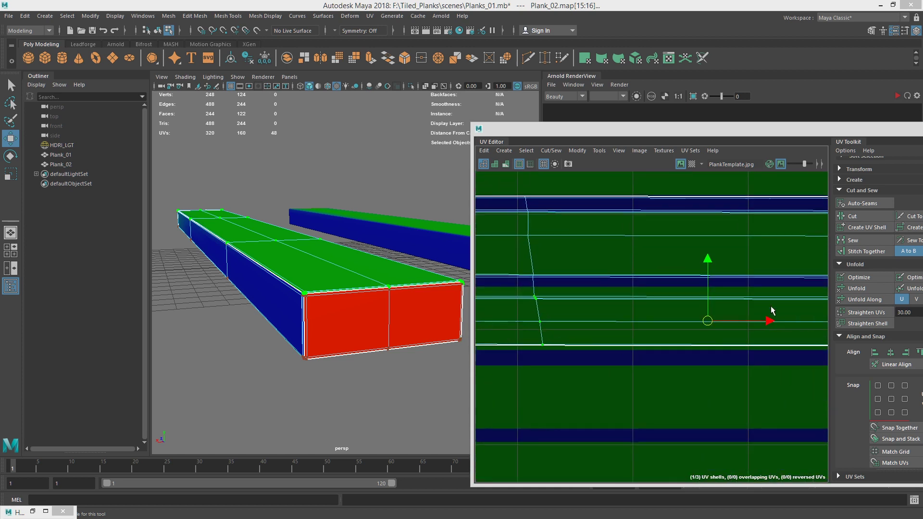
right_click_drag(743, 309, 813, 309, "alt")
left_click_drag(651, 292, 653, 273)
left_click_drag(402, 264, 289, 266, "alt")
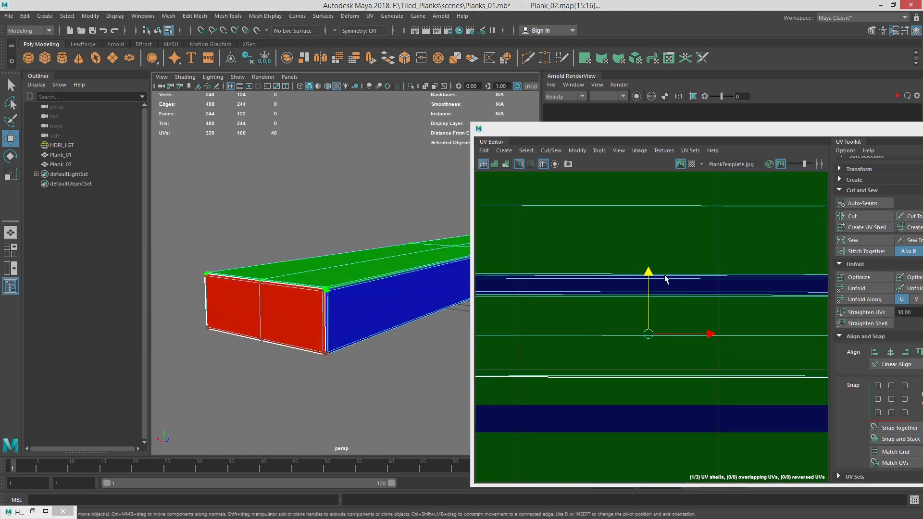
left_click_drag(648, 280, 650, 274)
- Deselect the body shell's rows above the second green face and move its remaining rows down to the edge of the next blue stripe
scroll(659, 298, "down", 5)
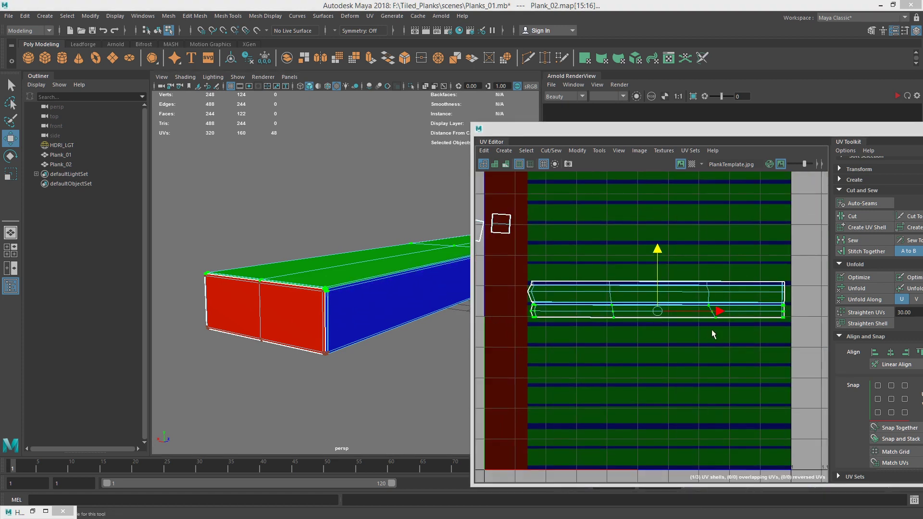
left_click_drag(523, 312, 523, 312)
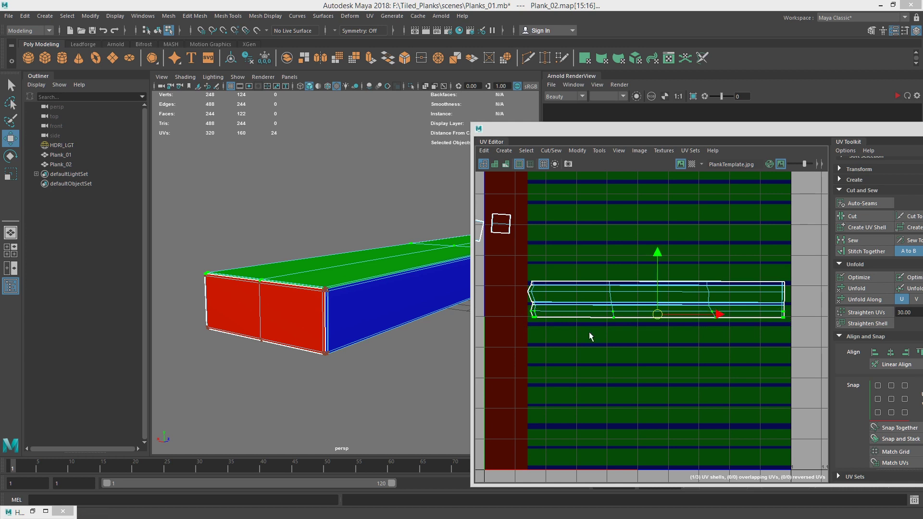
scroll(662, 308, "up", 6)
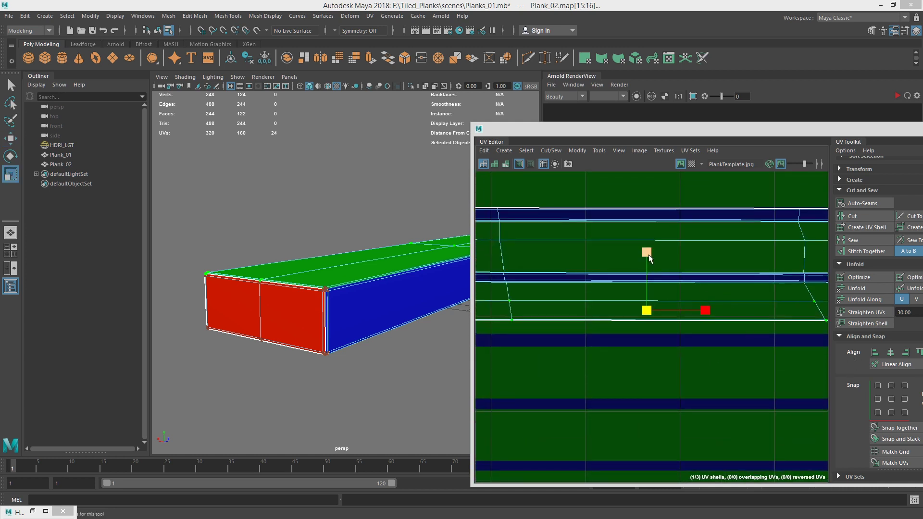
mouse_move(648, 255)
left_mouse_down()
mouse_move(660, 232)
mouse_move(647, 261)
left_mouse_up()
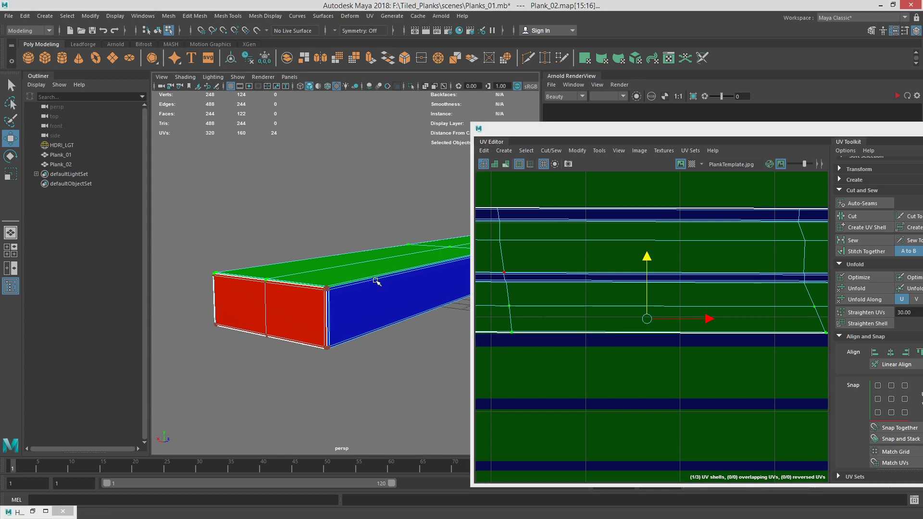
- Return Plank_02 to object mode and turn on its smooth mesh preview
right_click_drag(391, 243, 319, 239)
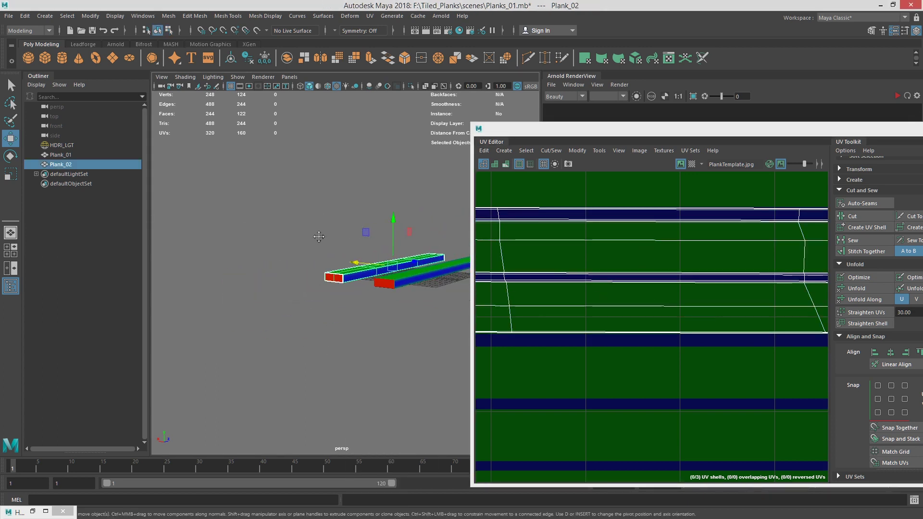
left_click_drag(319, 239, 412, 264, "alt")
left_click(318, 250)
left_click(342, 253)
left_click_drag(342, 254, 404, 231, "alt")
key("3")
- Examine the template colours on the smoothed Plank_02 and the placement of its shells on the plank template
left_click(312, 256)
left_click_drag(312, 256, 370, 257, "alt")
left_click(356, 277)
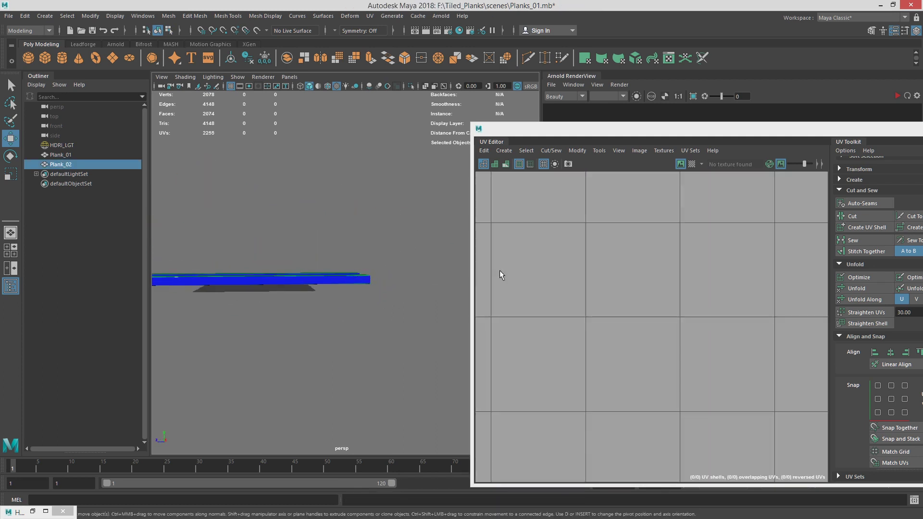
scroll(542, 283, "down", 5)
middle_click_drag(658, 277, 625, 319, "alt")
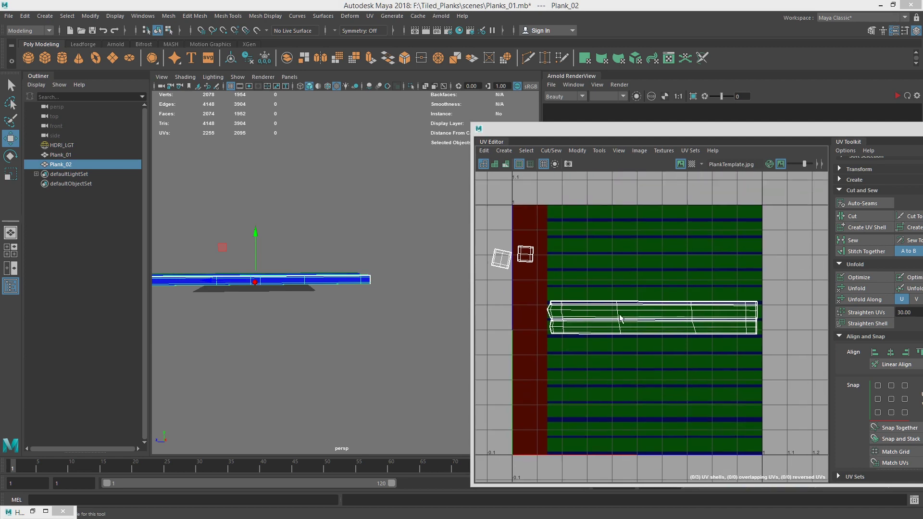
middle_click_drag(680, 260, 806, 250, "alt")
left_click_drag(423, 276, 343, 273, "alt")
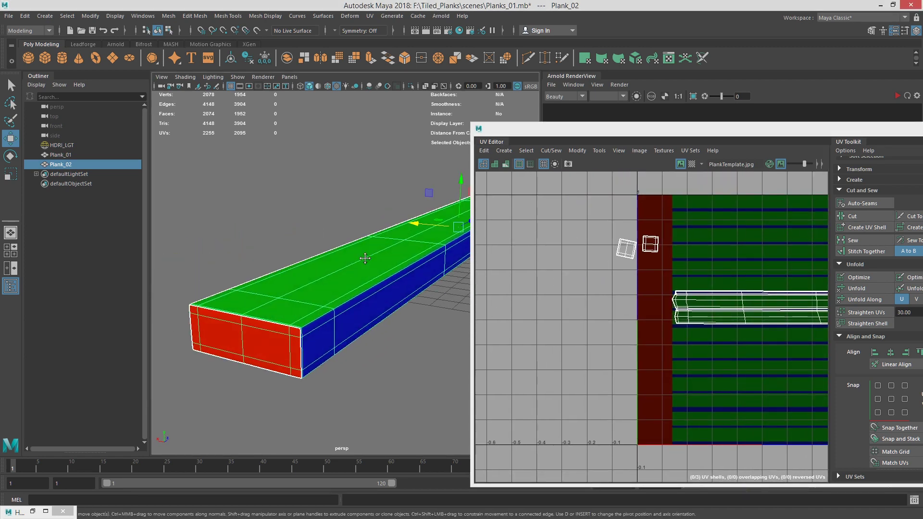
middle_click_drag(344, 273, 373, 263, "alt")
- Switch to UV selection, select the end-cap shell inside the red area and rotate it slightly until its borders are straight
right_click_drag(712, 264, 760, 261)
right_click_drag(617, 240, 743, 261, "alt")
scroll(713, 264, "up", 4)
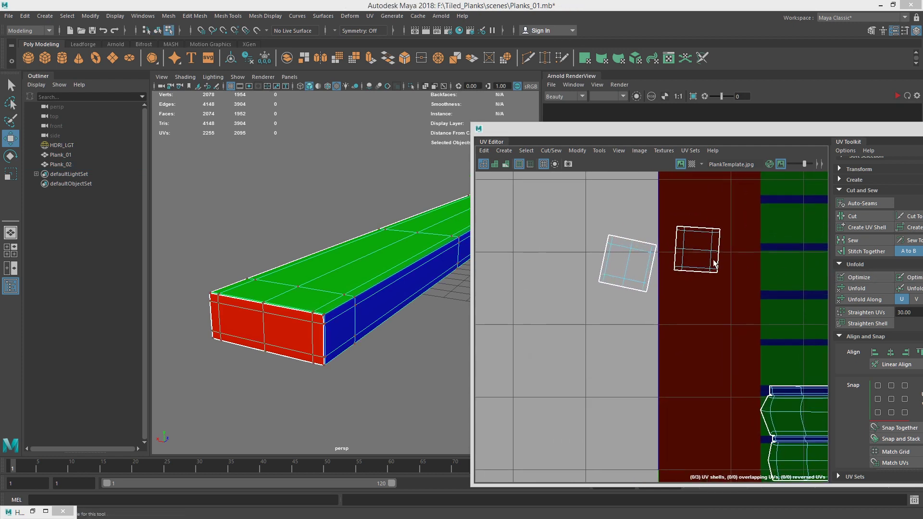
left_click_drag(643, 209, 730, 302)
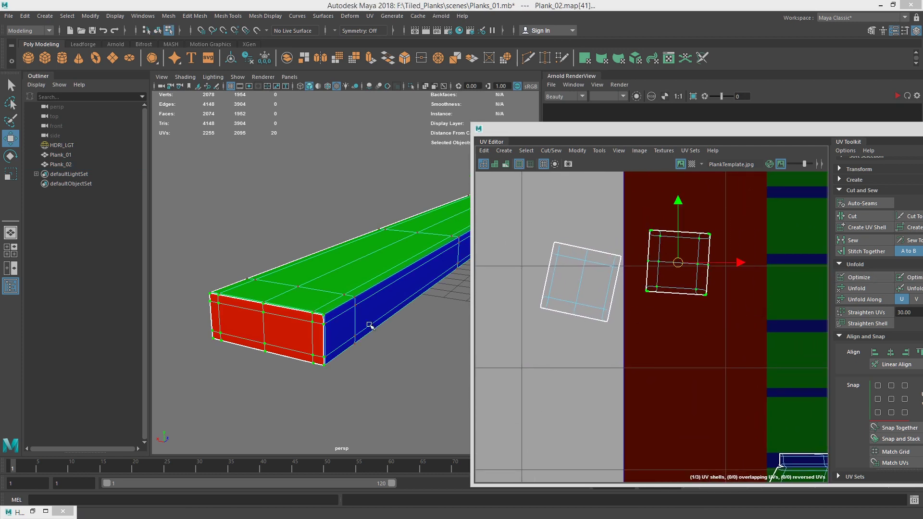
key("f")
right_click_drag(406, 288, 385, 290, "alt")
middle_click_drag(384, 290, 325, 290, "alt")
left_click_drag(325, 291, 339, 290, "alt")
key("e")
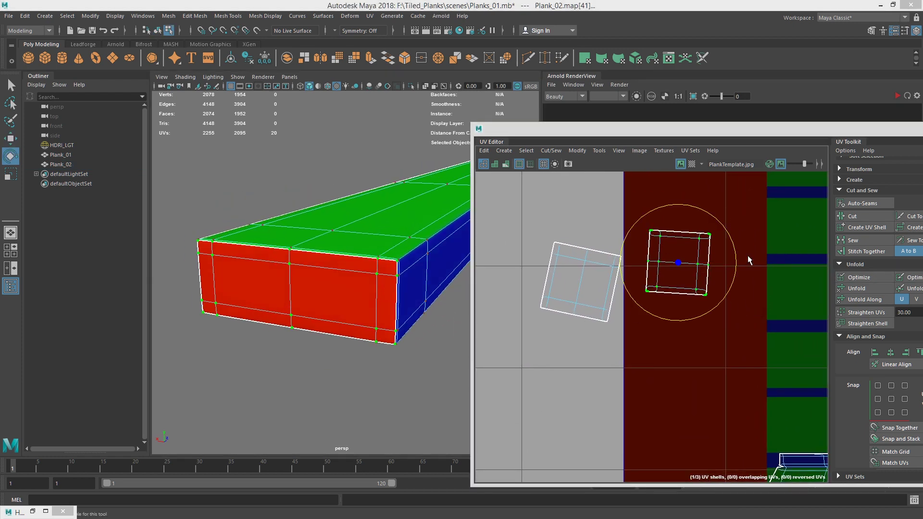
left_click_drag(737, 244, 735, 241)
- Turn off the smooth mesh preview and rotate the whole end-cap shell a quarter turn so its centre line runs vertically
key("r")
key("q")
left_click_drag(736, 207, 684, 318)
right_click_drag(726, 286, 720, 262, "ctrl")
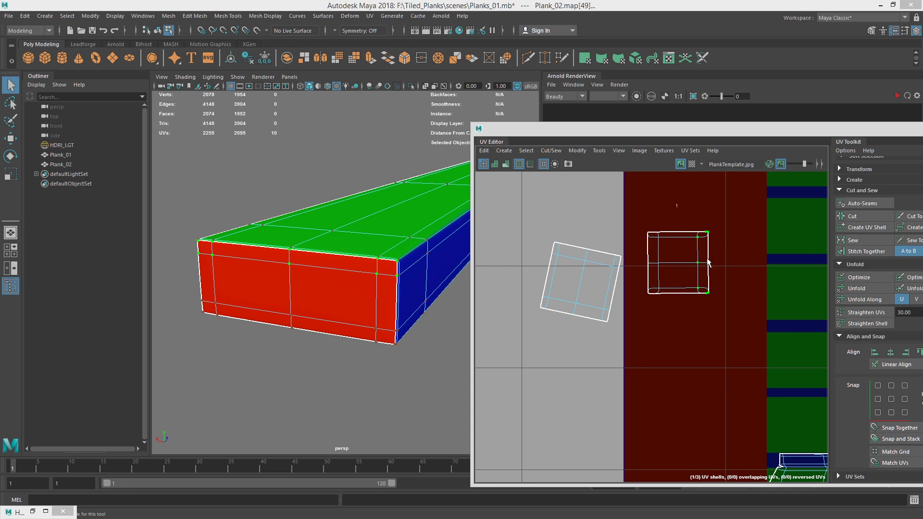
key("1")
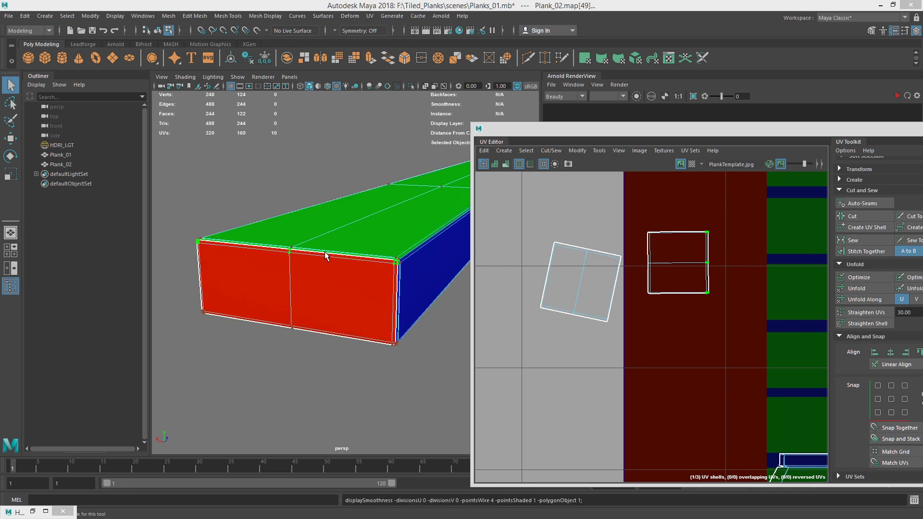
right_click_drag(733, 254, 778, 275, "ctrl")
key("e")
middle_click_drag(669, 174, 675, 175)
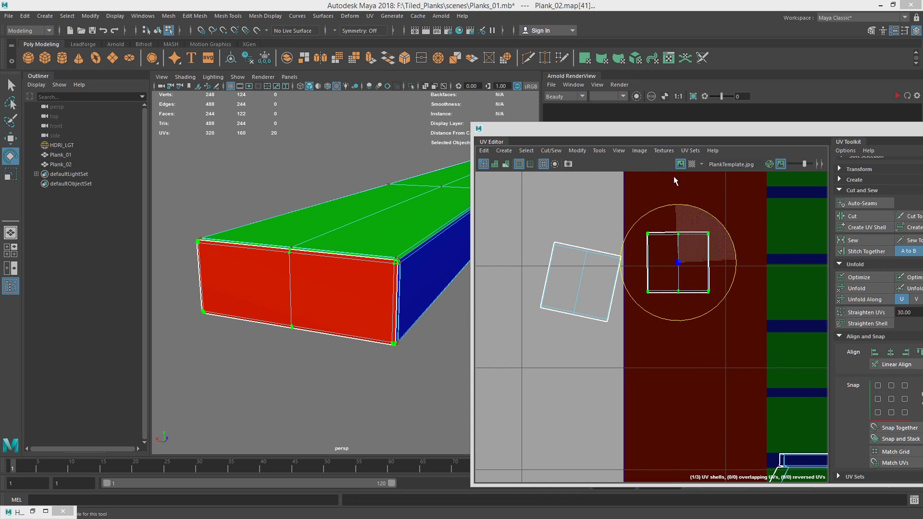
- Scale the end-cap shell into a wide, flat rectangle and position it to span the red column's width
key("r")
left_click_drag(677, 203, 678, 234)
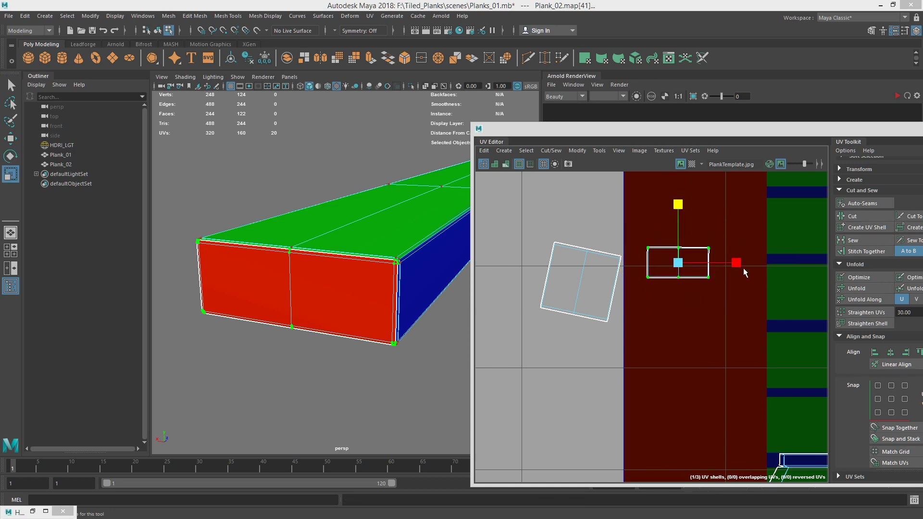
left_click_drag(780, 266, 806, 269)
left_click_drag(682, 267, 698, 189)
key("w")
left_click_drag(696, 267, 694, 266)
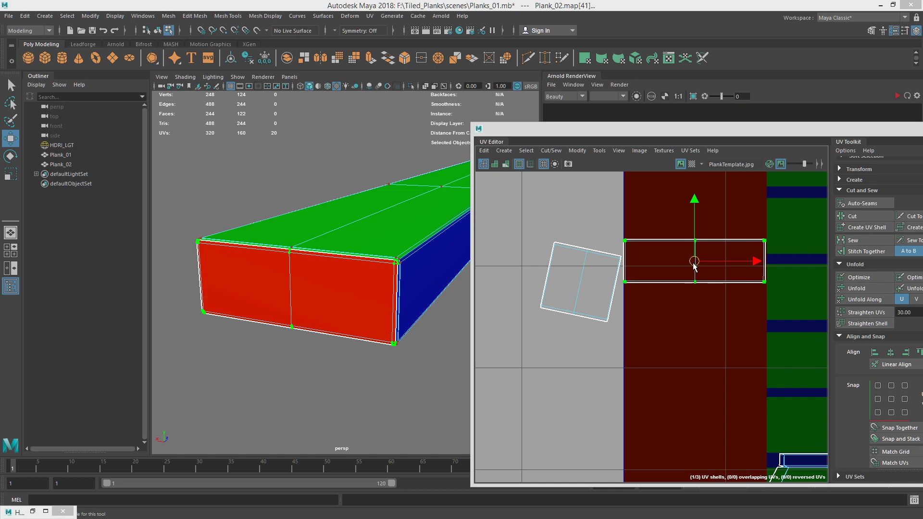
key("r")
scroll(729, 286, "down", 1)
middle_click_drag(729, 286, 698, 289, "alt")
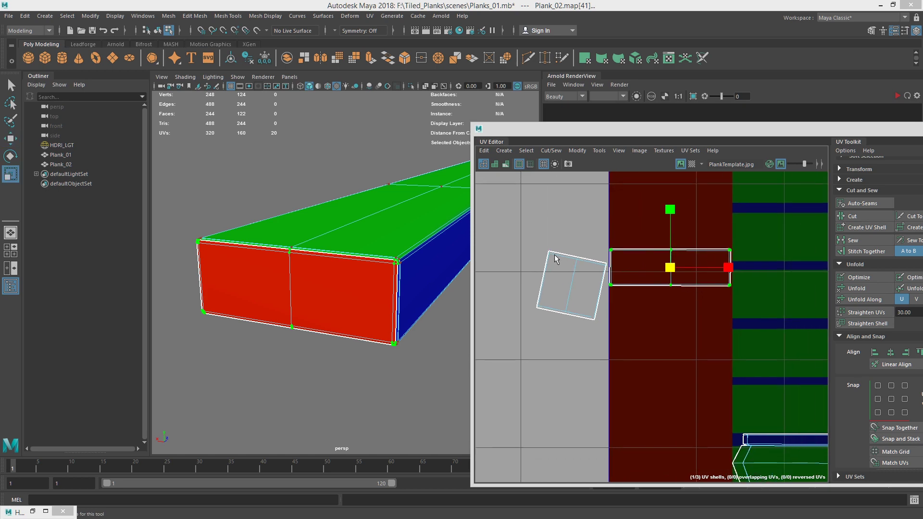
- Select the second end-cap shell outside the tile, check its orientation on the plank's other end and rotate it straight
left_click(553, 254)
right_click_drag(569, 263, 619, 277, "ctrl")
key("f")
left_click_drag(378, 213, 303, 219, "alt")
scroll(303, 219, "down", 2)
middle_click_drag(303, 218, 308, 227, "alt")
left_click_drag(304, 229, 269, 226, "alt")
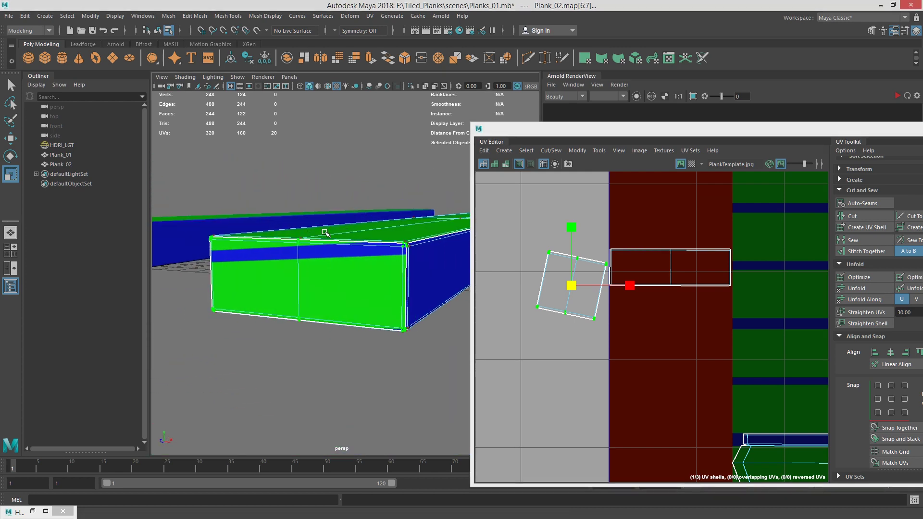
left_click_drag(533, 246, 607, 274)
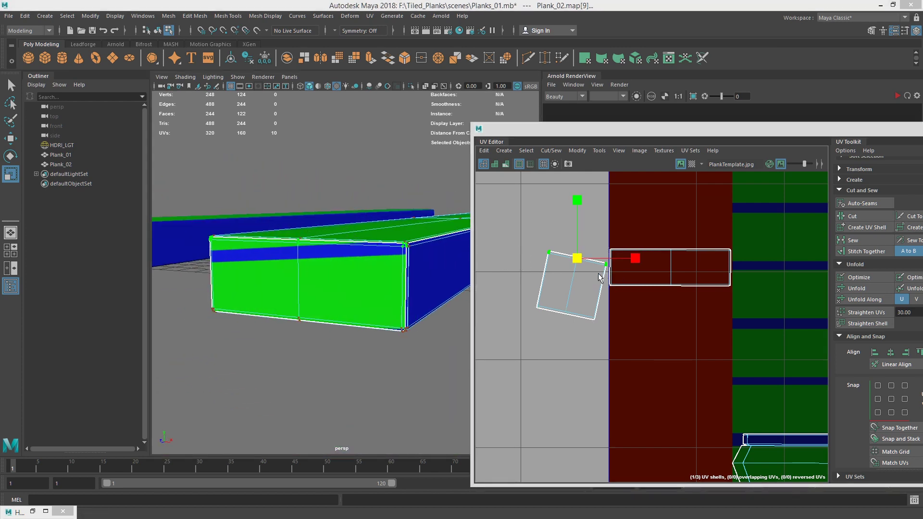
right_click_drag(599, 273, 640, 289, "ctrl")
key("e")
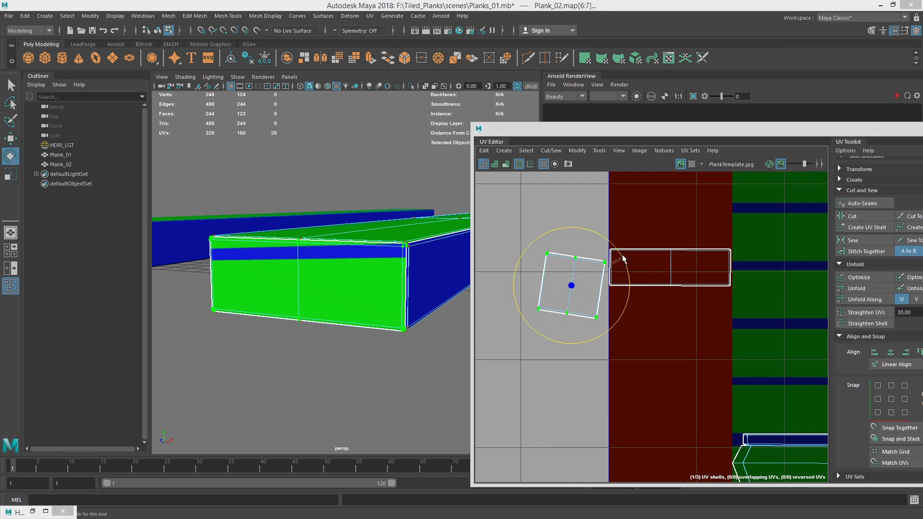
- Scale the second end-cap shell to match the first one's proportions and place it just below it in the red column
key("r")
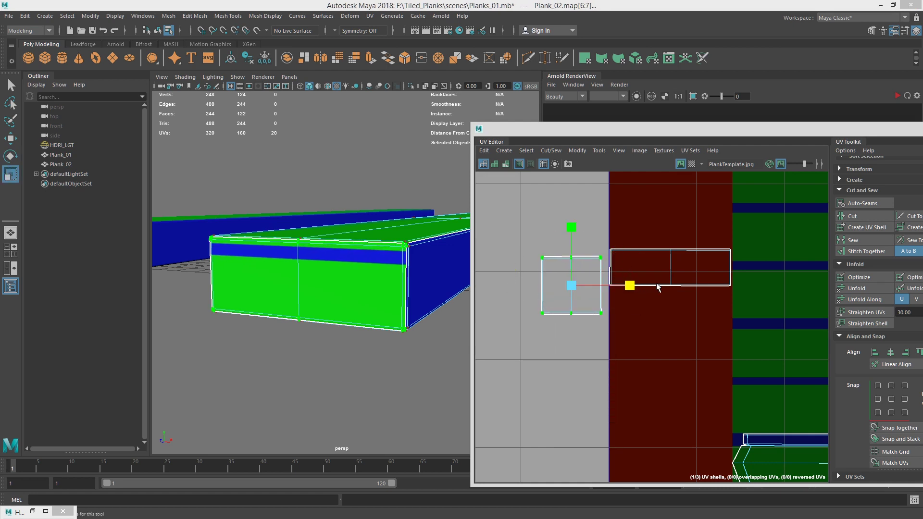
left_click_drag(629, 284, 673, 285)
key("w")
left_click_drag(572, 284, 672, 282)
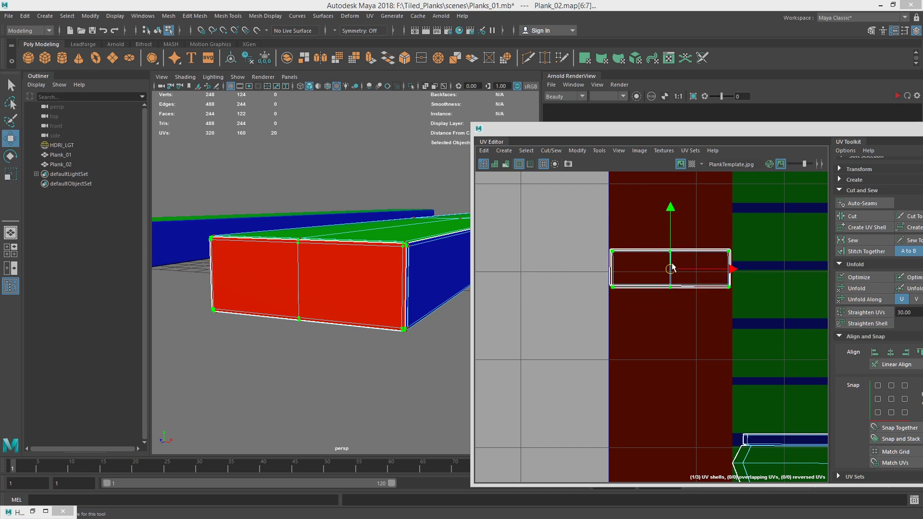
key("w")
left_click_drag(672, 272, 670, 313)
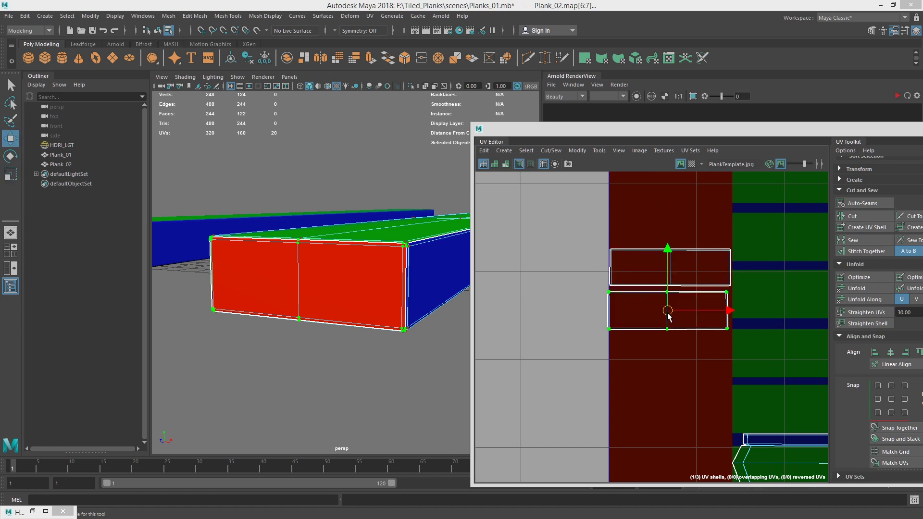
- Select both end-cap shells and move them down beside the body shell, keeping them within the red column
left_click_drag(727, 293, 751, 285)
right_click_drag(771, 280, 540, 281, "alt")
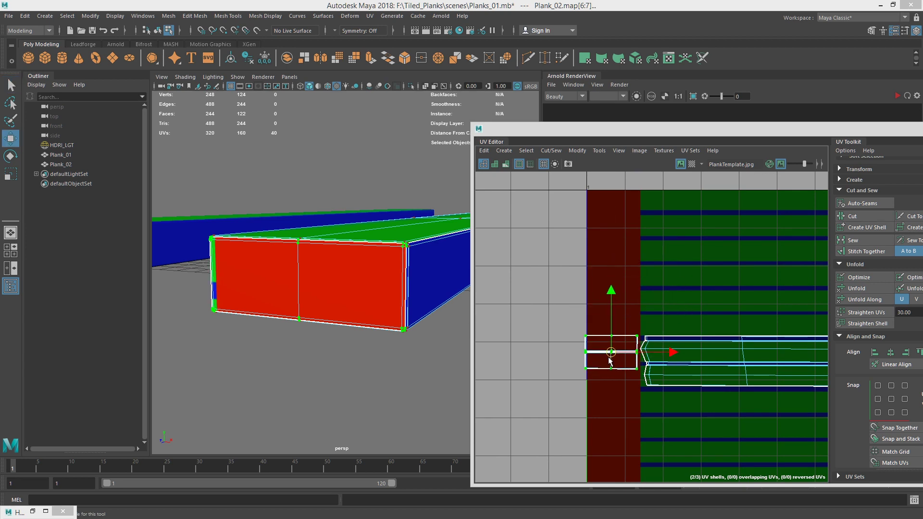
right_click_drag(705, 347, 638, 334, "alt")
middle_click_drag(638, 334, 607, 333, "alt")
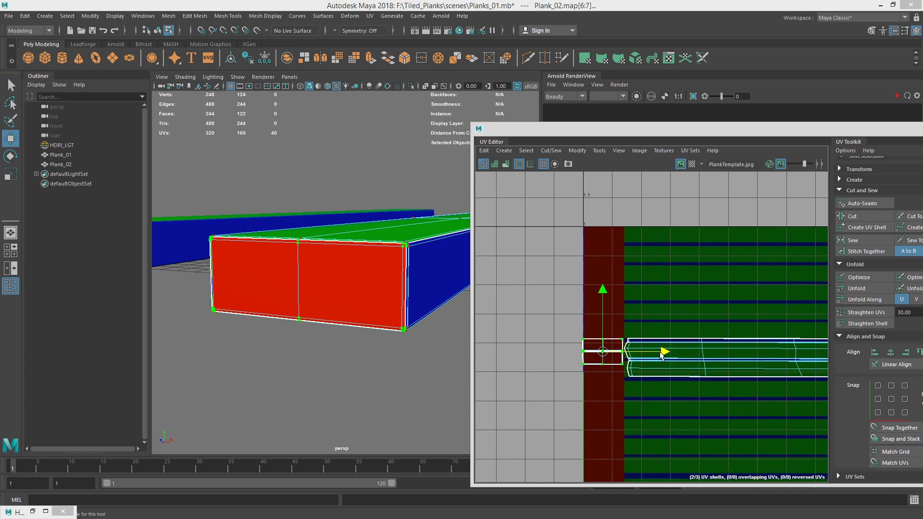
right_click_drag(571, 350, 866, 352, "alt")
middle_click_drag(865, 352, 771, 356, "alt")
right_click_drag(735, 370, 510, 362, "alt")
right_click_drag(679, 360, 636, 342, "alt")
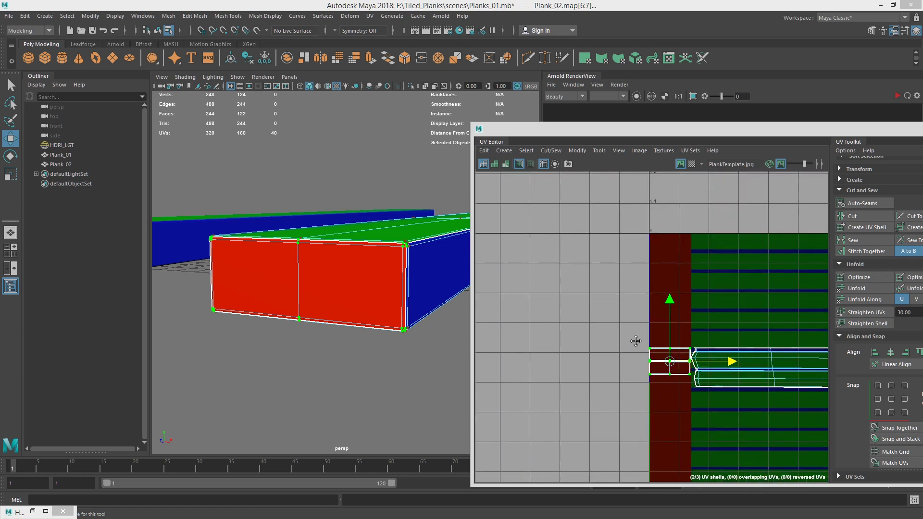
middle_click_drag(637, 342, 461, 332, "alt")
right_click_drag(688, 344, 641, 343, "alt")
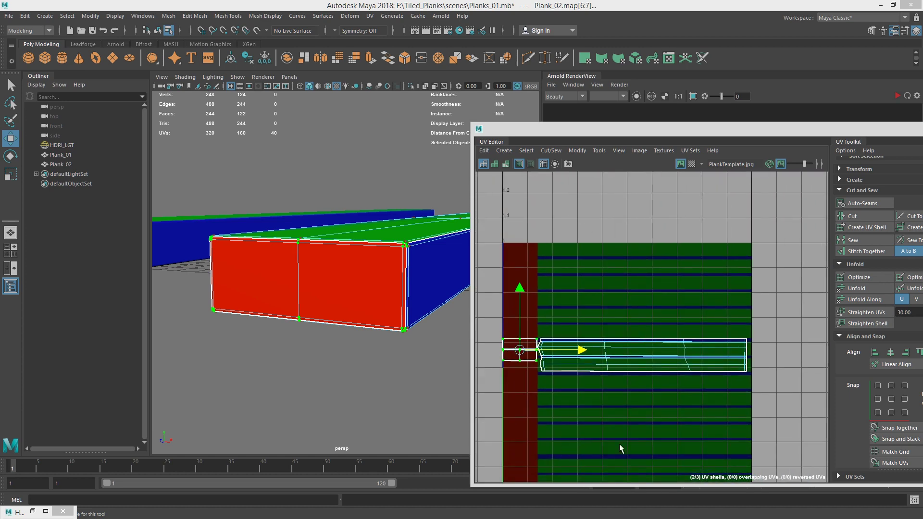
- Return Plank_02 to object mode and inspect the template colours on its ends, sides and top
middle_click_drag(658, 367, 694, 306, "alt")
middle_click_drag(710, 249, 672, 277, "alt")
right_click_drag(672, 277, 630, 263)
right_click_drag(397, 272, 446, 214)
left_click(437, 368)
left_click_drag(433, 299, 435, 320, "alt")
right_click_drag(435, 320, 339, 265, "alt")
left_click_drag(338, 264, 375, 266, "alt")
left_click(375, 266)
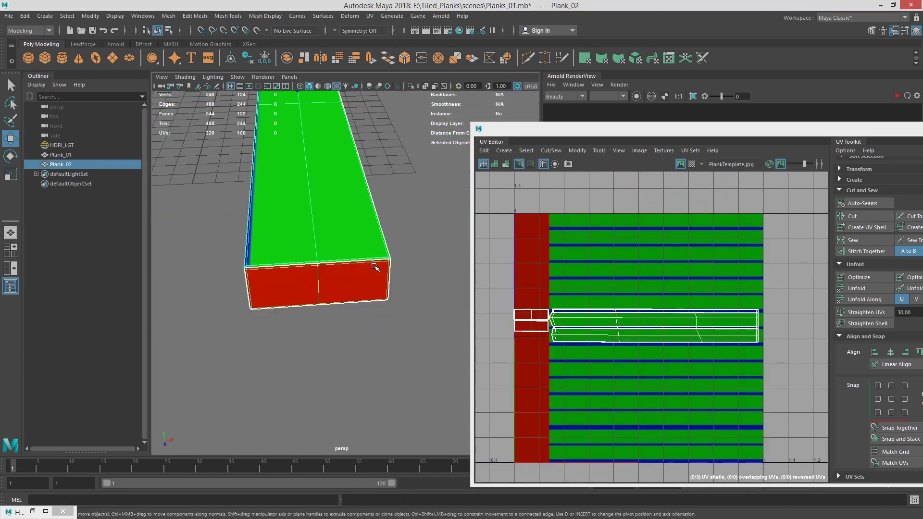
left_click(422, 337)
left_click_drag(423, 336, 304, 278, "alt")
- Select Plank_01 and examine how its body and end-cap shells sit in the template's red, green and blue areas
left_click(305, 279)
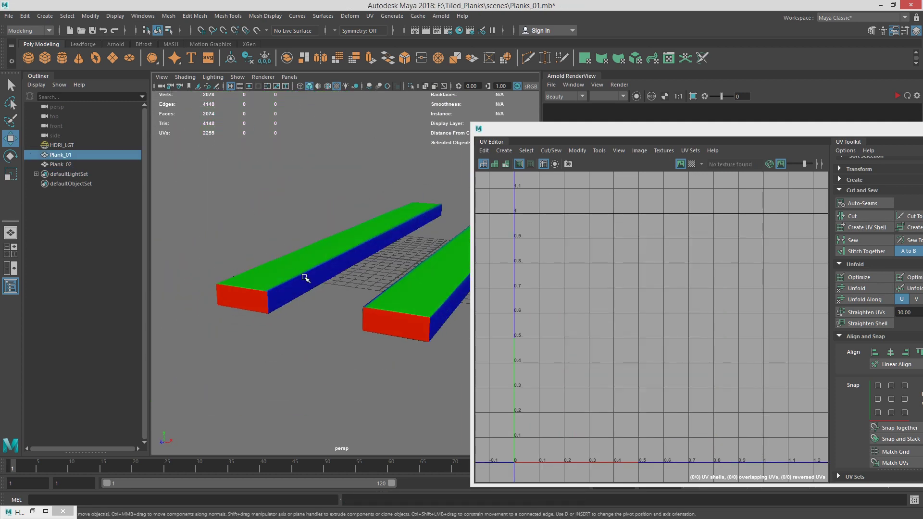
right_click_drag(615, 312, 832, 332, "alt")
right_click_drag(543, 302, 818, 308, "alt")
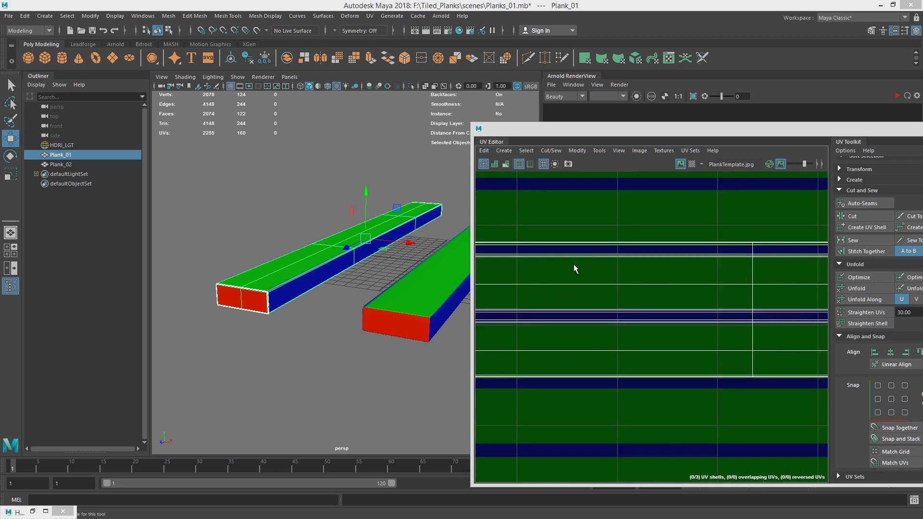
middle_click_drag(599, 268, 697, 289, "alt")
right_click_drag(557, 295, 679, 302, "alt")
scroll(679, 302, "down", 1)
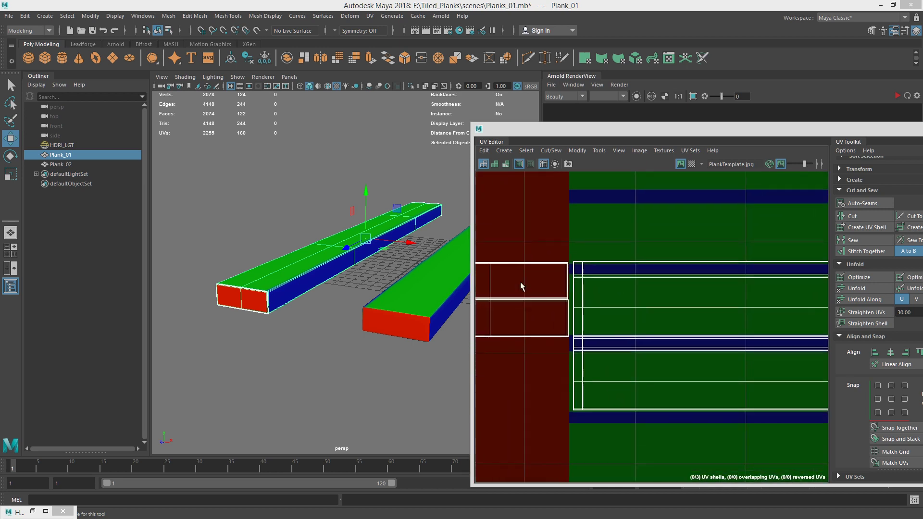
middle_click_drag(520, 282, 495, 279, "alt")
middle_click_drag(610, 282, 506, 273, "alt")
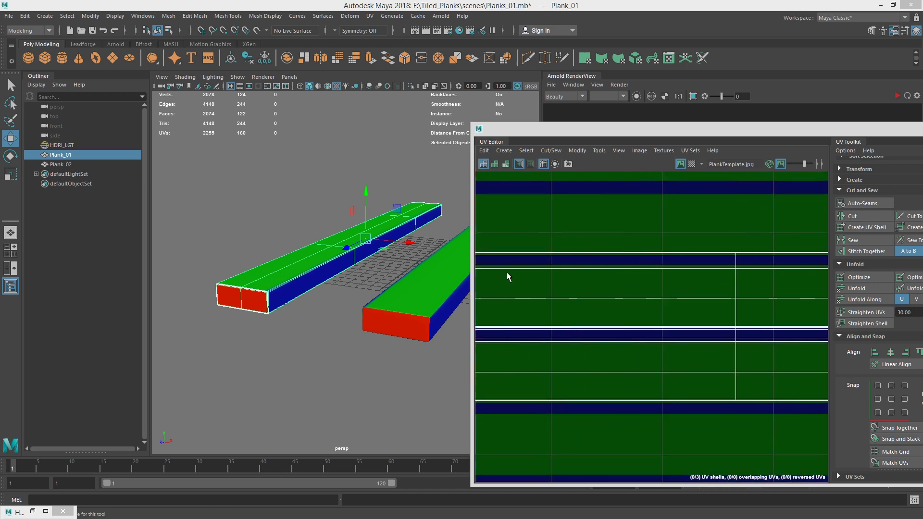
middle_click_drag(785, 272, 914, 278, "alt")
middle_click_drag(481, 277, 631, 286, "alt")
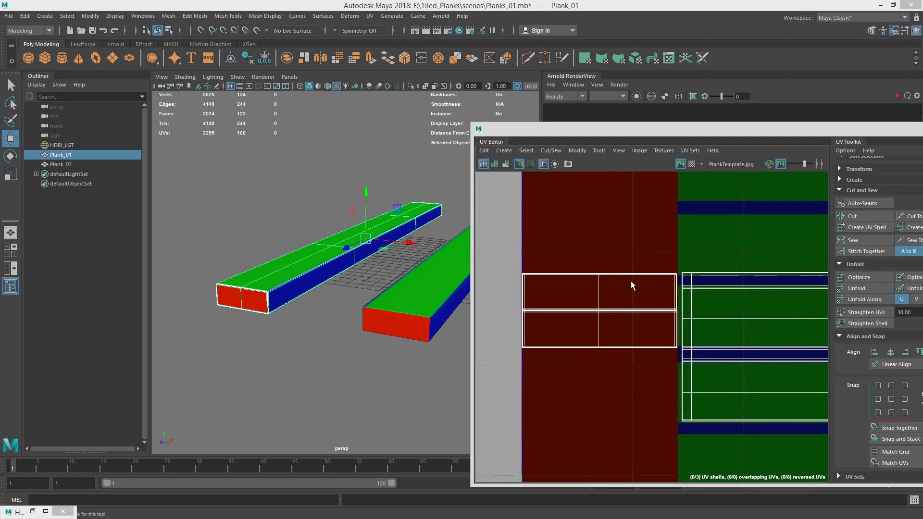
- Delete Plank_02 from the scene and select Plank_01
mouse_move(390, 304)
left_mouse_down("alt")
mouse_move(337, 312)
mouse_move(397, 299)
left_mouse_up("alt")
left_click(397, 300)
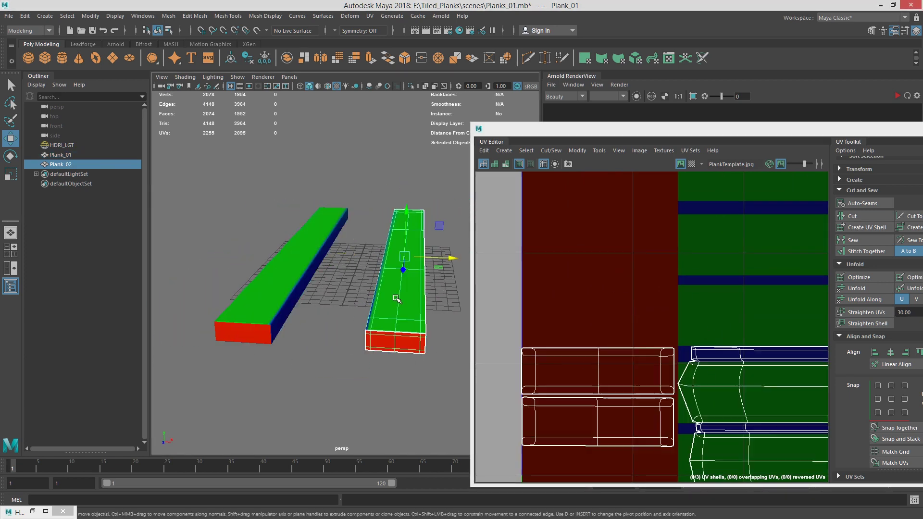
key("Delete")
left_click(283, 288)
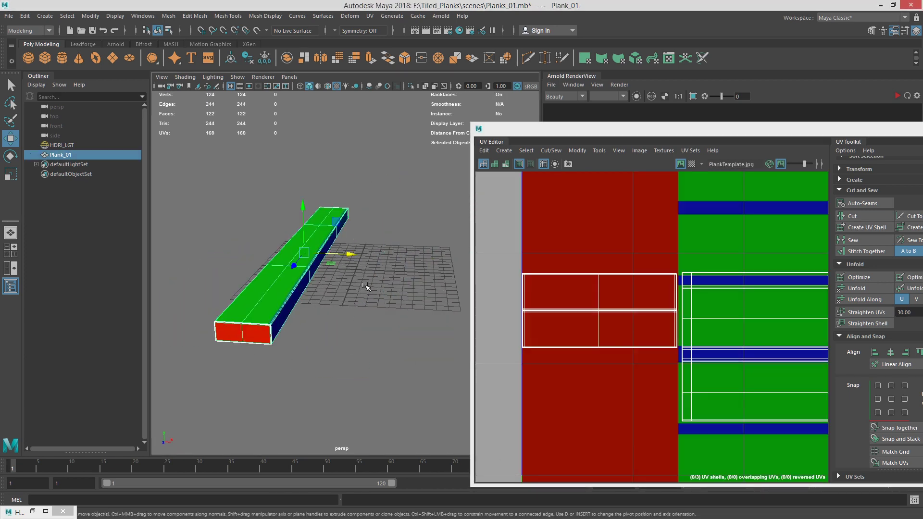
- Examine Plank_01's template colours along its ends, top and sides, and the UV shells' position on the template
left_click_drag(366, 253, 359, 252)
right_click_drag(755, 286, 618, 297, "alt")
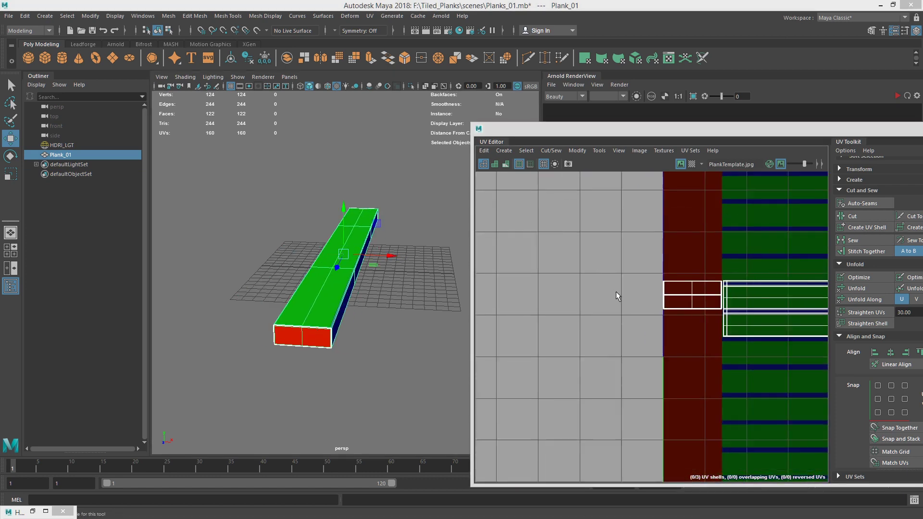
middle_click_drag(824, 284, 656, 313, "alt")
right_click_drag(657, 313, 635, 311, "alt")
middle_click_drag(634, 311, 637, 302, "alt")
left_click(398, 297)
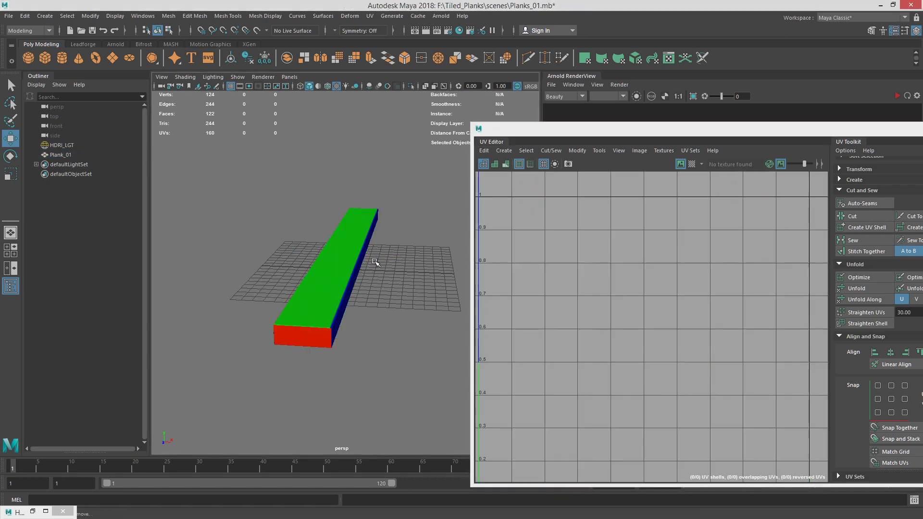
left_click(350, 259)
left_click_drag(412, 277, 397, 275, "alt")
middle_click_drag(356, 284, 278, 296, "alt")
right_click_drag(291, 287, 264, 287, "alt")
- Switch from the UV Editor to the Hypershade and delete the PlankTemplate.jpg file node together with its place2dTexture2 node
left_click_drag(809, 134, 685, 176)
left_click(802, 171)
left_click(33, 512)
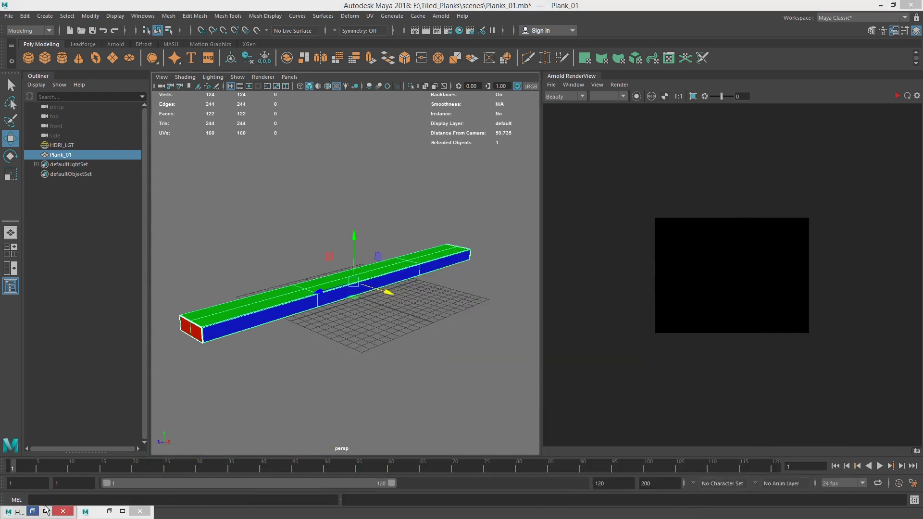
left_click_drag(552, 57, 609, 76)
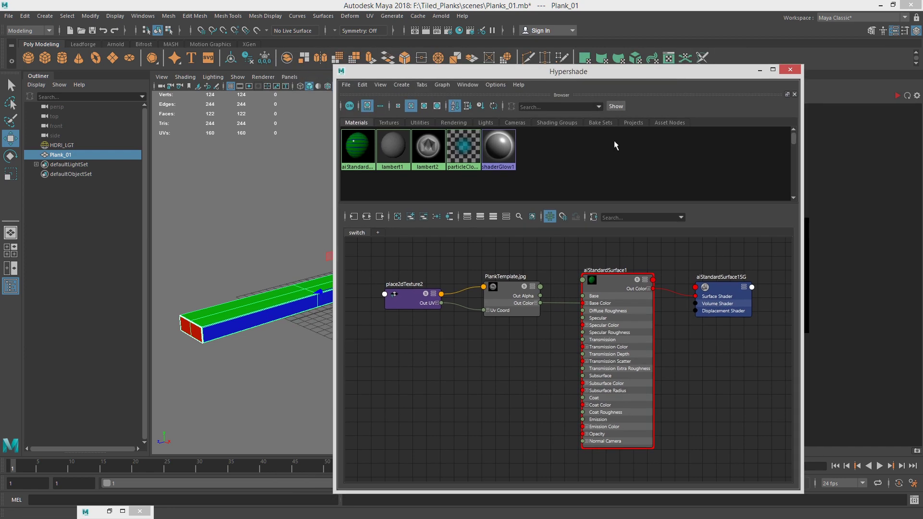
left_click(607, 290)
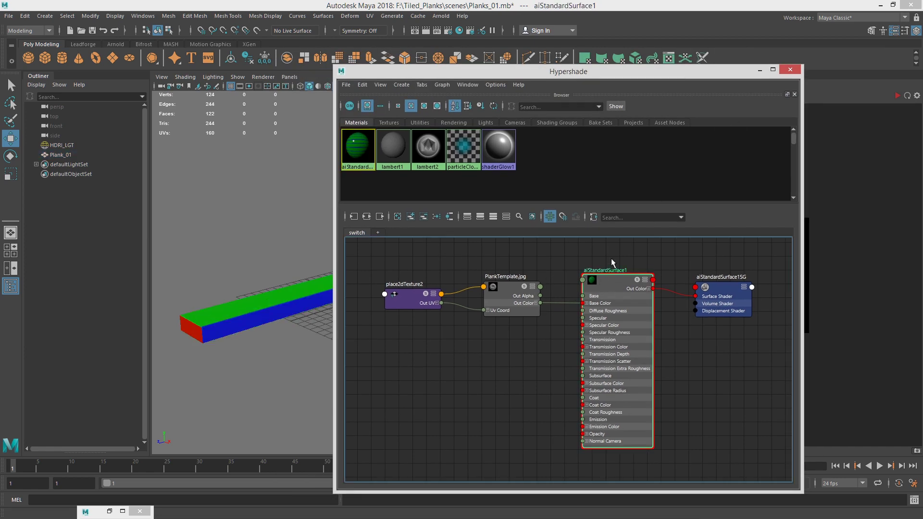
left_click_drag(411, 251, 495, 340)
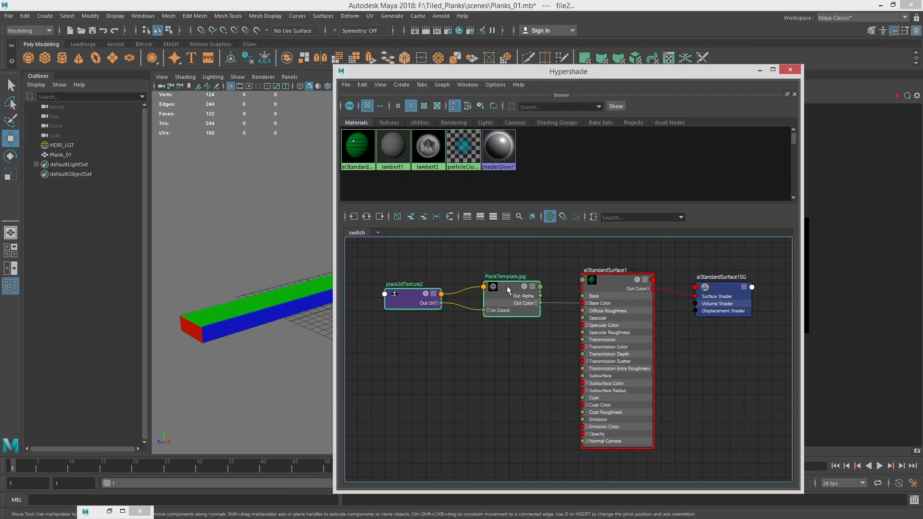
key("Delete")
- Map a new File texture to aiStandardSurface1's base color, load BoardTile_DIFFUSE.tif, and minimize the editor windows
left_click_drag(614, 282, 589, 286)
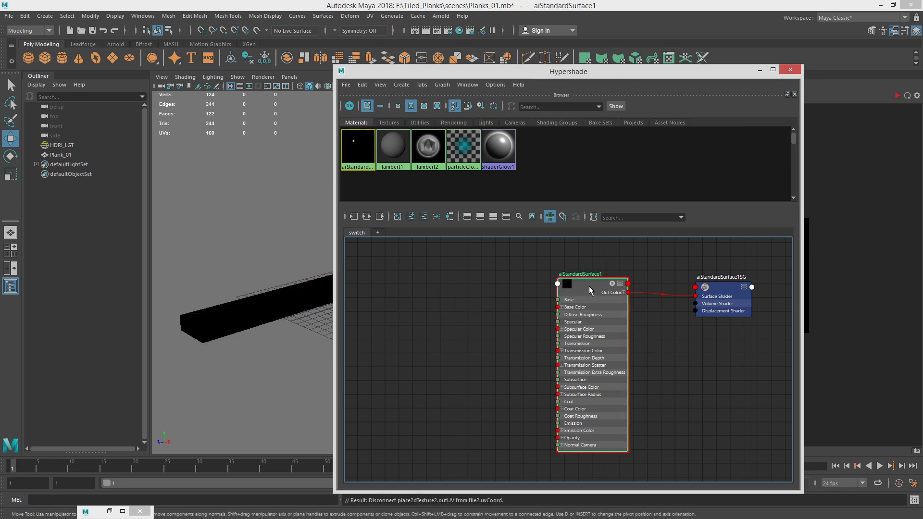
key("ctrl+a")
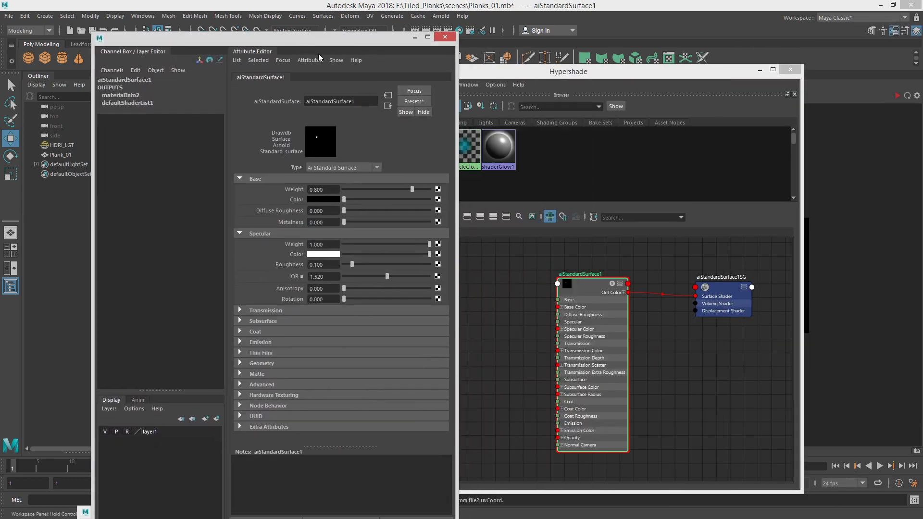
left_click(438, 200)
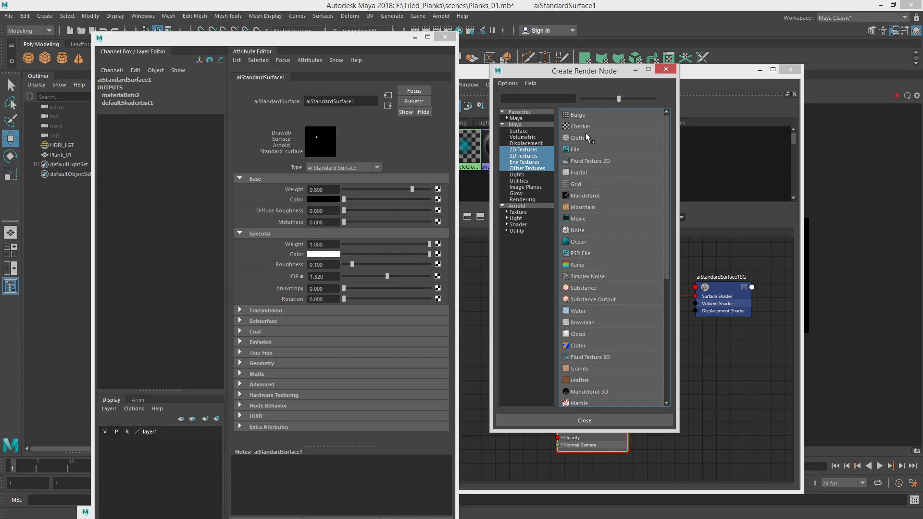
left_click(581, 150)
left_click(441, 209)
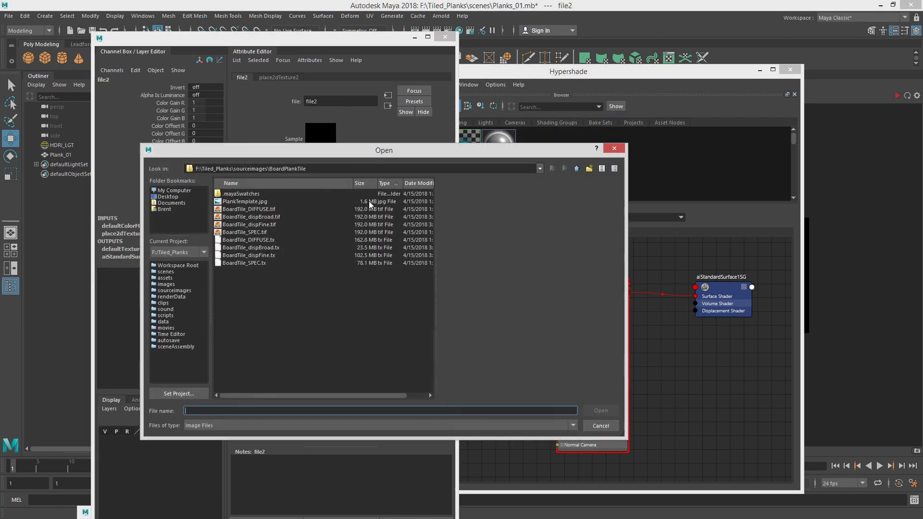
left_click(255, 210)
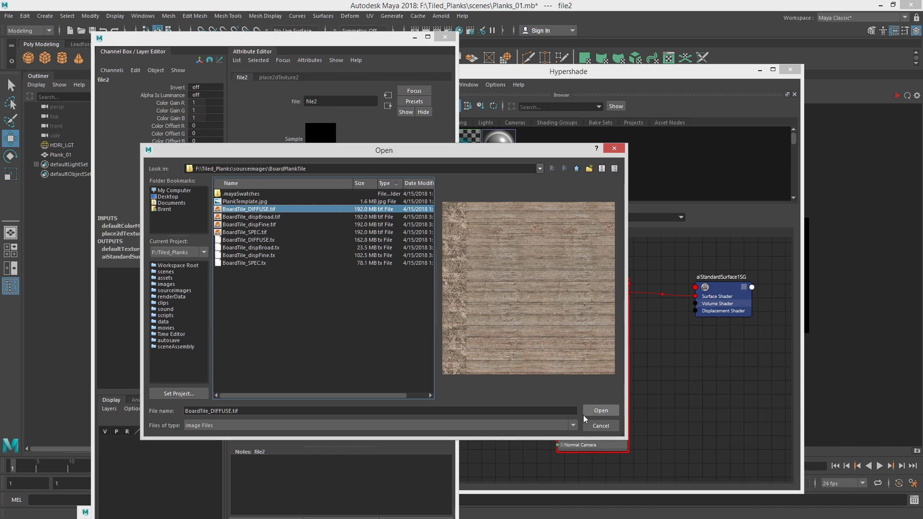
left_click(598, 408)
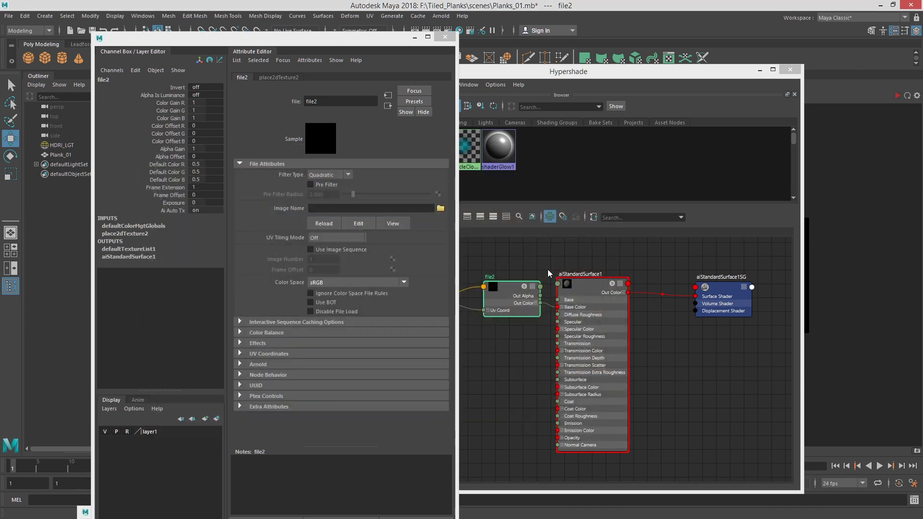
left_click(416, 38)
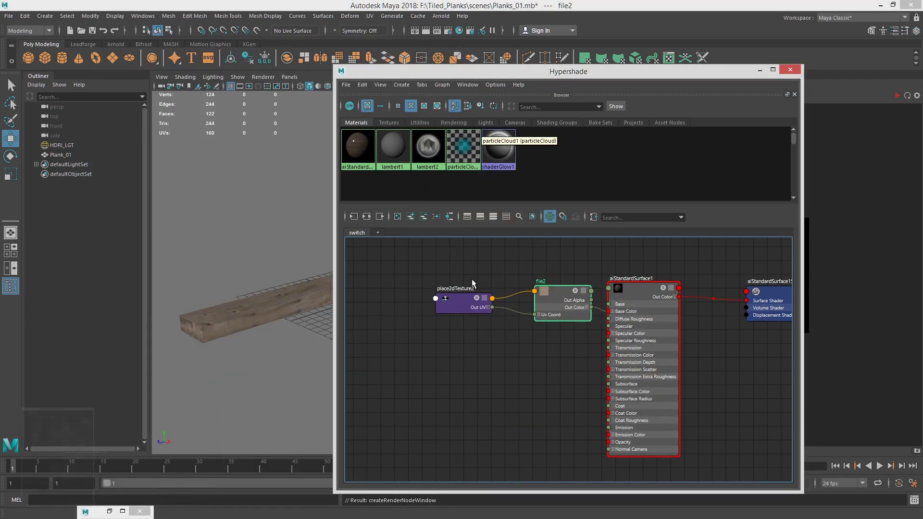
left_click(759, 69)
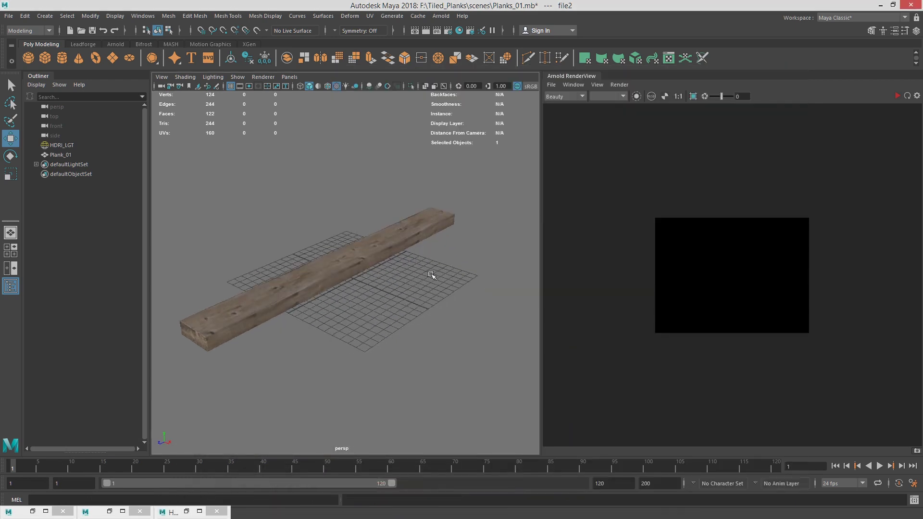
- Turn on smooth mesh preview for Plank_01 and inspect the wood texture around its near end
left_click(324, 321)
right_click_drag(324, 321, 319, 295, "alt")
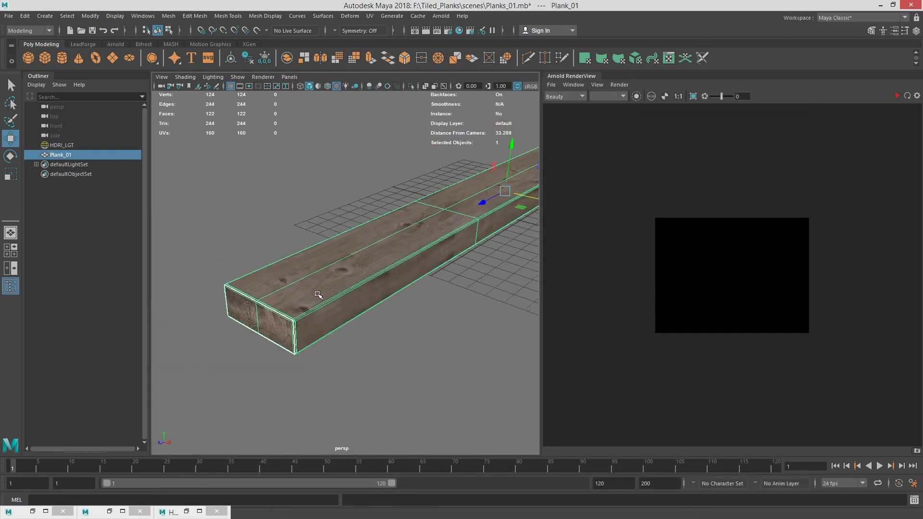
left_click_drag(319, 295, 399, 277, "alt")
left_click(466, 286)
left_click(395, 261)
key("3")
left_click(414, 317)
left_click_drag(479, 228, 440, 271, "alt")
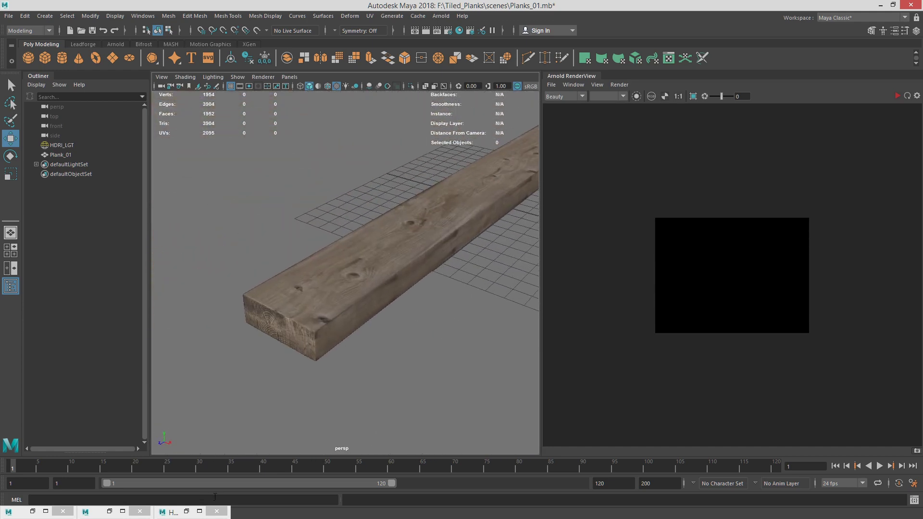
- Close and reopen the UV Editor, and select Plank_01 to display its UV shells
left_click(114, 512)
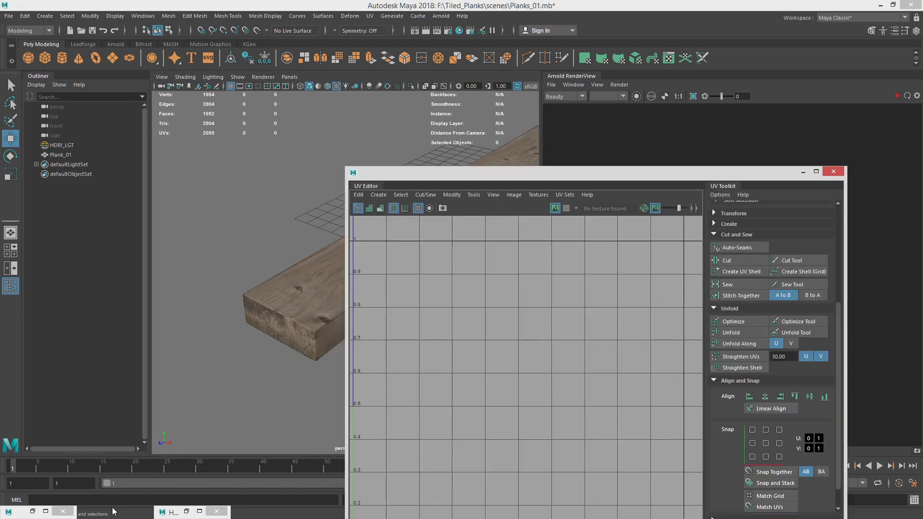
left_click(832, 173)
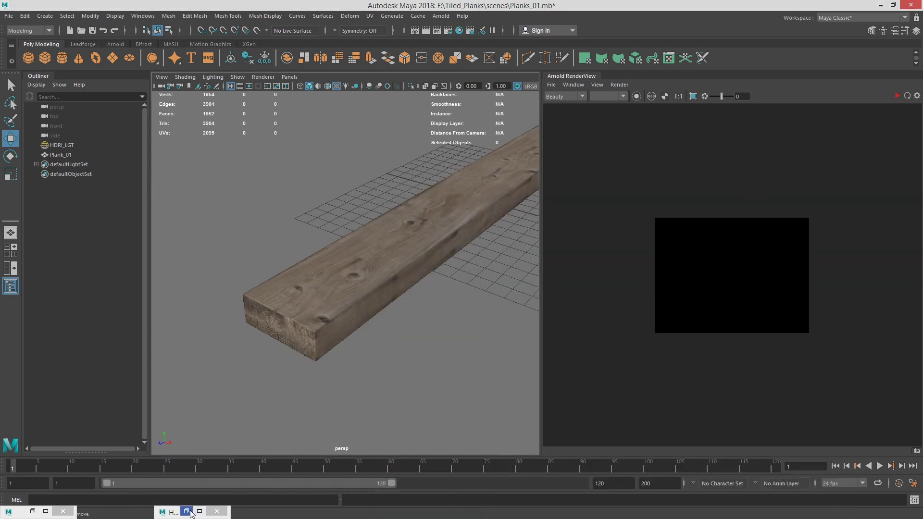
left_click(32, 511)
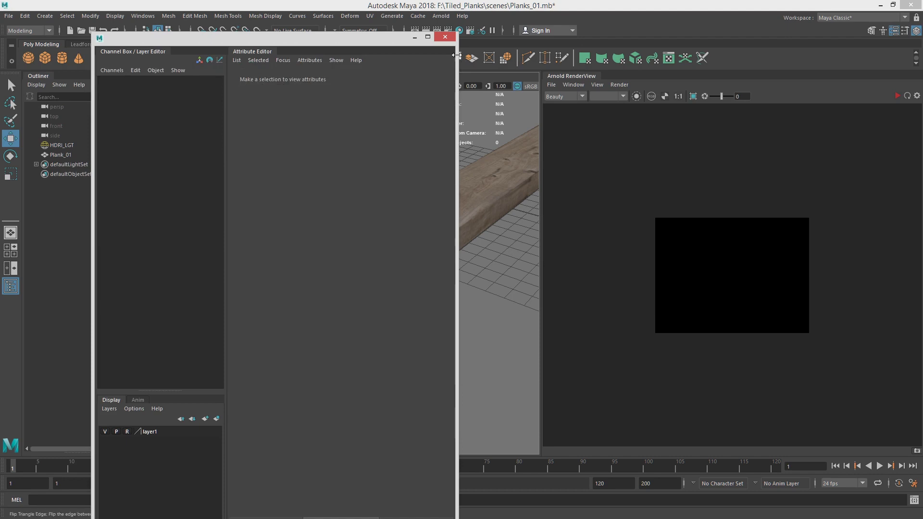
left_click(415, 37)
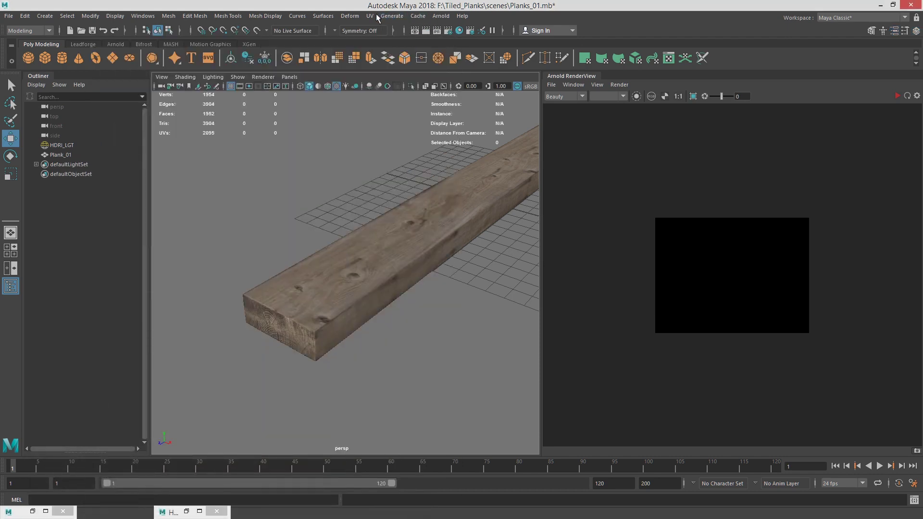
left_click(378, 18)
left_click(392, 31)
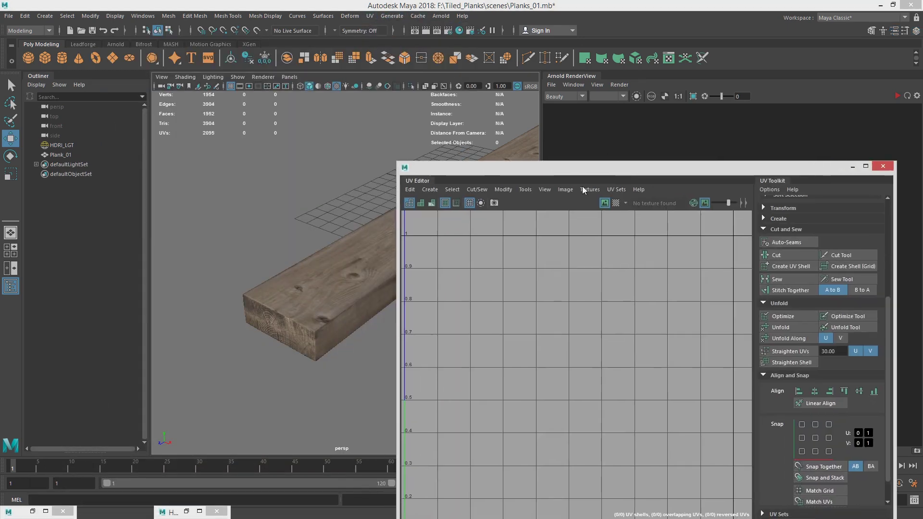
left_click(302, 295)
scroll(672, 322, "down", 3)
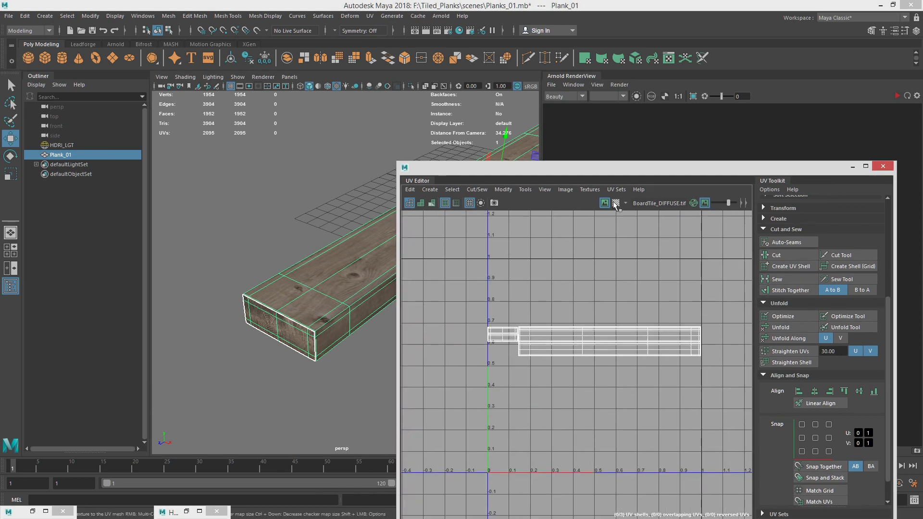
- Display BoardTile_DIFFUSE.tif undimmed behind Plank_01's UVs, with the checker pattern off
middle_click_drag(350, 204, 309, 216, "alt")
left_click(310, 216)
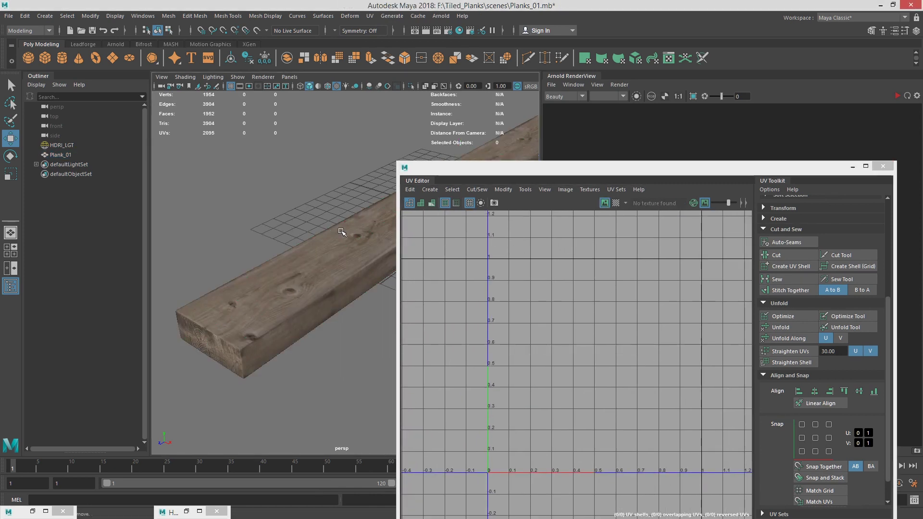
left_click(343, 265)
left_click(617, 203)
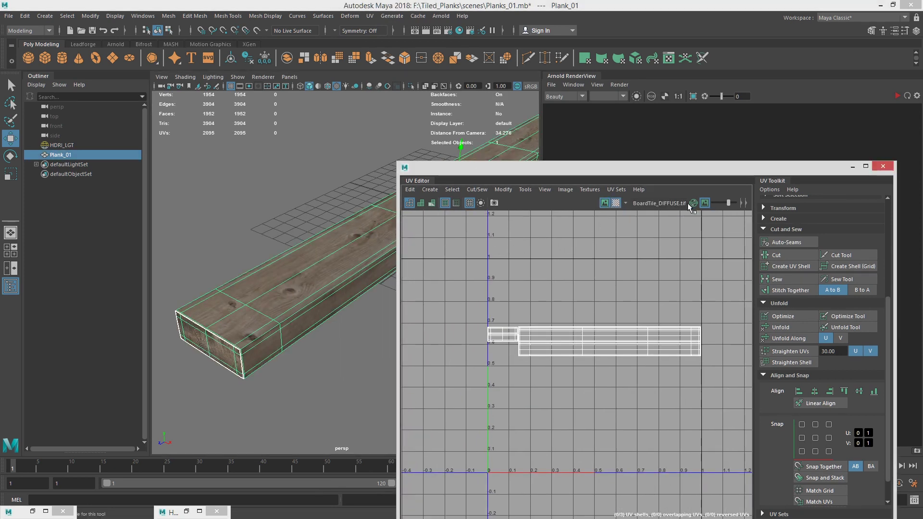
left_click(704, 203)
left_click(705, 204)
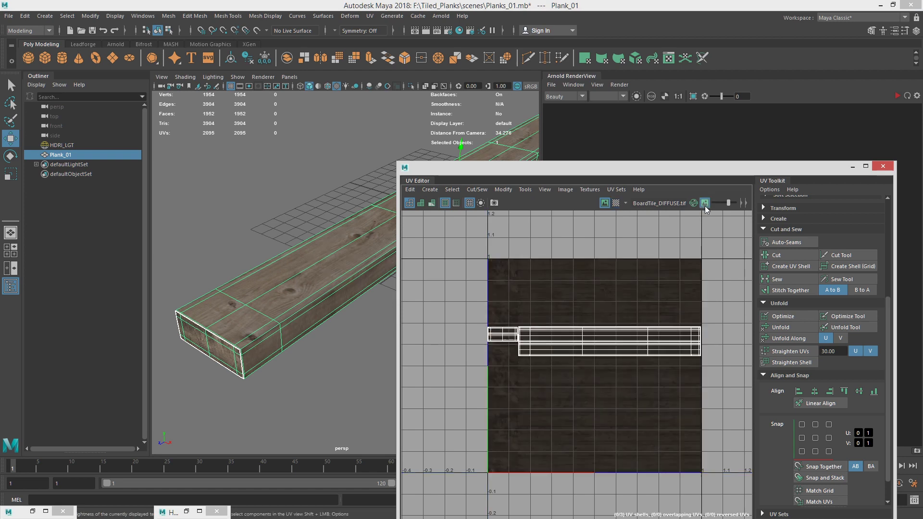
left_click(705, 204)
right_click_drag(505, 354, 642, 339, "alt")
middle_click_drag(642, 339, 569, 349, "alt")
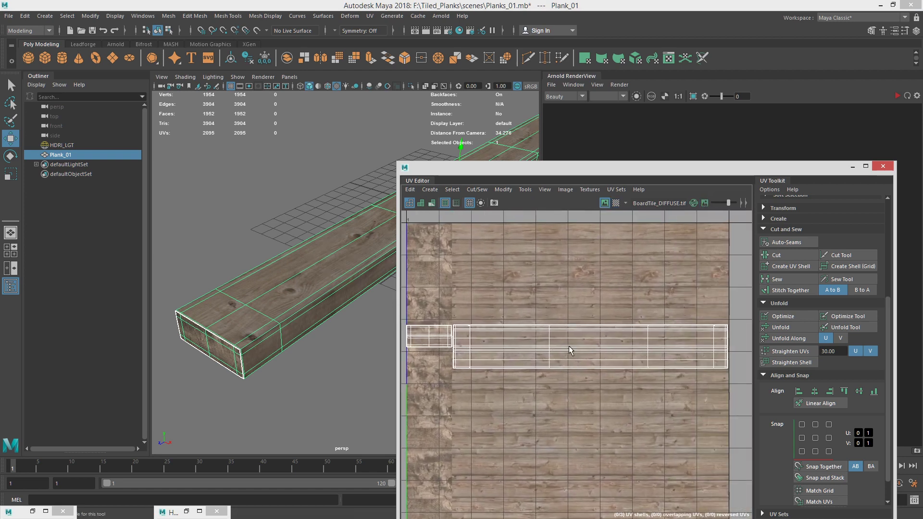
- Select both end-cap UV shells and move them down within the texture's end-grain column
right_click_drag(485, 348, 556, 346, "alt")
middle_click_drag(670, 336, 593, 331, "alt")
right_click_drag(624, 324, 701, 328, "alt")
left_click_drag(712, 280, 413, 396)
scroll(441, 393, "up", 5)
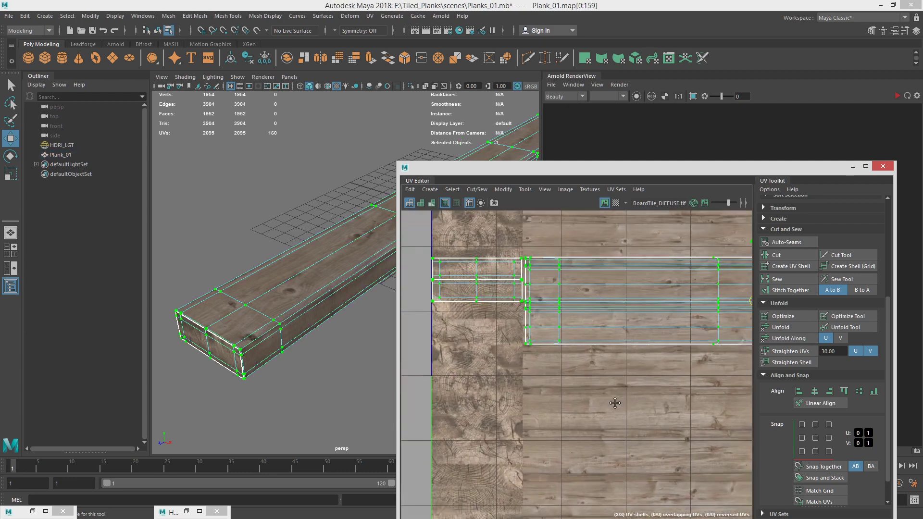
middle_click_drag(604, 335, 532, 390, "alt")
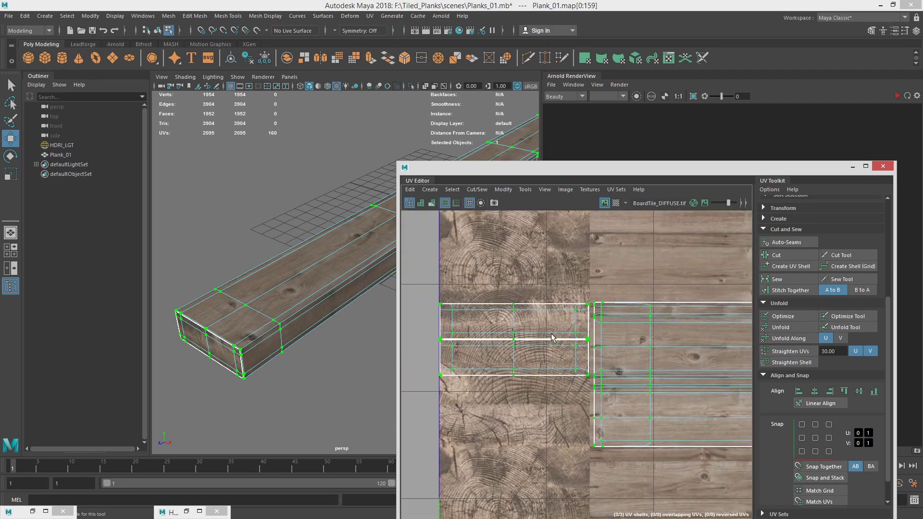
right_click_drag(524, 335, 553, 319, "alt")
middle_click_drag(553, 319, 611, 318, "alt")
right_click_drag(521, 310, 633, 321)
right_click_drag(557, 319, 538, 321)
right_click_drag(521, 362, 568, 344)
left_click_drag(571, 338, 572, 371)
- Inspect the growth rings on the plank's near end and nudge the end-cap shells vertically along the end grain
left_click_drag(288, 307, 255, 330, "alt")
middle_click_drag(231, 365, 308, 215, "alt")
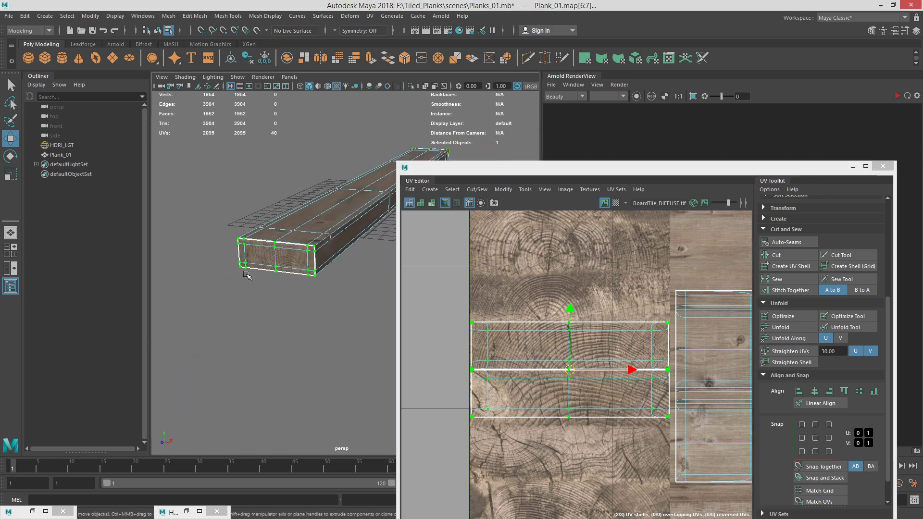
scroll(240, 271, "up", 5)
middle_click_drag(233, 268, 304, 285, "alt")
scroll(303, 285, "down", 8)
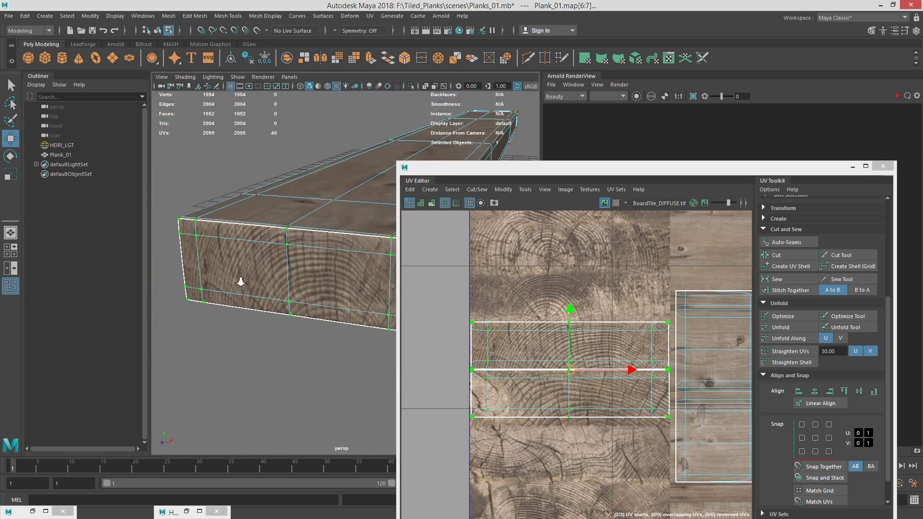
mouse_move(571, 313)
left_mouse_down()
mouse_move(573, 275)
mouse_move(569, 513)
mouse_move(585, 221)
mouse_move(585, 322)
mouse_move(584, 310)
left_mouse_up()
- Select the whole body UV shell and examine how it lines up with the board rows of the wood texture
scroll(664, 321, "down", 3)
middle_click_drag(664, 322, 472, 321, "alt")
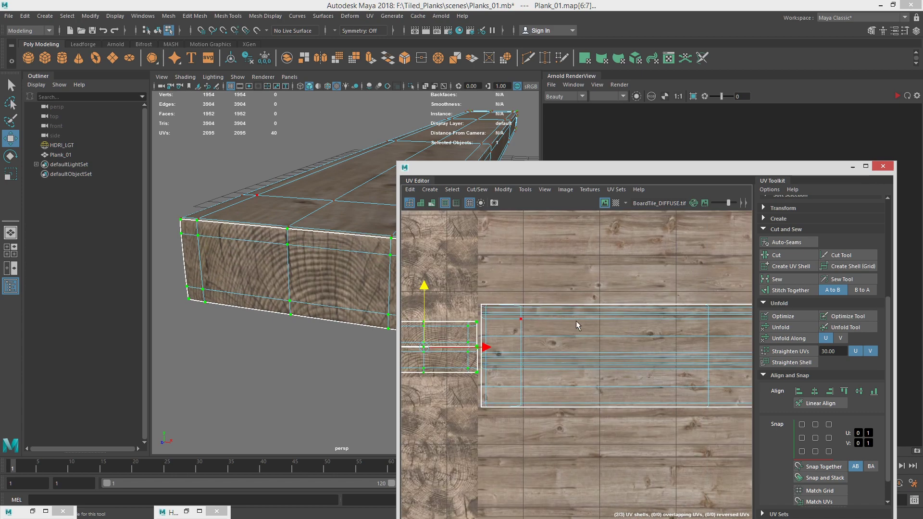
right_click_drag(576, 321, 615, 315)
right_click_drag(553, 351, 602, 365, "ctrl")
scroll(661, 337, "down", 3)
middle_click_drag(662, 337, 584, 373, "alt")
left_click_drag(295, 195, 210, 196, "alt")
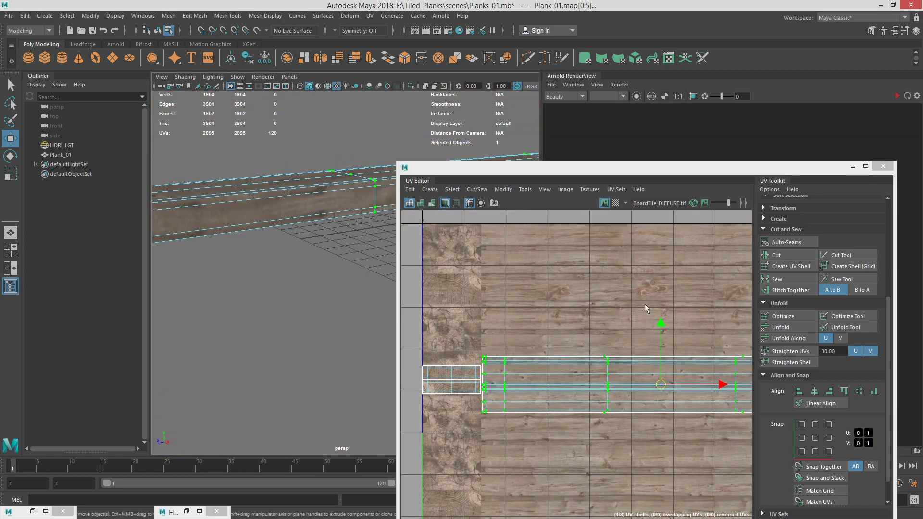
scroll(557, 366, "up", 5)
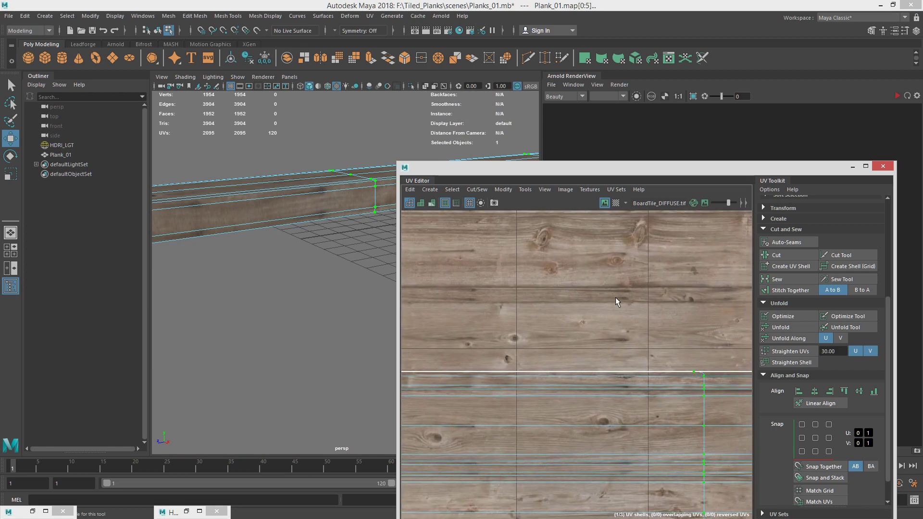
scroll(587, 296, "down", 2)
middle_click_drag(651, 291, 590, 255, "alt")
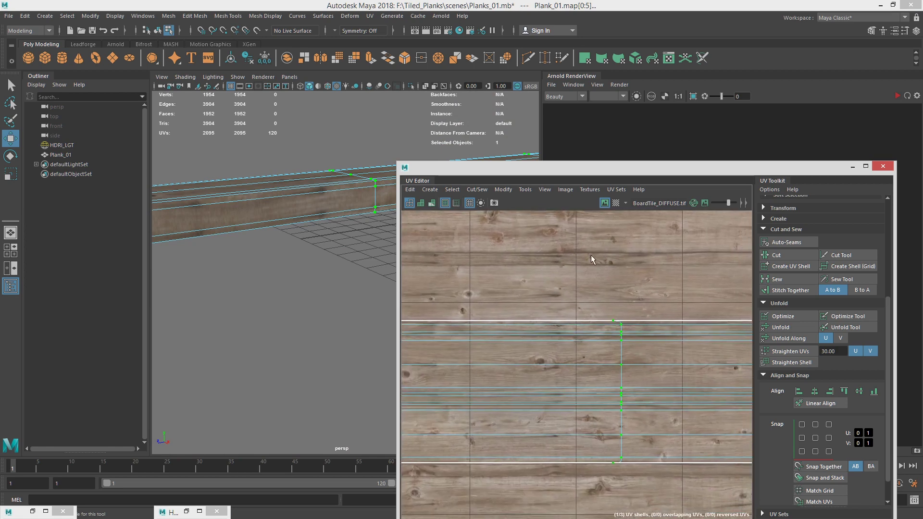
scroll(608, 364, "down", 3)
middle_click_drag(663, 355, 497, 327, "alt")
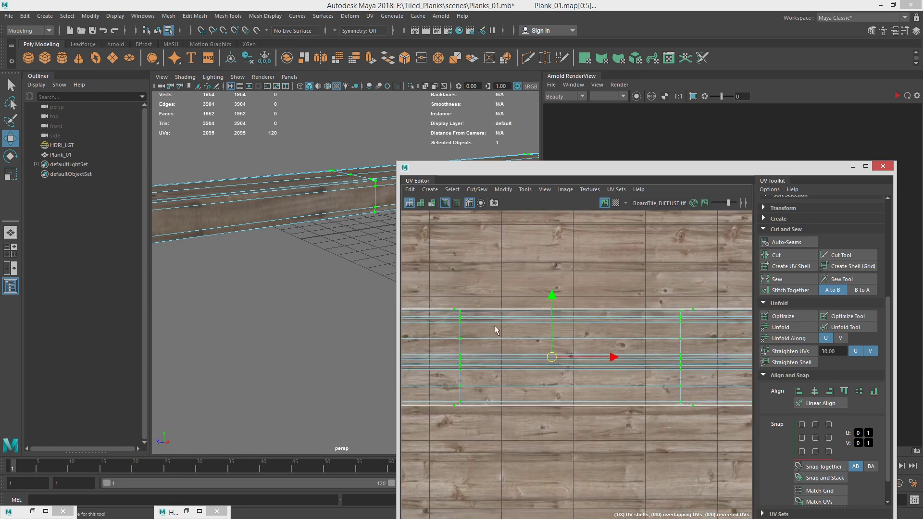
- Move Plank_01's body UV shell up the wood texture until it covers the board row with the large swirling knots
scroll(505, 332, "up", 3)
key("1")
middle_click_drag(595, 323, 651, 335, "alt")
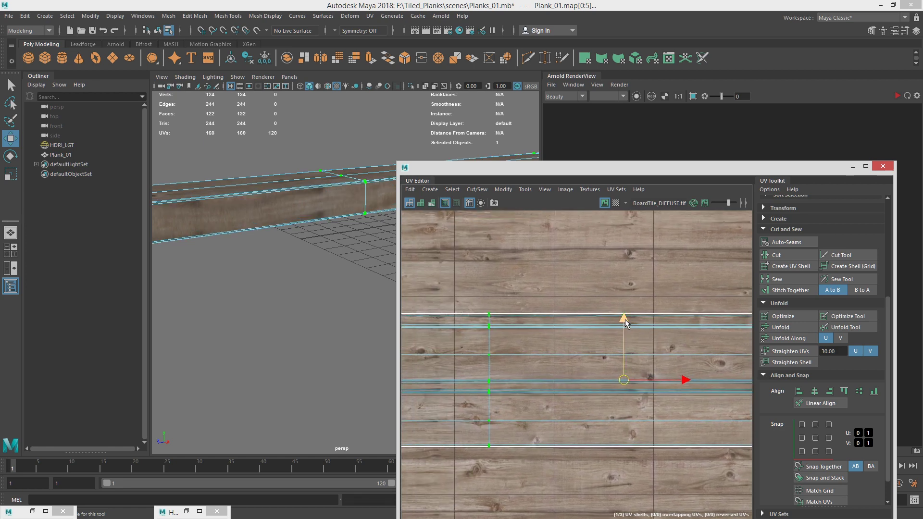
left_click_drag(625, 319, 628, 200)
middle_click_drag(620, 247, 623, 343, "alt")
left_click_drag(626, 299, 628, 283)
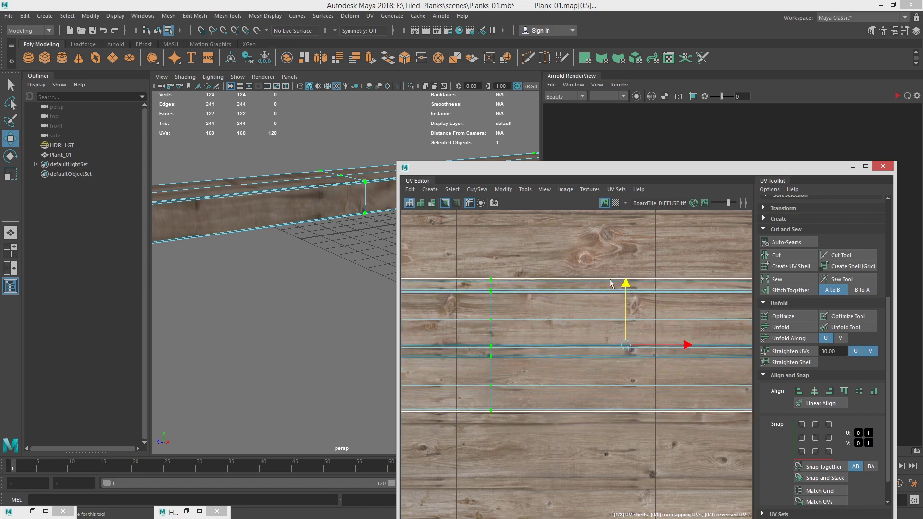
left_click_drag(272, 216, 306, 240, "alt")
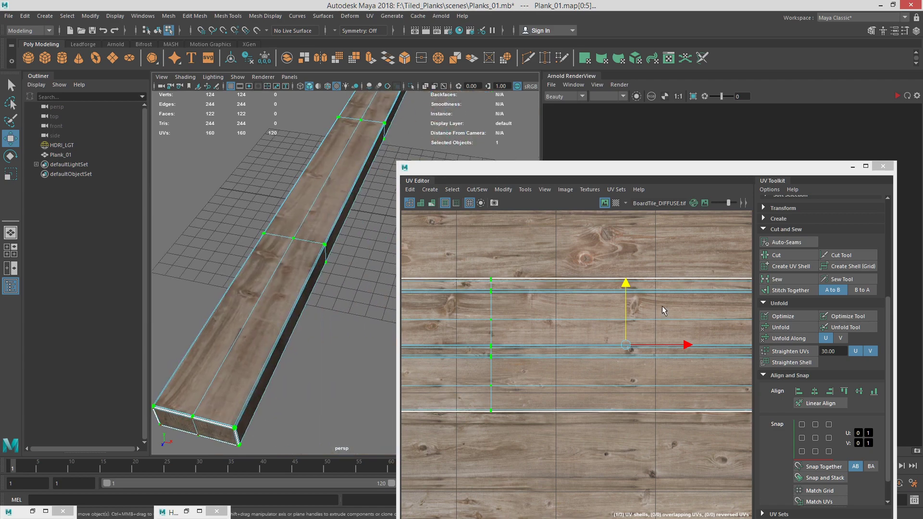
middle_click_drag(631, 278, 604, 355, "alt")
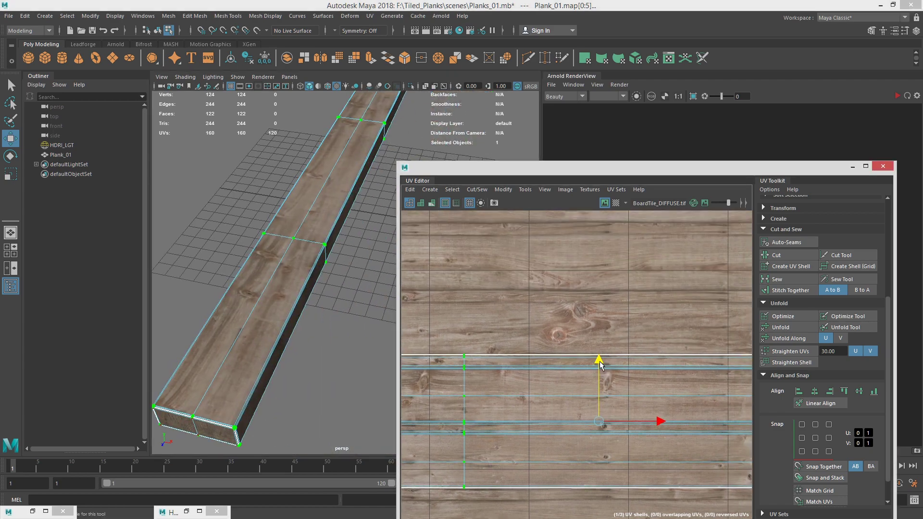
left_click_drag(600, 362, 609, 298)
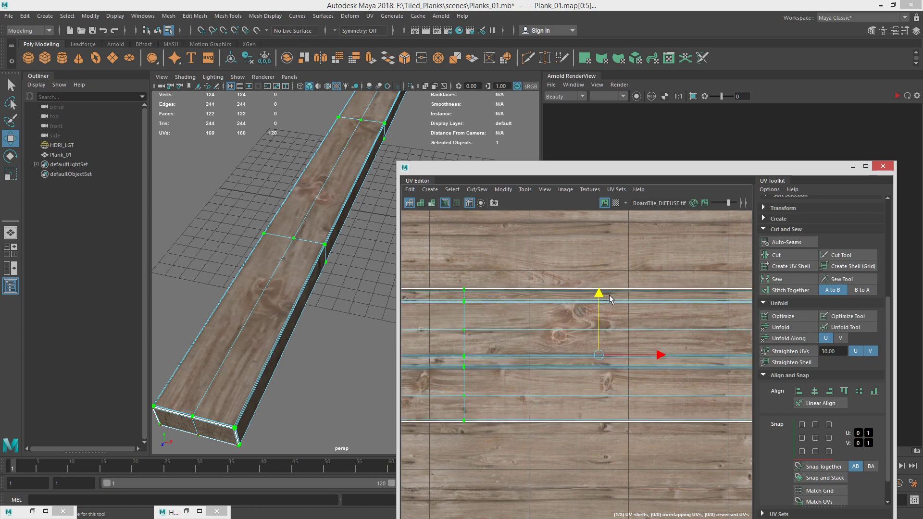
left_click_drag(236, 249, 303, 264, "alt")
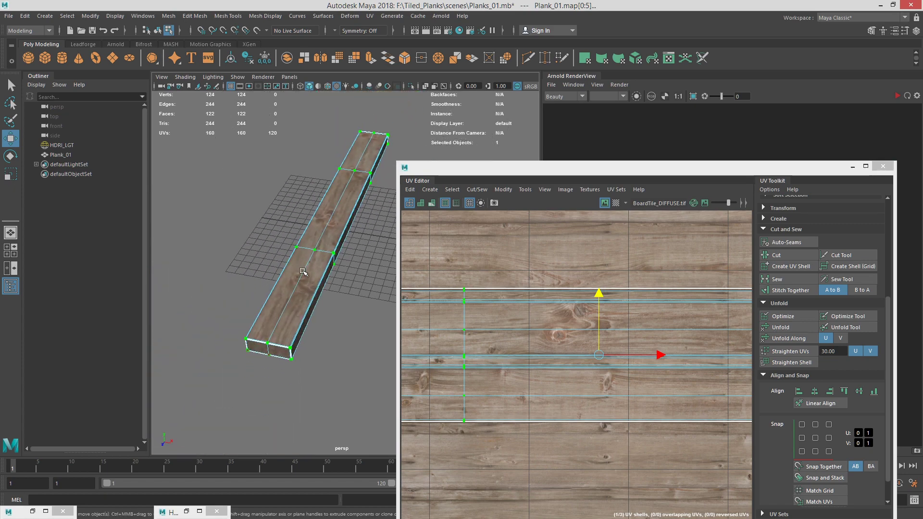
- Return Plank_01 to object selection and move the UV Editor window out of the workspace
right_click_drag(302, 232, 349, 219)
left_click(365, 260)
left_click_drag(365, 261, 318, 255, "alt")
left_click(318, 257)
left_click_drag(343, 292, 318, 322, "alt")
left_click_drag(378, 231, 321, 246, "alt")
left_click_drag(538, 173, 922, 168)
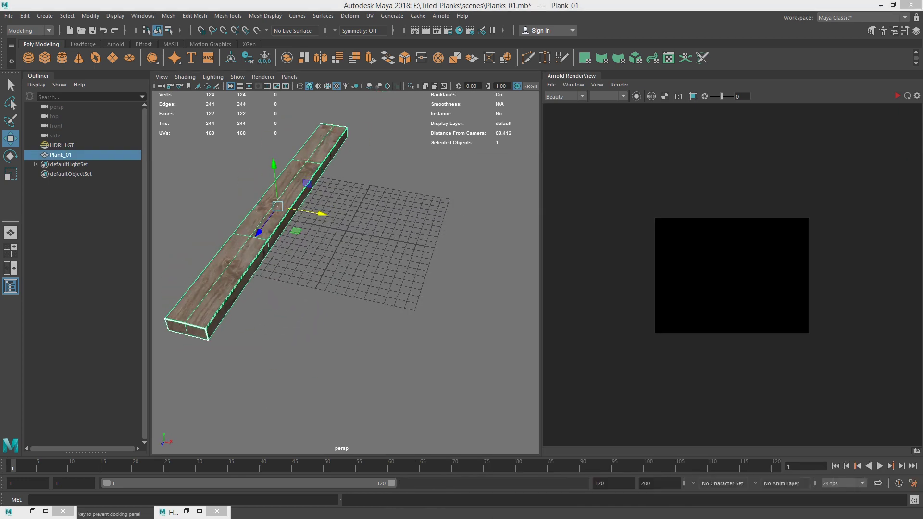
- Duplicate Plank_01, place the copy directly alongside it, and repeat at the same spacing to form a row of five planks
left_click_drag(382, 232, 429, 223, "alt")
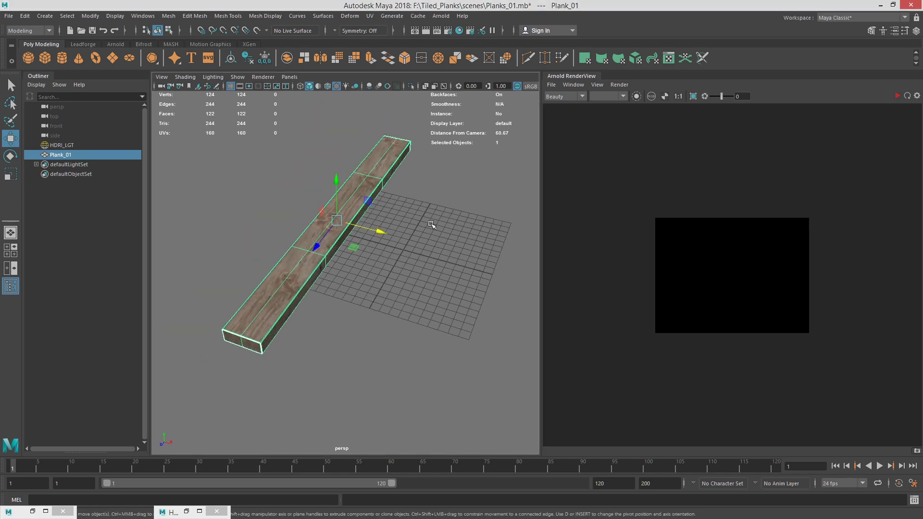
left_click(429, 223)
left_click(357, 214)
key("ctrl+d")
left_click_drag(401, 239, 387, 255)
key("shift+d")
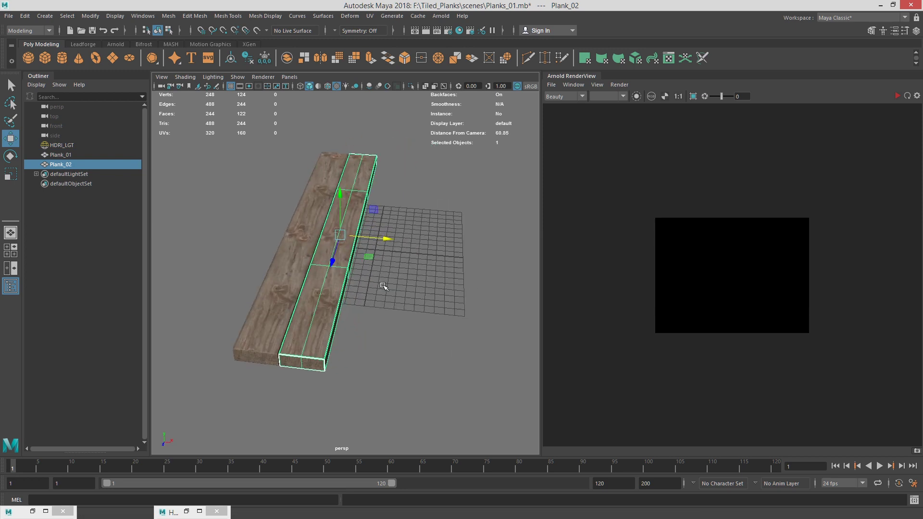
key("shift+d")
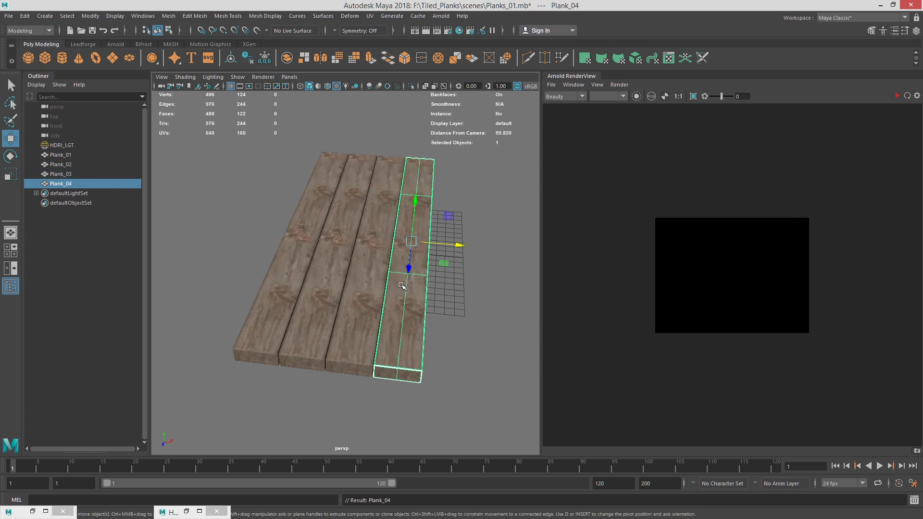
key("shift+d")
left_click(496, 316)
- Offset Plank_03 slightly in height relative to its neighbouring planks
left_click_drag(381, 312, 370, 283, "alt")
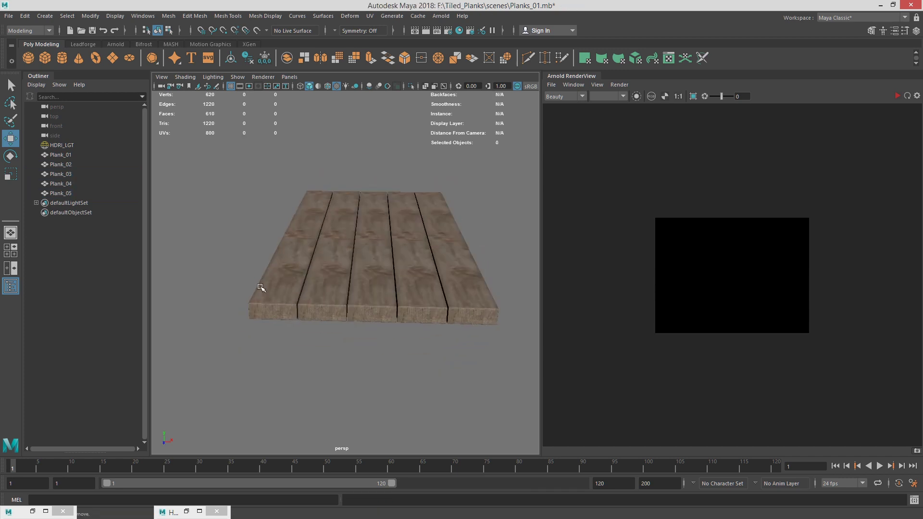
right_click_drag(262, 289, 334, 309, "alt")
left_click(331, 308)
middle_click_drag(331, 308, 353, 281, "alt")
left_click_drag(354, 281, 370, 138, "alt")
middle_click_drag(432, 208, 385, 219, "alt")
left_click(386, 219)
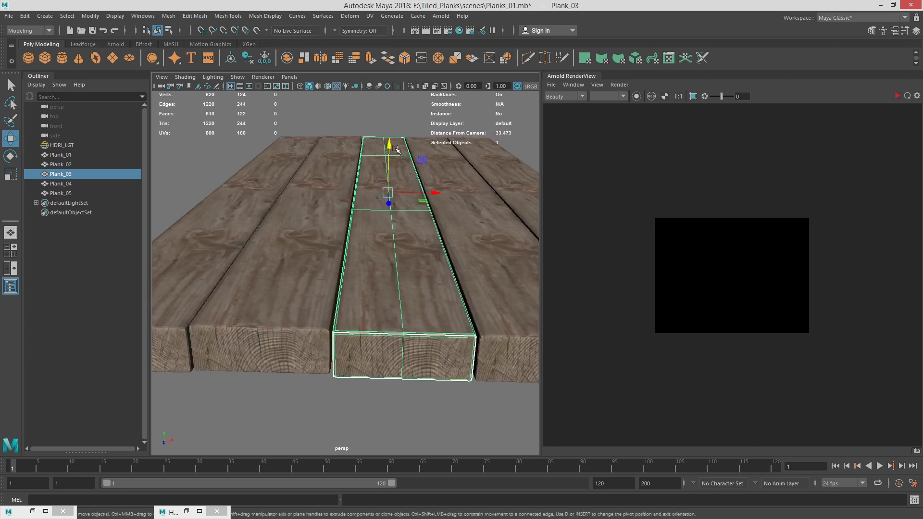
left_click_drag(391, 148, 392, 150)
- Rotate Plank_04 and Plank_05 slightly to break up the uniform alignment of the row
middle_click_drag(445, 192, 398, 204, "alt")
left_click(399, 204)
key("e")
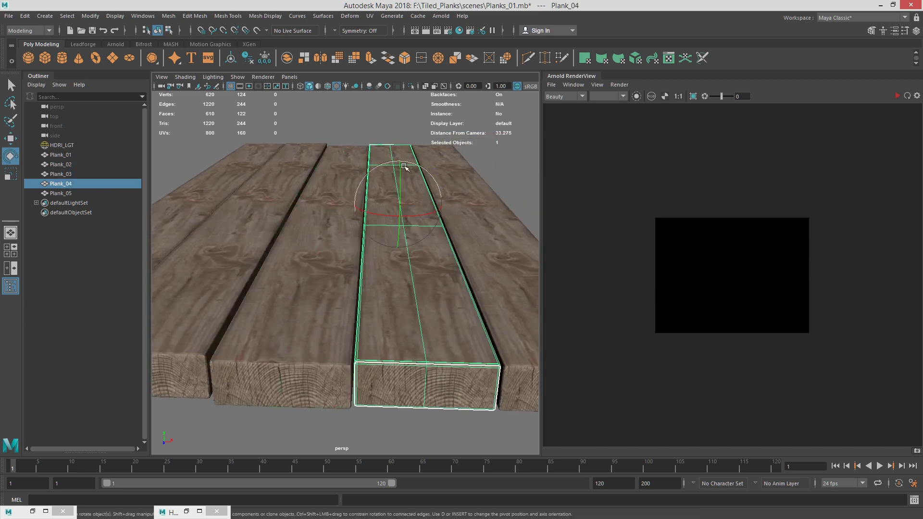
left_click_drag(403, 173, 402, 170)
middle_click_drag(457, 205, 396, 212, "alt")
left_click(418, 182)
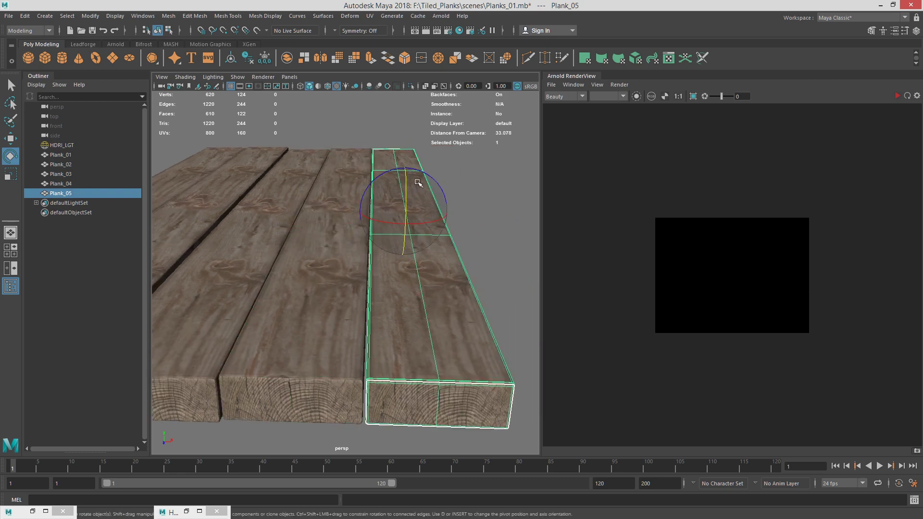
left_click_drag(431, 179, 438, 190, "alt")
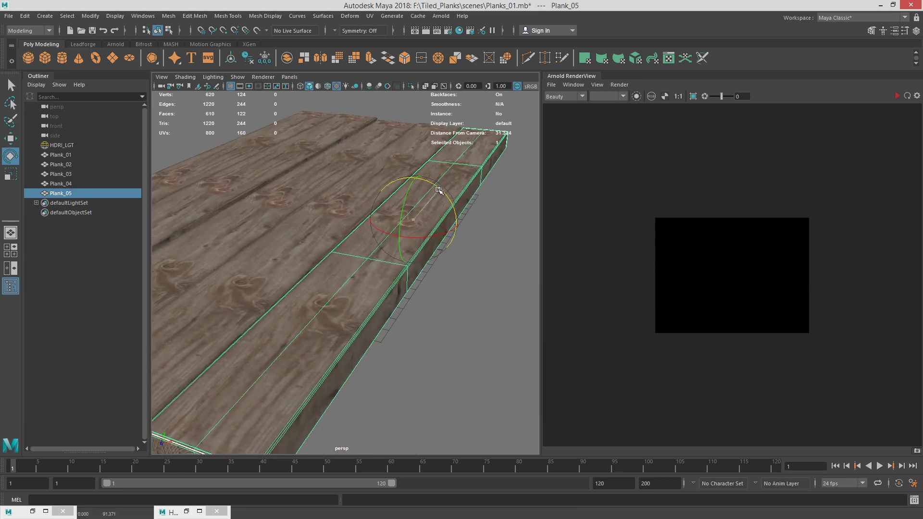
left_click(500, 280)
- Select Plank_02, bring the UV Editor back beside the planks, and dim its background texture image
right_click_drag(501, 281, 433, 262, "alt")
left_click_drag(433, 262, 364, 301, "alt")
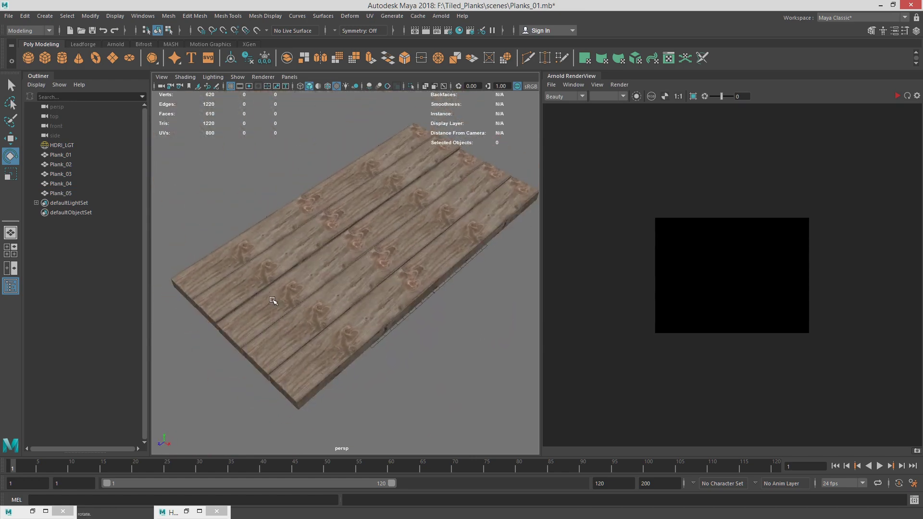
left_click_drag(272, 300, 306, 300, "alt")
right_click_drag(306, 299, 449, 325, "alt")
mouse_move(397, 330)
left_mouse_down("alt")
mouse_move(433, 309)
mouse_move(383, 318)
mouse_move(387, 294)
mouse_move(390, 314)
left_mouse_up("alt")
left_click_drag(280, 311, 303, 305, "alt")
left_click(303, 305)
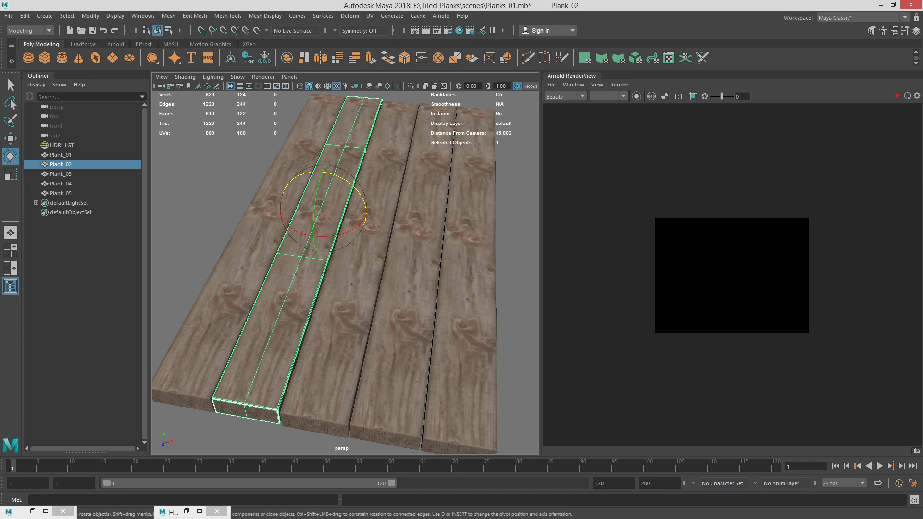
left_click_drag(922, 118, 671, 130)
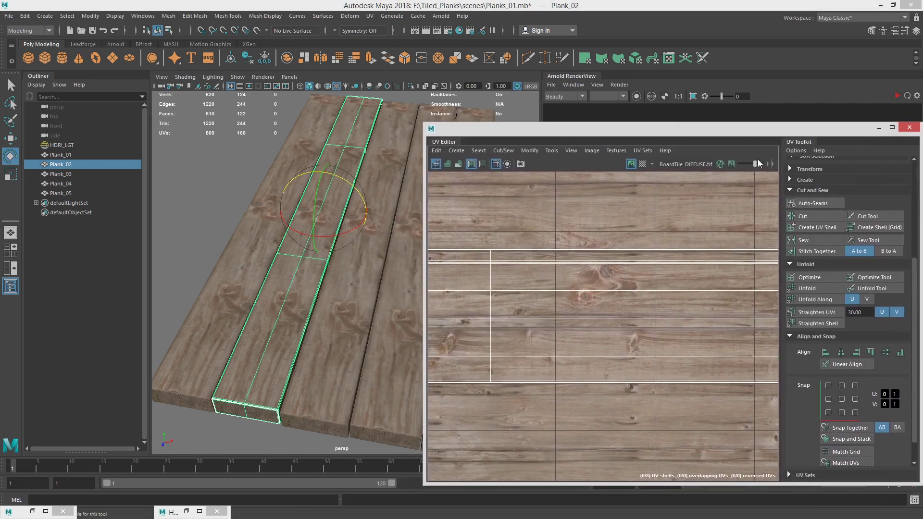
left_click(730, 163)
right_click_drag(688, 288, 413, 274, "alt")
left_click_drag(755, 164, 745, 165)
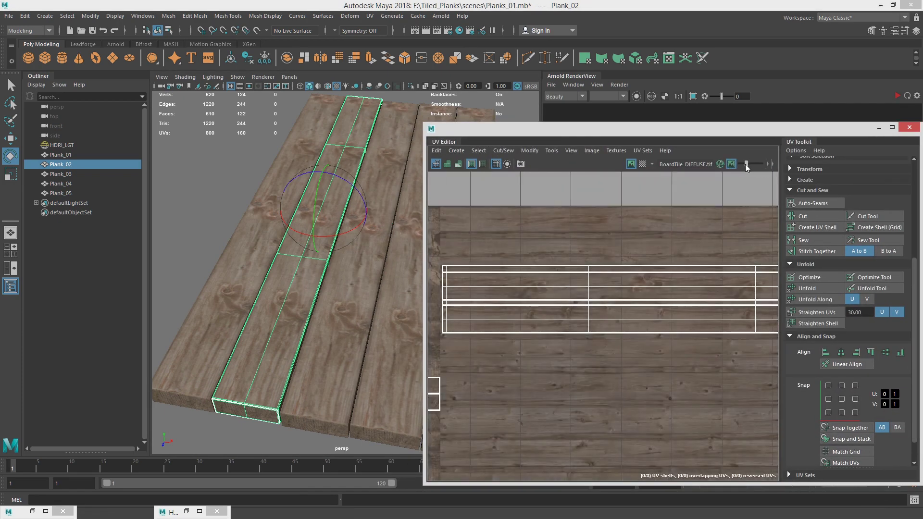
- Select Plank_02's two end-cap UV shells and move them up the end-grain column to a different ring pattern
scroll(643, 303, "down", 4)
right_click_drag(524, 326, 561, 325)
right_click_drag(442, 314, 670, 325, "alt")
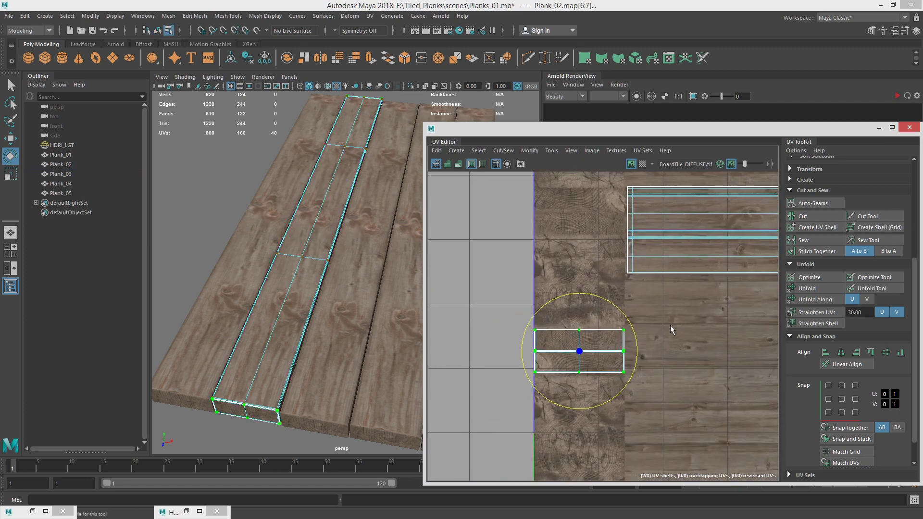
middle_click_drag(619, 318, 567, 344, "alt")
right_click_drag(567, 344, 707, 354, "alt")
key("w")
middle_click_drag(517, 336, 528, 368, "alt")
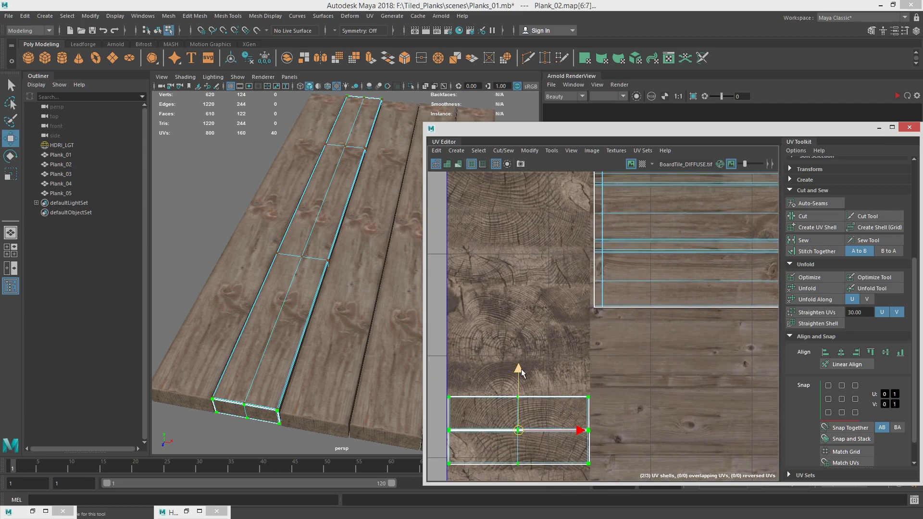
left_click_drag(522, 373, 523, 225)
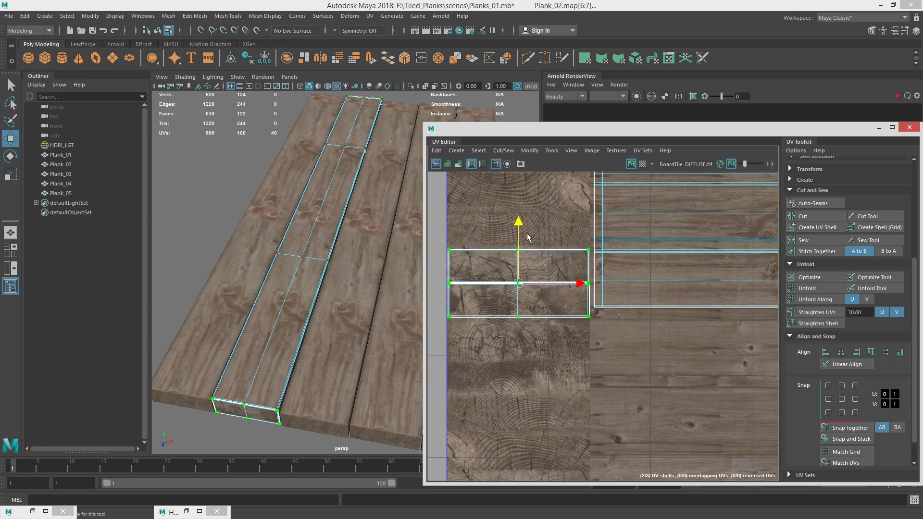
- Select all of Plank_02's UV shells and move them down to the lower part of the wood texture
right_click_drag(706, 304, 669, 330, "alt")
middle_click_drag(669, 330, 529, 315, "alt")
scroll(590, 304, "down", 2)
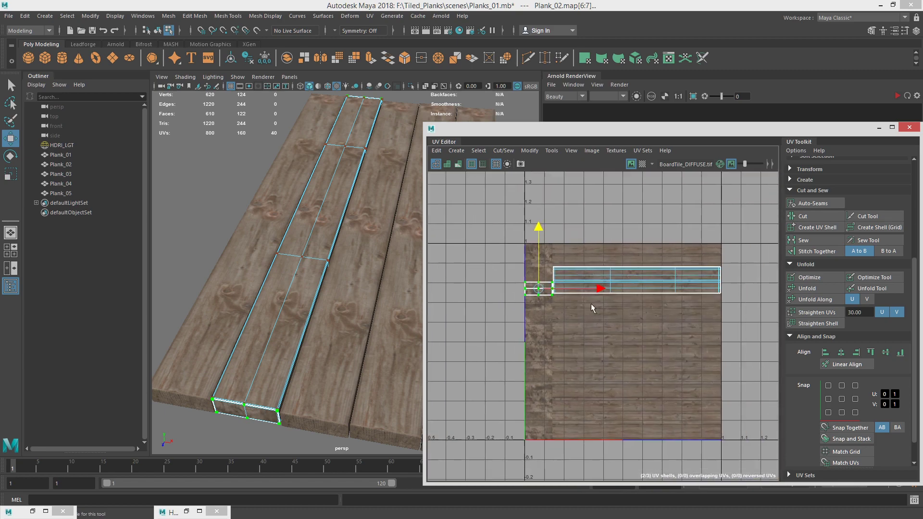
left_click_drag(770, 355, 756, 362)
right_click_drag(570, 329, 676, 332, "alt")
middle_click_drag(676, 333, 603, 320, "alt")
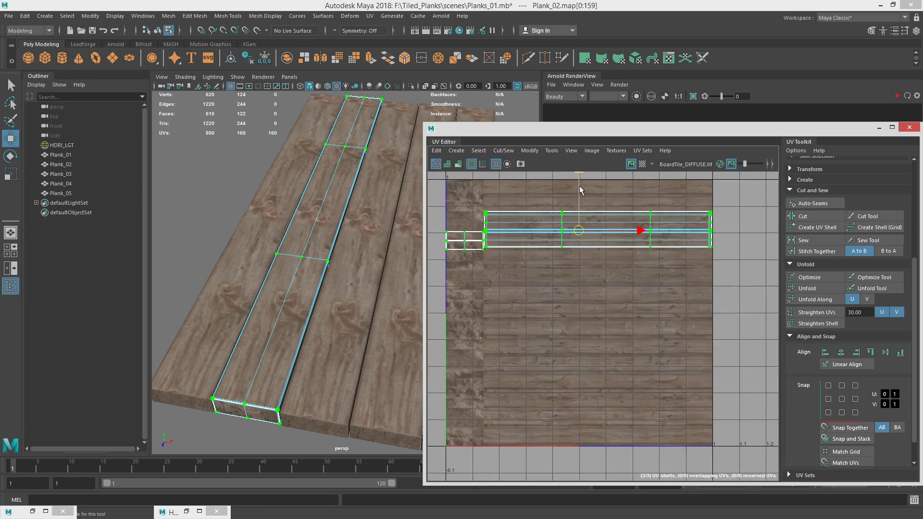
left_click_drag(577, 187, 540, 357)
- Fine-tune the vertical position of Plank_02's UV shells so the body lines up with the board rows
scroll(540, 357, "up", 4)
middle_click_drag(735, 429, 587, 253, "alt")
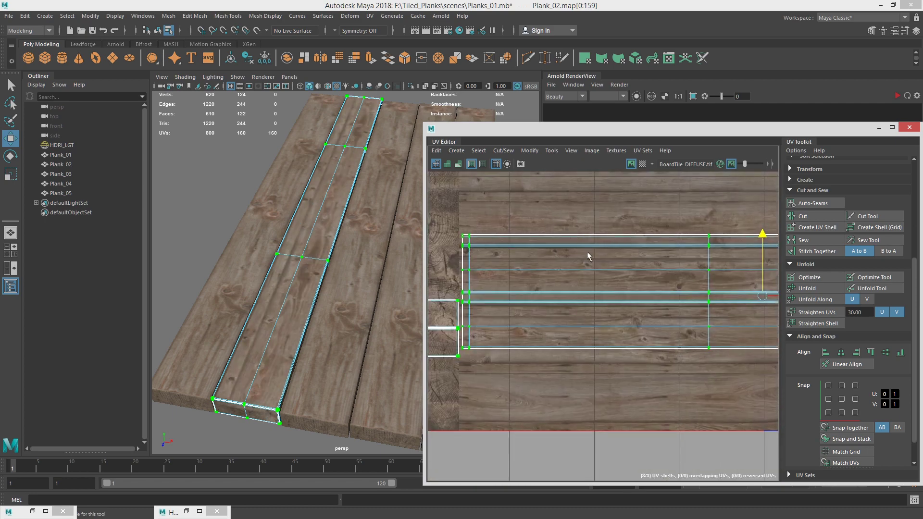
right_click_drag(587, 253, 642, 316, "alt")
middle_click_drag(642, 316, 475, 329, "alt")
middle_click_drag(694, 310, 670, 321, "alt")
left_click_drag(655, 278, 645, 294)
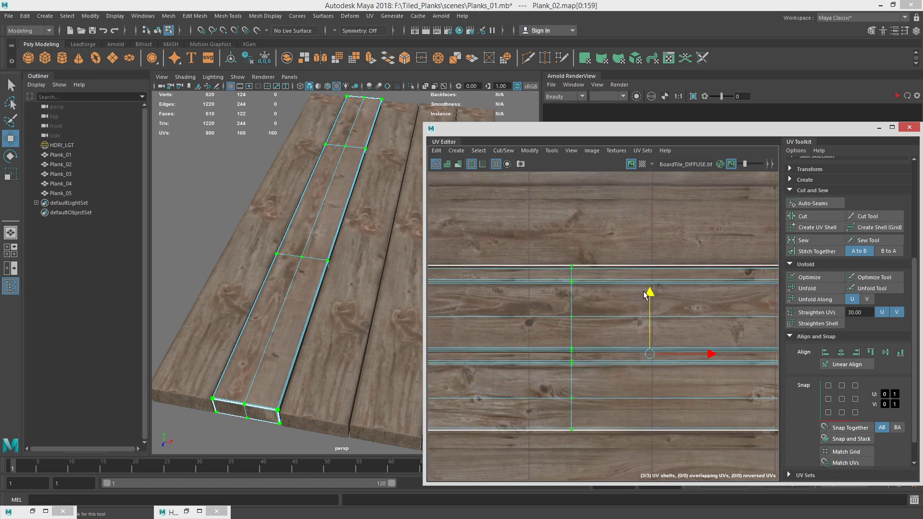
- Select Plank_03 and move its two end-cap UV shells up within the texture's end-grain column
right_click_drag(356, 233, 418, 226)
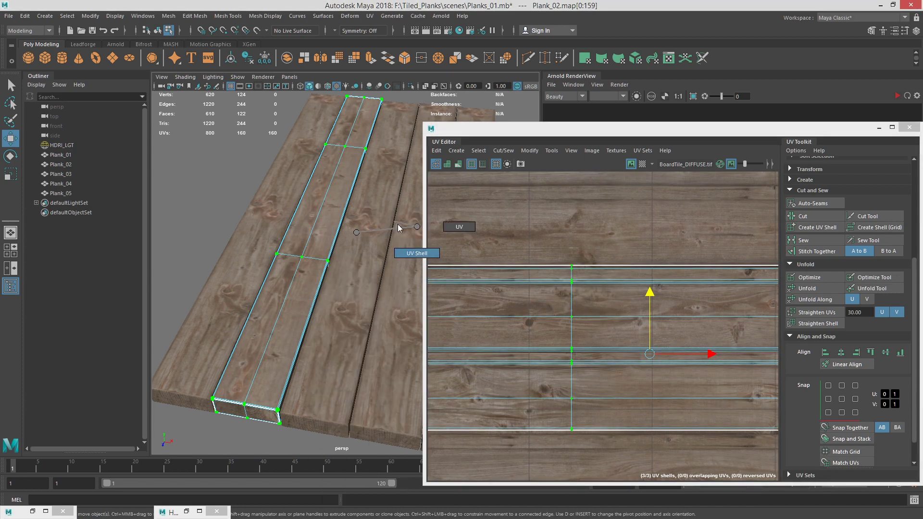
left_click(352, 302)
right_click(352, 302)
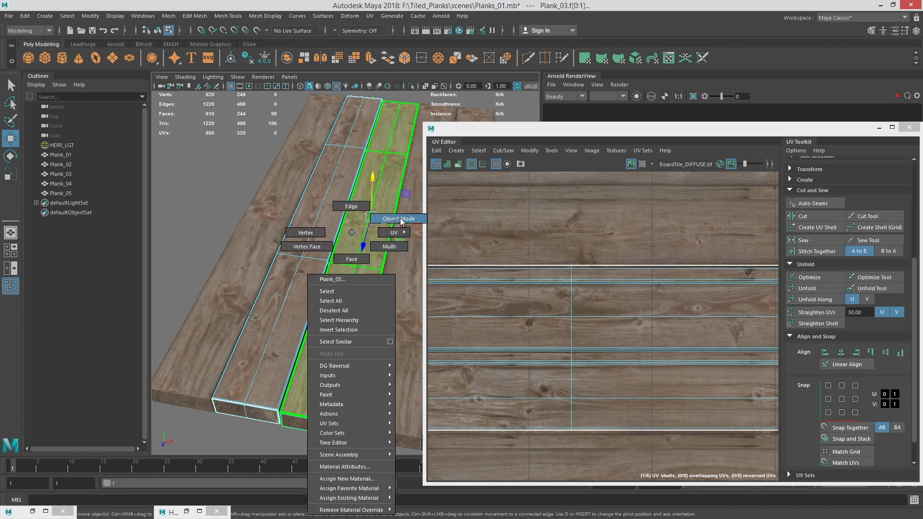
right_click_drag(402, 222, 402, 221)
right_click_drag(646, 306, 500, 351, "alt")
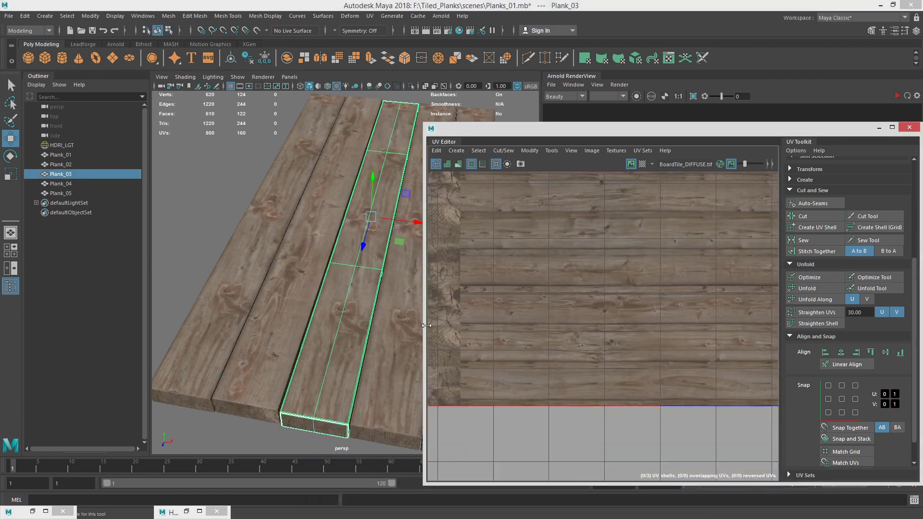
middle_click_drag(628, 293, 649, 337, "alt")
right_click_drag(649, 336, 652, 300, "alt")
left_click_drag(481, 283, 735, 212)
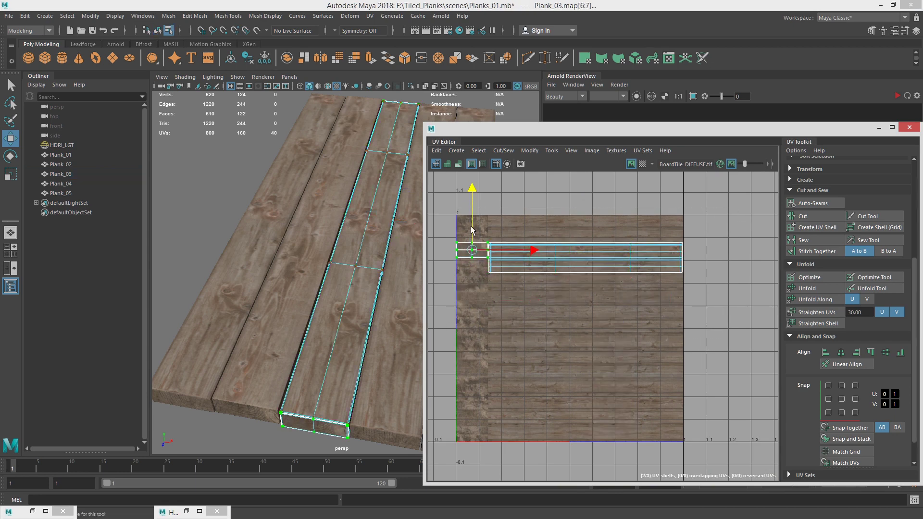
- Move all of Plank_03's UV shells down to the middle of the texture and nudge them up to fit the board rows
left_click_drag(755, 332, 756, 333)
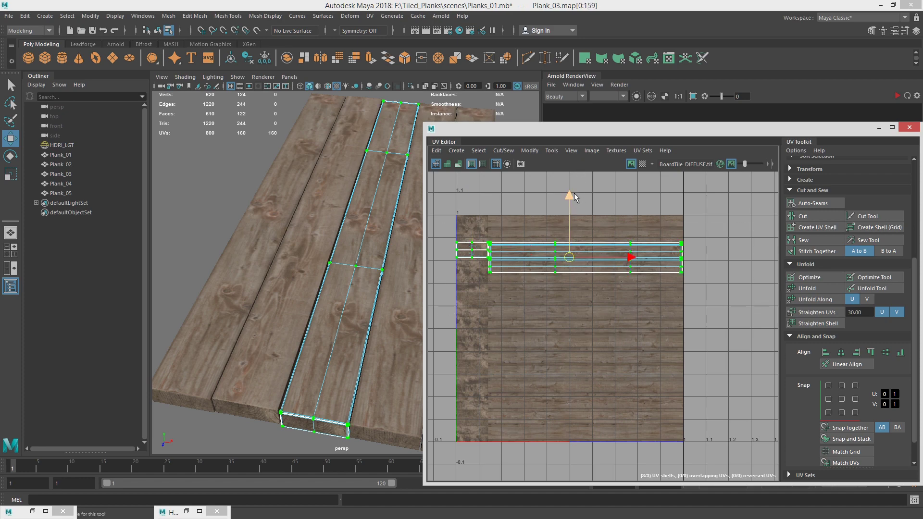
left_click_drag(570, 192, 561, 292)
right_click_drag(449, 334, 651, 379, "alt")
middle_click_drag(650, 379, 426, 260, "alt")
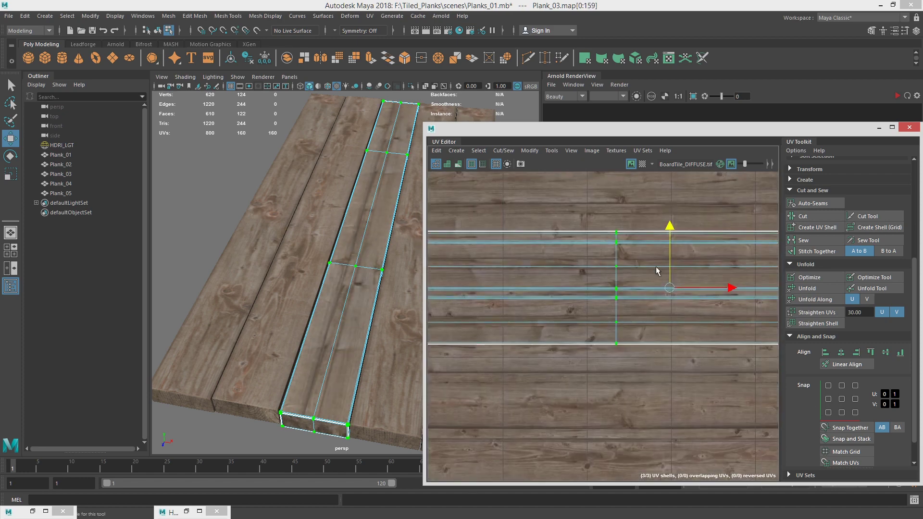
middle_click_drag(657, 267, 655, 269, "alt")
left_click_drag(662, 239, 657, 208)
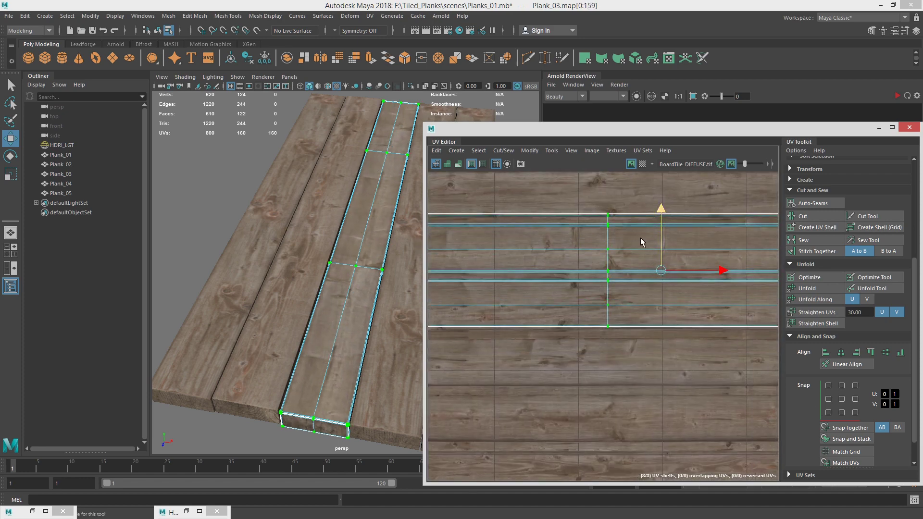
- Select Plank_04 and move its two end-cap UV shells up near the top of the texture's end-grain column
right_click_drag(633, 240, 412, 265, "alt")
right_click_drag(403, 305, 447, 217)
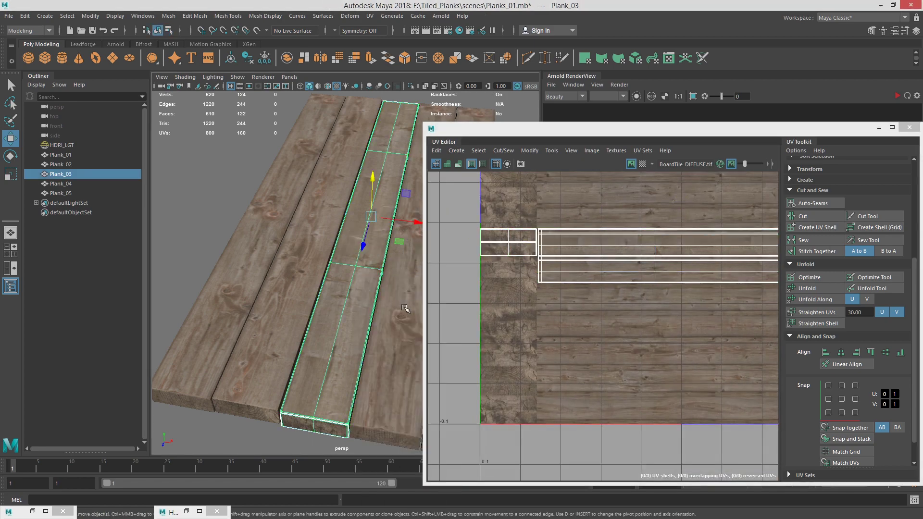
left_click(405, 308)
scroll(672, 264, "down", 4)
middle_click_drag(672, 264, 619, 304, "alt")
right_click_drag(554, 285, 597, 286)
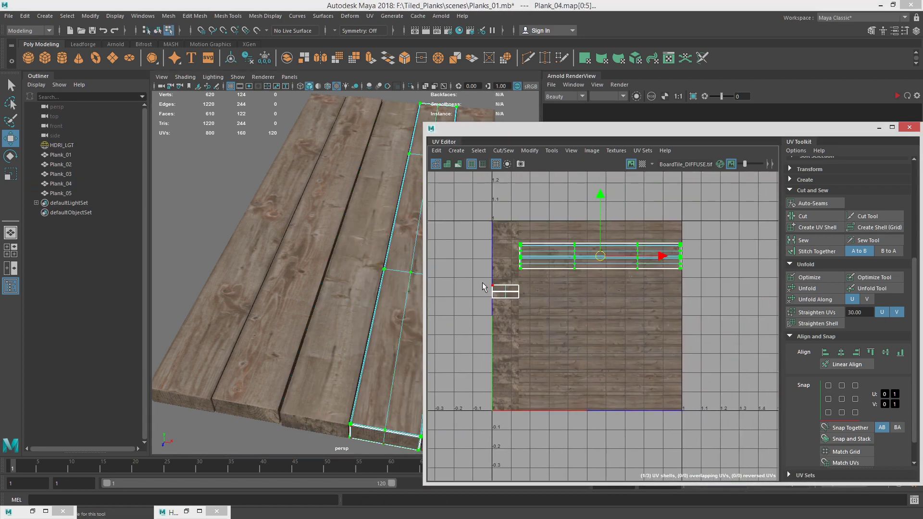
right_click_drag(459, 280, 640, 269, "alt")
middle_click_drag(640, 270, 546, 311, "alt")
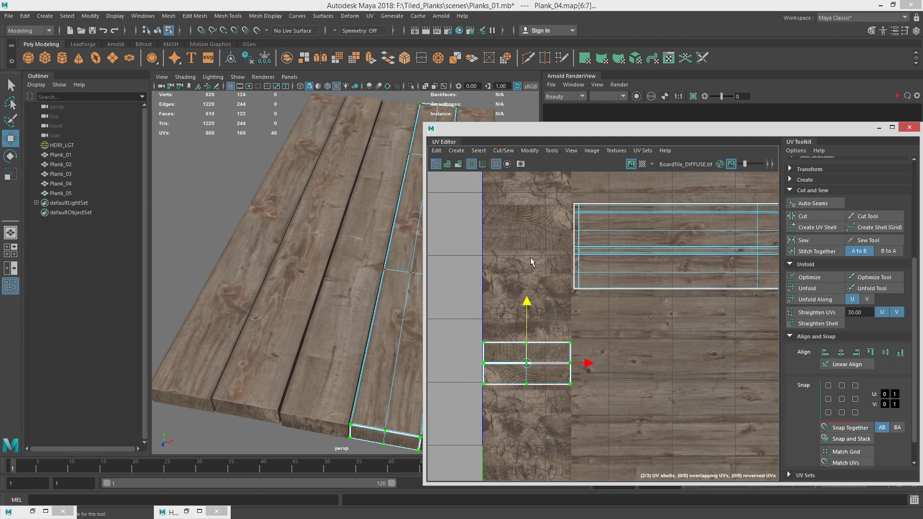
left_click_drag(527, 302, 535, 174)
scroll(614, 256, "down", 3)
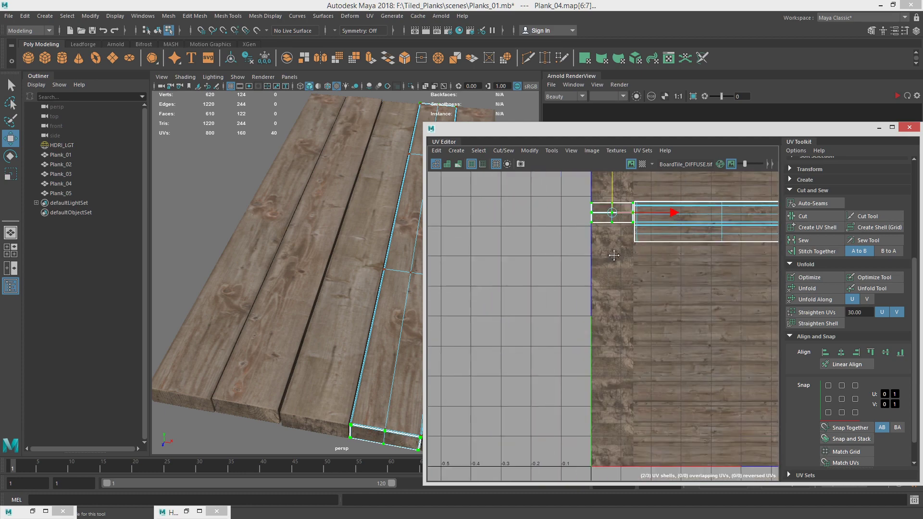
scroll(614, 255, "down", 1)
- Move all of Plank_04's UV shells up to fit the board rows near the top of the texture, then return to object mode
middle_click_drag(703, 239, 584, 302, "alt")
left_click_drag(441, 336, 442, 336)
right_click_drag(510, 325, 714, 267, "alt")
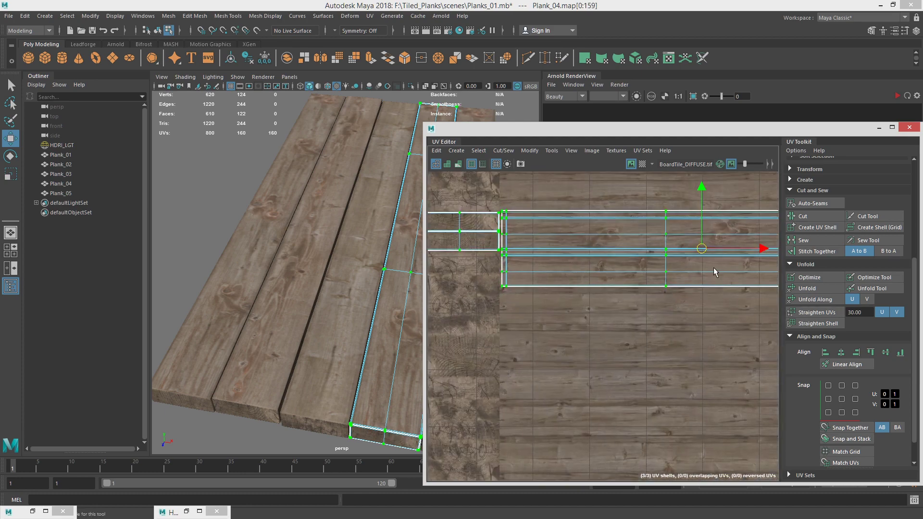
middle_click_drag(650, 209, 554, 311, "alt")
right_click_drag(554, 311, 636, 295, "alt")
left_click_drag(629, 309, 631, 259)
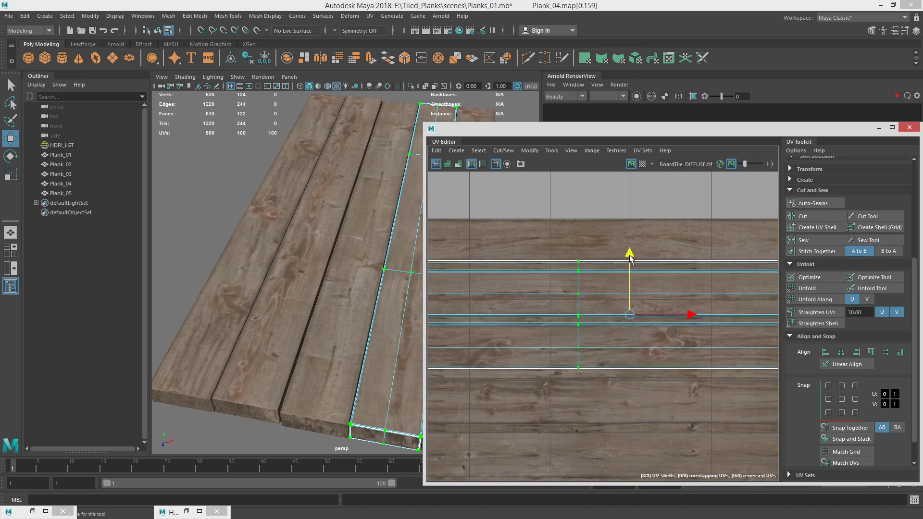
right_click_drag(366, 330, 330, 320, "alt")
middle_click_drag(330, 320, 269, 319, "alt")
right_click_drag(316, 319, 356, 281)
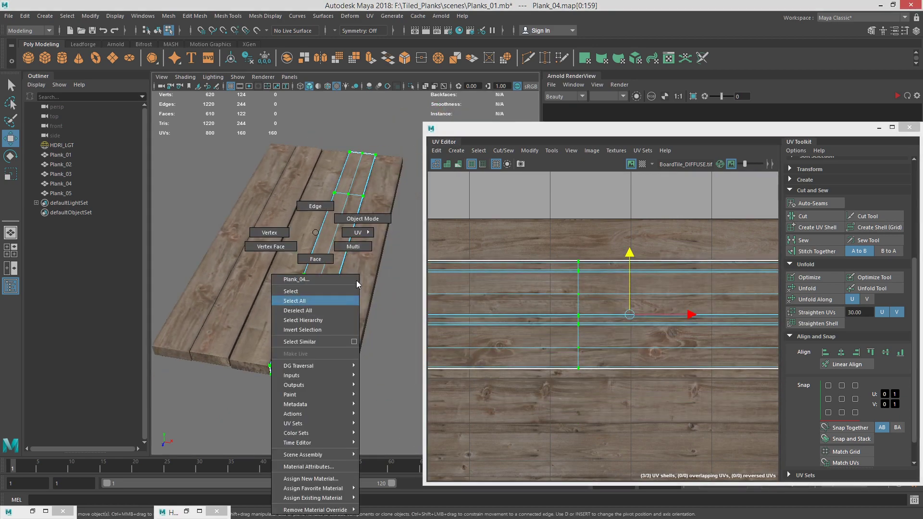
right_click_drag(378, 219, 378, 219)
- Select Plank_05 and adjust the height of its two end-cap UV shells in the upper part of the end-grain column
left_click(348, 316)
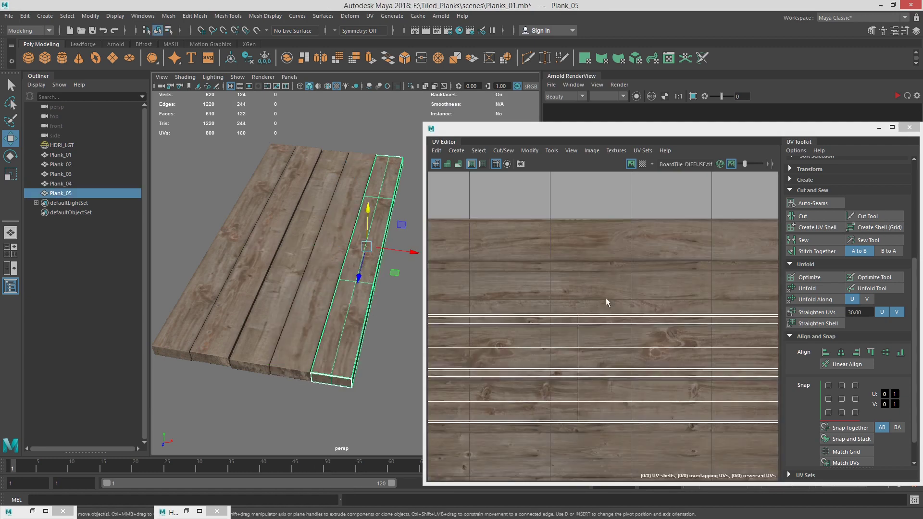
scroll(570, 310, "down", 3)
scroll(522, 325, "down", 2)
right_click_drag(530, 321, 463, 316)
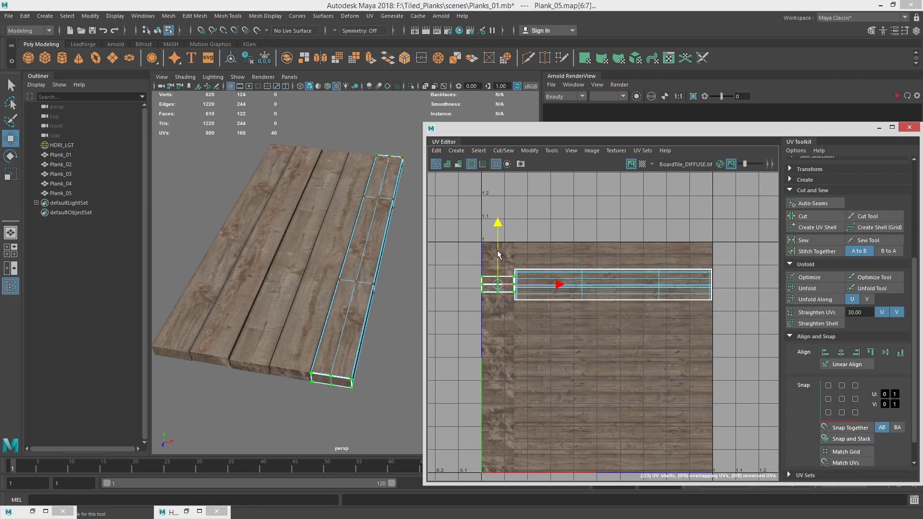
scroll(498, 255, "up", 6)
left_click_drag(533, 255, 533, 244)
- Move all of Plank_05's UV shells down to the middle of the texture, nudge them to fit the board rows, and deselect the plank
scroll(629, 274, "down", 5)
middle_click_drag(688, 293, 523, 288, "alt")
scroll(688, 288, "down", 2)
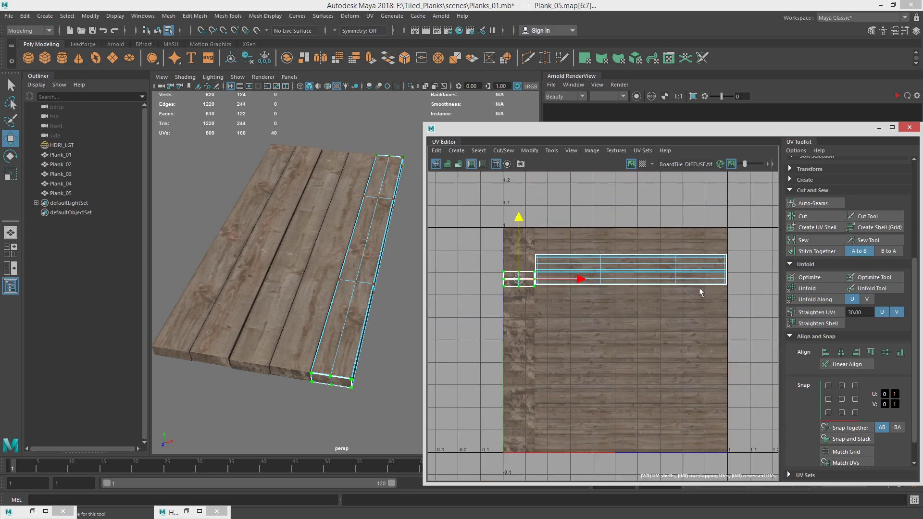
left_click_drag(481, 326, 476, 331)
right_click_drag(538, 335, 684, 352, "alt")
middle_click_drag(685, 352, 619, 332, "alt")
right_click_drag(619, 332, 500, 291, "alt")
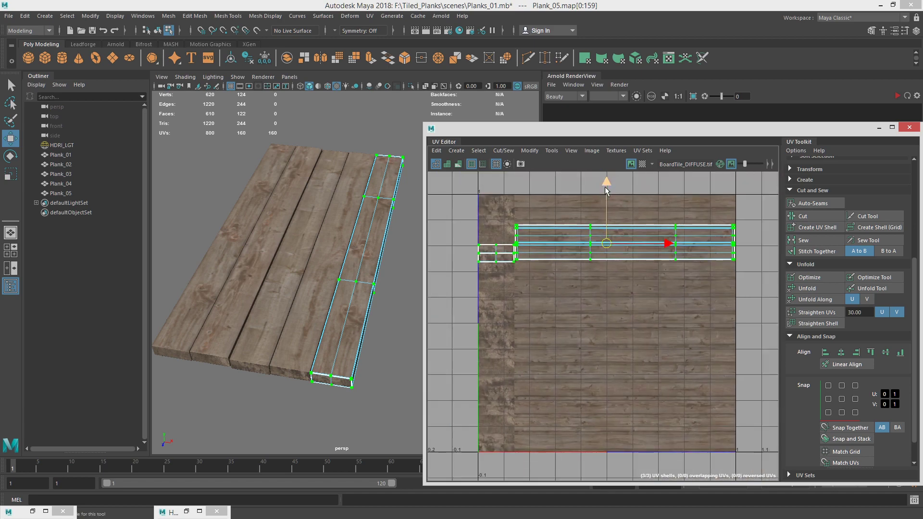
left_click_drag(605, 187, 594, 258)
scroll(593, 258, "up", 5)
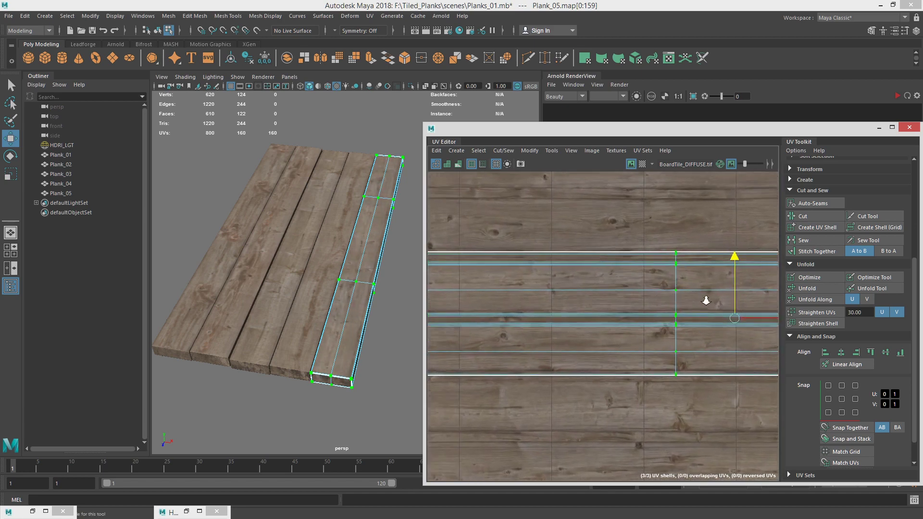
left_click_drag(764, 268, 765, 263)
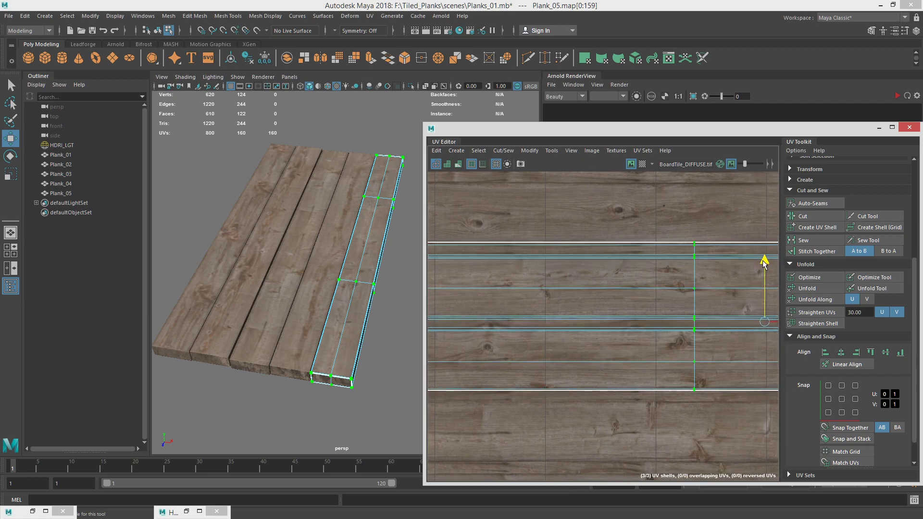
right_click_drag(380, 232, 427, 219)
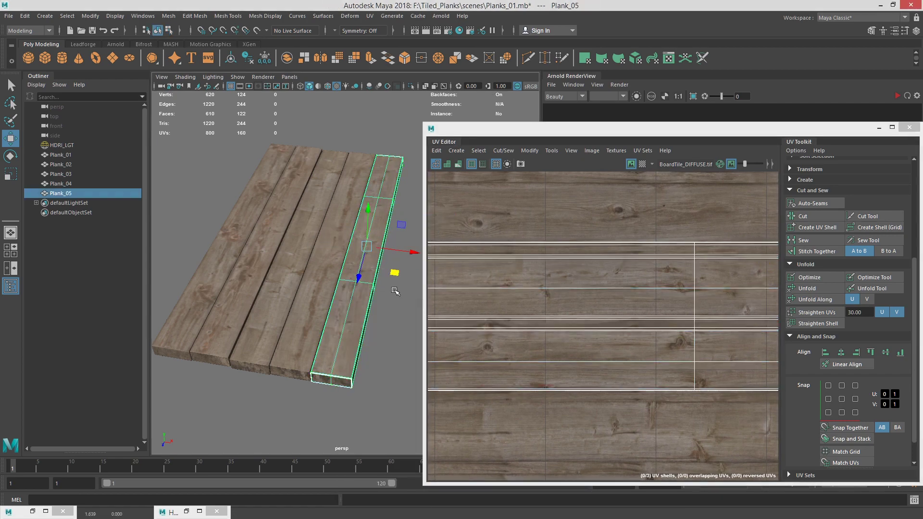
left_click(404, 309)
- Reselect Plank_05, move only its two end-cap UV shells farther down the end-grain column, and return to object mode
left_click_drag(369, 363, 372, 328, "alt")
right_click_drag(373, 328, 421, 321, "alt")
middle_click_drag(380, 298, 352, 307, "alt")
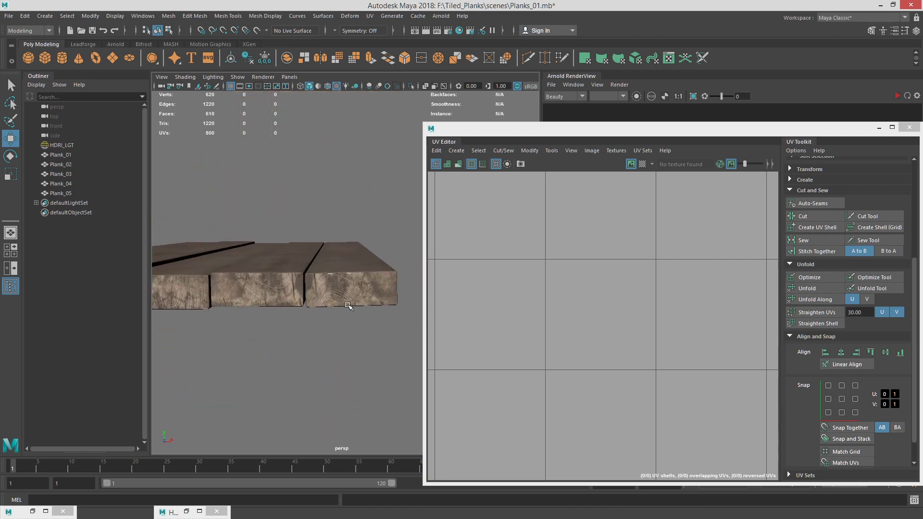
right_click_drag(387, 288, 375, 316, "alt")
left_click(392, 308)
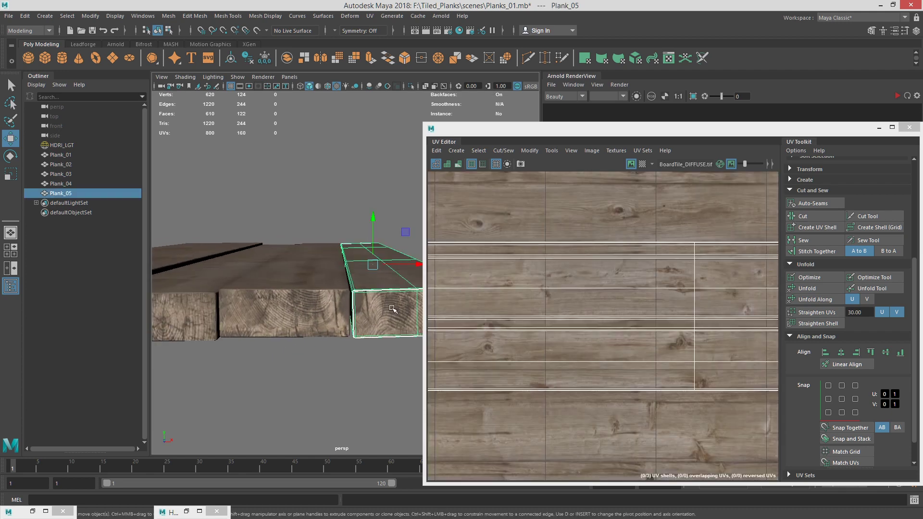
scroll(587, 332, "down", 5)
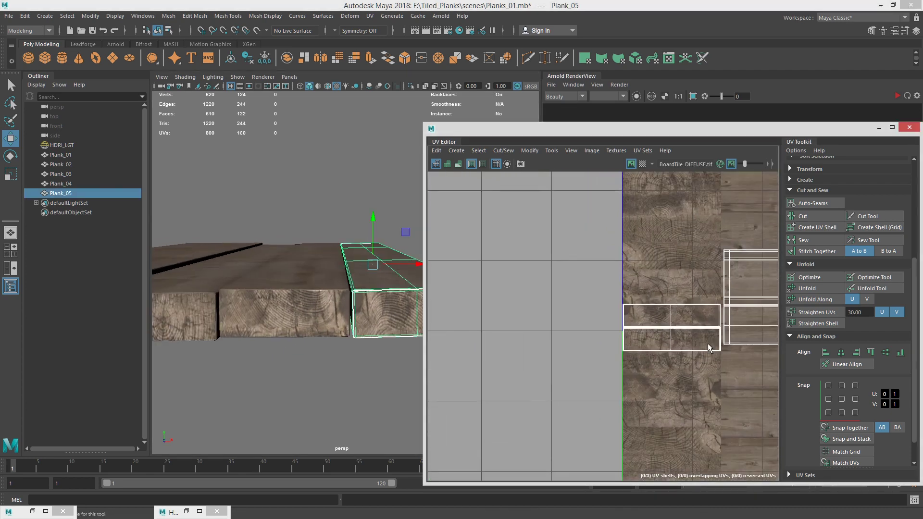
right_click_drag(595, 335, 635, 335)
left_click_drag(570, 309, 527, 343)
right_click_drag(587, 355, 631, 366, "ctrl")
scroll(600, 250, "down", 3)
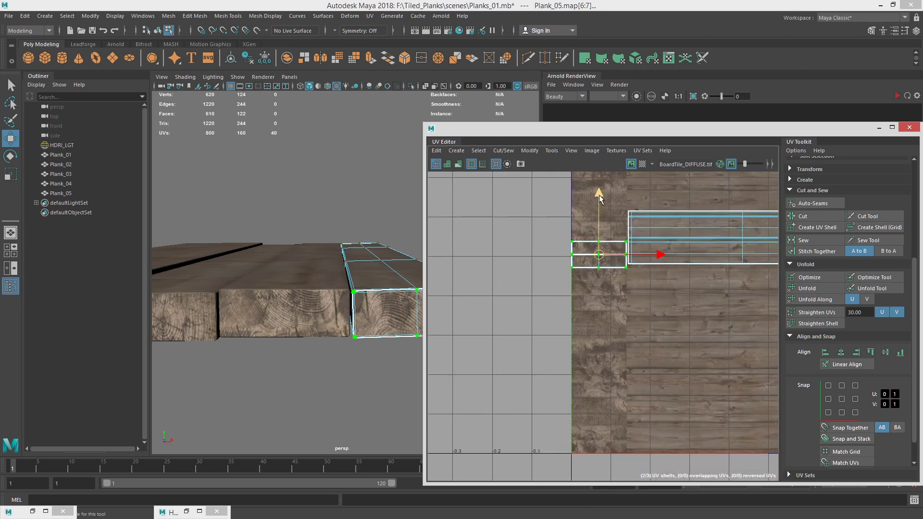
left_click_drag(600, 197, 602, 265)
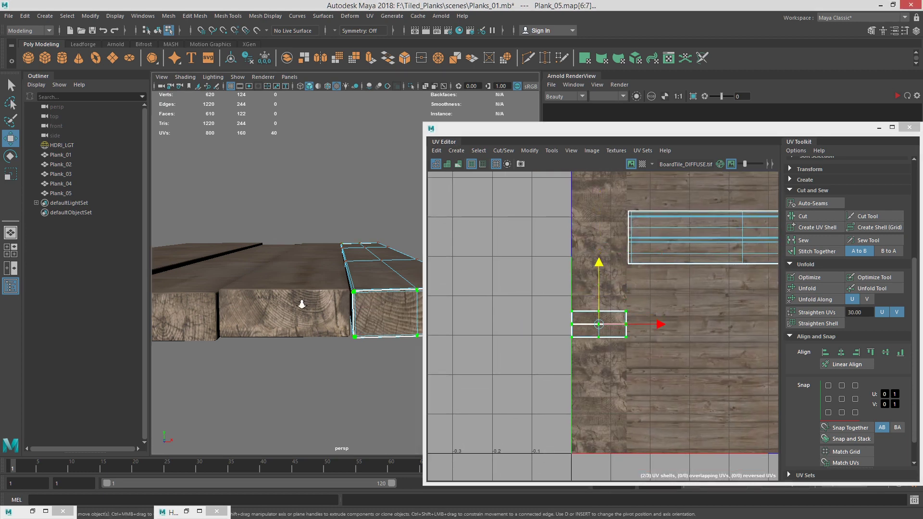
right_click_drag(302, 305, 206, 308, "alt")
middle_click_drag(233, 316, 260, 327, "alt")
middle_click_drag(316, 334, 294, 344, "alt")
right_click(304, 341)
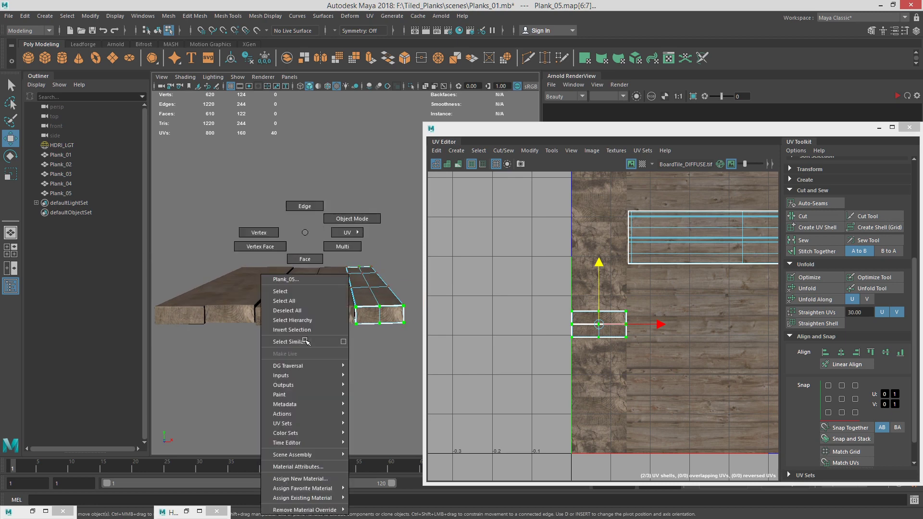
right_click_drag(365, 221, 365, 221)
- Select all five planks together and compare how their UV shells are distributed over the wood texture
left_click_drag(397, 263, 334, 293, "alt")
middle_click_drag(300, 259, 329, 309, "alt")
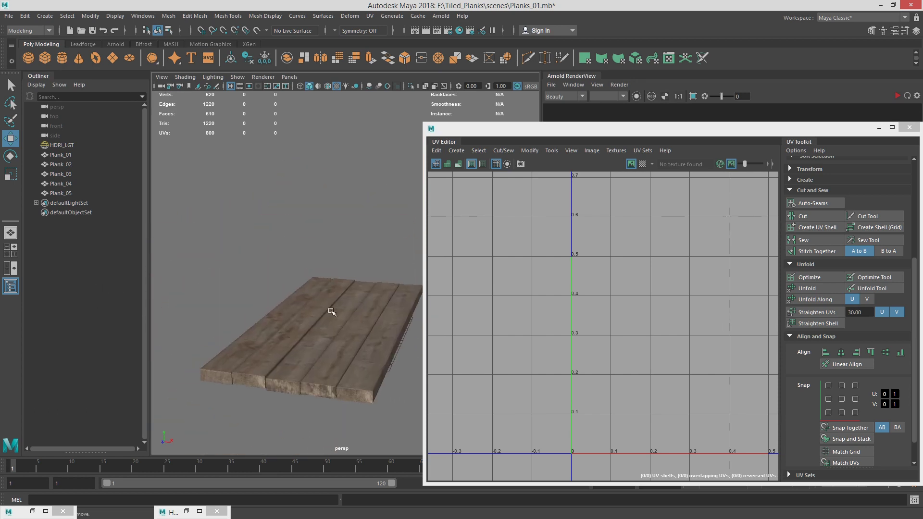
left_click_drag(231, 337, 414, 374)
middle_click_drag(690, 307, 651, 321, "alt")
right_click_drag(651, 321, 433, 317, "alt")
middle_click_drag(534, 315, 621, 333, "alt")
left_click(365, 243)
left_click_drag(365, 244, 357, 349, "alt")
key("ctrl+z")
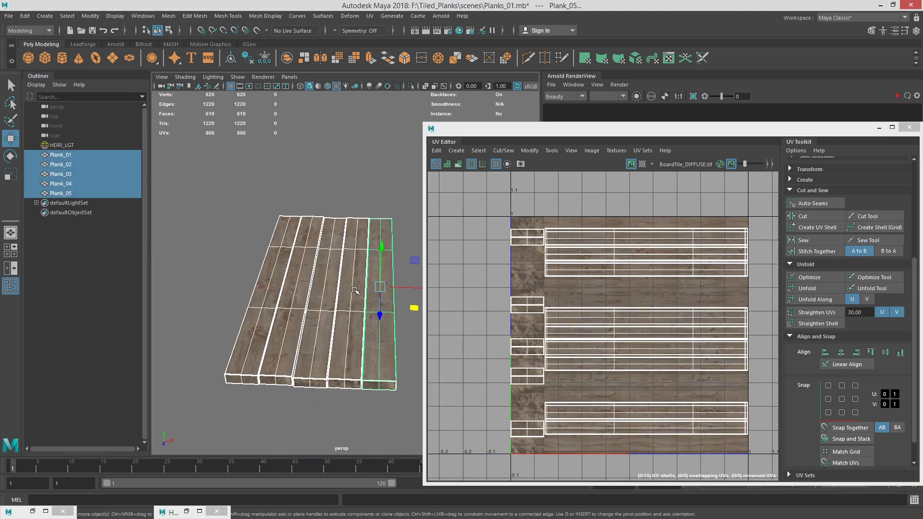
left_click_drag(356, 292, 341, 281, "alt")
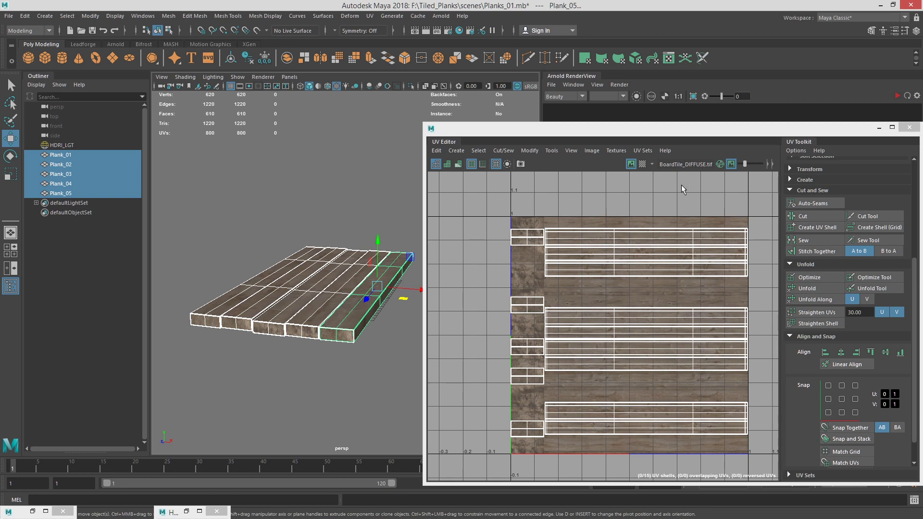
- Deselect the planks, minimize the UV Editor, and place the remaining minimized window beside its neighbour
left_click(356, 160)
left_click_drag(356, 241, 360, 262, "alt")
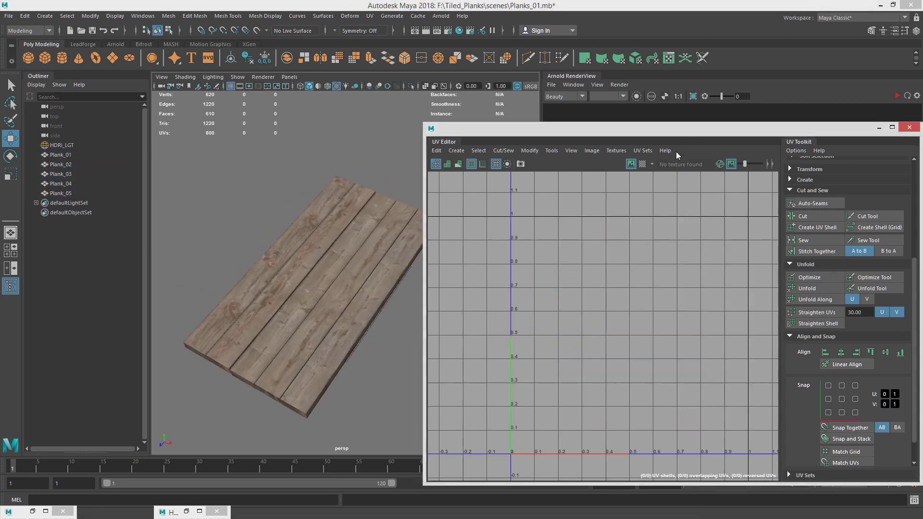
left_click_drag(730, 127, 670, 163)
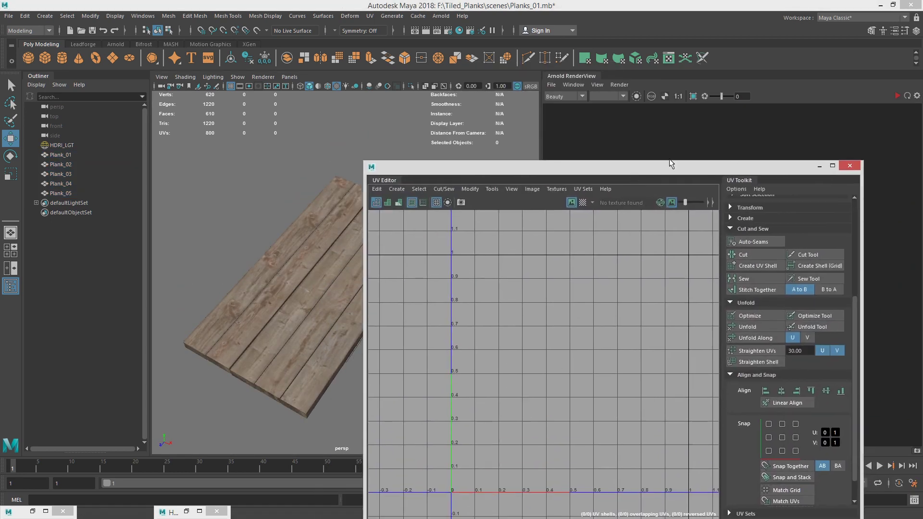
left_click(820, 165)
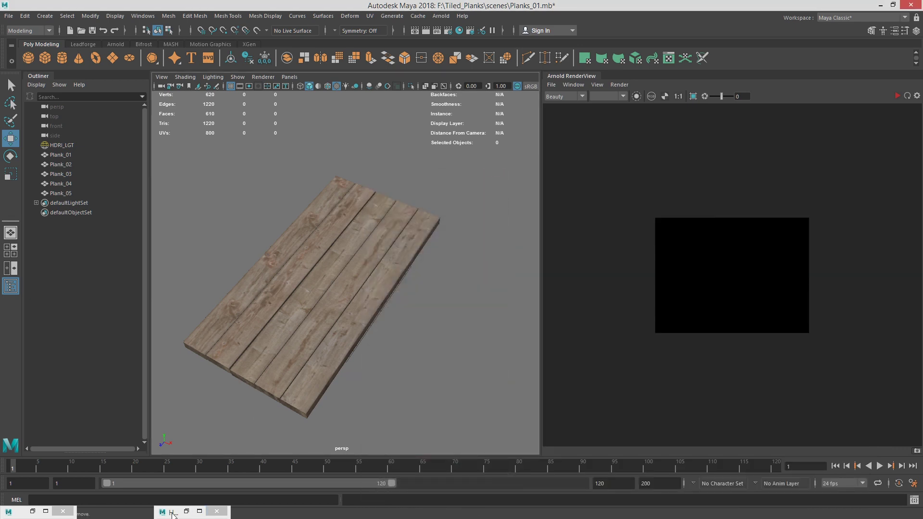
left_click_drag(174, 516, 98, 516)
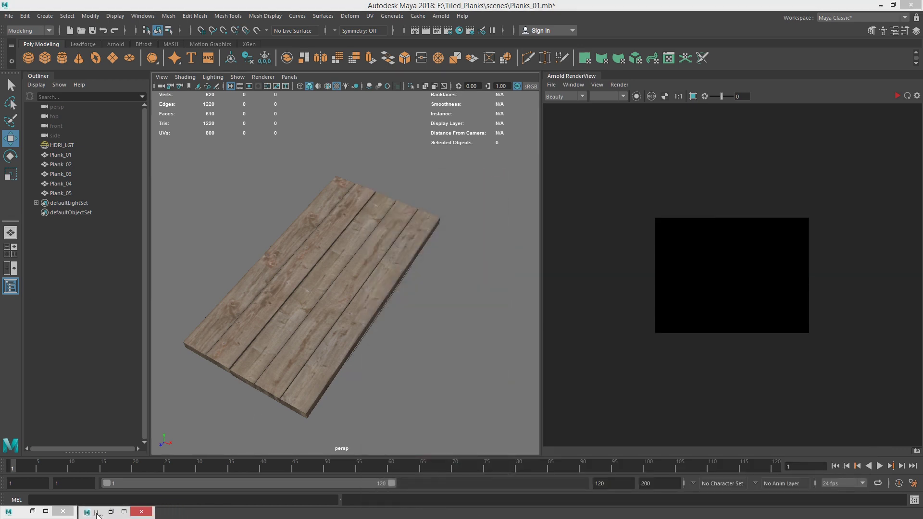
- Frame the whole plank row at a low three-quarter angle and start an Arnold render of the perspective view
right_click_drag(232, 320, 320, 342, "alt")
left_click_drag(320, 342, 451, 267, "alt")
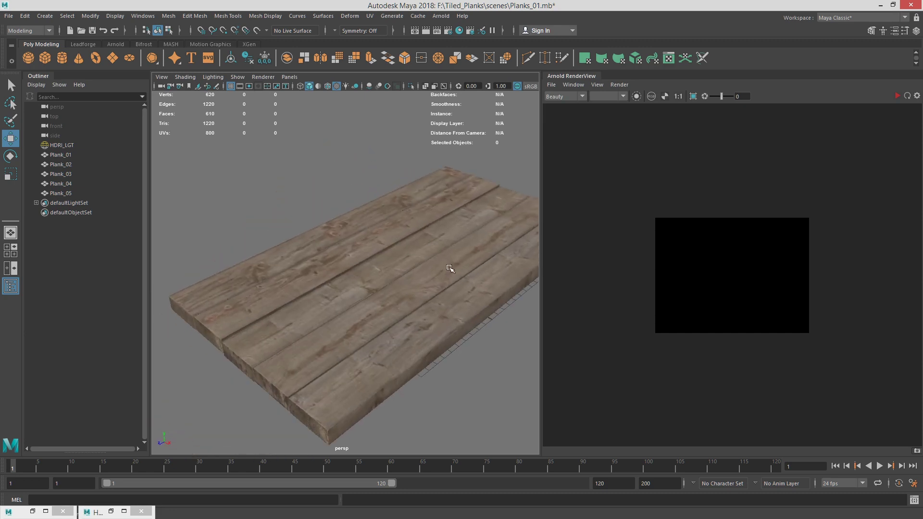
middle_click_drag(450, 268, 399, 266, "alt")
left_click_drag(399, 266, 491, 238, "alt")
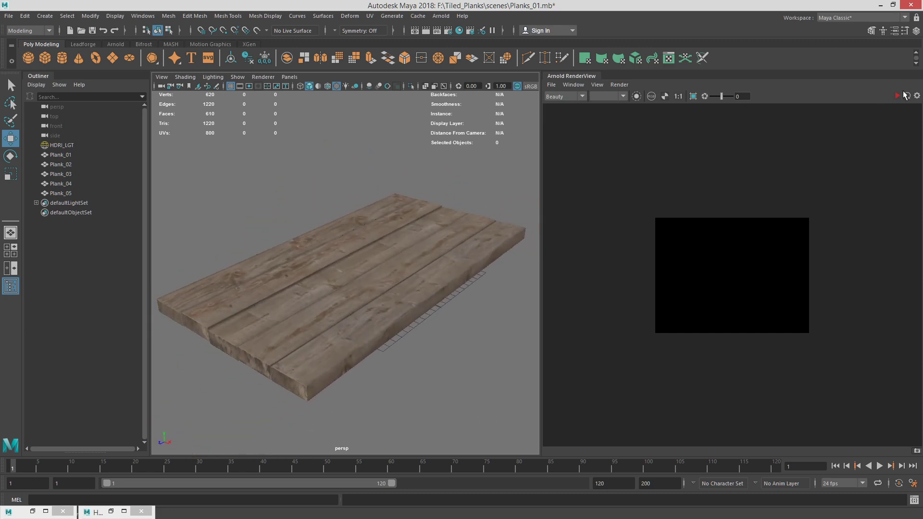
left_click(898, 96)
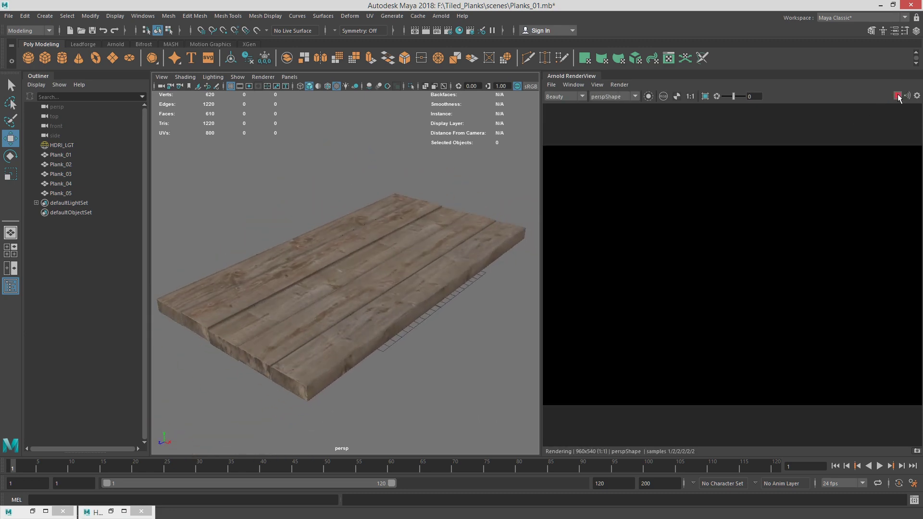
left_click(432, 15)
mouse_move(489, 65)
left_click(574, 82)
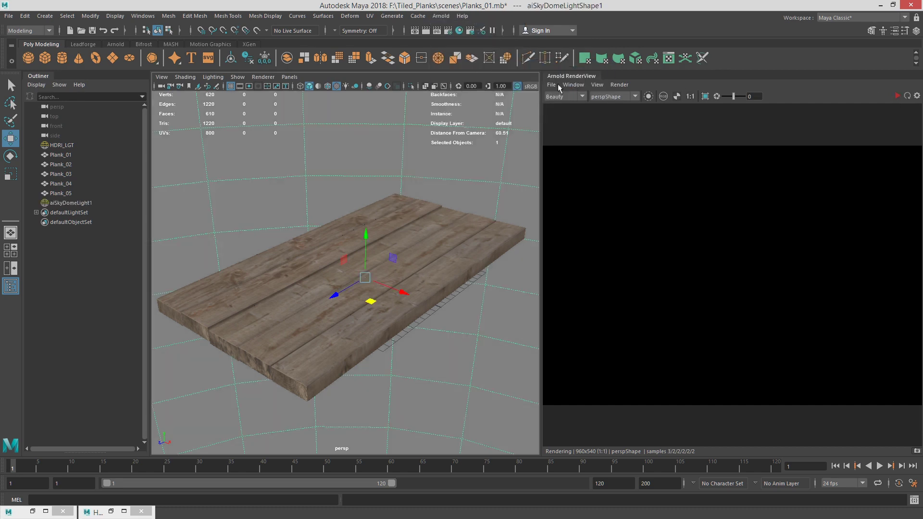
left_click(85, 203)
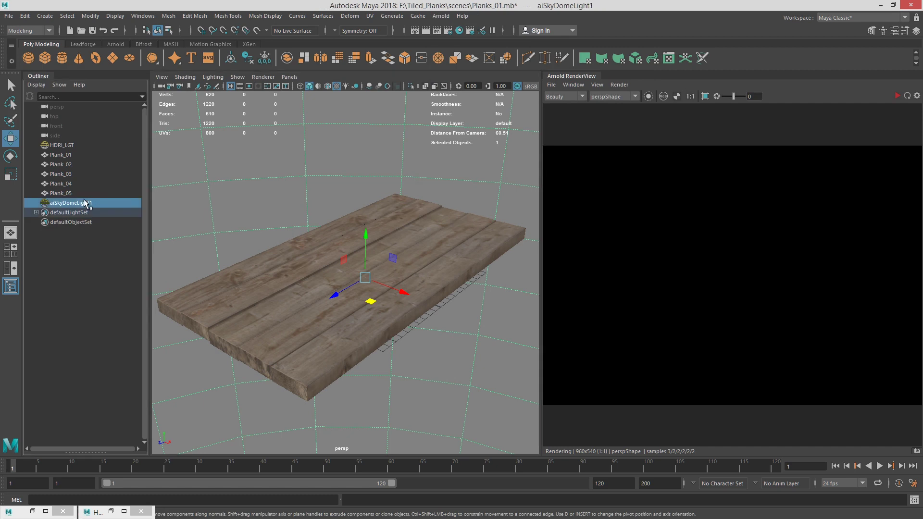
key("Delete")
- Open the attributes of the HDRI_LGT skydome light and connect a File texture to its Color
left_click(67, 146)
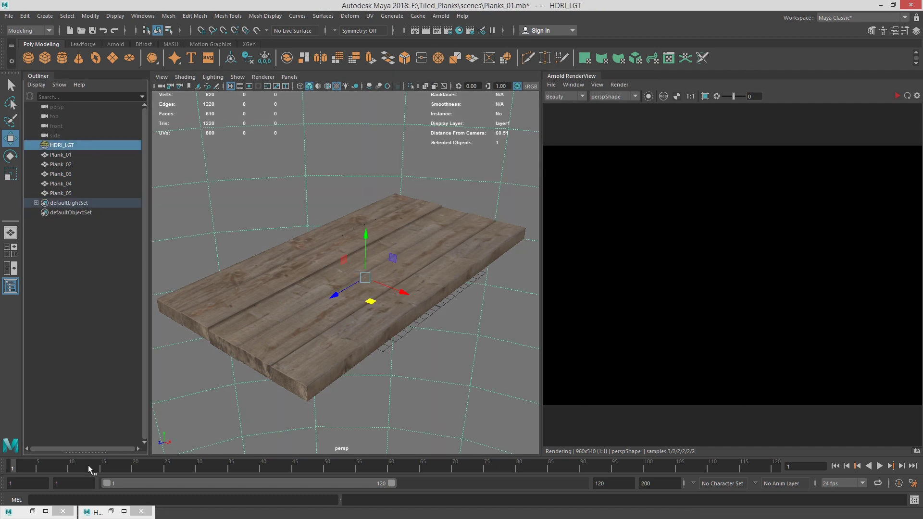
left_click(32, 512)
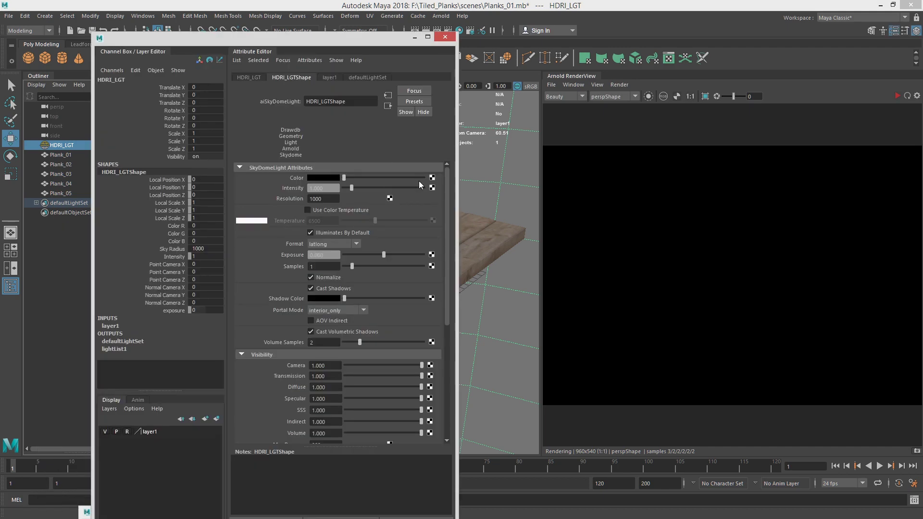
left_click(432, 178)
left_click(575, 149)
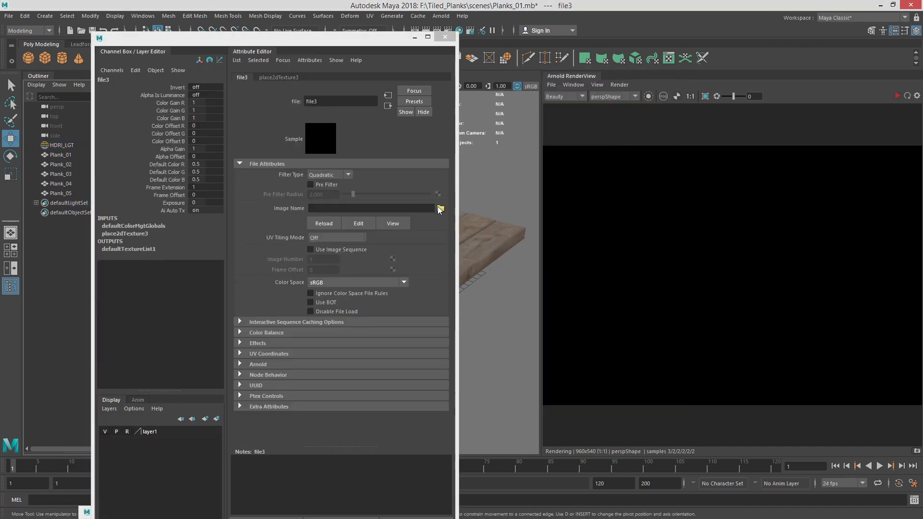
- Load Riverside_Bridge.exr from the F:\_HDRI_\EXR folder into the skydome's file texture and set its color space to Raw
left_click(441, 211)
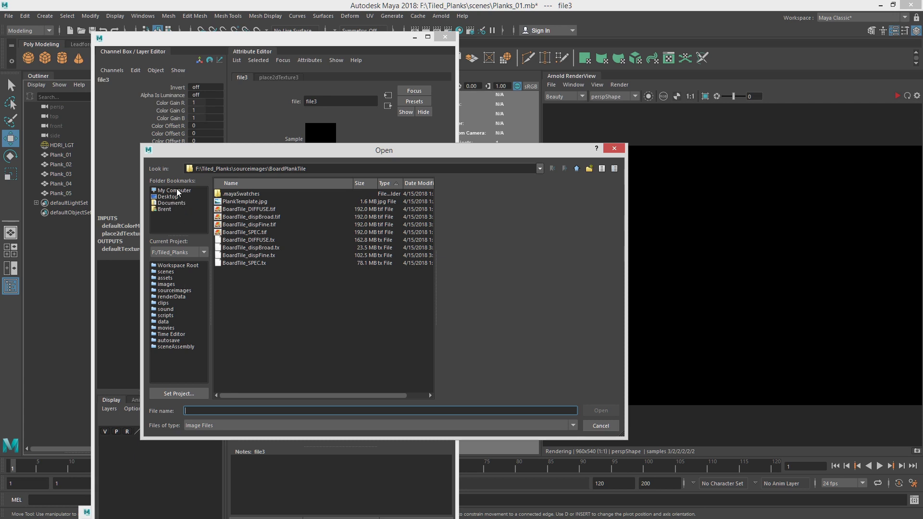
left_click(174, 191)
double_click(241, 216)
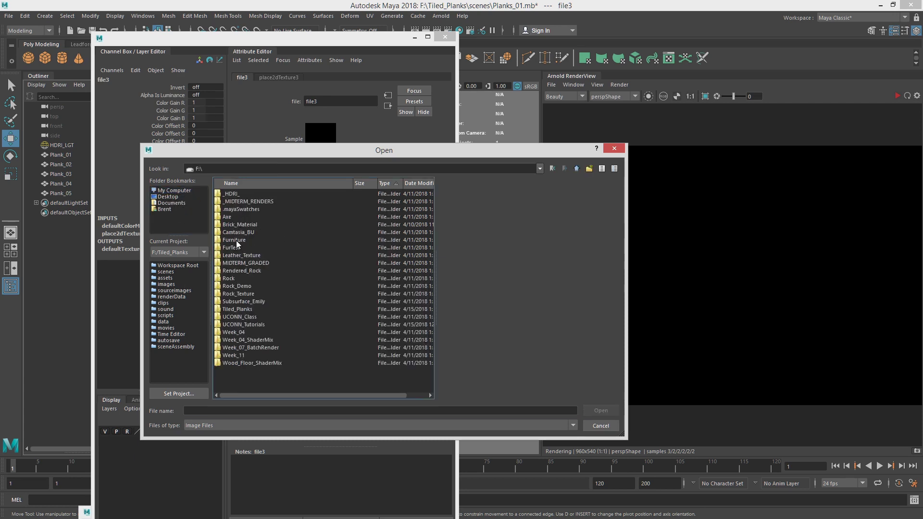
double_click(236, 195)
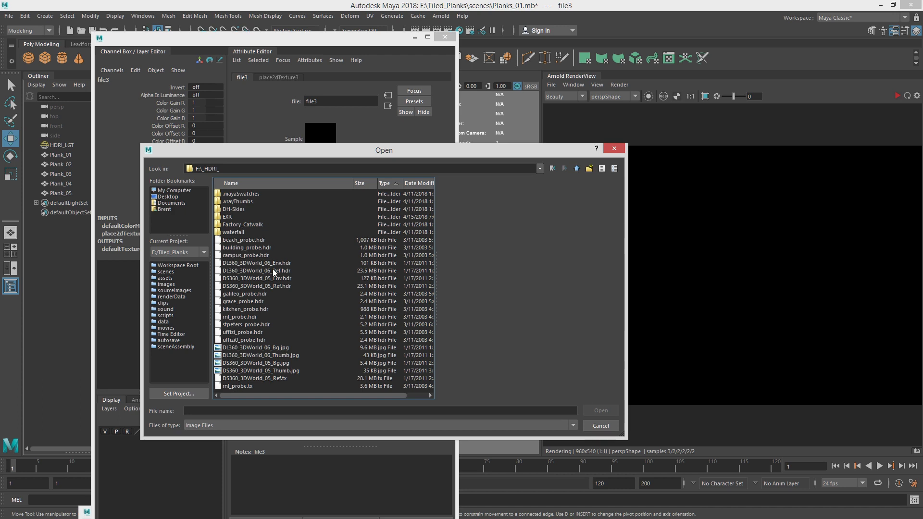
double_click(235, 216)
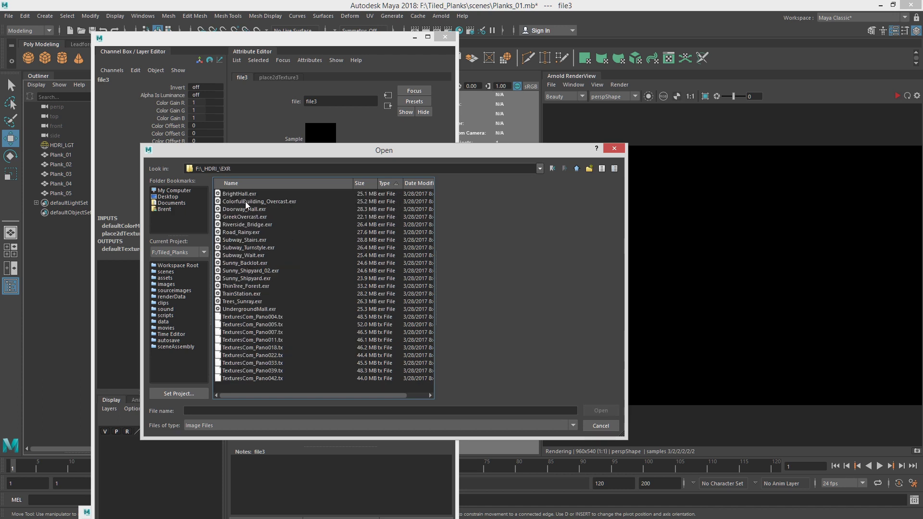
left_click(283, 202)
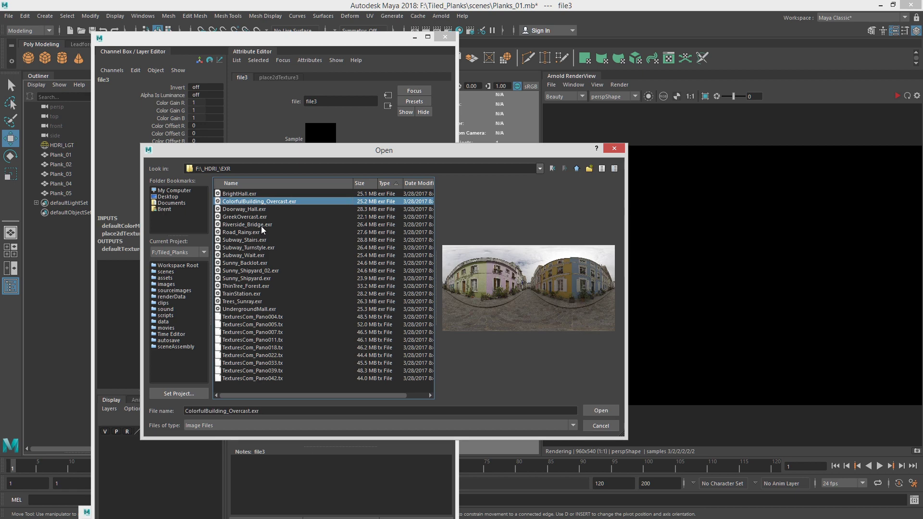
left_click(262, 225)
left_click(596, 410)
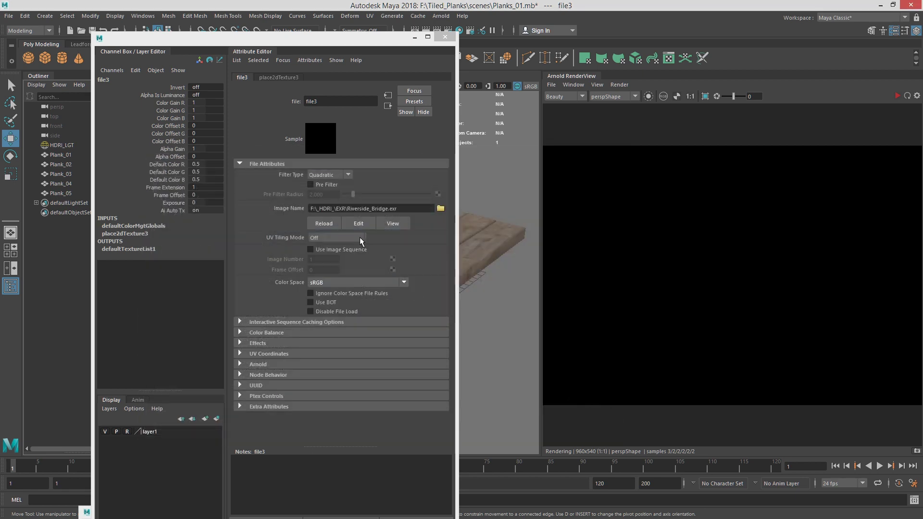
left_click(339, 283)
left_click(335, 349)
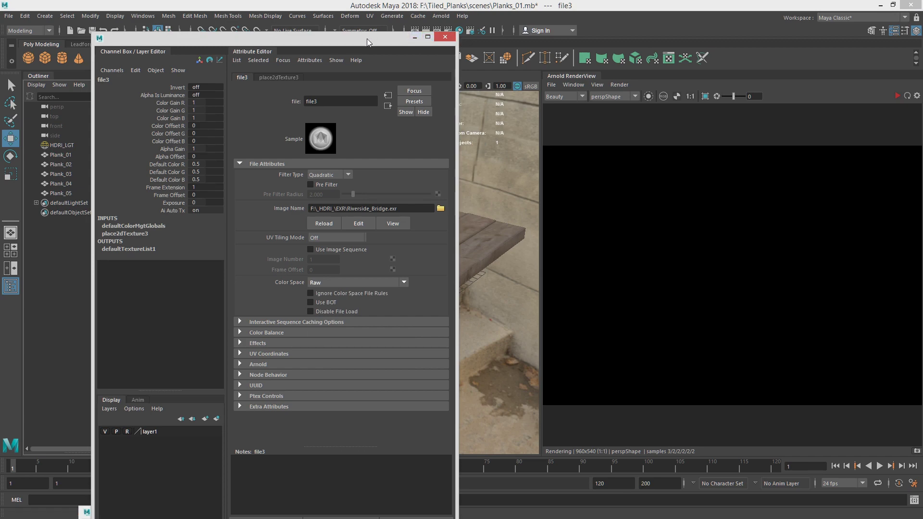
- Minimize the attribute window, start the Arnold render, and orbit the camera to see the planks against the sunlit river
left_click(415, 37)
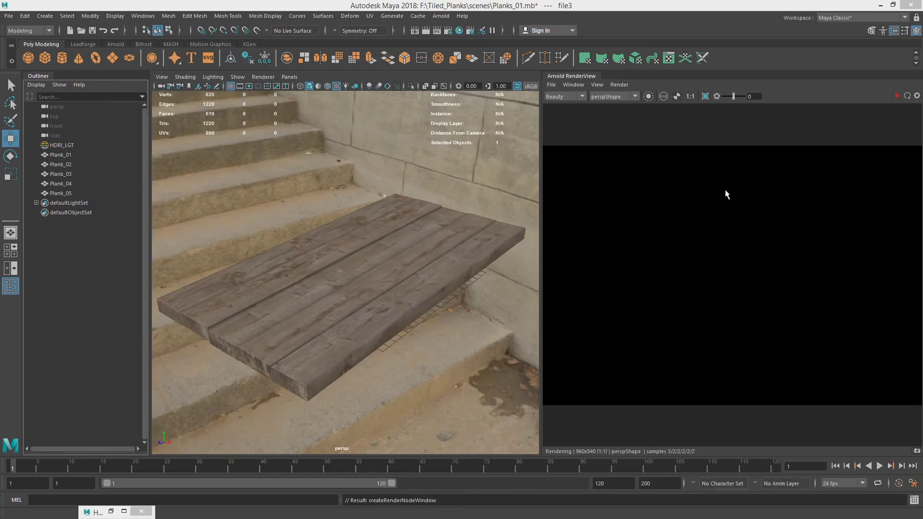
left_click(896, 96)
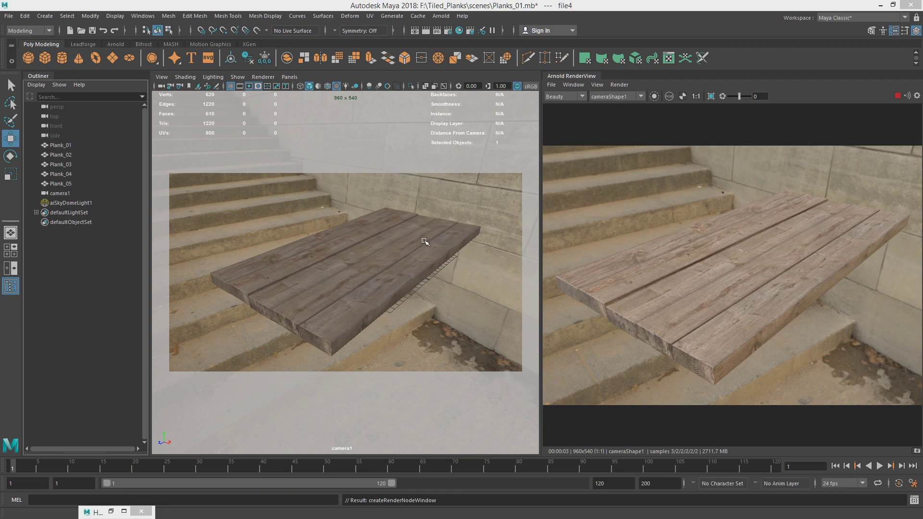
left_click_drag(425, 241, 284, 237, "alt")
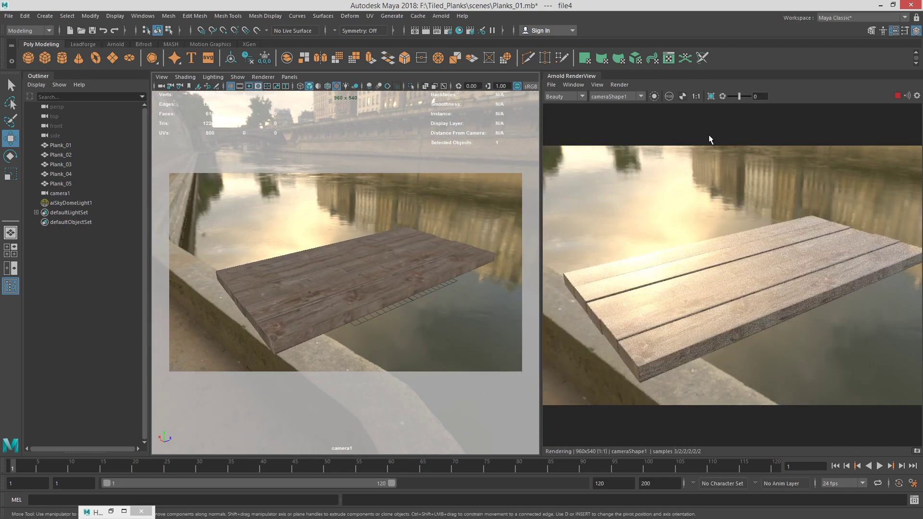
- Stop the Arnold render and reframe the planks from a higher camera angle
left_click(897, 96)
mouse_move(354, 261)
left_mouse_down("alt")
mouse_move(361, 226)
mouse_move(363, 273)
left_mouse_up("alt")
middle_click_drag(363, 274, 361, 255, "alt")
left_click_drag(361, 255, 345, 264, "alt")
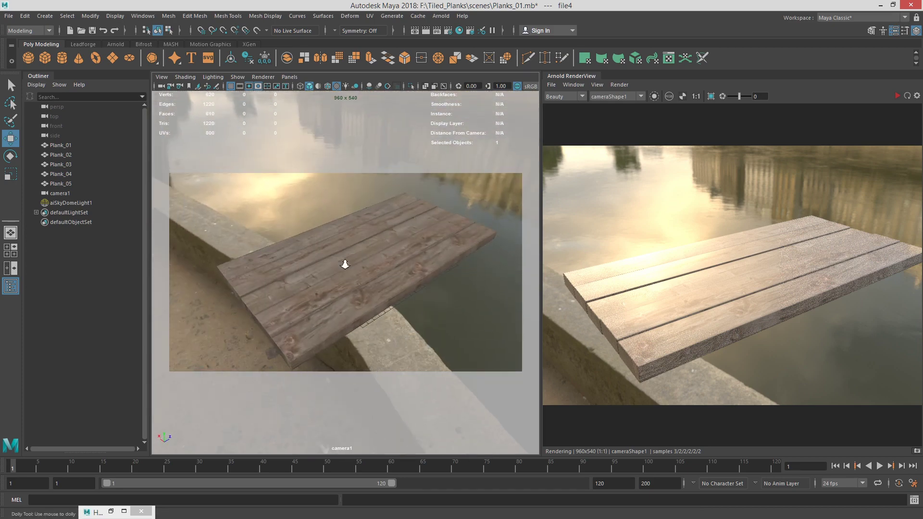
middle_click_drag(351, 271, 356, 255, "alt")
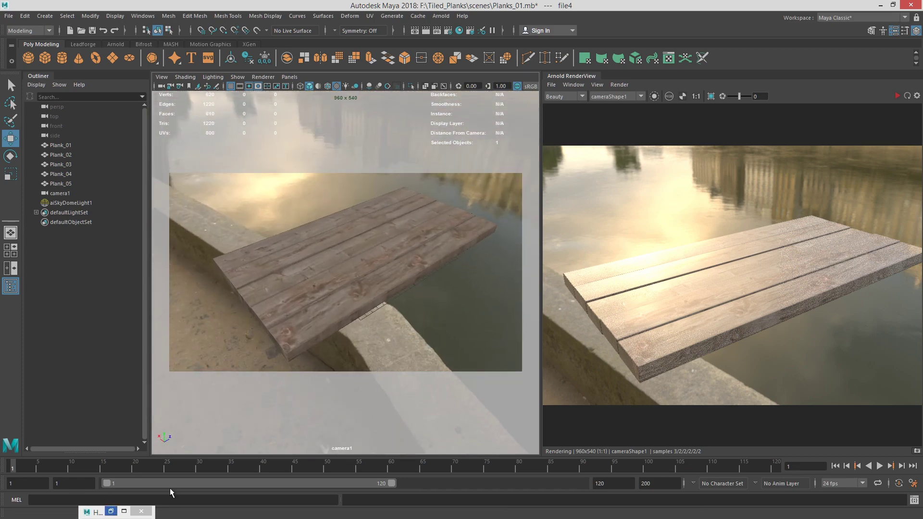
- Restore the Attribute Editor and Hypershade windows and graph the network of the planks' aiStandardSurface material
left_click(111, 511)
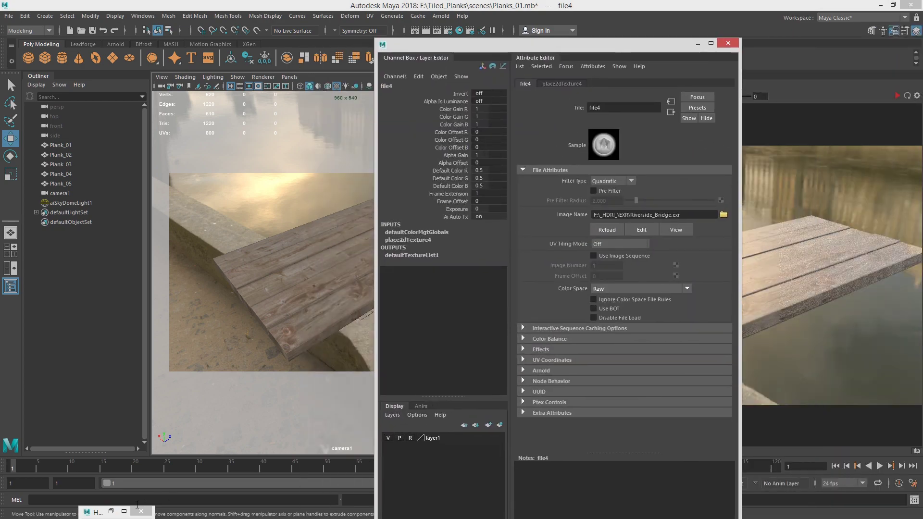
left_click(111, 511)
left_click_drag(628, 73, 428, 72)
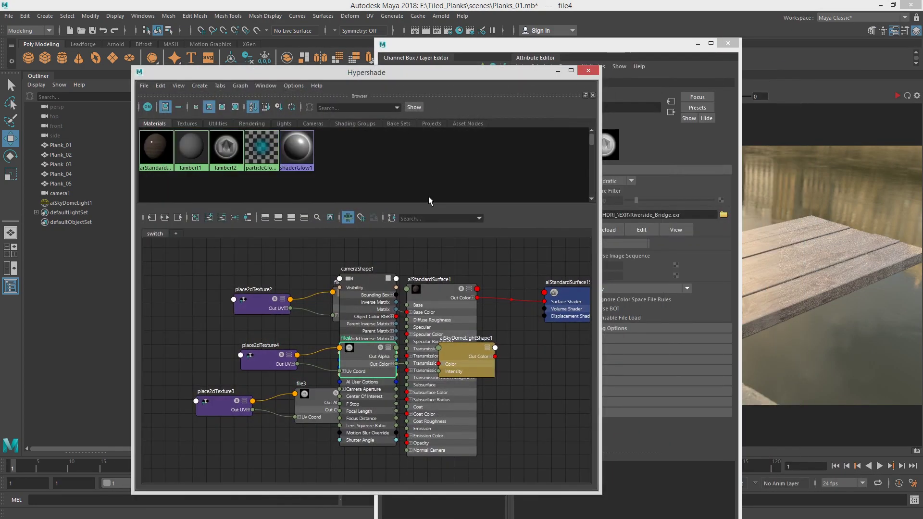
left_click_drag(471, 367, 520, 360)
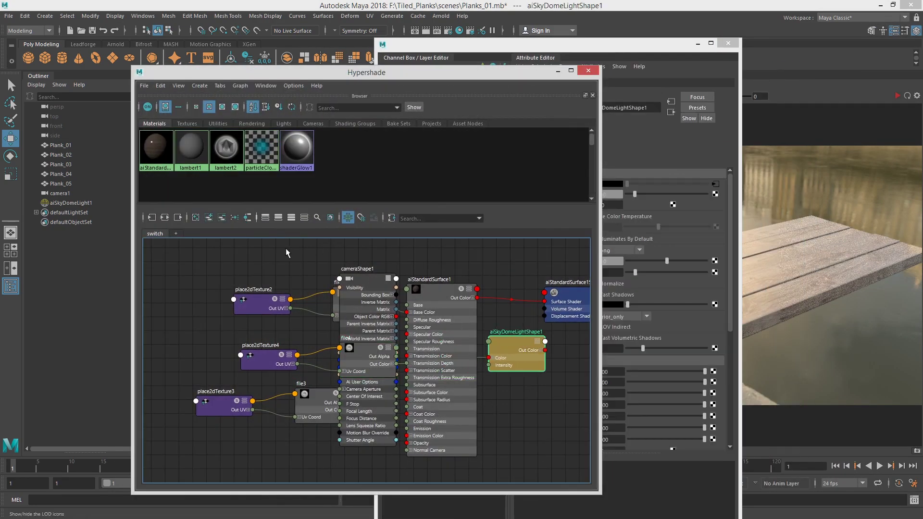
right_click_drag(150, 145, 163, 172)
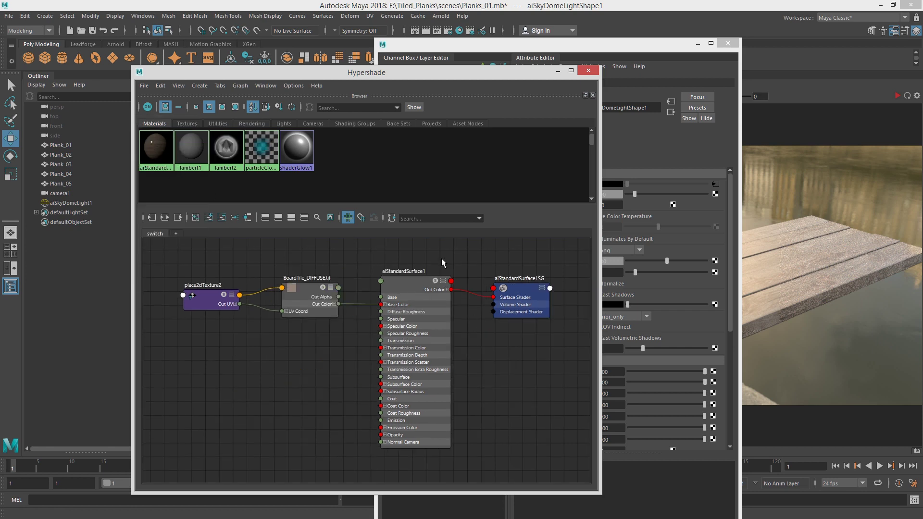
middle_click_drag(421, 259, 432, 266, "alt")
- Rename the Hypershade graph tab "switch" to Plank
double_click(162, 236)
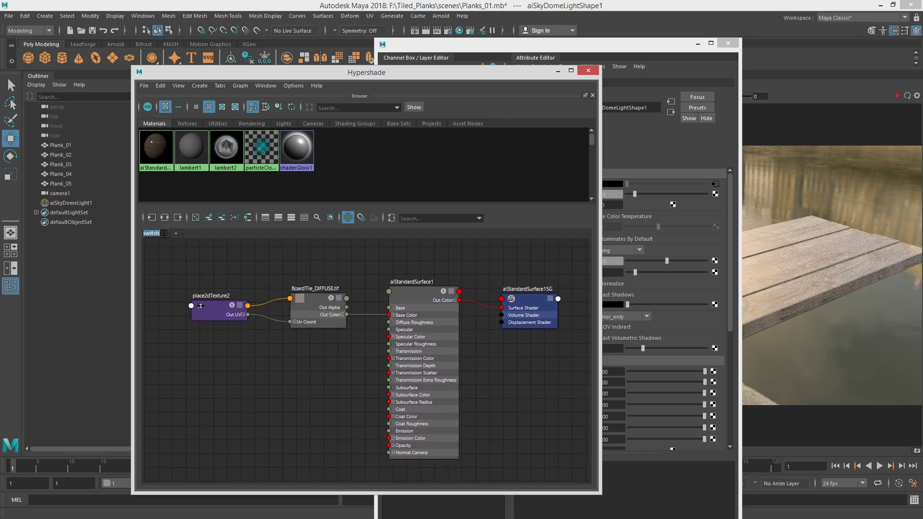
type("Plank")
key("Return")
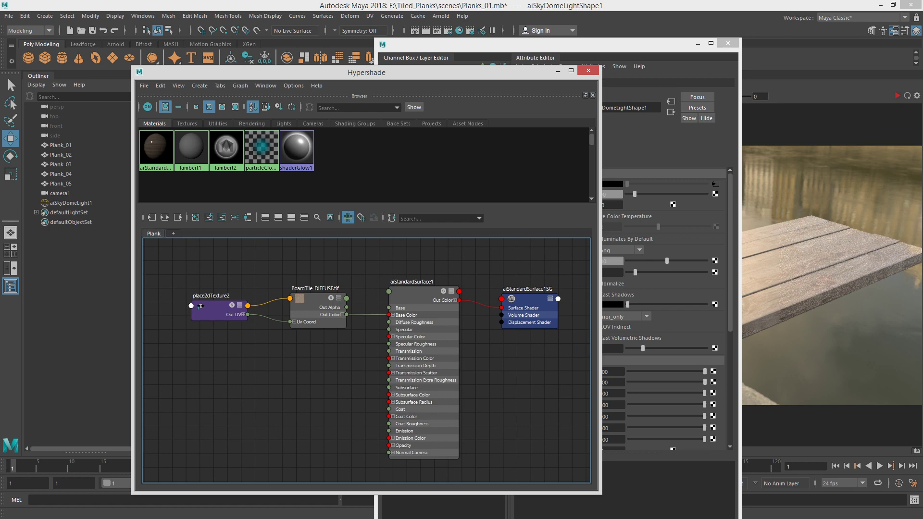
- Arrange the Hypershade and Attribute Editor side by side and rename the aiStandardSurface1 material to Plank_MTL
left_click(415, 329)
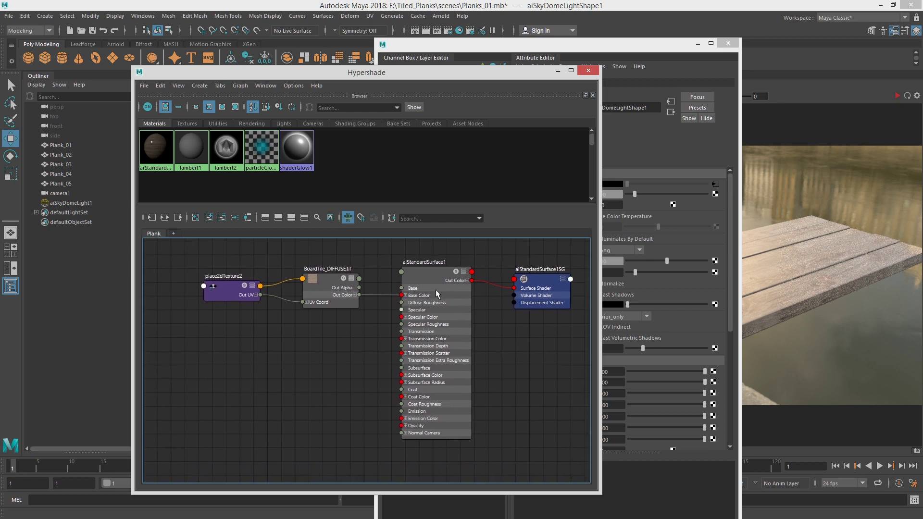
left_click_drag(496, 74, 426, 80)
left_click_drag(495, 41, 627, 24)
type("Plank_MTL")
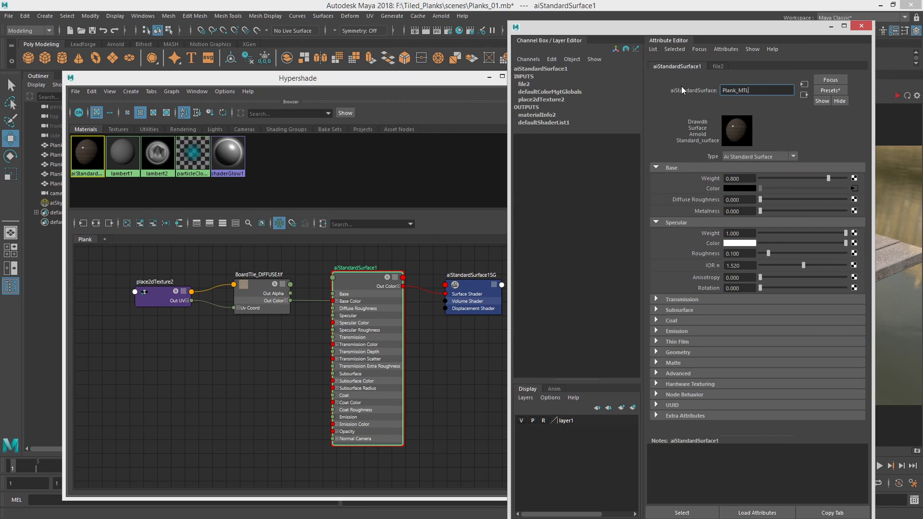
key("Return")
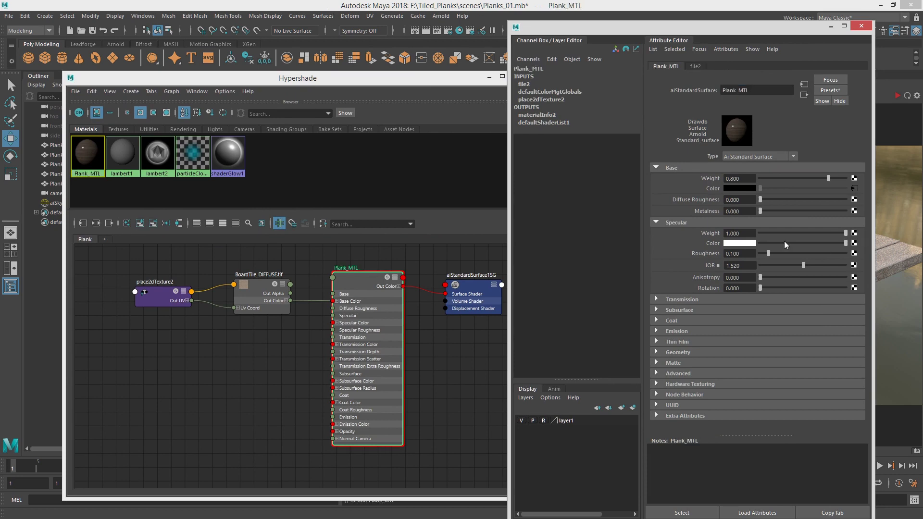
- Connect a File texture to the Specular Color of Plank_MTL and open the browser for its image
left_click(854, 243)
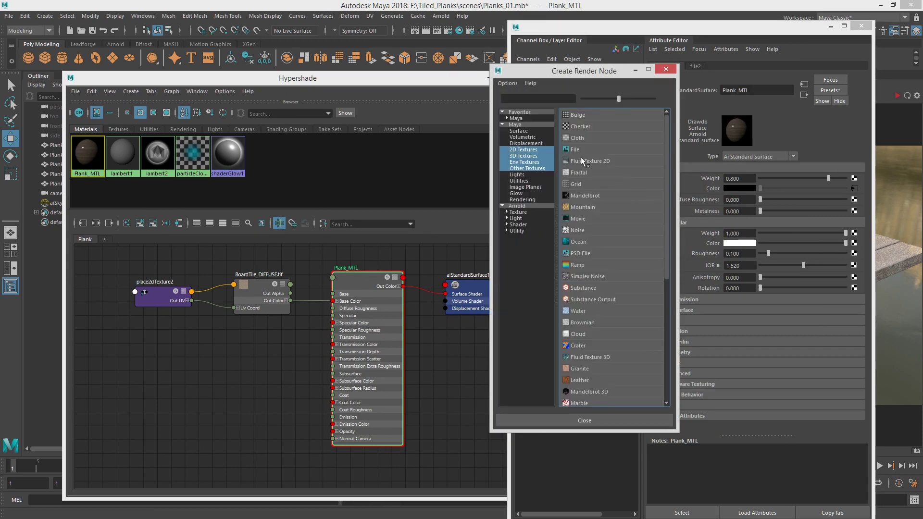
left_click(577, 150)
left_click(858, 197)
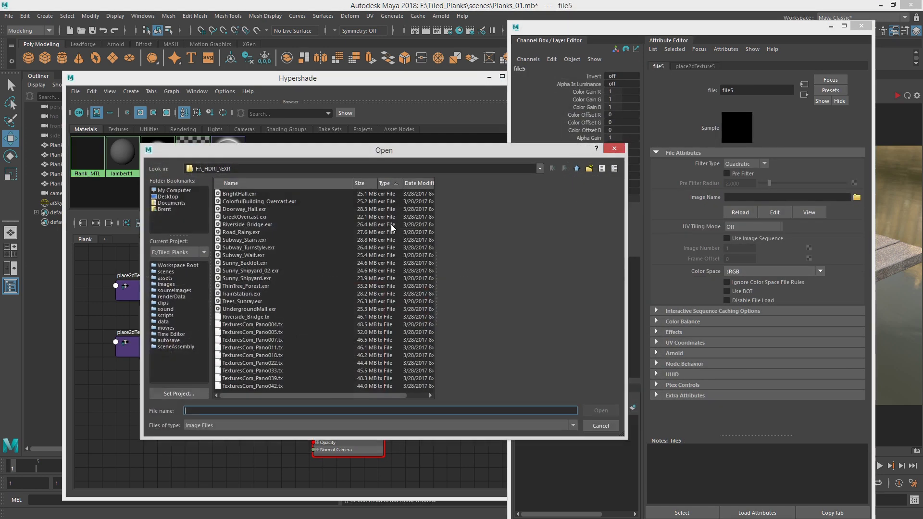
- Load BoardTile_SPEC.tif from the project's sourceimages/BoardPlankTile folder as the image of the file5 texture
left_click(201, 289)
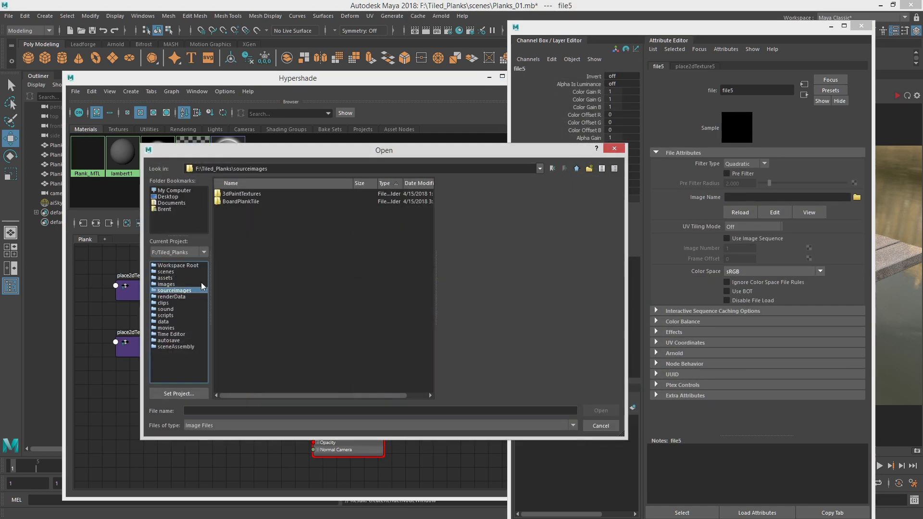
double_click(249, 204)
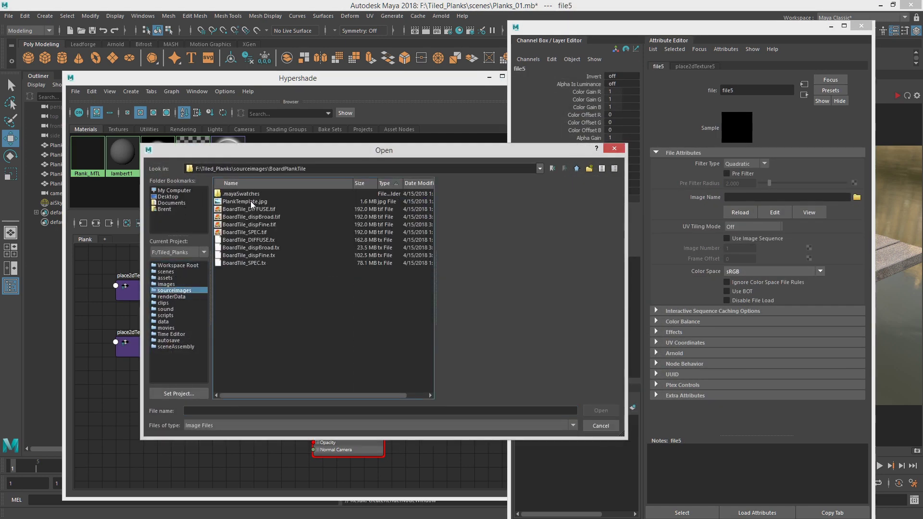
left_click(265, 232)
left_click(600, 411)
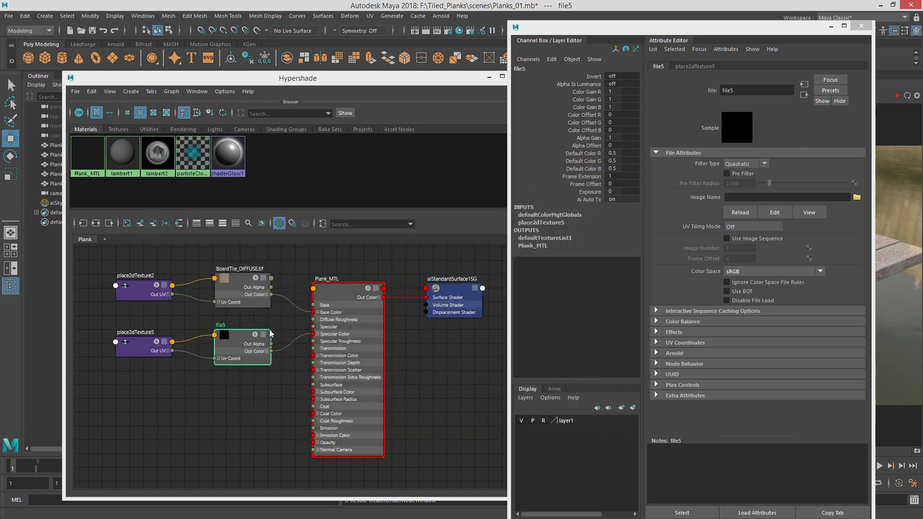
- Move both file textures and their place2dTexture nodes farther from Plank_MTL to make room in the graph
scroll(298, 333, "up", 1)
middle_click_drag(239, 313, 296, 330, "alt")
left_click_drag(212, 267, 365, 403)
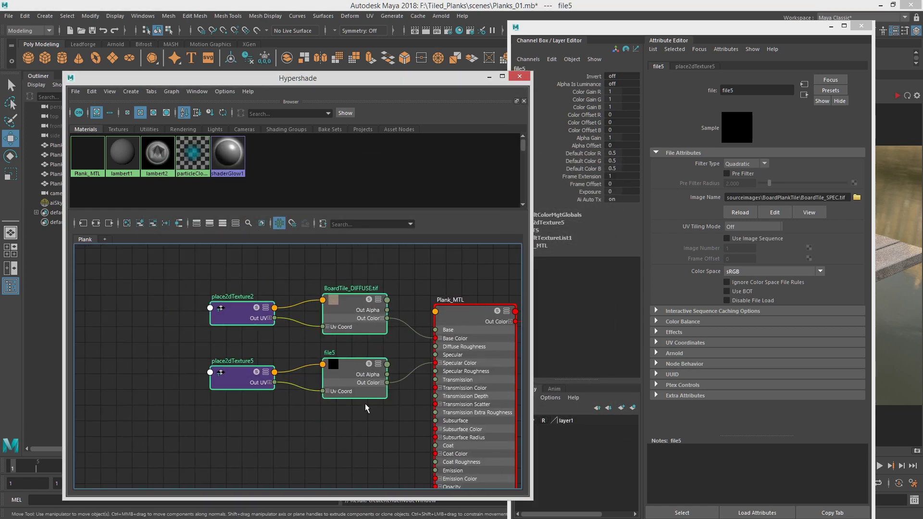
left_click_drag(355, 363, 261, 359)
- Create an aiRange node beside file5 and connect file5's Out Color to its Input
left_click(334, 402)
key("Tab")
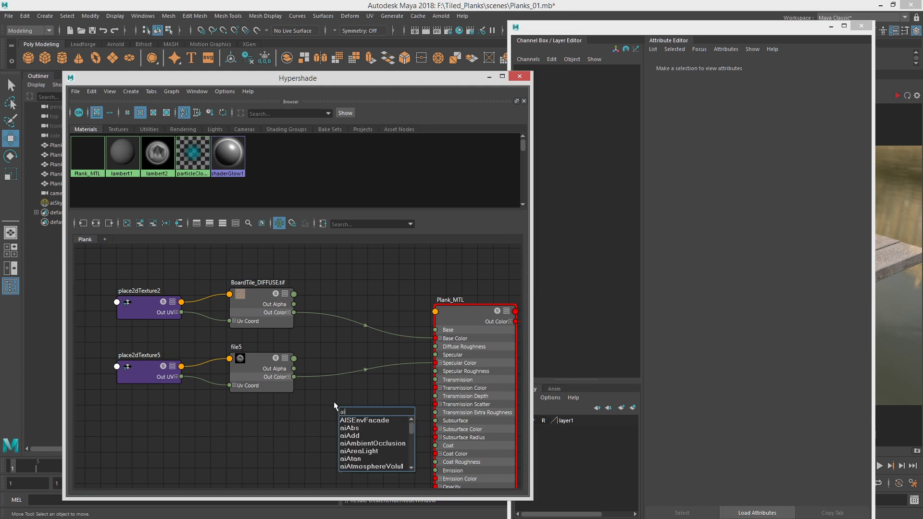
type("a")
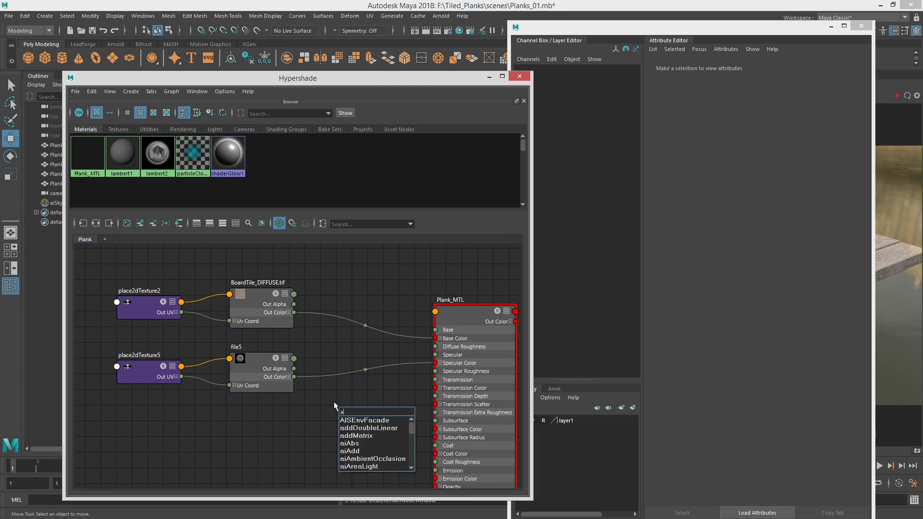
type("irange")
key("Return")
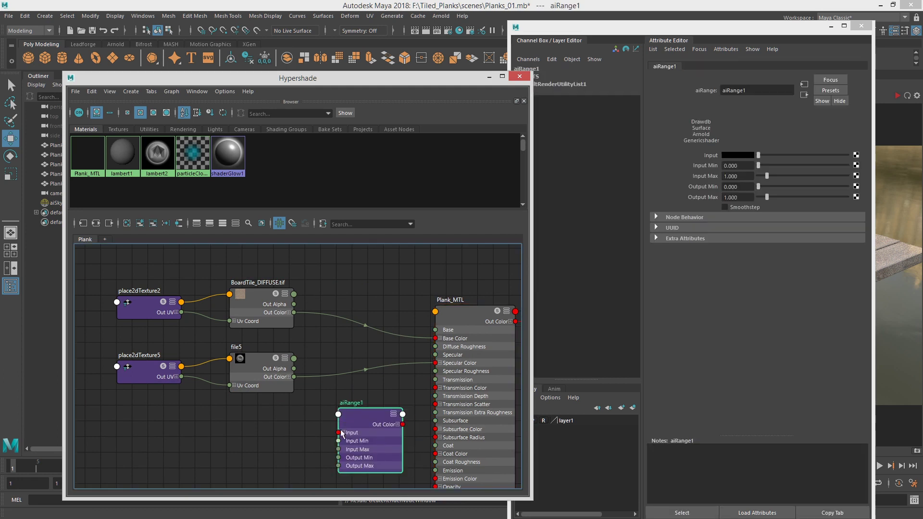
left_click_drag(341, 429, 325, 383)
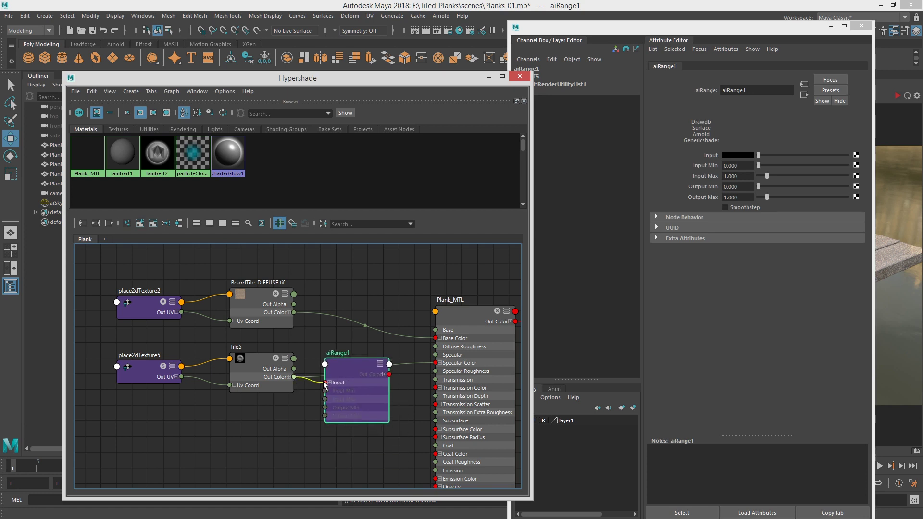
- Rename the file5 texture node as plankSpec
left_click(260, 360)
double_click(730, 90)
type("pla")
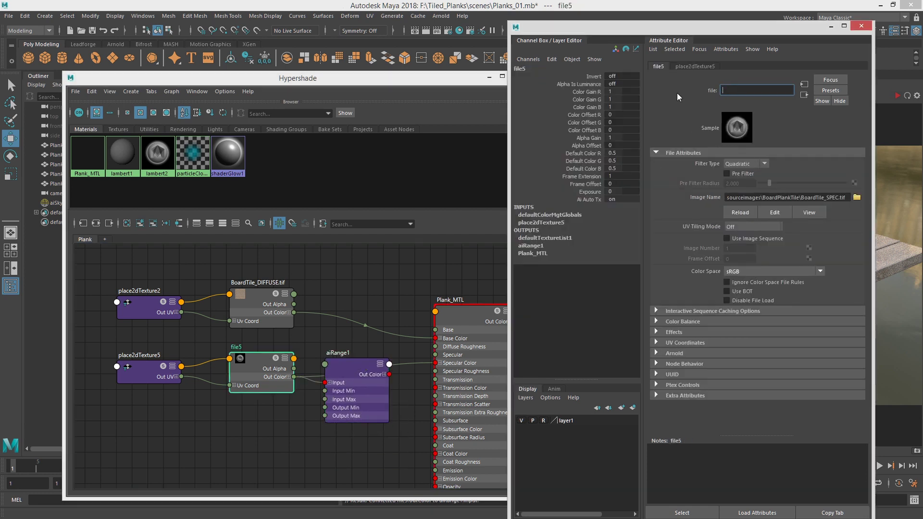
type("nkSpec")
key("Return")
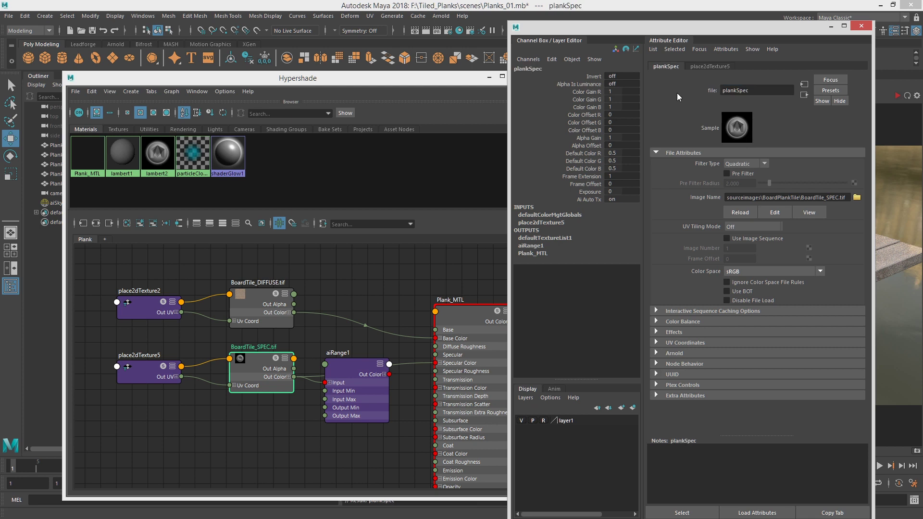
- Align the aiRange node with the specular texture and rename it as PlankSpec_Range
left_click_drag(350, 372, 345, 359)
left_click_drag(751, 91, 663, 89)
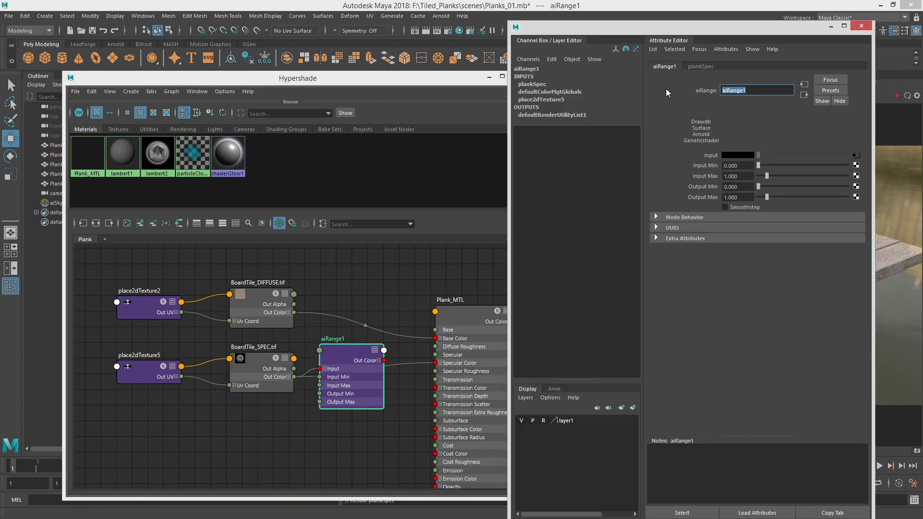
type("PlankSpec_Range")
key("Return")
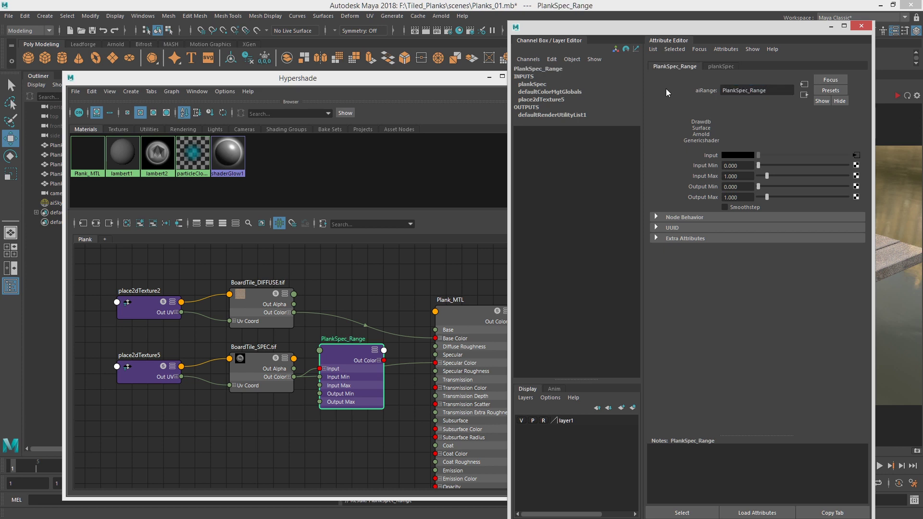
- Connect PlankSpec_Range's Out Color to Plank_MTL's Specular Color and uncover the Arnold render view
left_click_drag(384, 361, 436, 363)
left_click_drag(447, 73, 447, 82)
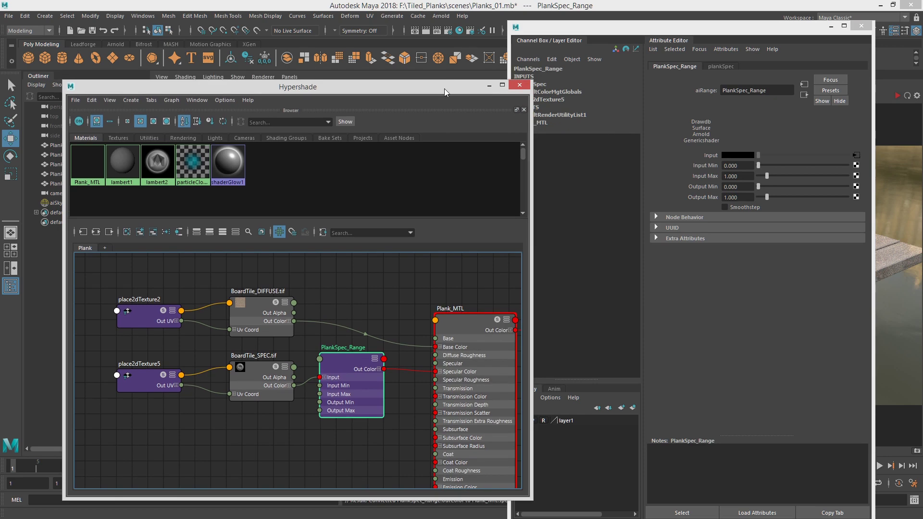
left_click_drag(663, 29, 922, 60)
- Start the Arnold render with isolation of the selection enabled and isolate the PlankSpec_Range node
left_click(655, 96)
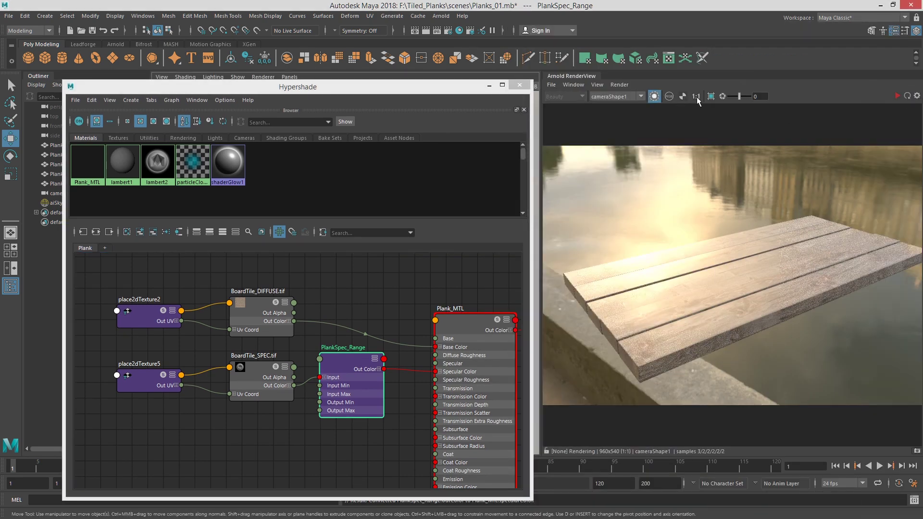
left_click(897, 96)
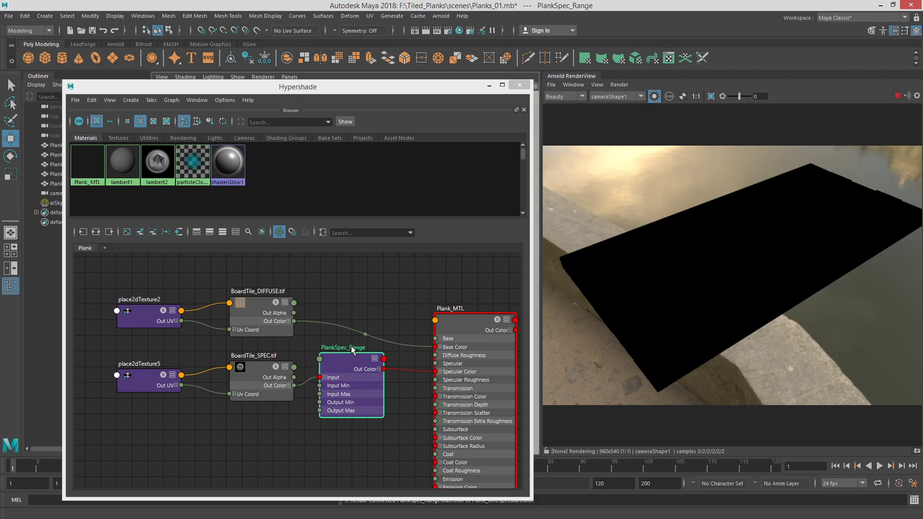
left_click(338, 365)
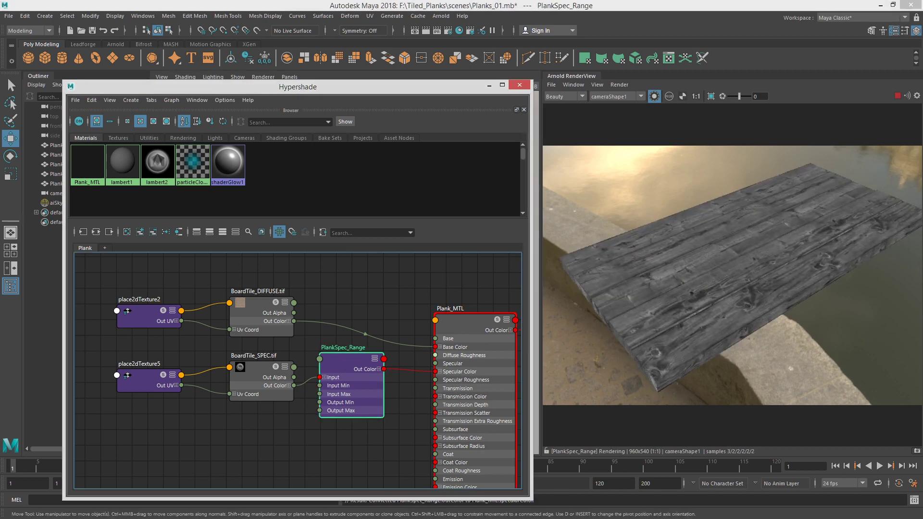
- Set PlankSpec_Range's Input Max to about 0.163, close its attributes and turn off isolation in the render view
key("ctrl+a")
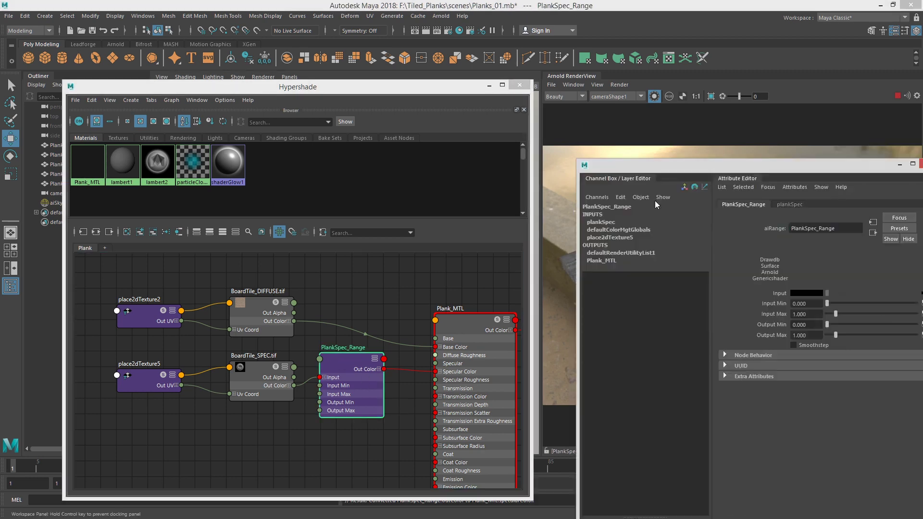
left_click_drag(484, 308, 477, 310)
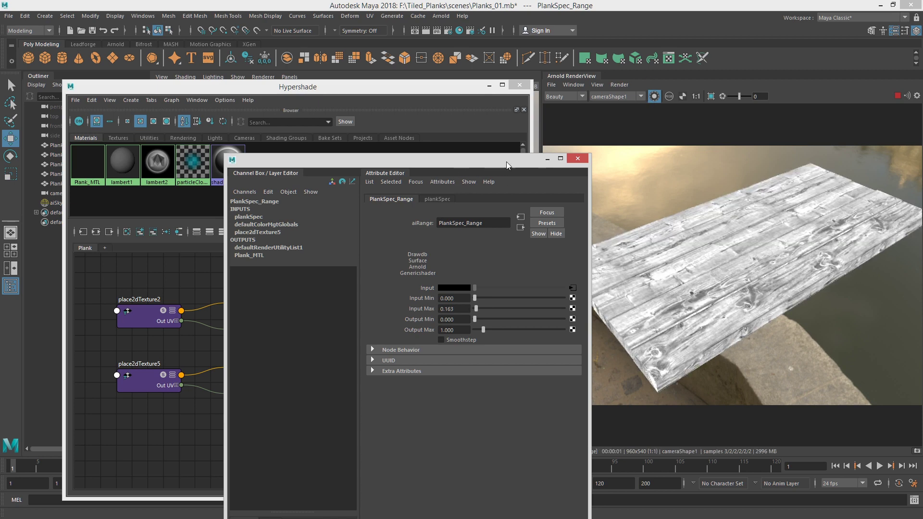
left_click(577, 158)
left_click(654, 97)
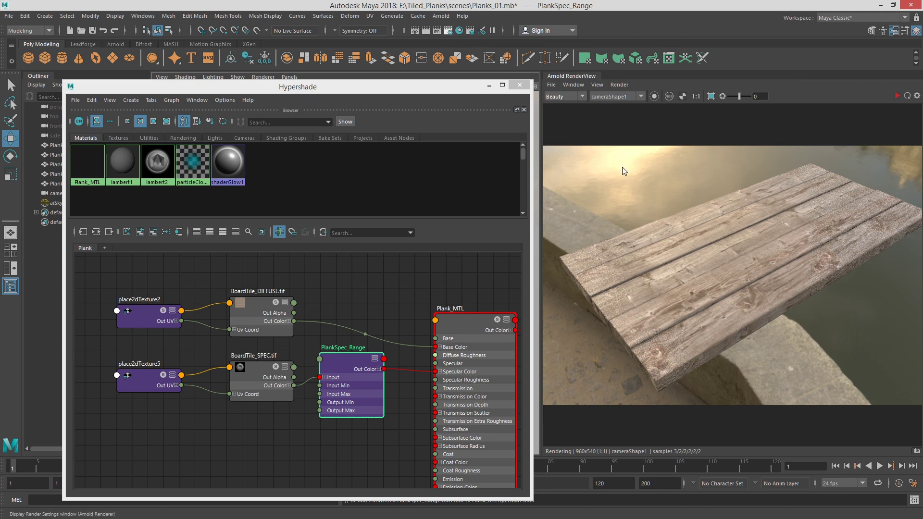
- Show the AOV settings in Render Settings and list the <builtin> AOV group
left_click(545, 122)
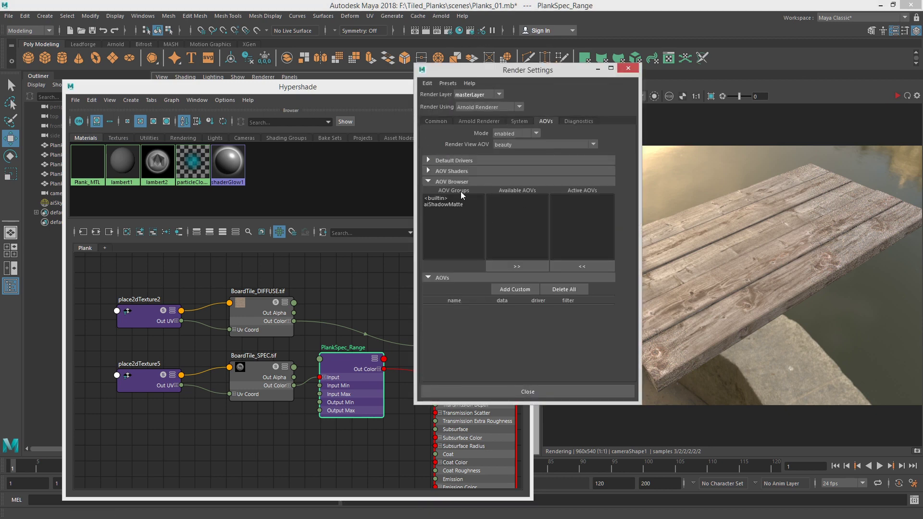
left_click(443, 198)
scroll(524, 221, "down", 3)
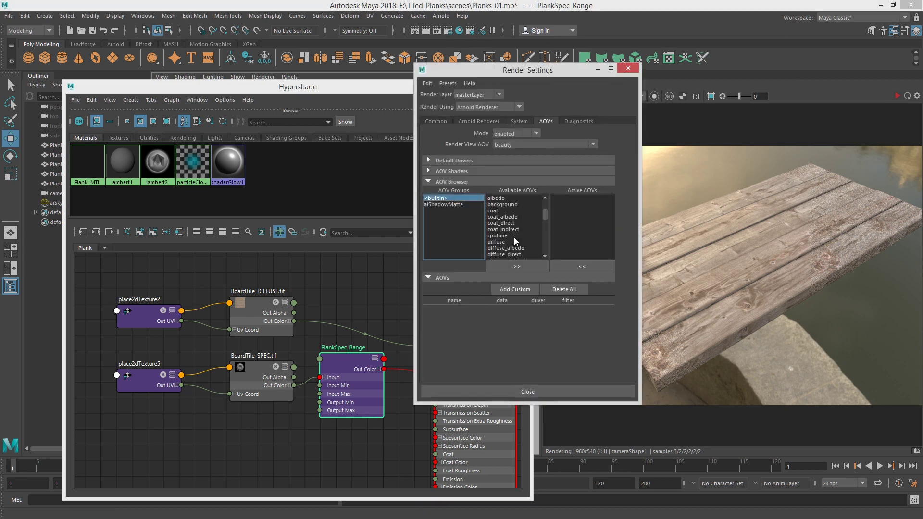
left_click(527, 243)
left_click(524, 229, "shift")
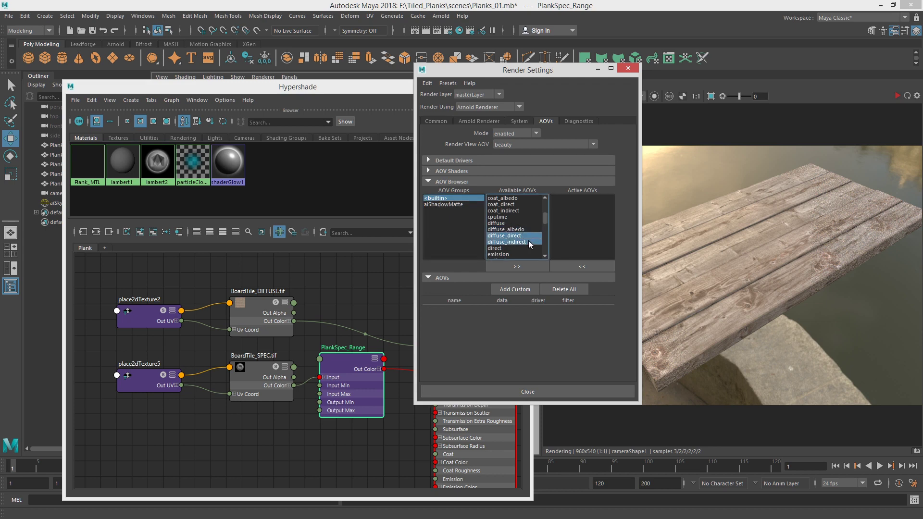
scroll(522, 230, "down", 1)
left_click(527, 238)
scroll(528, 249, "down", 2)
left_click(529, 255, "shift")
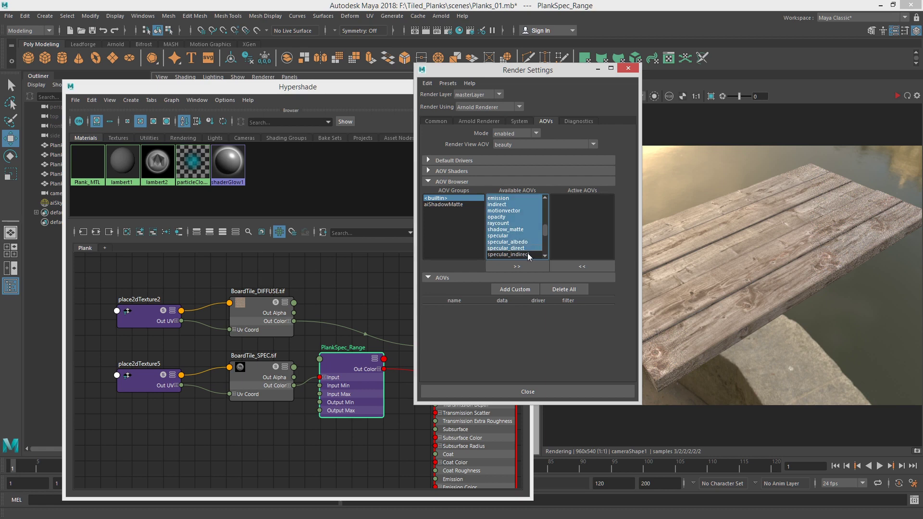
left_click(528, 249)
left_click(528, 253, "shift")
- Make diffuse_direct, diffuse_indirect, specular_direct and specular_indirect active AOVs and close the render settings
scroll(528, 229, "up", 2)
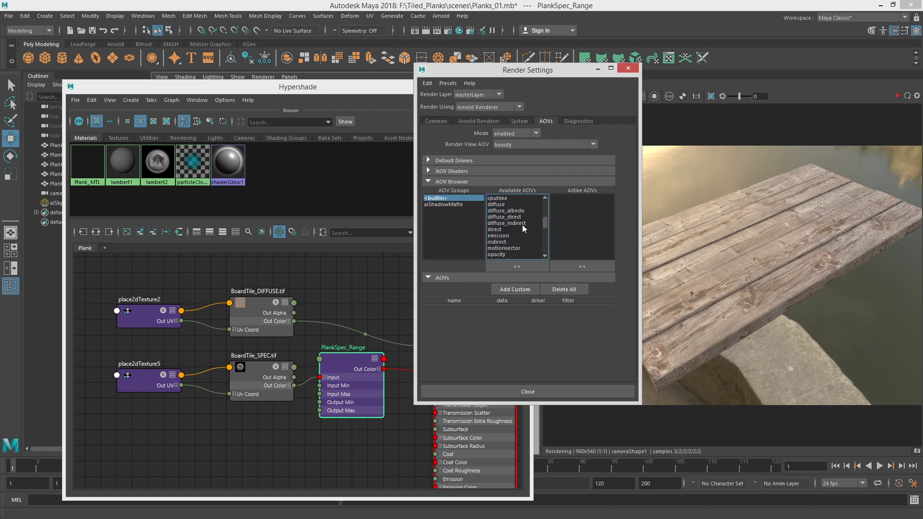
left_click(523, 224)
left_click(523, 217, "ctrl")
scroll(528, 226, "down", 3)
left_click(525, 236, "ctrl")
left_click(525, 242, "ctrl")
left_click(526, 266)
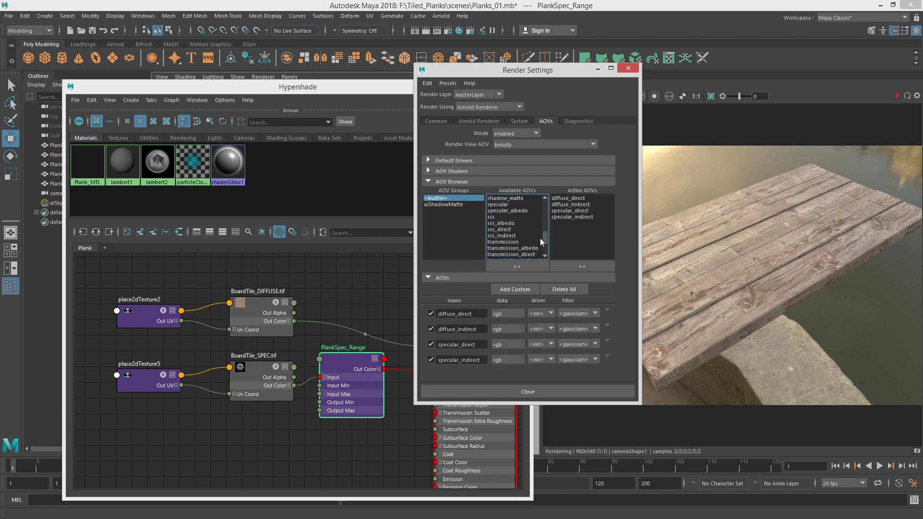
left_click(528, 391)
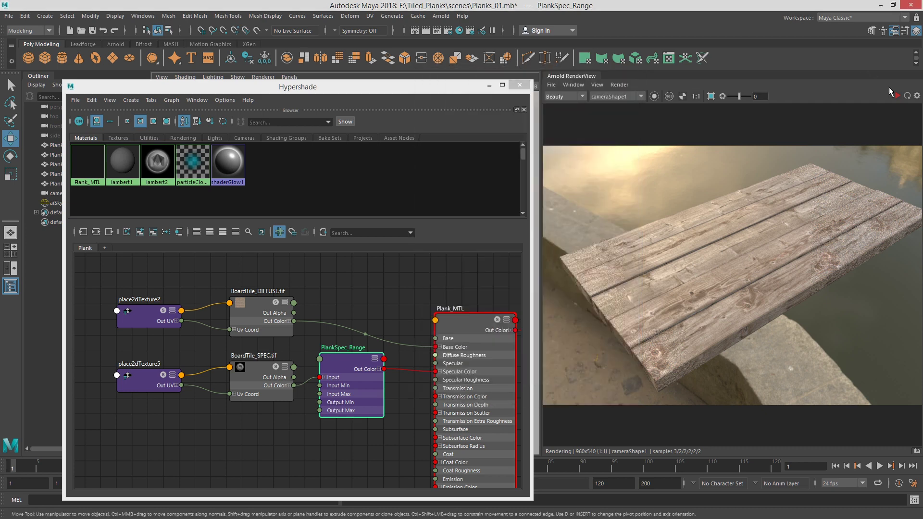
- Display the specular_direct AOV in the render view and orbit the camera to a lower angle on the planks
left_click(587, 97)
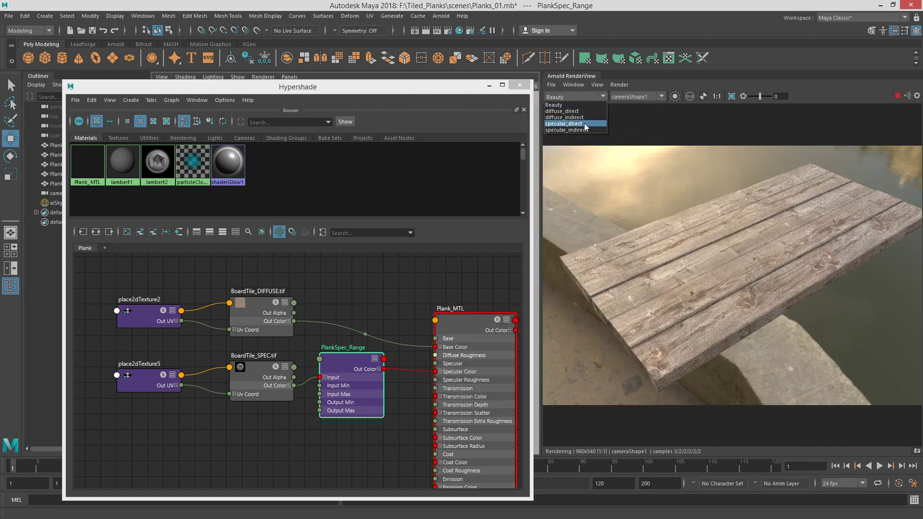
left_click(585, 124)
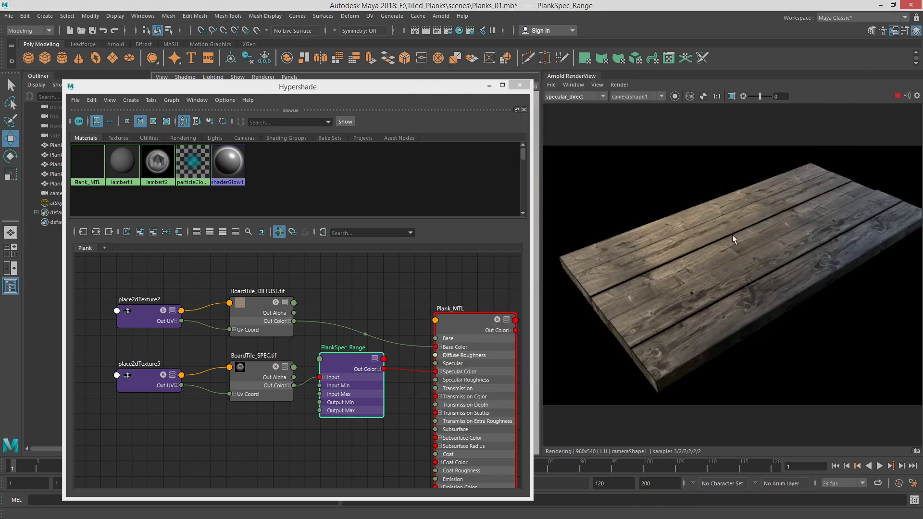
left_click_drag(431, 87, 458, 291)
left_click_drag(435, 236, 416, 207, "alt")
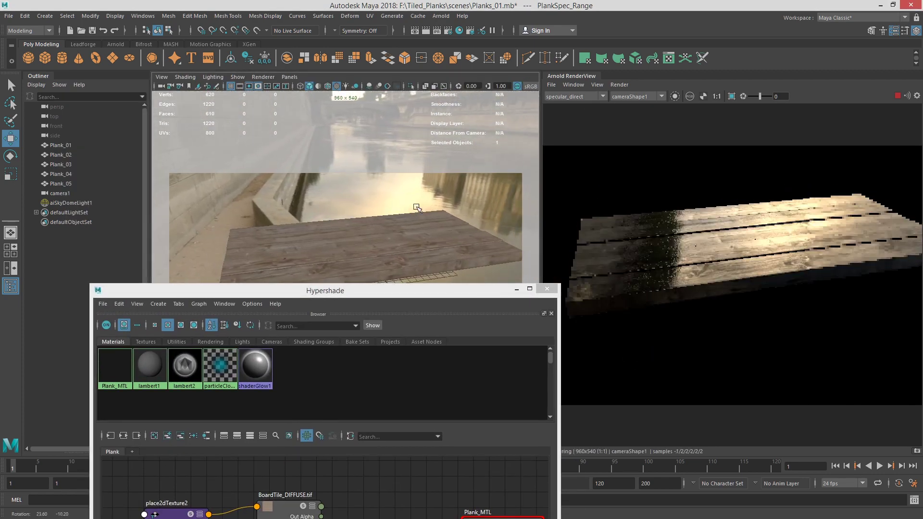
- Switch the render view back to Beauty, move the Hypershade window back up and stop the render
left_click(575, 96)
left_click(580, 105)
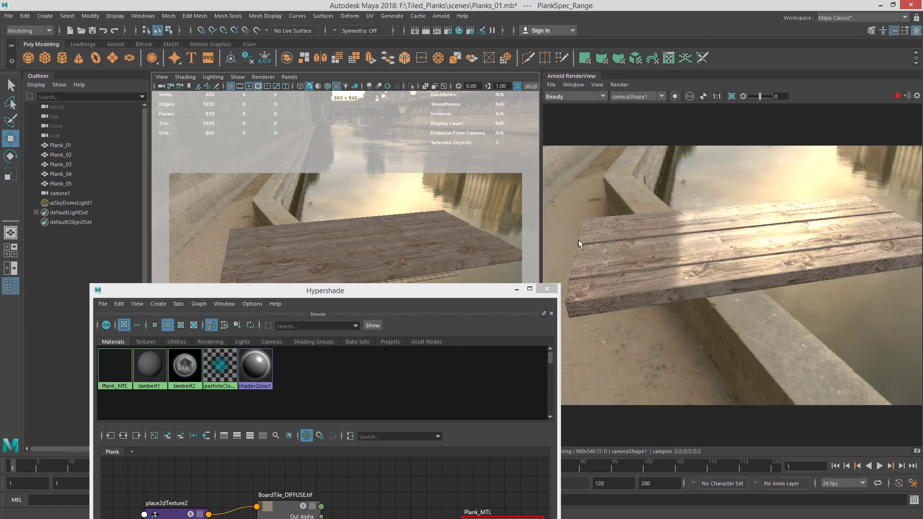
left_click_drag(405, 290, 387, 81)
left_click(897, 95)
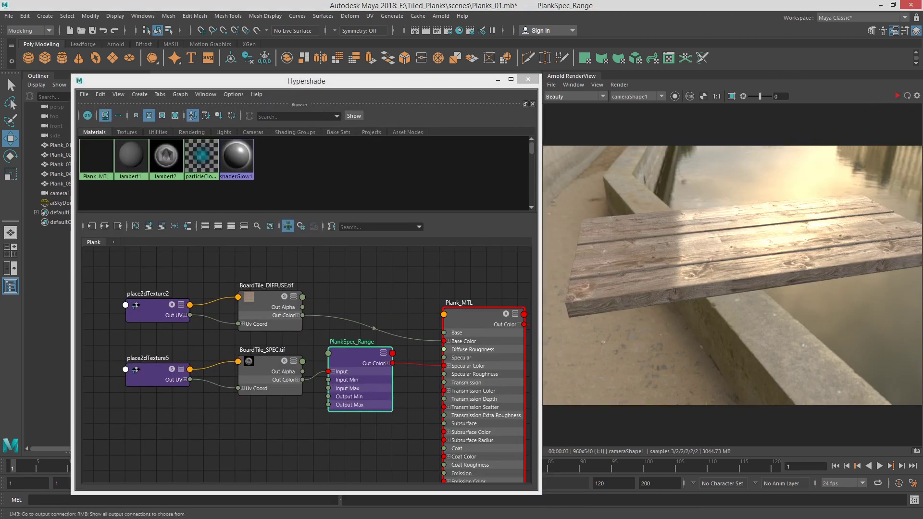
- Restart the render with a crop region across the planks' shadow edge and set Plank_MTL's specular Roughness to about 0.261
left_click(475, 316)
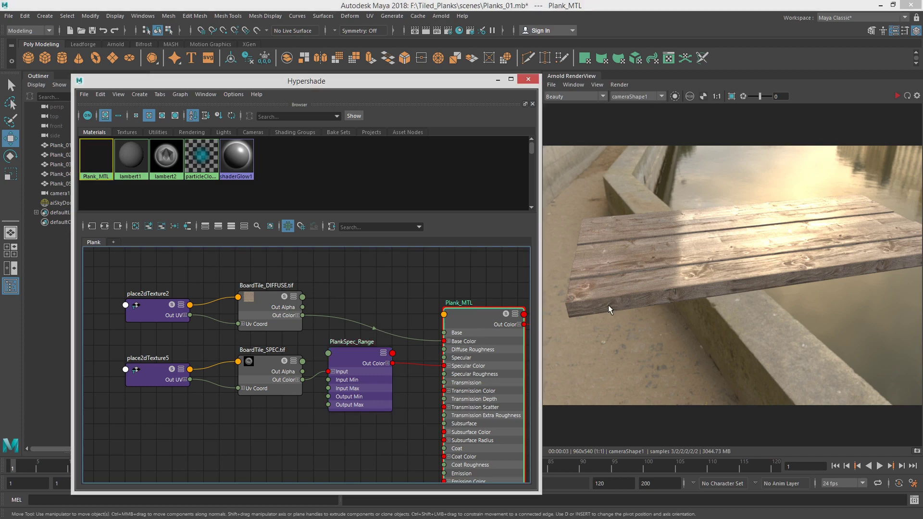
left_click_drag(922, 120, 211, 110)
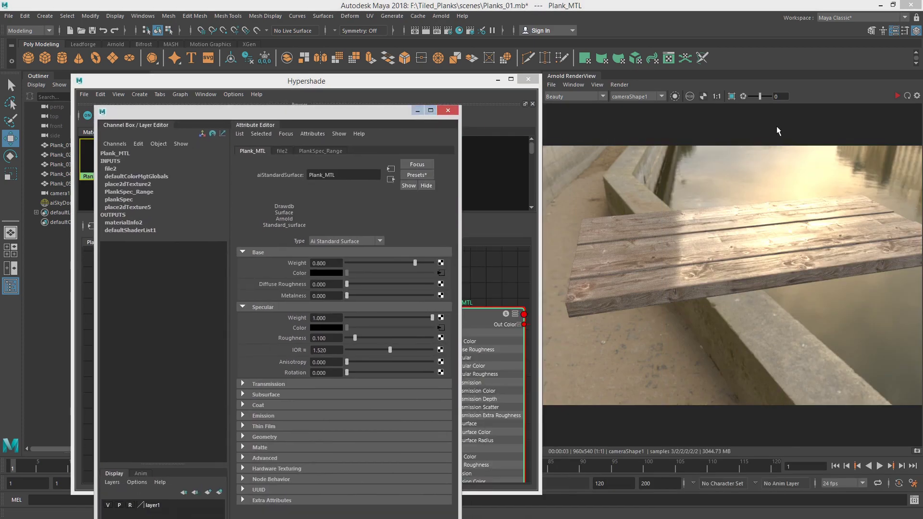
left_click(897, 96)
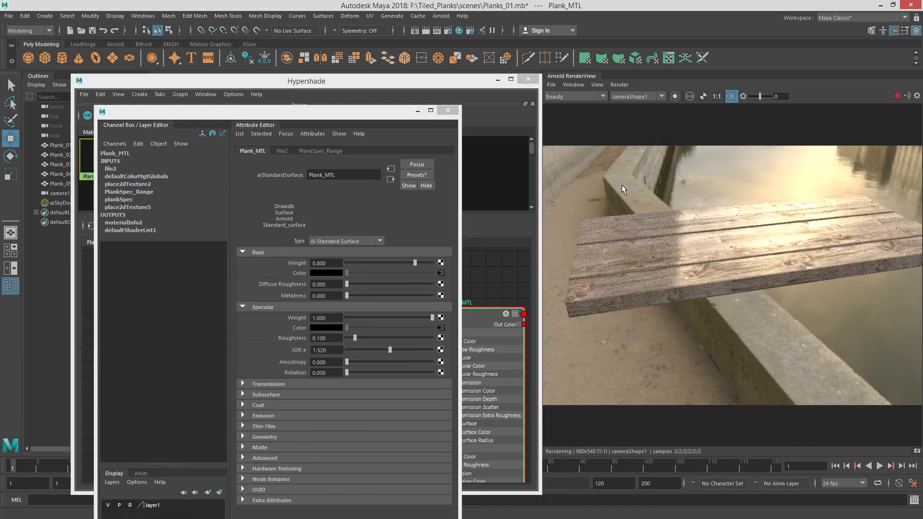
left_click_drag(622, 190, 777, 312)
left_click_drag(369, 339, 371, 340)
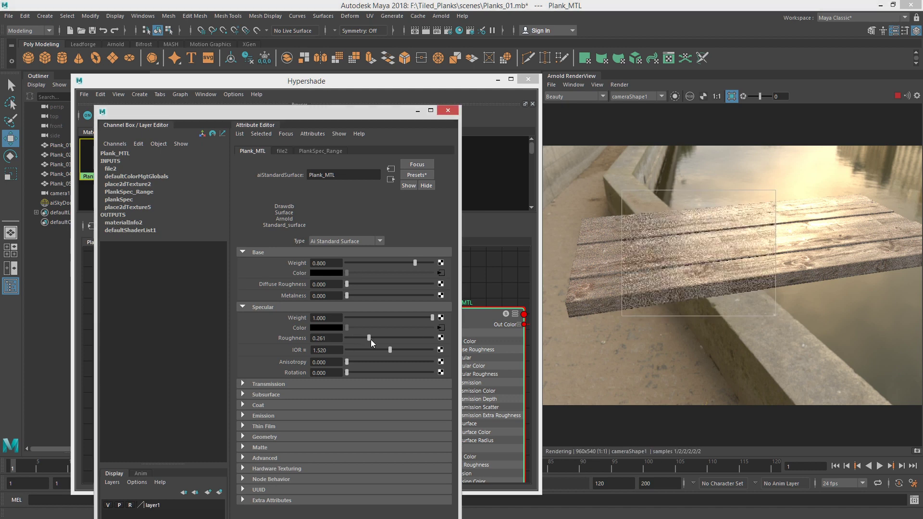
- Display the specular_direct AOV in the render view and raise Plank_MTL's specular Roughness to about 0.307
left_click(574, 97)
left_click(567, 129)
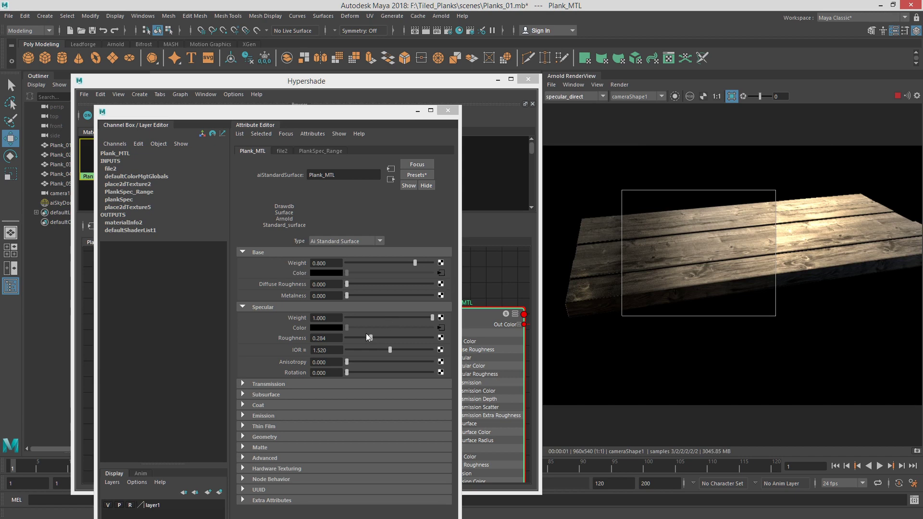
mouse_move(378, 339)
left_mouse_down()
mouse_move(342, 339)
mouse_move(382, 342)
mouse_move(373, 342)
left_mouse_up()
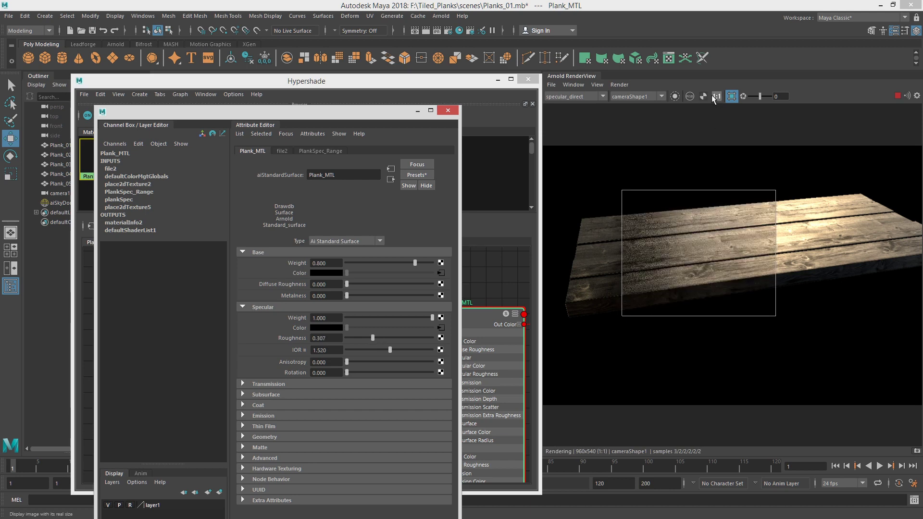
- Turn off the render's crop region and move the Attribute Editor and Hypershade windows down to uncover the viewport
left_click(732, 96)
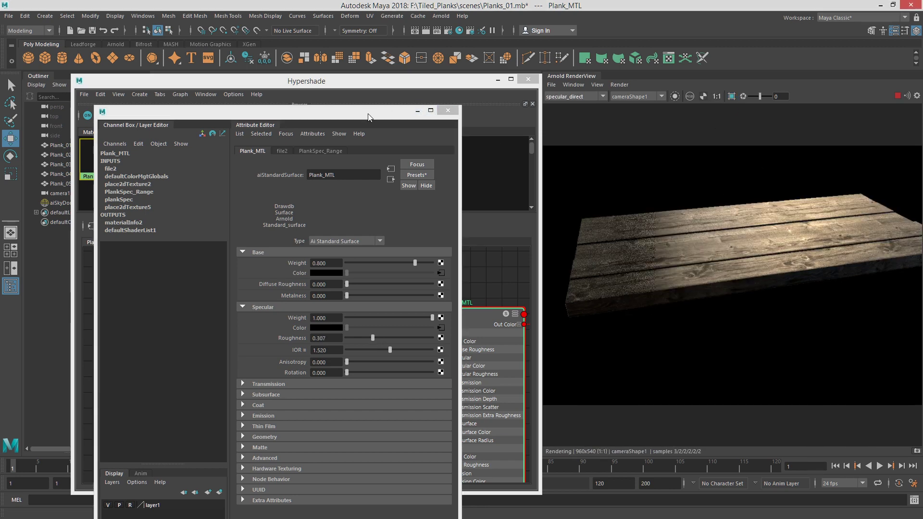
left_click_drag(369, 117, 404, 179)
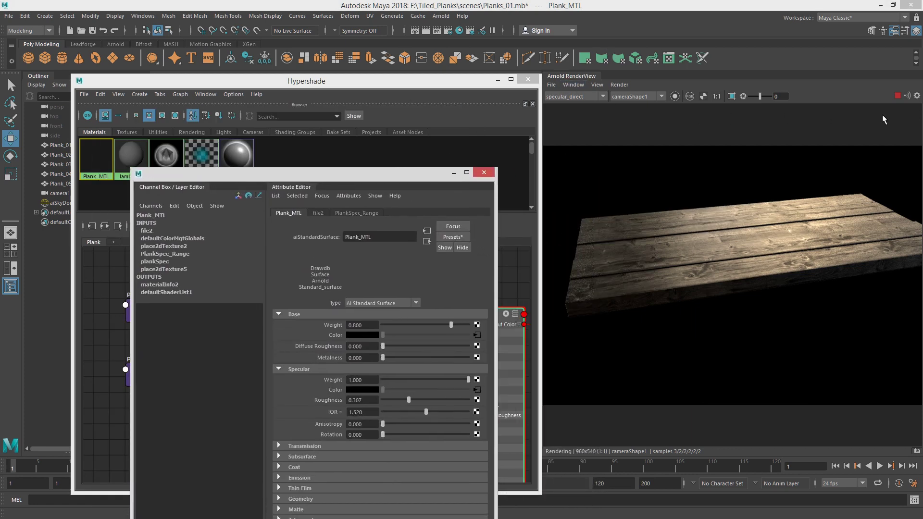
left_click_drag(433, 80, 699, 345)
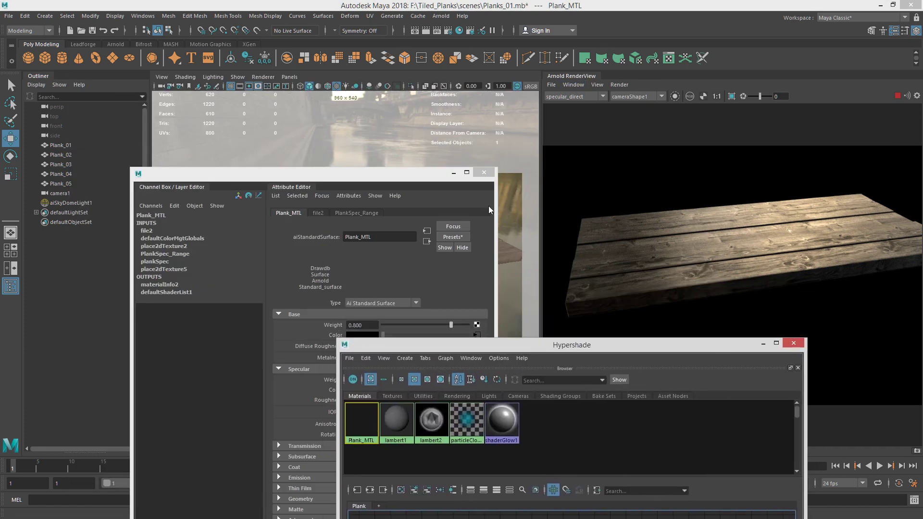
left_click_drag(430, 173, 386, 263)
- Switch the render view back to Beauty and orbit the camera slightly around the planks
left_click(580, 97)
left_click(569, 105)
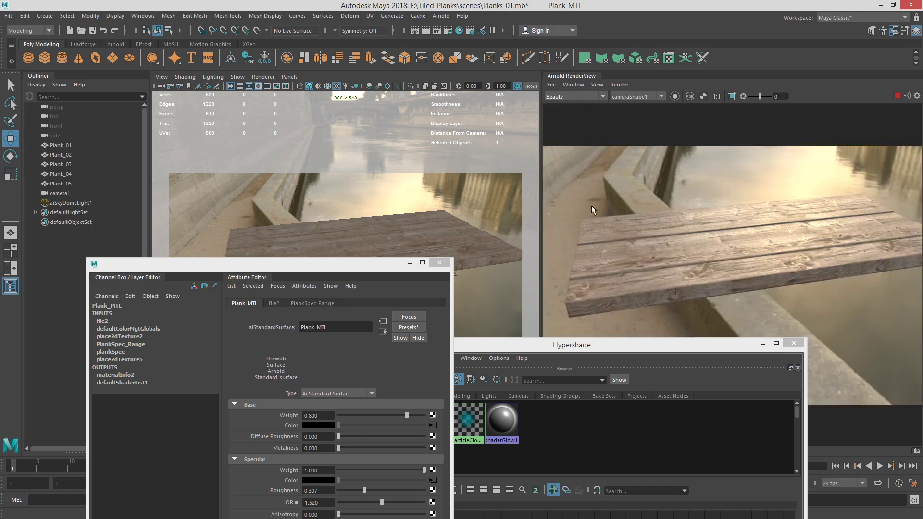
mouse_move(373, 206)
left_mouse_down("alt")
mouse_move(518, 205)
mouse_move(439, 200)
mouse_move(437, 179)
mouse_move(373, 206)
left_mouse_up("alt")
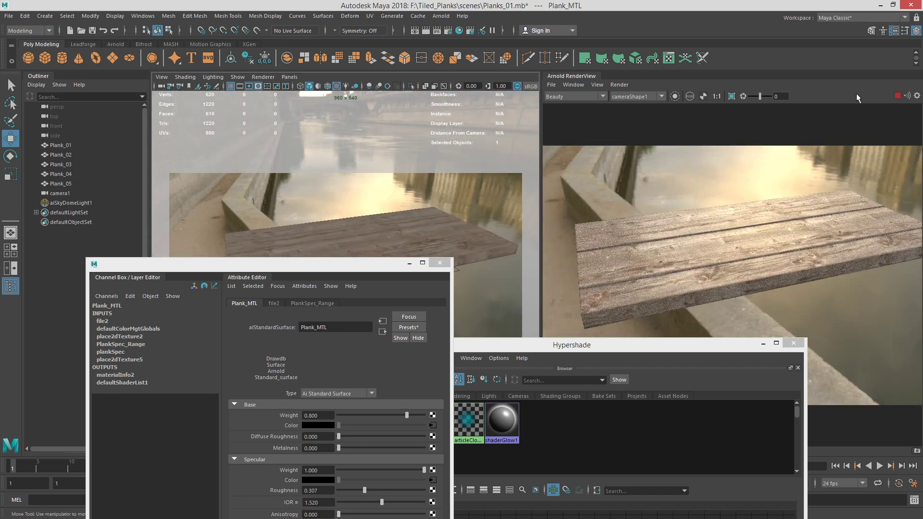
- Stop the render and move the Attribute Editor and Hypershade windows back up into full view
left_click(898, 97)
left_click_drag(288, 272, 227, 40)
left_click_drag(510, 348, 458, 64)
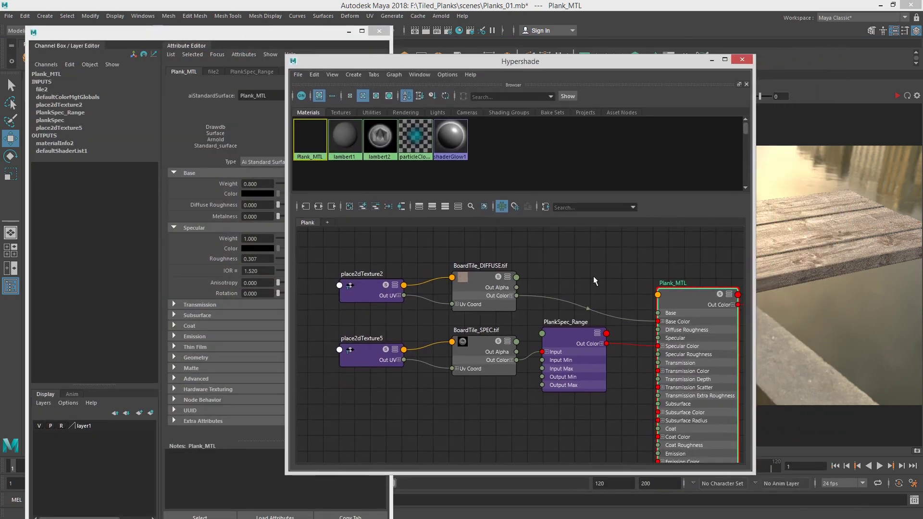
- Move Plank_MTL's shading group node down in the graph and rename it Plank_SG
scroll(617, 288, "down", 5)
scroll(667, 272, "up", 4)
middle_click_drag(663, 330, 558, 290, "alt")
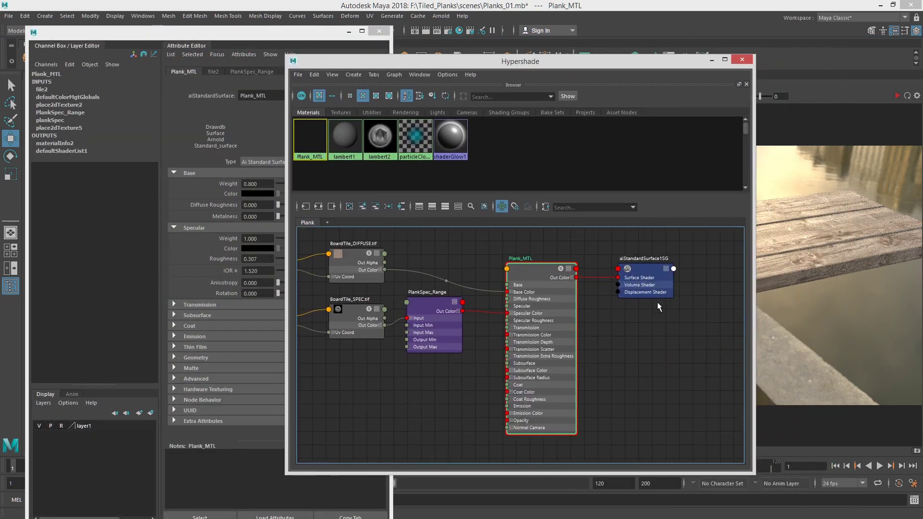
left_click_drag(659, 277, 681, 327)
left_click(222, 33)
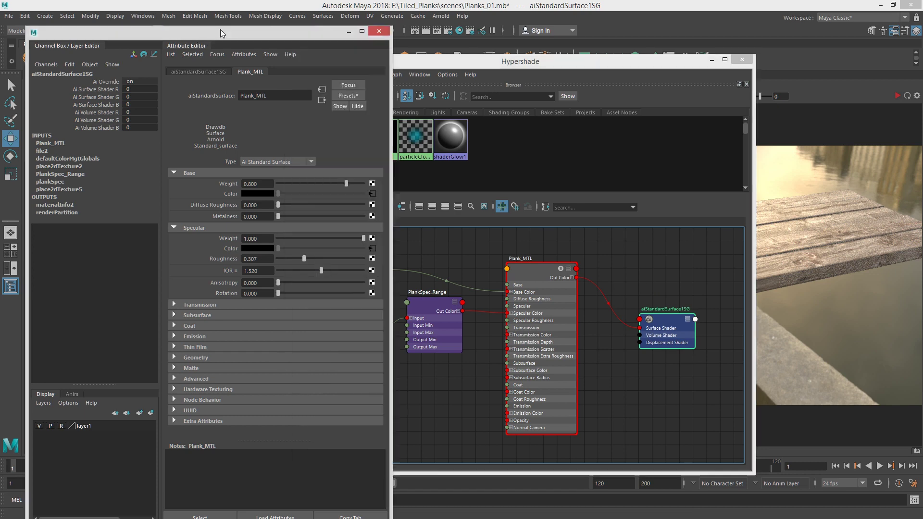
left_click_drag(223, 33, 258, 13)
left_click(235, 50)
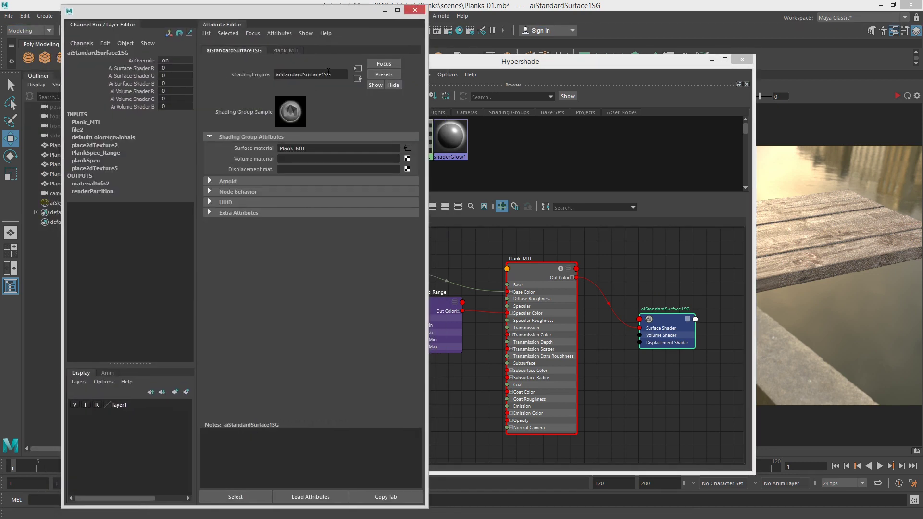
double_click(329, 73)
type("Plank")
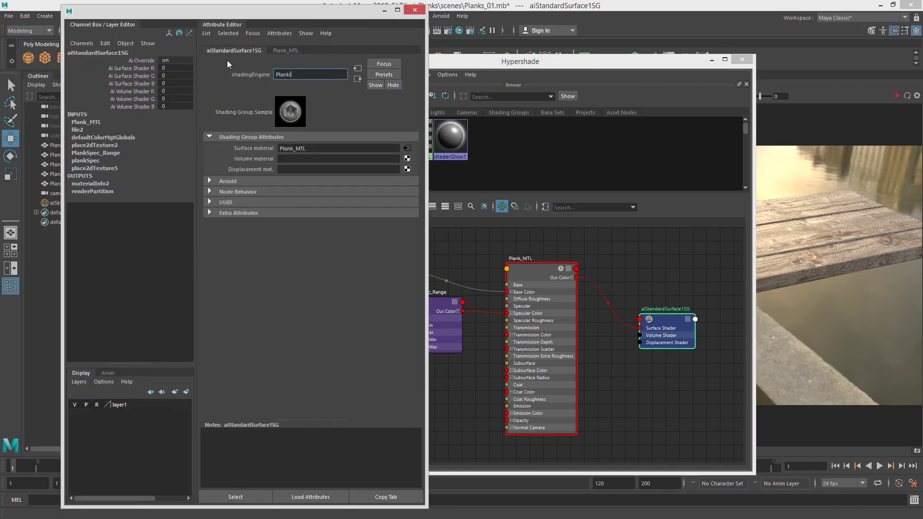
type("_SG")
key("Return")
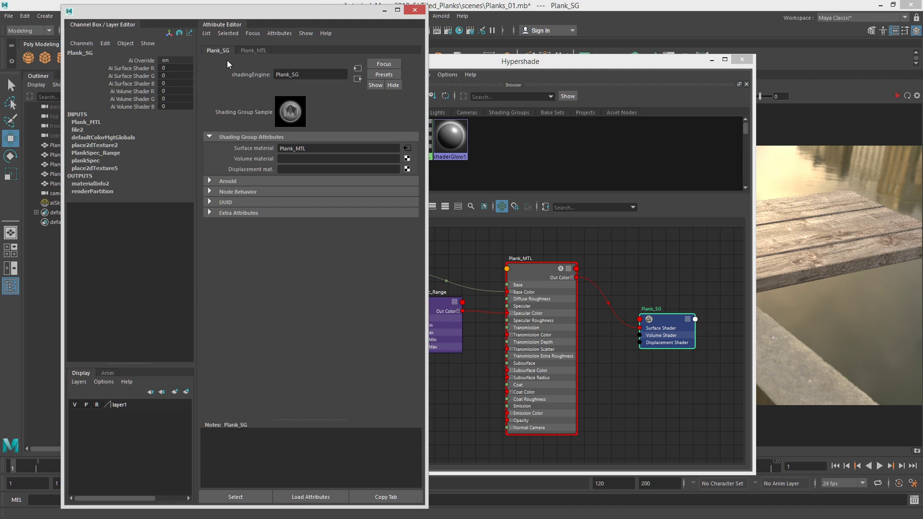
- Map a File texture to Plank_SG's displacement material and rename the created displacement shader Plank_dispShader
left_click(408, 170)
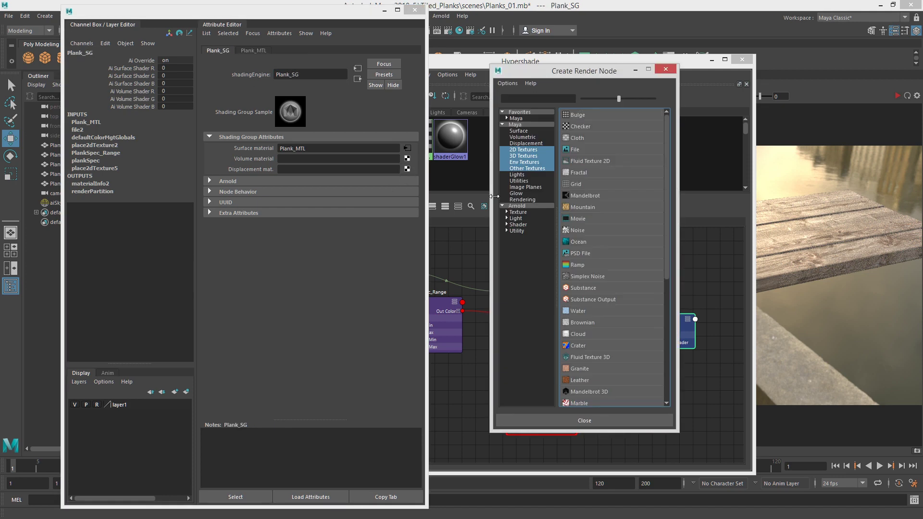
left_click(590, 149)
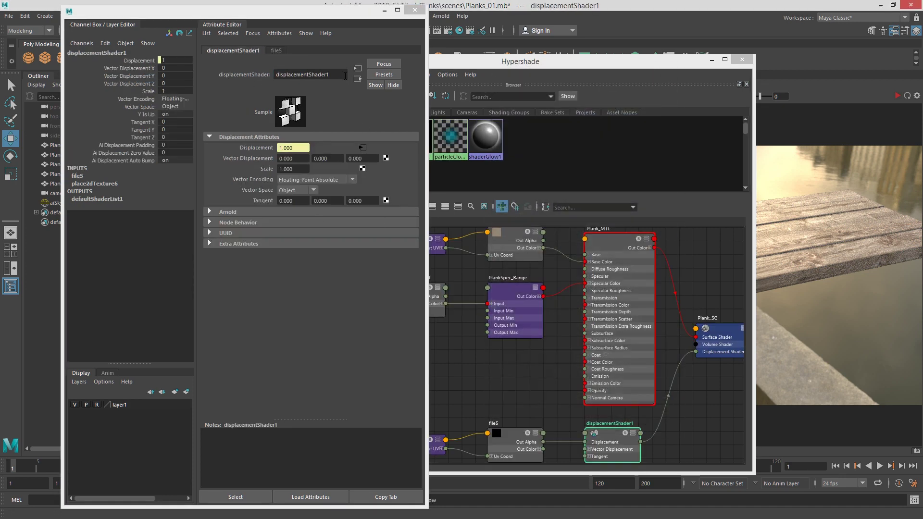
left_click_drag(345, 75, 263, 78)
type("Plank_")
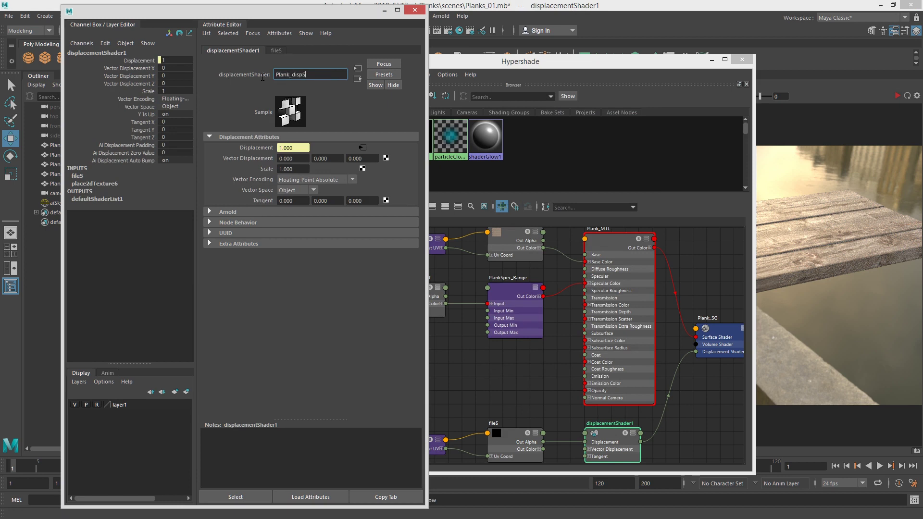
key("Return")
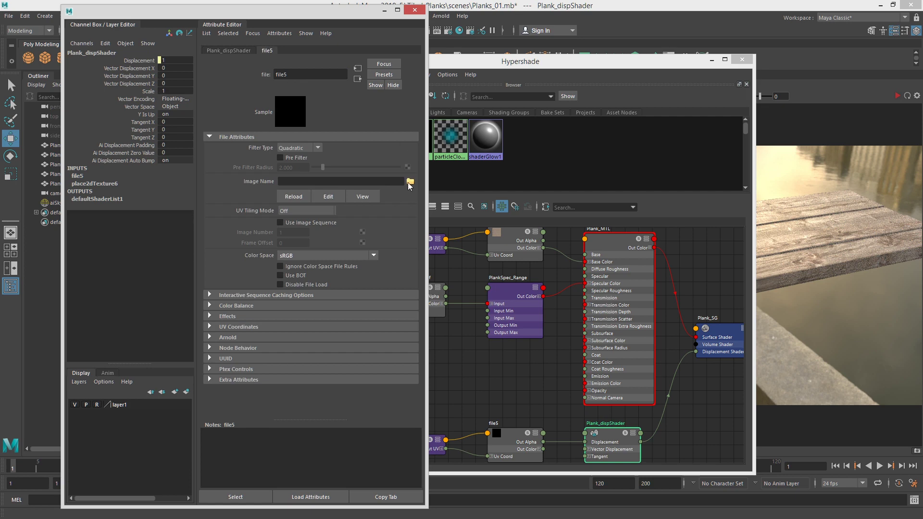
- Load BoardTile_dispBroad.tif as the image of the displacement shader's file texture
left_click(411, 181)
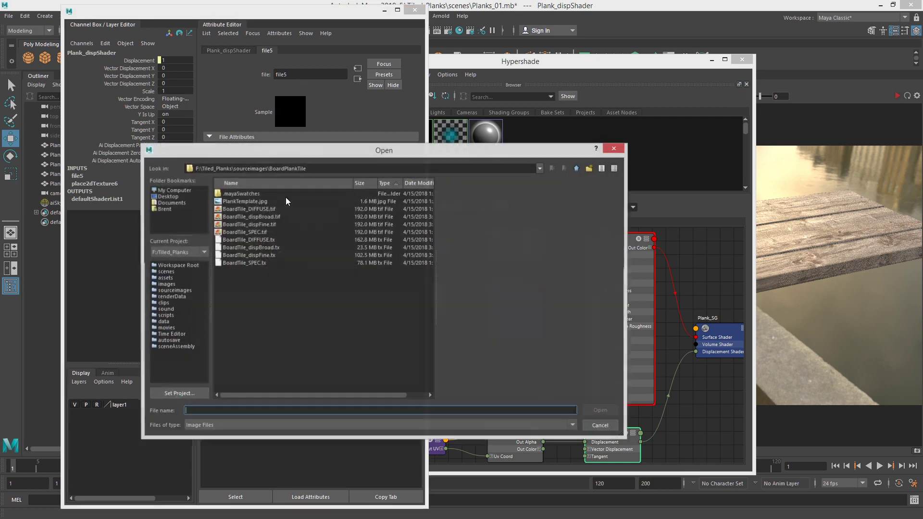
left_click(270, 216)
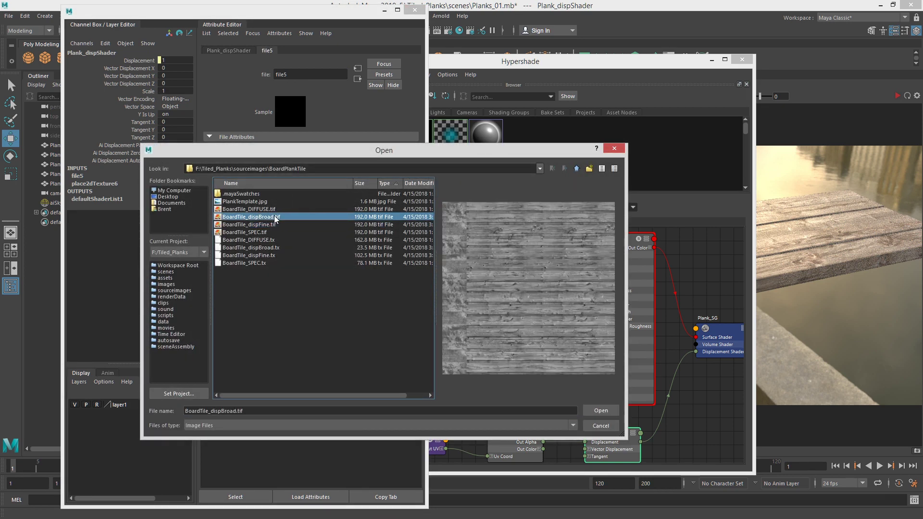
left_click(617, 412)
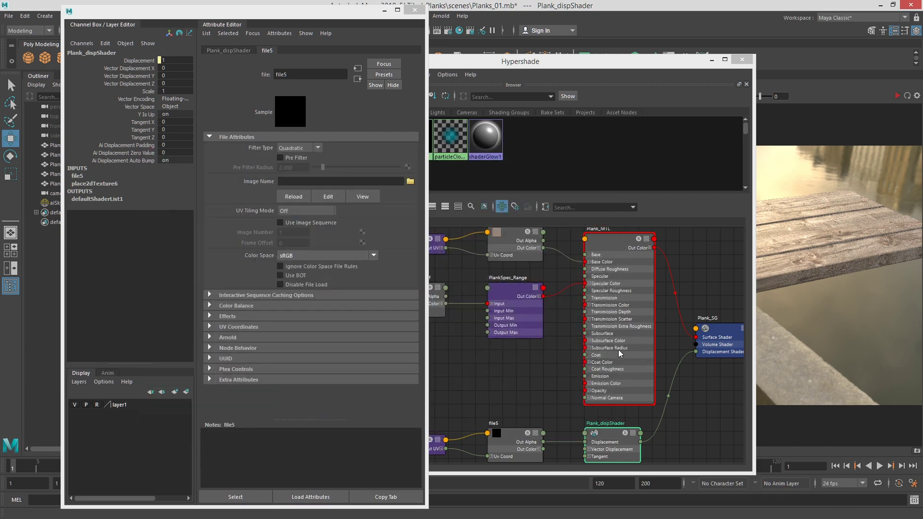
- Create a second File texture node and arrange it with its place2dTexture node below the broad displacement texture nodes
right_click_drag(619, 350, 556, 352, "alt")
middle_click_drag(561, 360, 542, 296, "alt")
right_click_drag(542, 296, 613, 412, "alt")
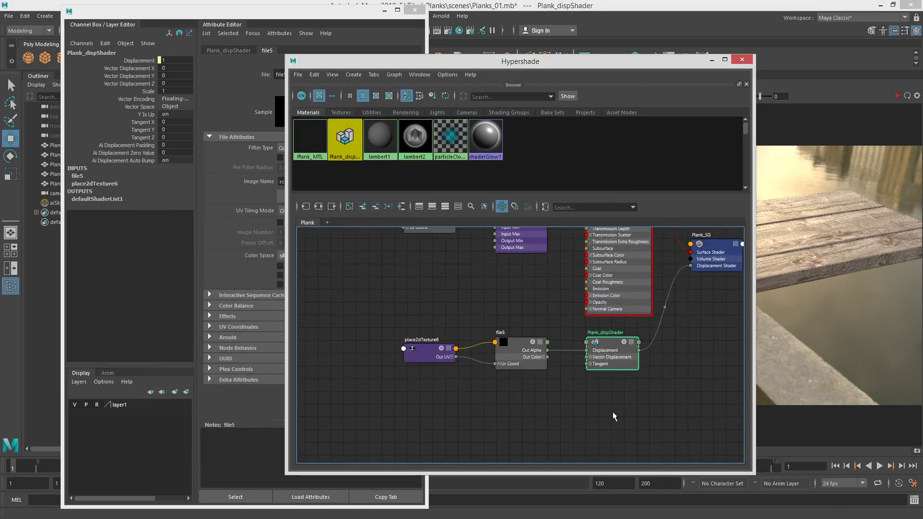
left_click_drag(631, 414, 398, 355)
left_click(495, 342)
left_click(473, 272)
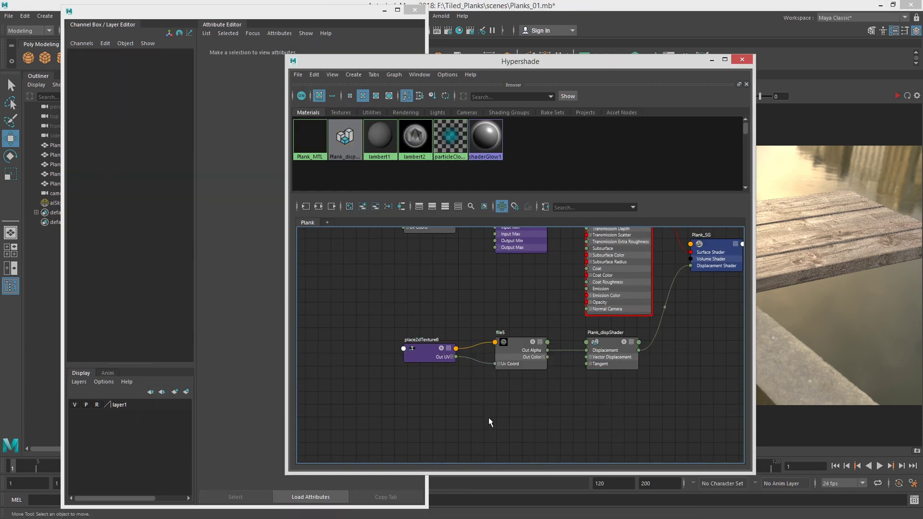
key("Tab")
type("file")
key("Down")
key("Down")
key("Down")
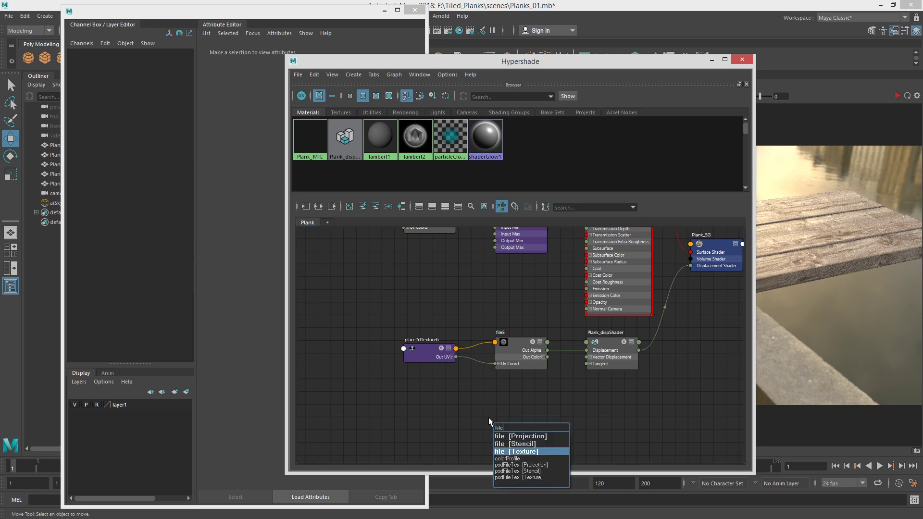
key("Return")
left_click_drag(510, 431, 446, 411)
left_click(570, 431)
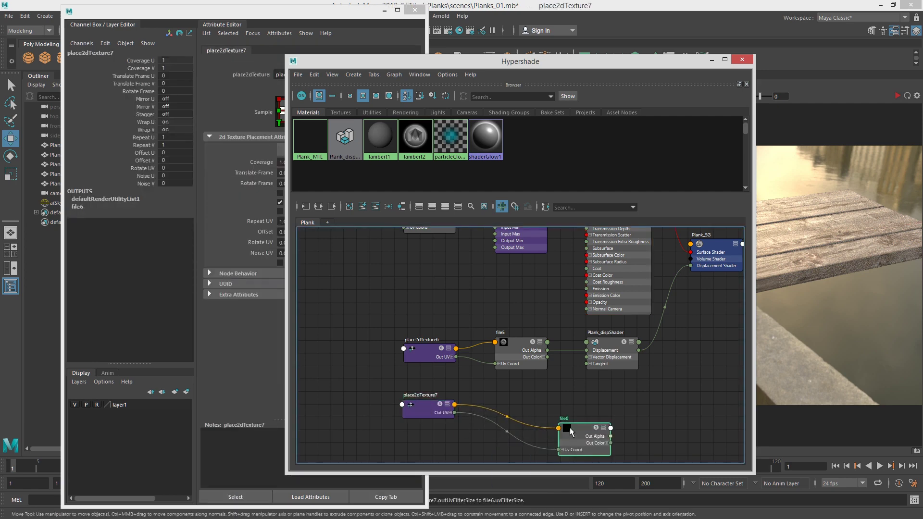
left_click_drag(570, 431, 511, 403)
- Load BoardTile_dispFine.tif as the image of the second displacement file texture
key("ctrl+a")
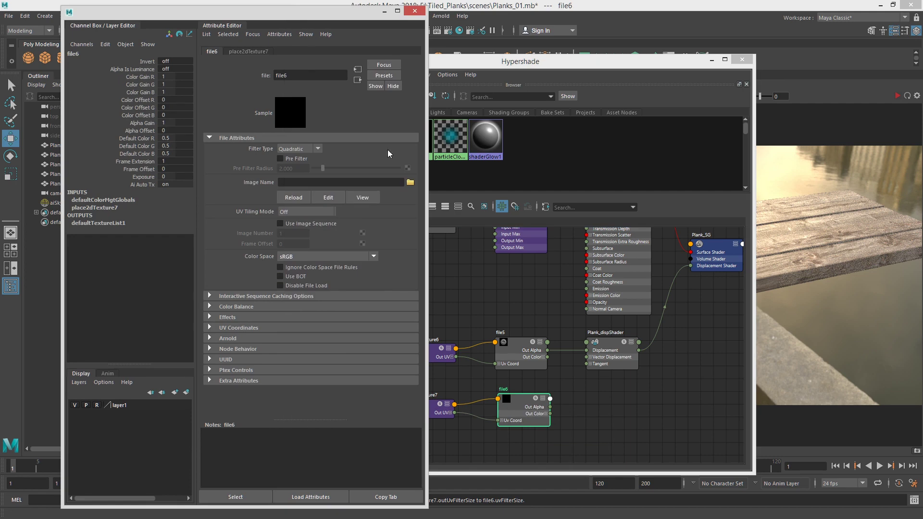
left_click(414, 183)
double_click(276, 223)
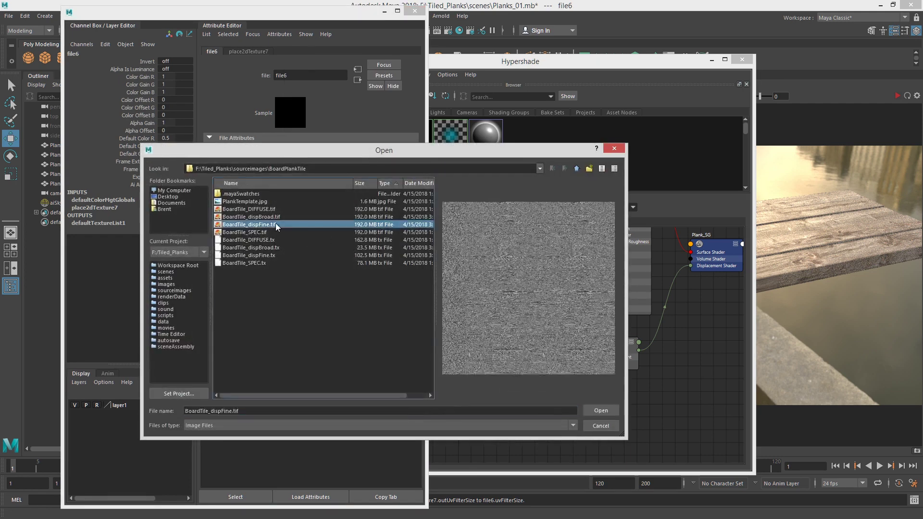
- Spread the displacement nodes apart and add a plusMinusAverage node between the file textures and Plank_dispShader
left_click_drag(603, 343, 633, 370)
left_click_drag(389, 324, 413, 397)
left_click(522, 400)
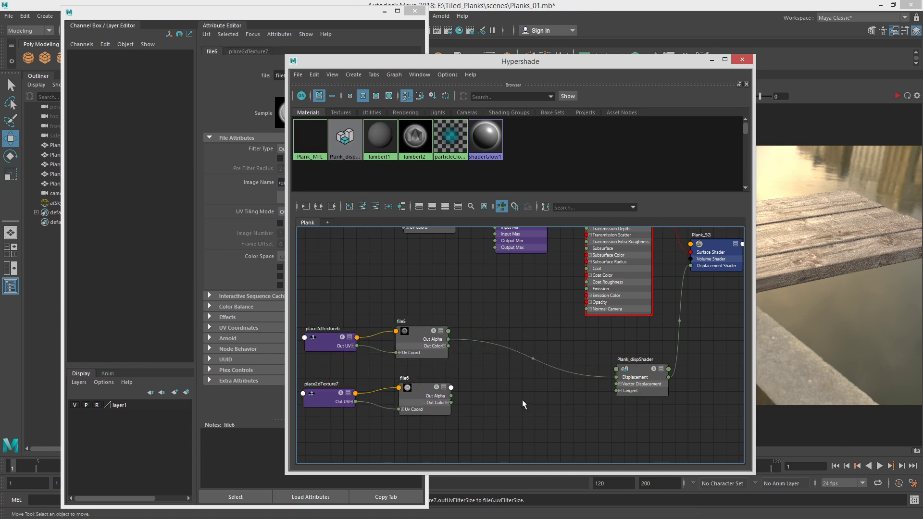
key("Tab")
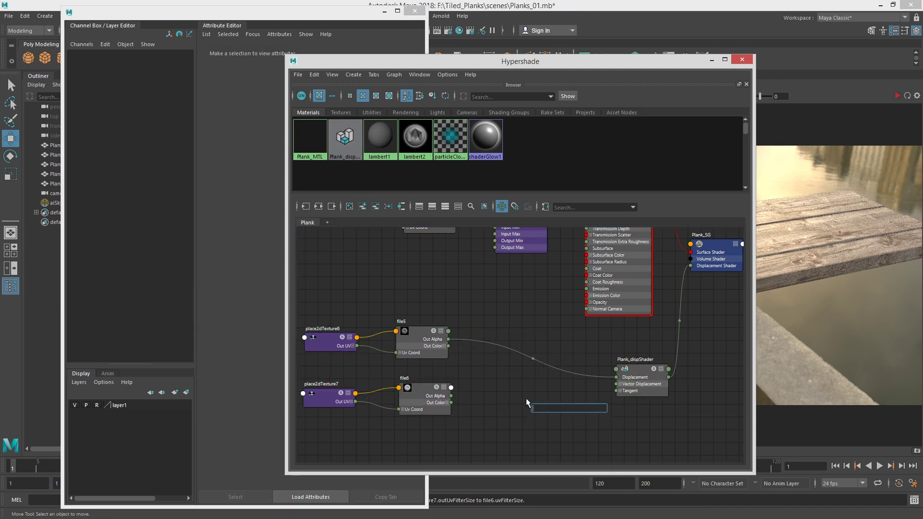
type("plusMinusAverage")
key("Return")
left_click_drag(551, 412, 548, 354)
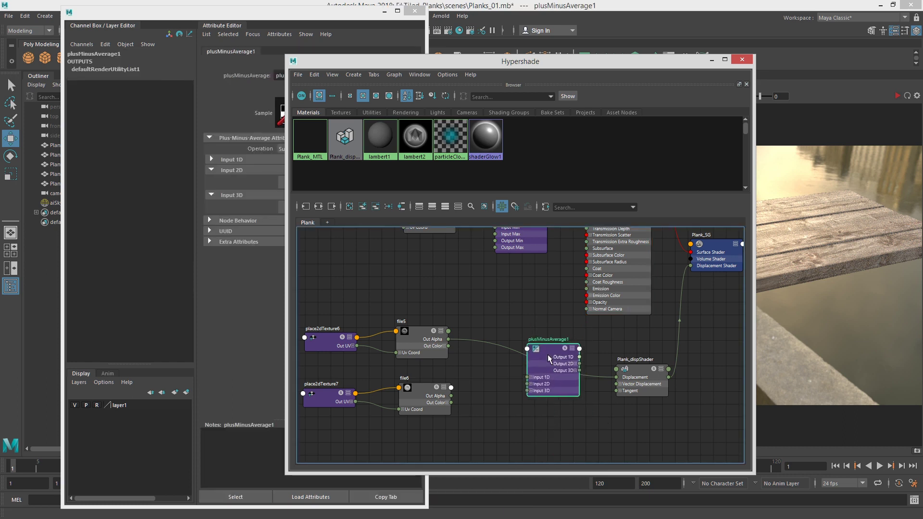
- Shift Plank_dispShader away from the plusMinusAverage node and create a luminance node between them
left_click_drag(634, 368, 659, 364)
left_click(593, 399)
key("Tab")
type("luminance")
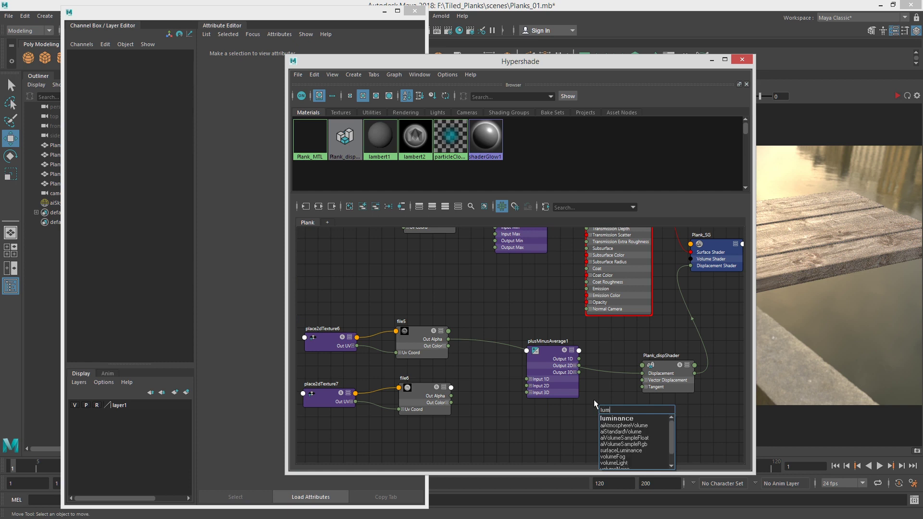
key("Return")
- Wire plusMinusAverage's Output 3D to luminance's Value and luminance's Out Value to Plank_dispShader's Displacement, spacing out the nodes
left_click_drag(668, 373, 705, 375)
mouse_move(621, 413)
left_mouse_down()
mouse_move(622, 364)
mouse_move(599, 378)
mouse_move(621, 398)
left_mouse_up()
left_click_drag(552, 360, 527, 414)
middle_click_drag(548, 367, 518, 344, "alt")
left_click_drag(596, 380, 650, 353)
left_click_drag(582, 340, 586, 335)
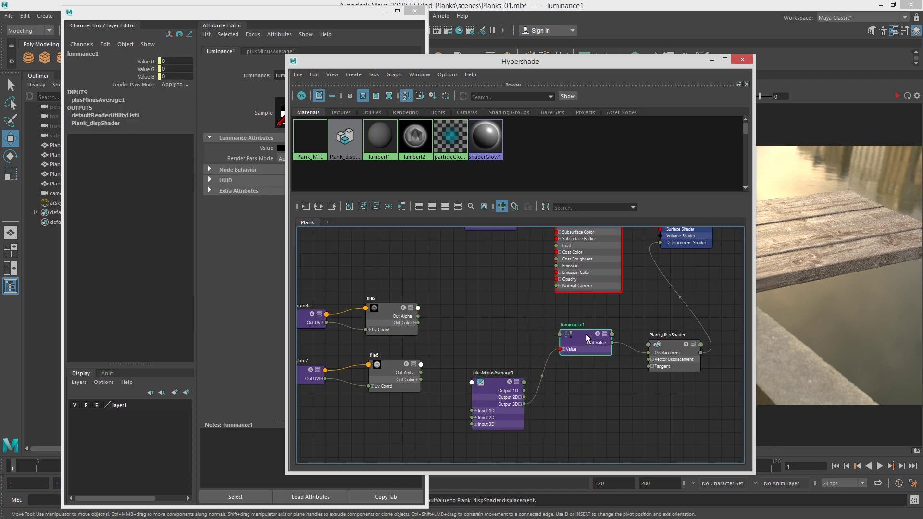
- Connect the file textures' Out Color to luminance's Value in turn, ending with the broad one, and expand plusMinusAverage's Input 3D
middle_click_drag(495, 337, 531, 327, "alt")
left_click_drag(454, 315, 597, 342)
left_click_drag(458, 371, 598, 342)
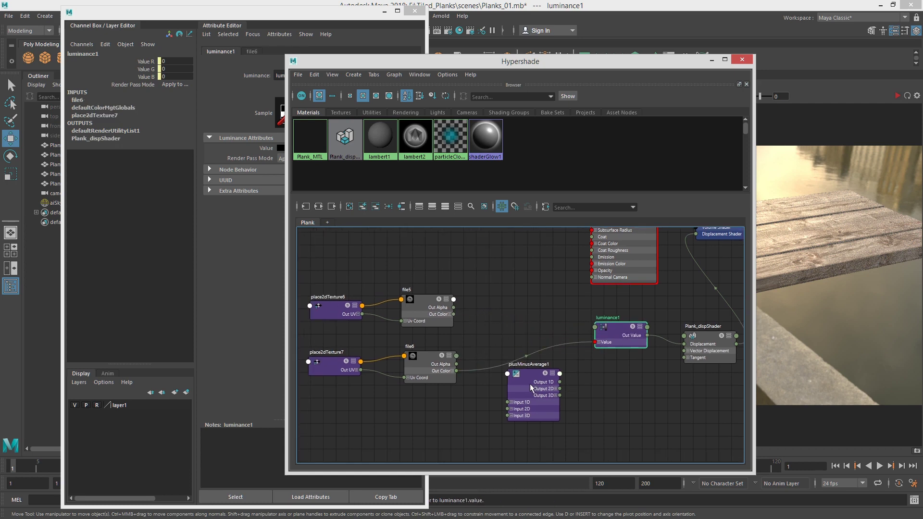
left_click_drag(454, 314, 597, 341)
left_click_drag(559, 396, 597, 342)
left_click_drag(473, 368, 527, 377)
left_click(510, 415)
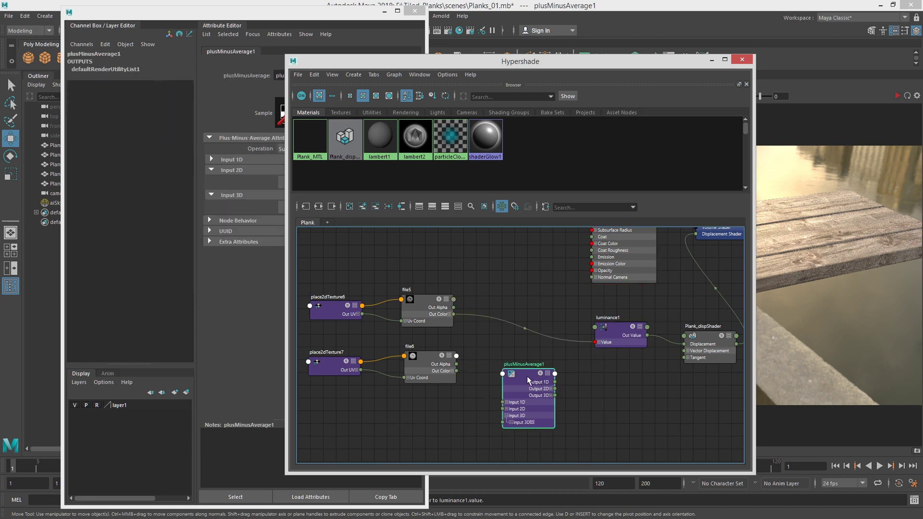
- Move the Hypershade window off the Attribute Editor and rename the broad displacement file node dispBroad
left_click(422, 299)
left_click_drag(377, 61, 518, 88)
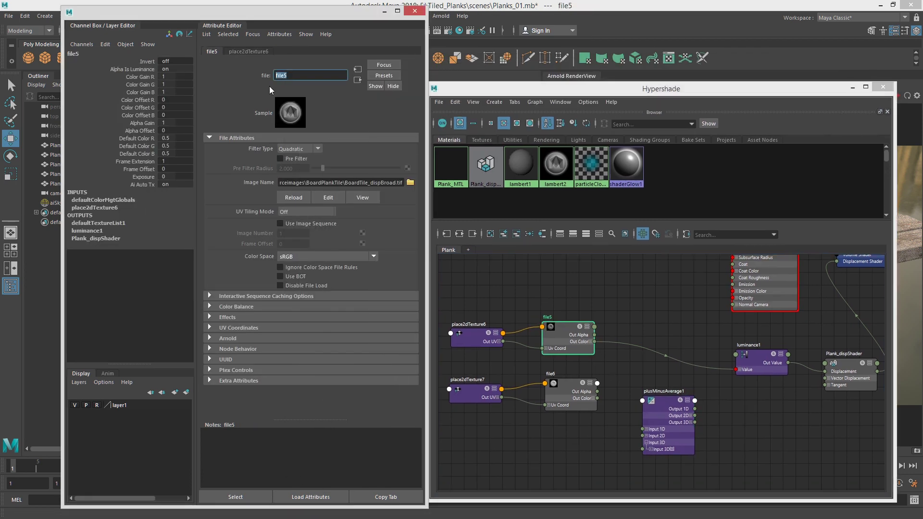
type("dispBroad")
key("Return")
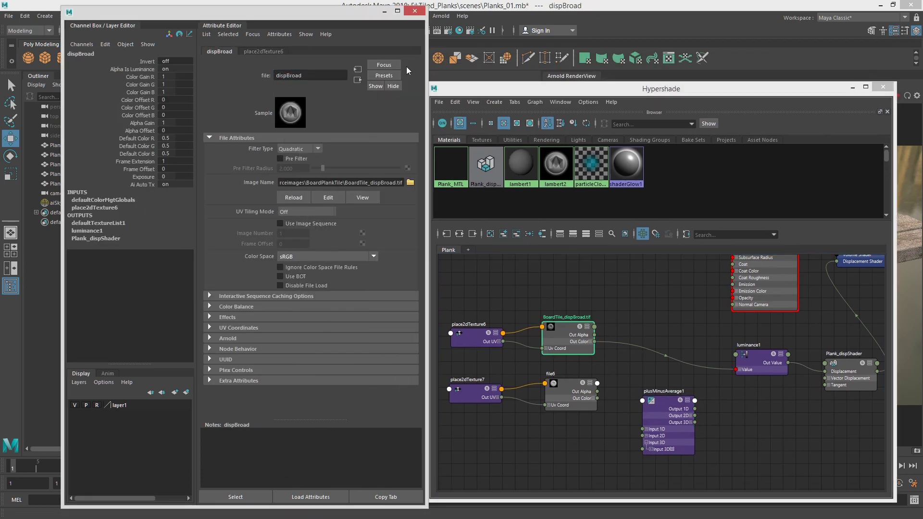
- Rename the fine displacement file node dispFine
left_click(572, 391)
left_click_drag(303, 75, 241, 75)
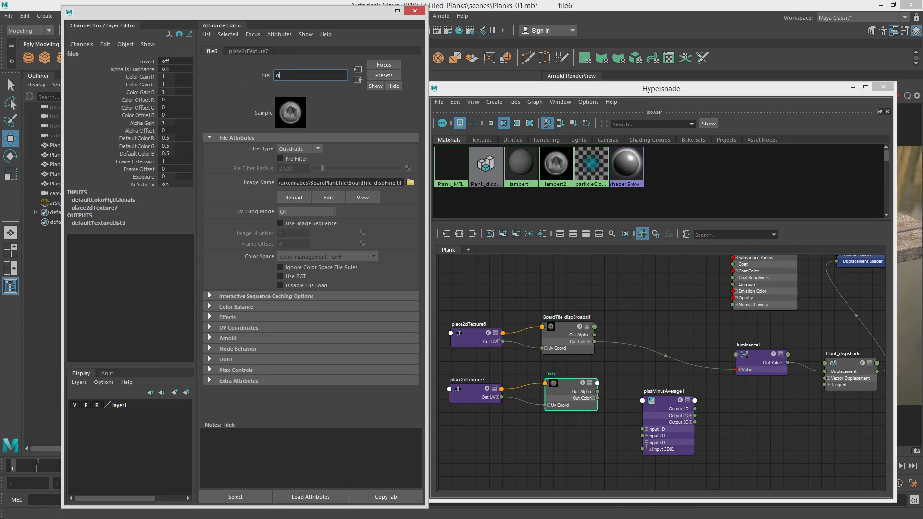
type("dispFine")
key("Return")
left_click(639, 377)
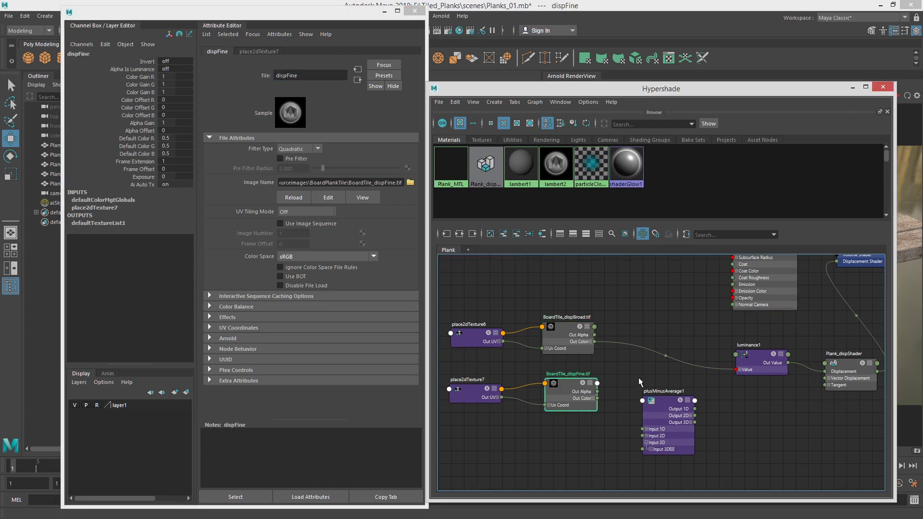
- Connect Out Color of the broad and fine displacement textures to plusMinusAverage's Input 3D[0] and Input 3D[1] respectively
scroll(536, 385, "up", 2)
left_click(555, 362)
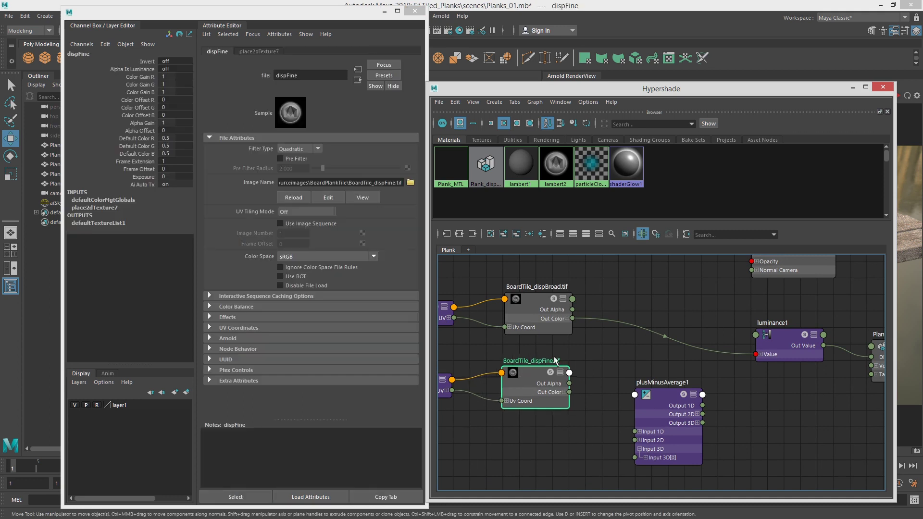
left_click_drag(542, 298, 539, 297)
left_click(688, 330)
middle_click_drag(689, 330, 631, 317, "alt")
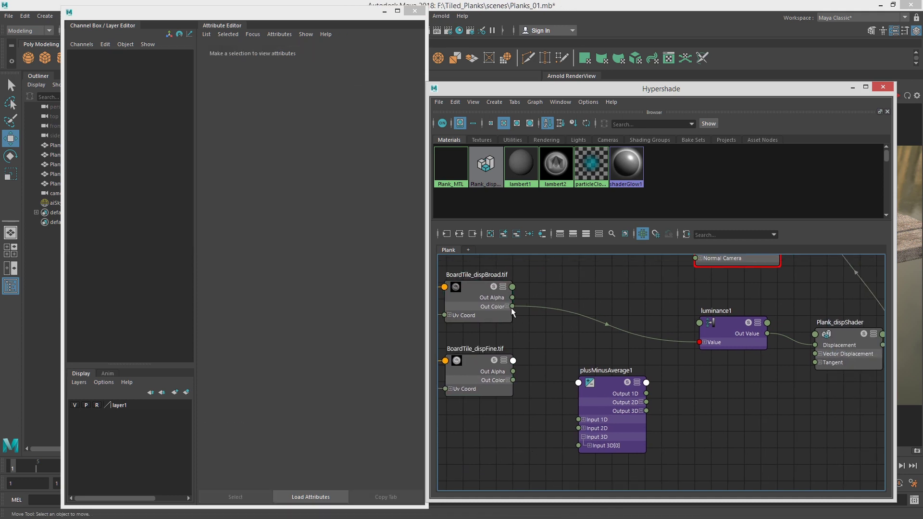
left_click_drag(552, 351, 580, 446)
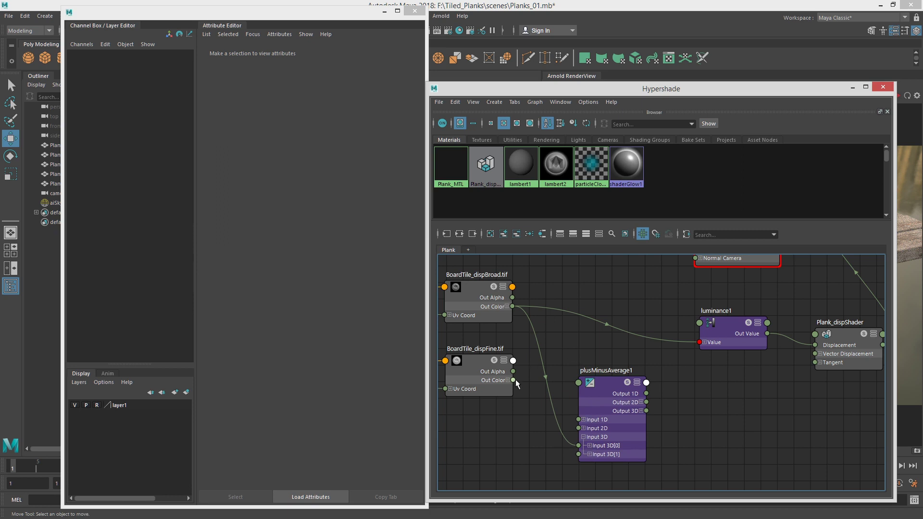
left_click_drag(514, 380, 579, 454)
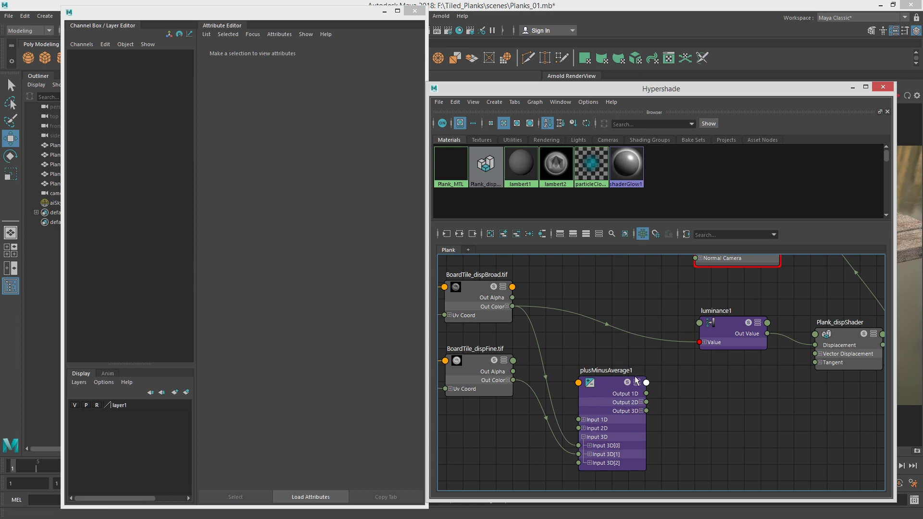
- Rename the plusMinusAverage node plusMinusAverage_plankDisp and connect its Output 3D to luminance's Value
left_click(608, 384)
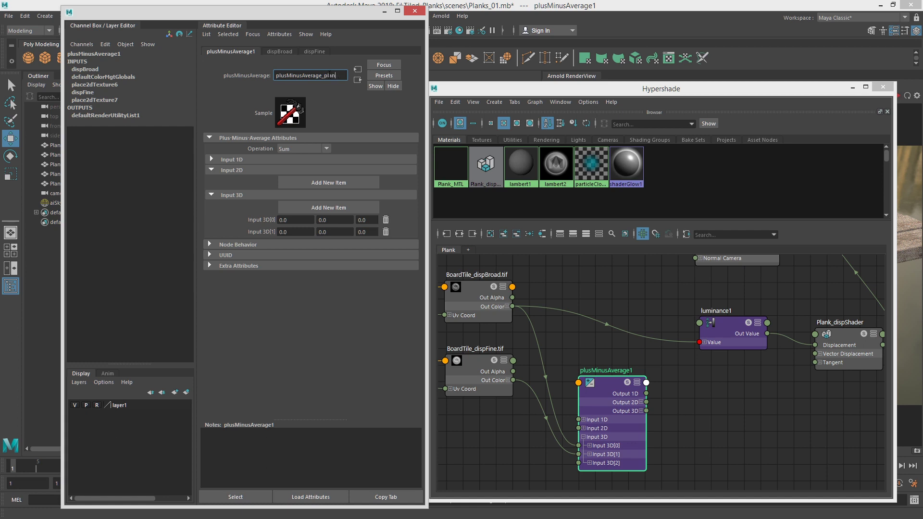
type("isp")
key("Return")
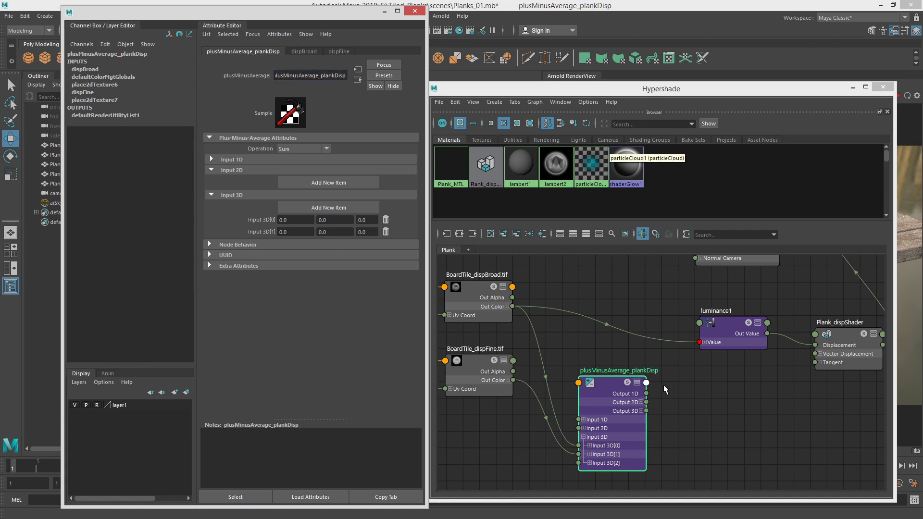
left_click(652, 409)
left_click_drag(646, 411, 699, 343)
- Move the floating windows clear of the Arnold RenderView and run an IPR render to examine the combined displacement
left_click_drag(664, 91, 340, 294)
left_click_drag(322, 13, 775, 150)
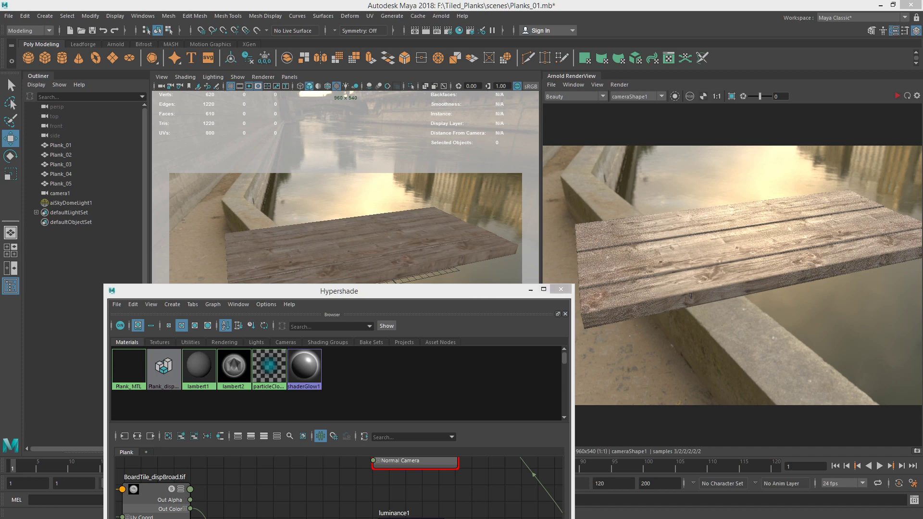
left_click_drag(358, 296, 297, 162)
middle_click_drag(718, 225, 714, 228)
left_click(896, 95)
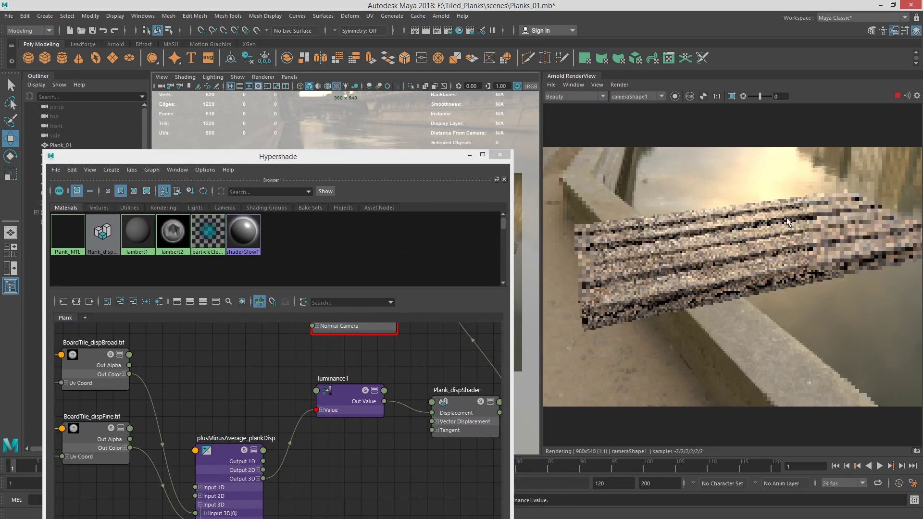
left_click(897, 95)
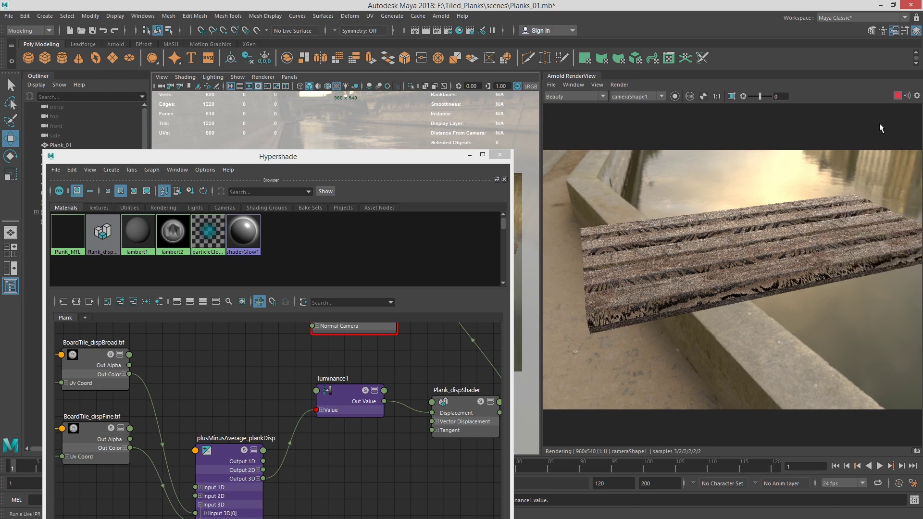
- Show Plank_01's shape attributes and expand its Arnold Subdivision and Displacement Attributes settings
left_click_drag(400, 164, 485, 335)
left_click(433, 261)
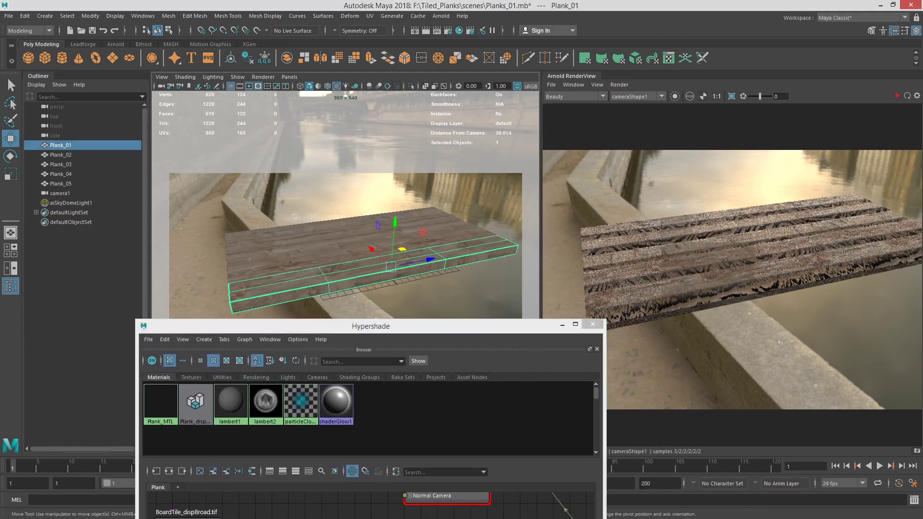
key("ctrl+a")
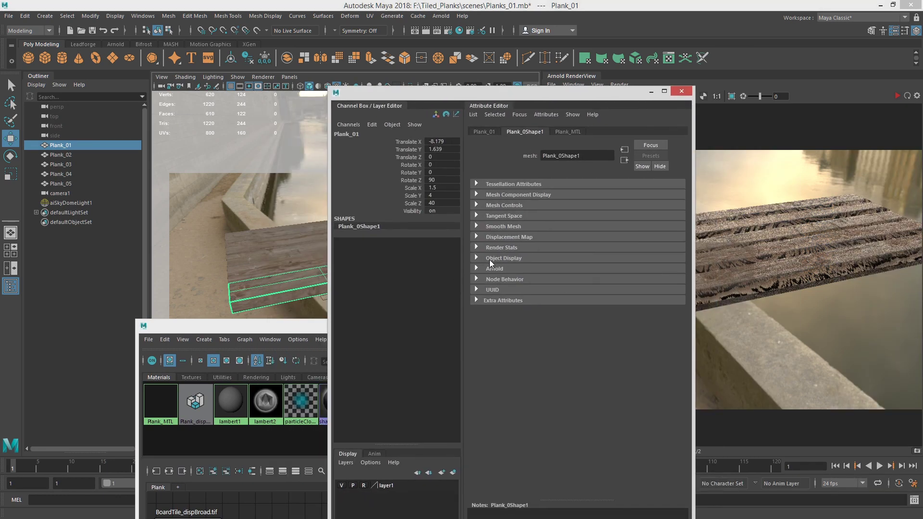
left_click(489, 260)
left_click(490, 134)
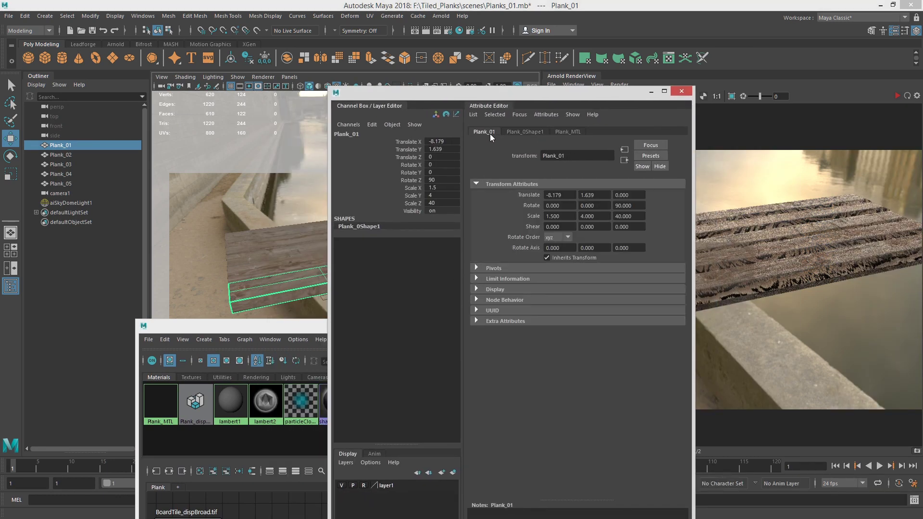
left_click(524, 132)
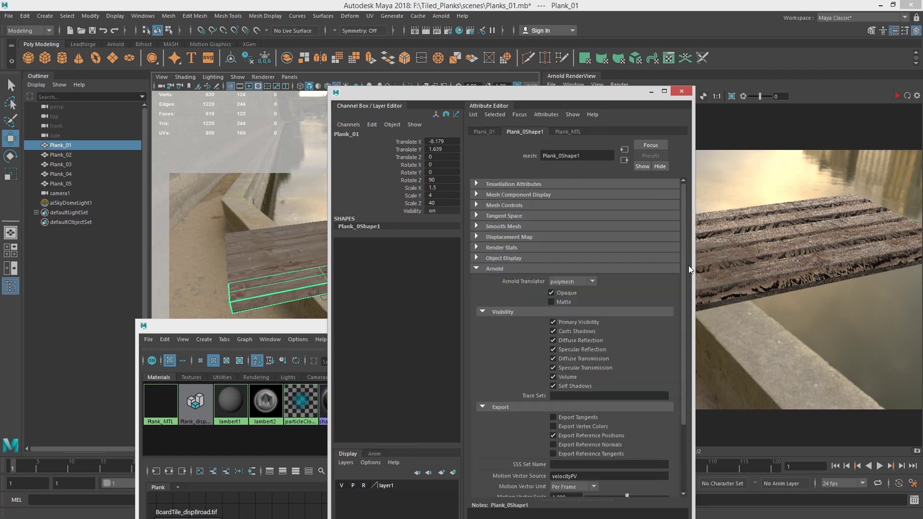
scroll(664, 366, "down", 3)
left_click(499, 433)
scroll(486, 380, "down", 5)
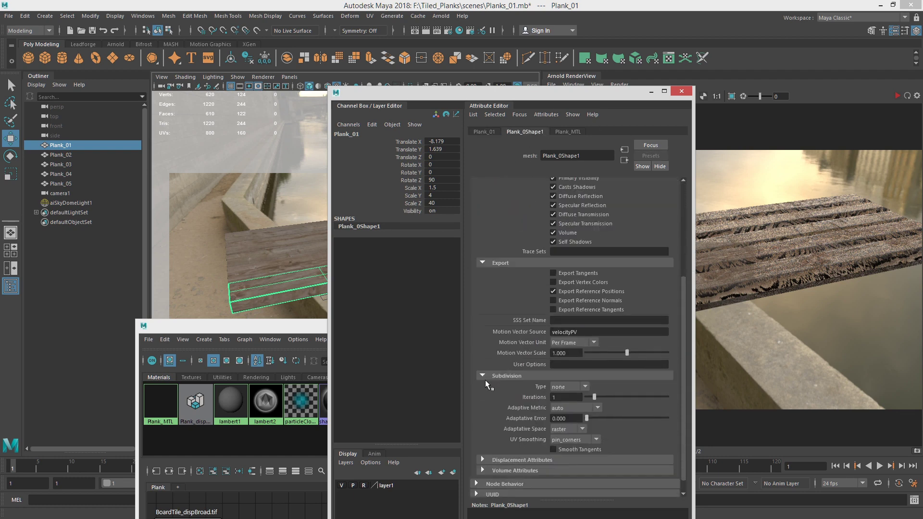
left_click(507, 445)
scroll(517, 466, "down", 3)
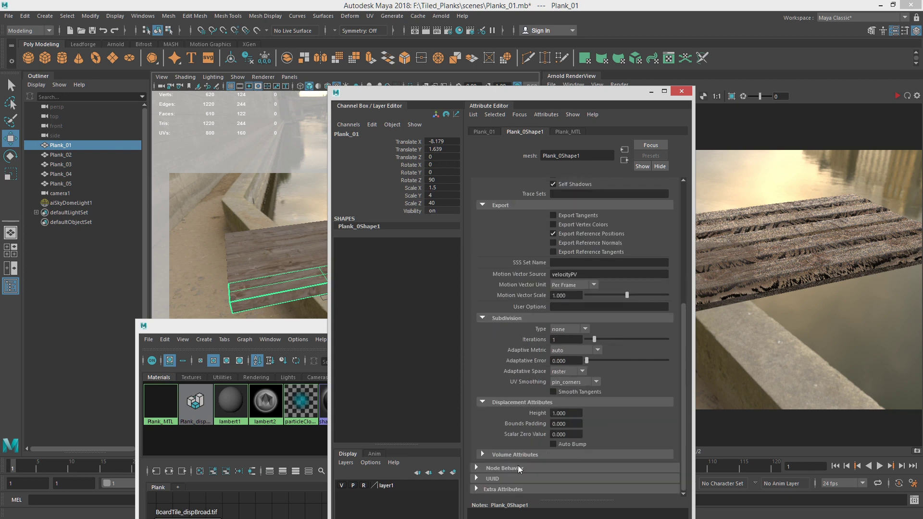
- Set Plank_01's subdivision type to catclark with 3 iterations and its displacement height to 0.5
left_click(567, 330)
left_click(565, 339)
type("3")
key("Return")
left_click(570, 416)
type(".5")
key("Return")
- Give Plank_02 catclark subdivision with 3 iterations and a displacement height of 0.5
left_click_drag(521, 96, 721, 222)
left_click(338, 259)
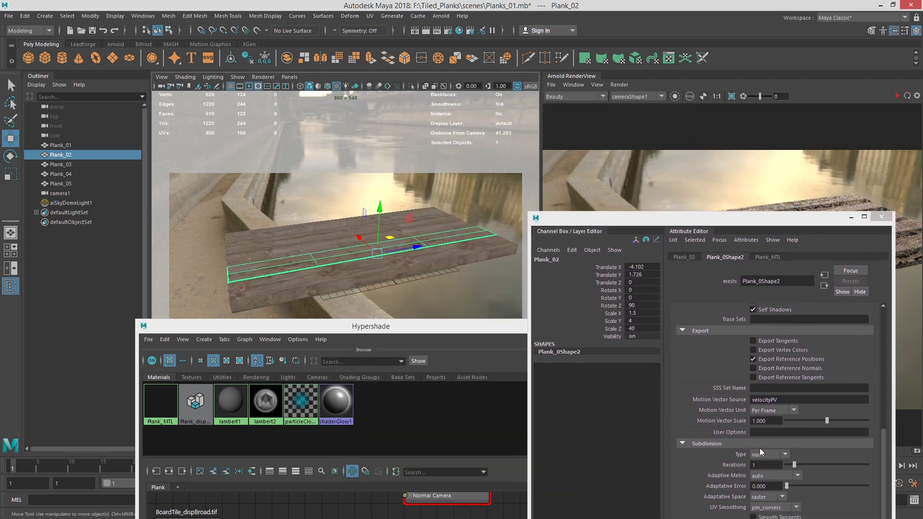
left_click_drag(723, 224, 697, 118)
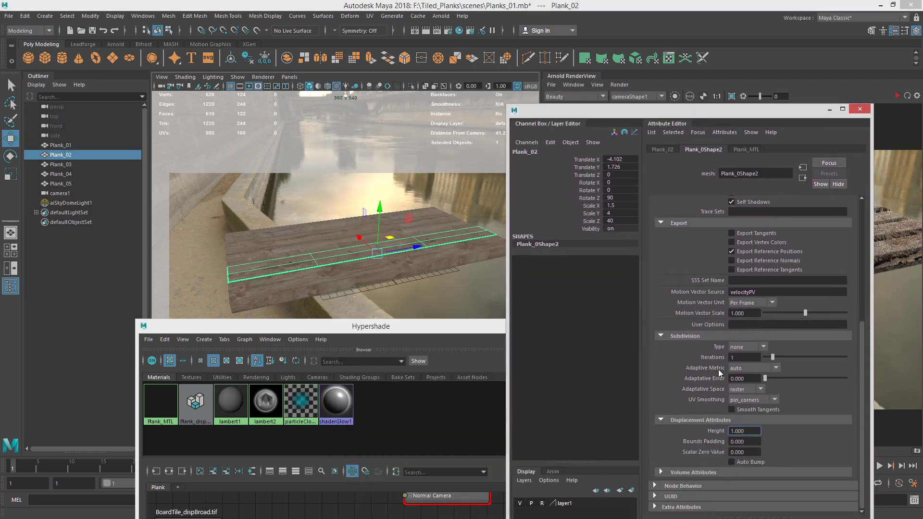
left_click(739, 348)
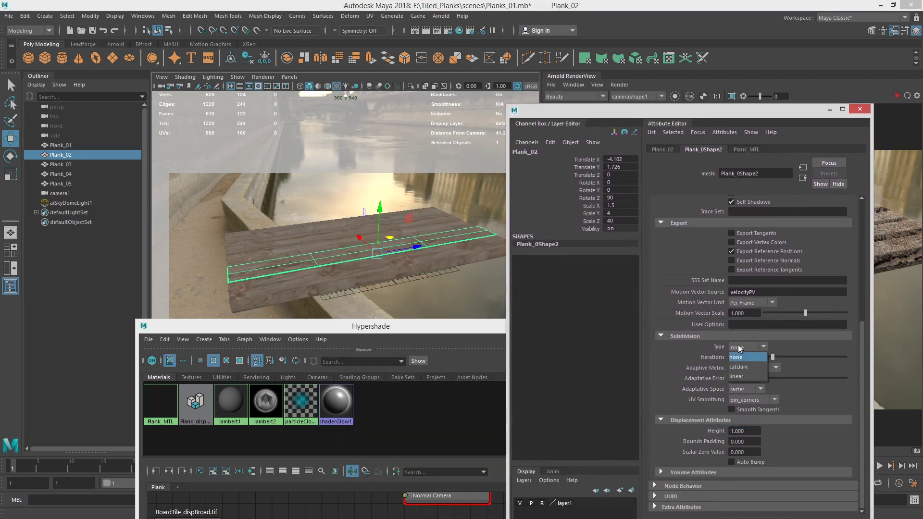
type("3")
left_click(739, 430)
type("0.5")
key("Return")
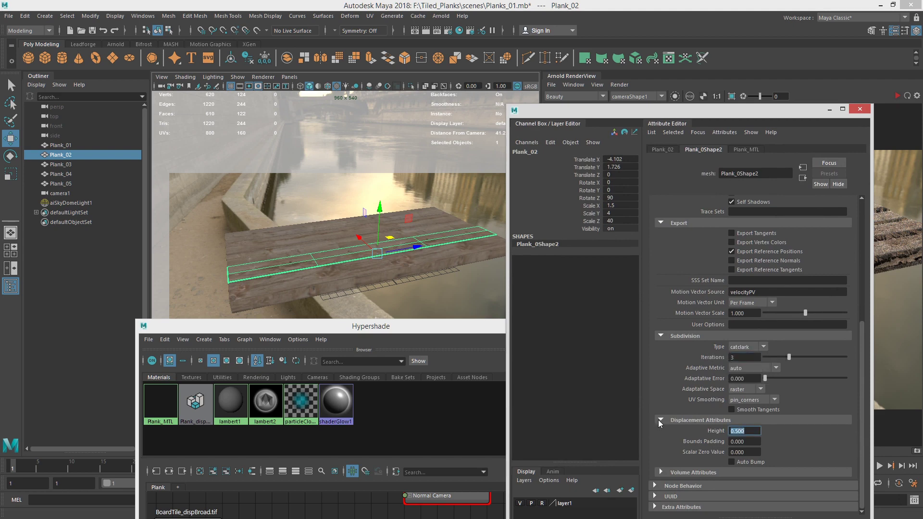
- Set Plank_03's subdivision type to catclark, its iterations to 3 and its displacement height to 0.5
left_click(278, 286)
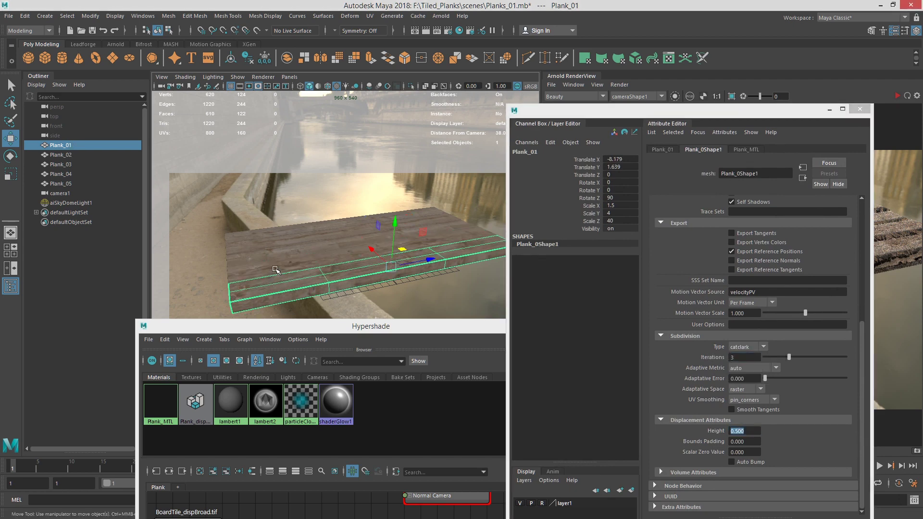
left_click(276, 270)
left_click_drag(270, 271, 339, 275, "alt")
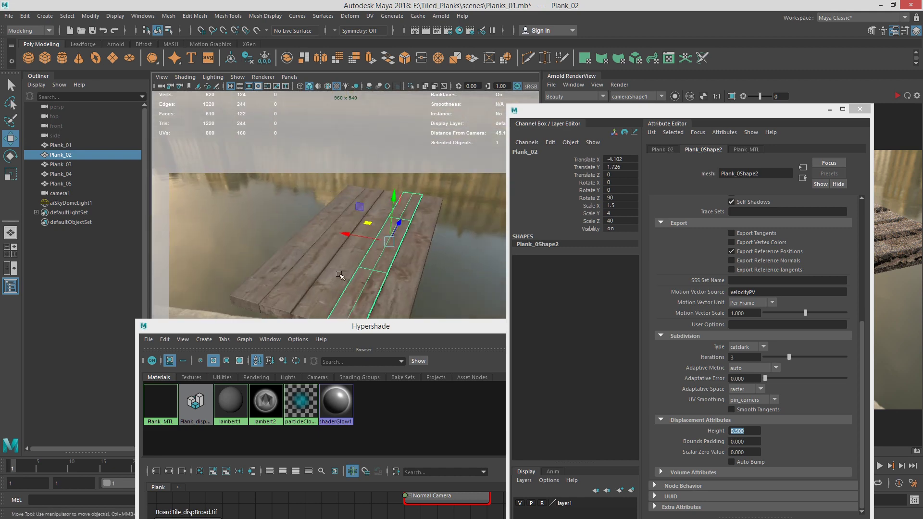
left_click(340, 275)
double_click(745, 357)
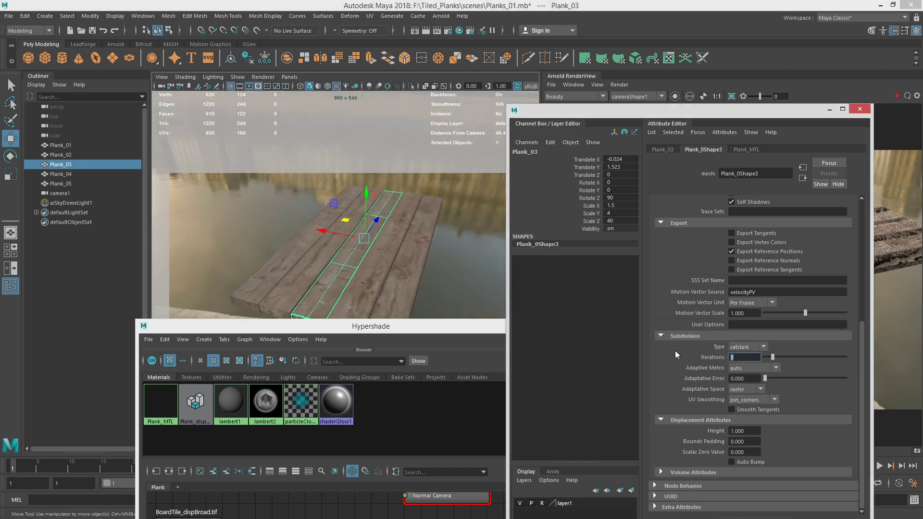
type("3")
key("Return")
double_click(744, 432)
type("0.5")
key("Return")
- Apply catclark subdivision with 3 iterations and a displacement height of 0.5 to Plank_04
left_click(302, 280)
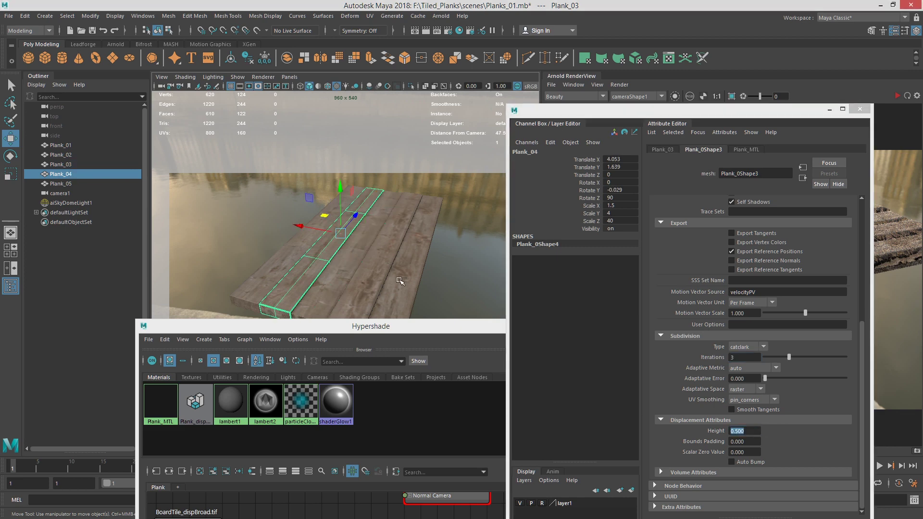
left_click(747, 347)
double_click(746, 357)
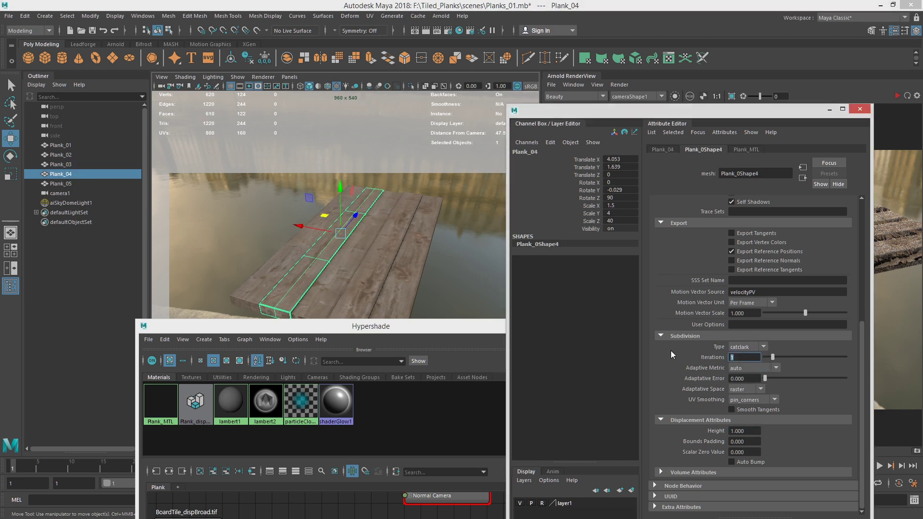
type("3")
key("Return")
double_click(741, 431)
type("0.5")
key("Return")
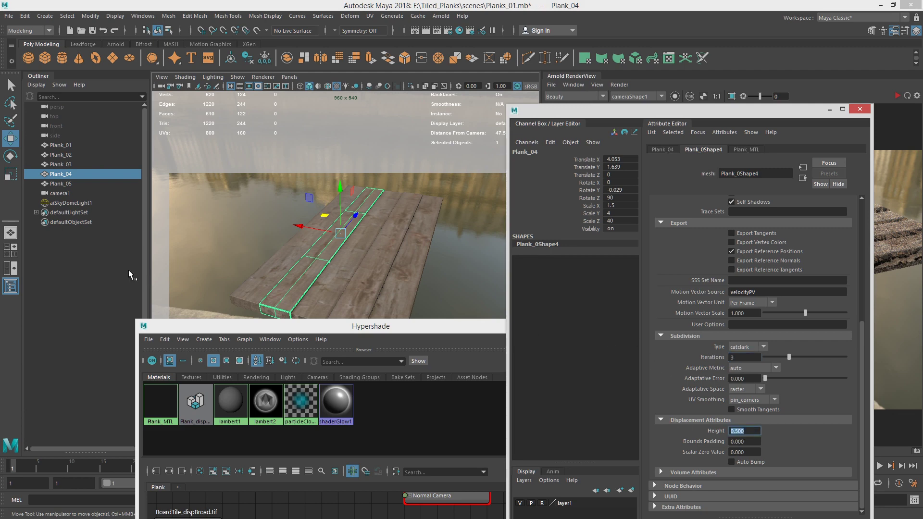
- Set Plank_05 to catclark subdivision with 3 iterations and a displacement height of 0.5
left_click(268, 288)
left_click(744, 347)
left_click(749, 367)
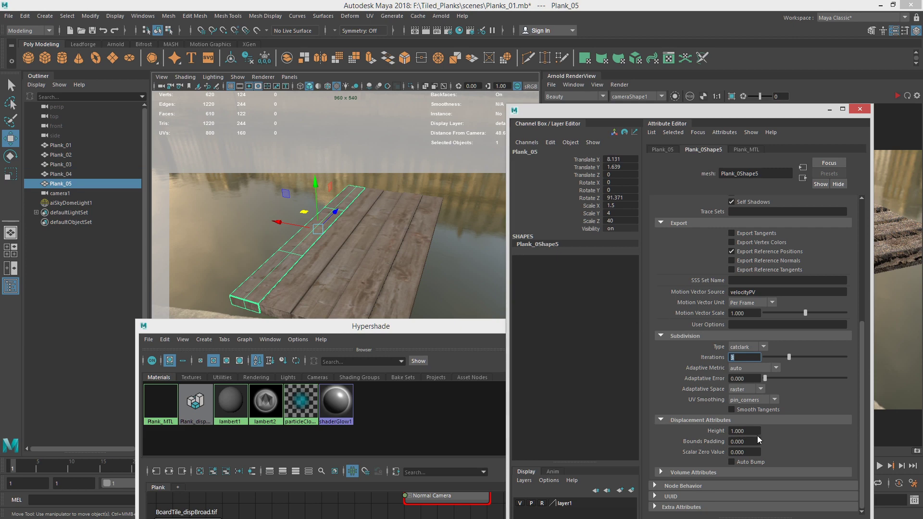
double_click(745, 431)
type("0.5")
key("Return")
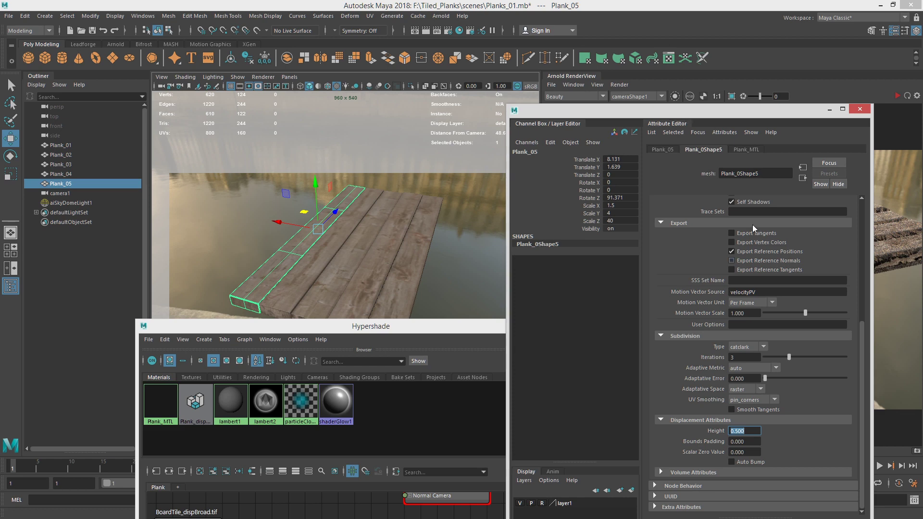
- Close the Attribute Editor and update the Arnold render with the new subdivision and displacement settings
left_click(860, 109)
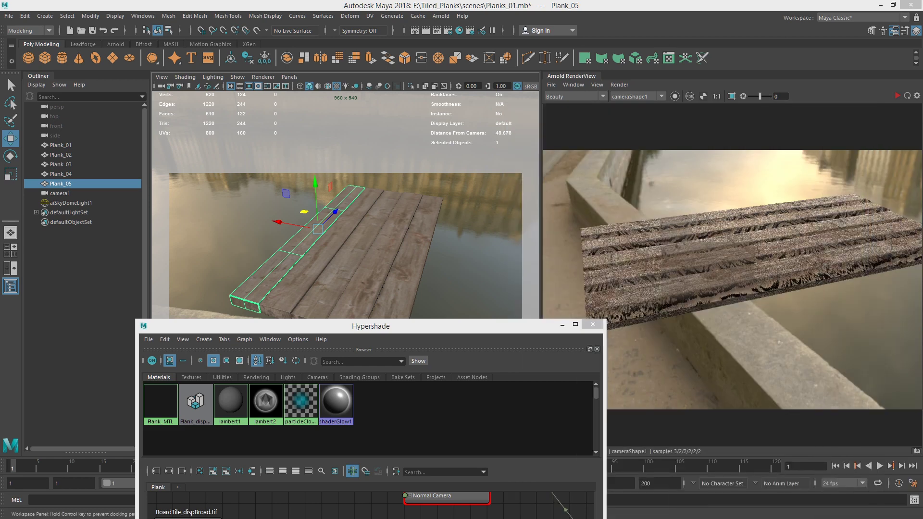
mouse_move(922, 108)
left_mouse_down()
mouse_move(870, 109)
mouse_move(922, 108)
left_mouse_up()
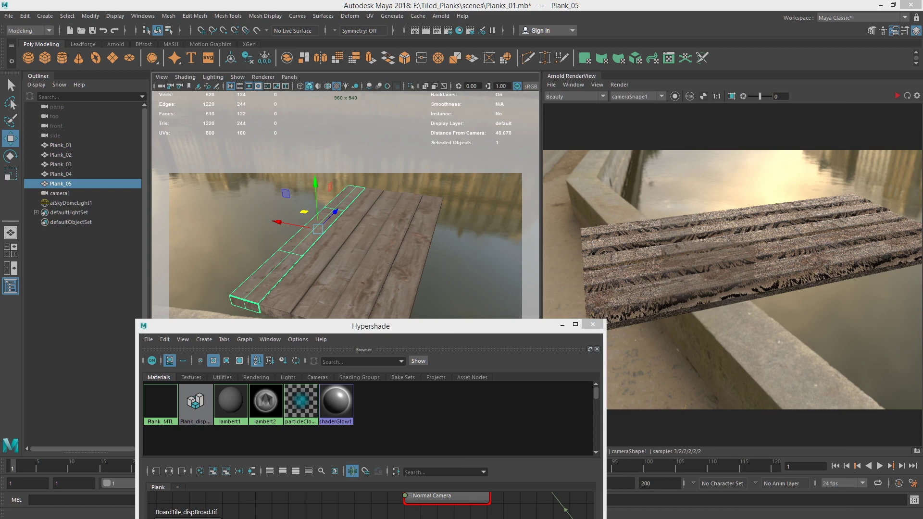
left_click(619, 85)
left_click(651, 154)
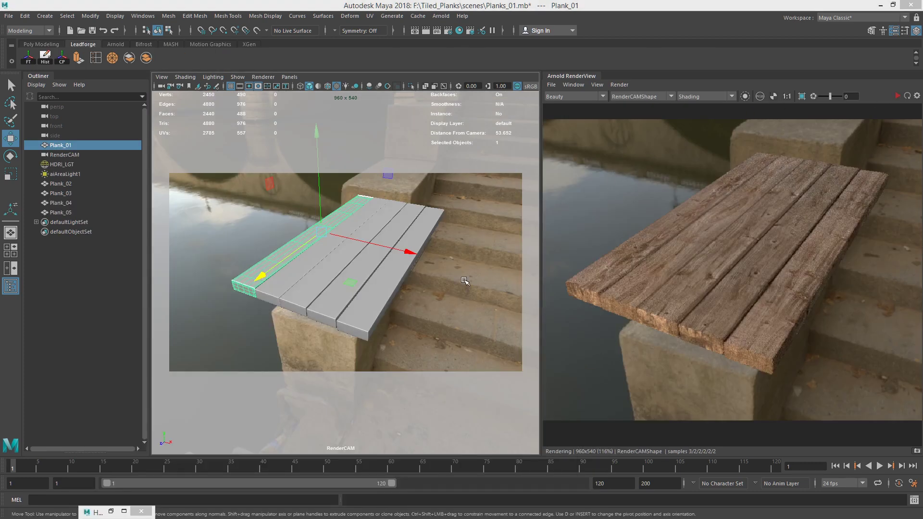
- Bring the UV Editor into view below the untextured planks and select the outermost plank, Plank_01
left_click_drag(427, 280, 275, 304, "alt")
right_click_drag(255, 308, 278, 299, "alt")
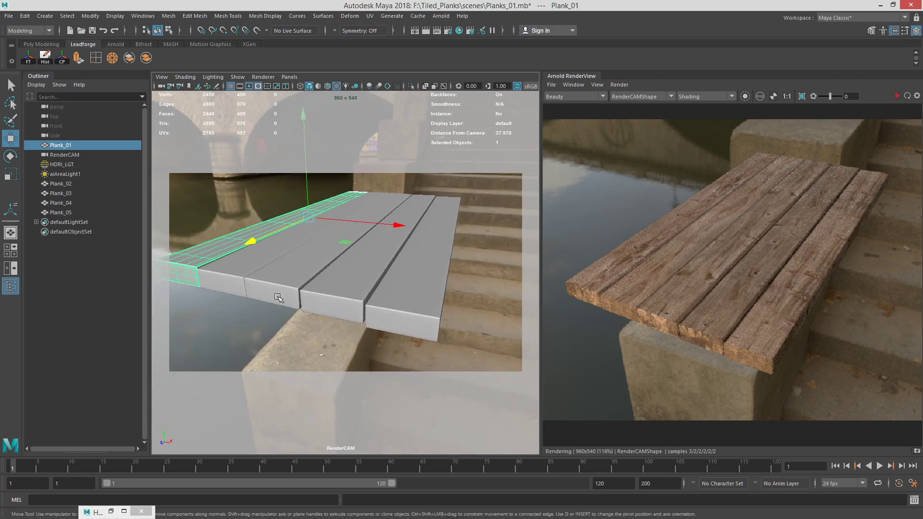
middle_click_drag(278, 298, 381, 299, "alt")
left_click_drag(922, 182, 372, 384)
left_click(281, 273, "shift")
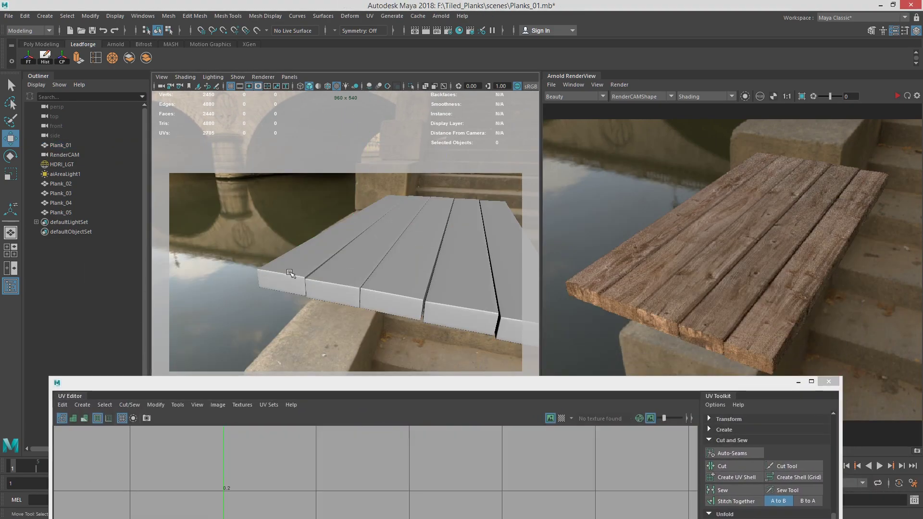
left_click(289, 275)
- Switch Plank_01 to edge selection and select the edge loop around its near end
mouse_move(266, 272)
right_mouse_down("alt")
mouse_move(325, 275)
mouse_move(255, 275)
right_mouse_up("alt")
middle_click_drag(255, 275, 274, 260, "alt")
right_click_drag(274, 260, 355, 270, "alt")
right_click_drag(375, 240, 381, 219)
double_click(354, 255)
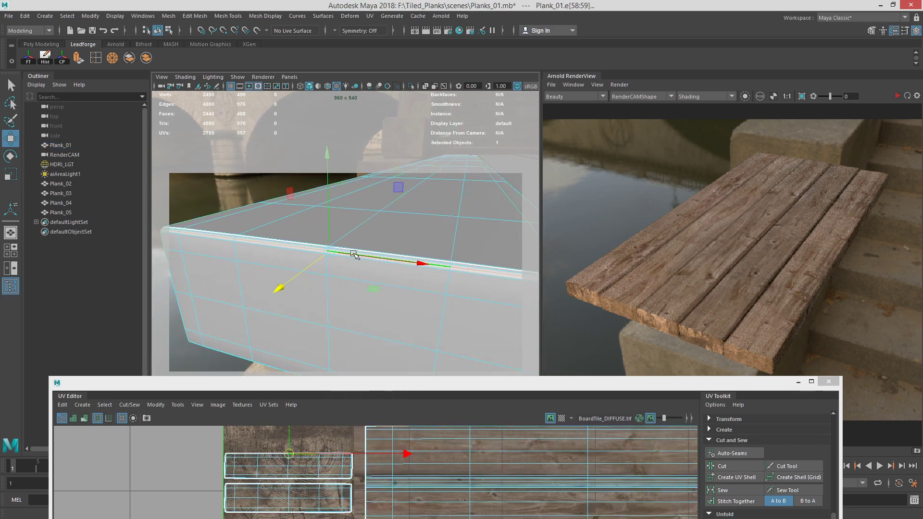
- Examine the edge loops at Plank_01's near end up close and select the vertical loop beside its corner
key("f")
left_click_drag(366, 267, 457, 255, "alt")
middle_click_drag(405, 302, 423, 279, "alt")
left_click_drag(424, 279, 360, 330, "alt")
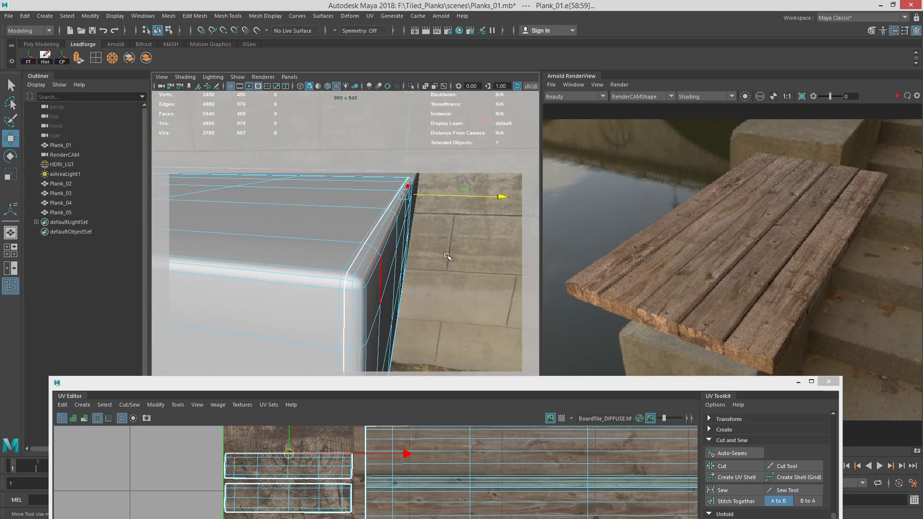
left_click(353, 265)
double_click(351, 264)
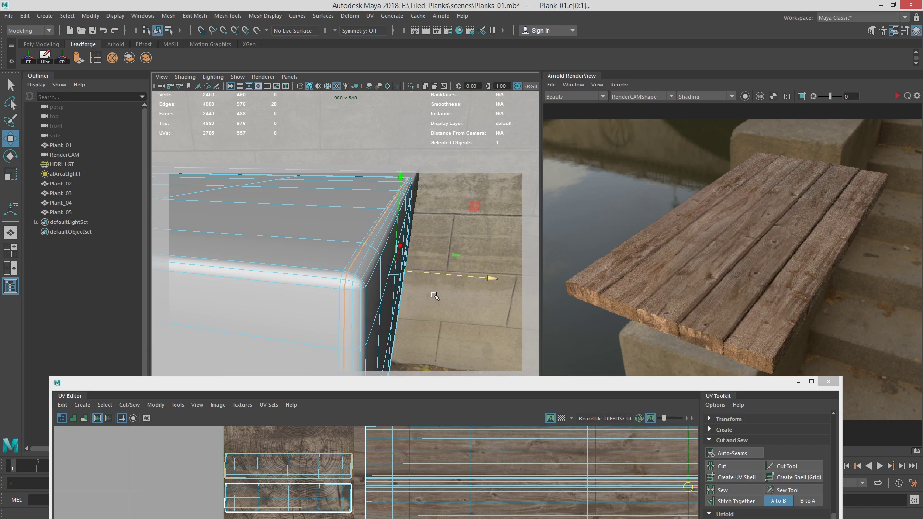
left_click_drag(435, 297, 380, 274, "alt")
key("f")
left_click_drag(444, 277, 528, 341, "alt")
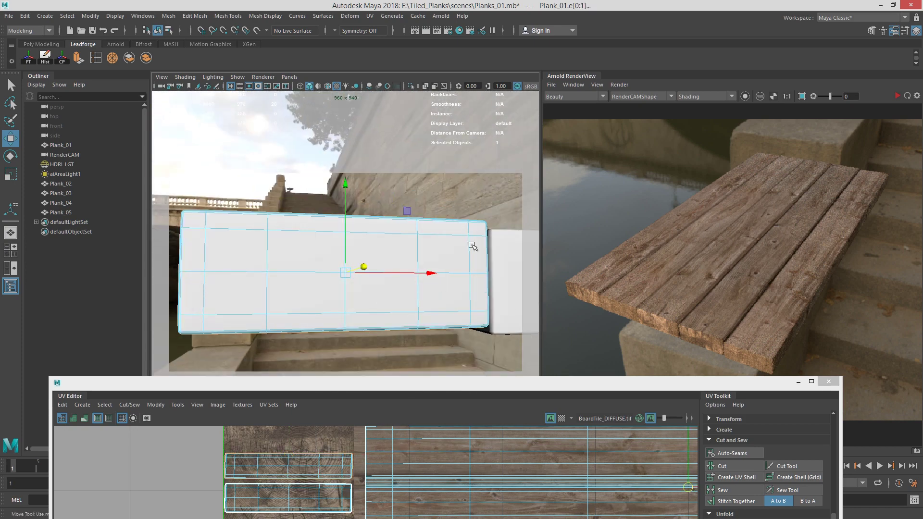
- Return Plank_01 to object selection, clear the selection and frame the near ends of the planks
right_click_drag(429, 217, 476, 199)
left_click(475, 199)
left_click_drag(475, 199, 440, 224, "alt")
right_click_drag(440, 224, 443, 221, "alt")
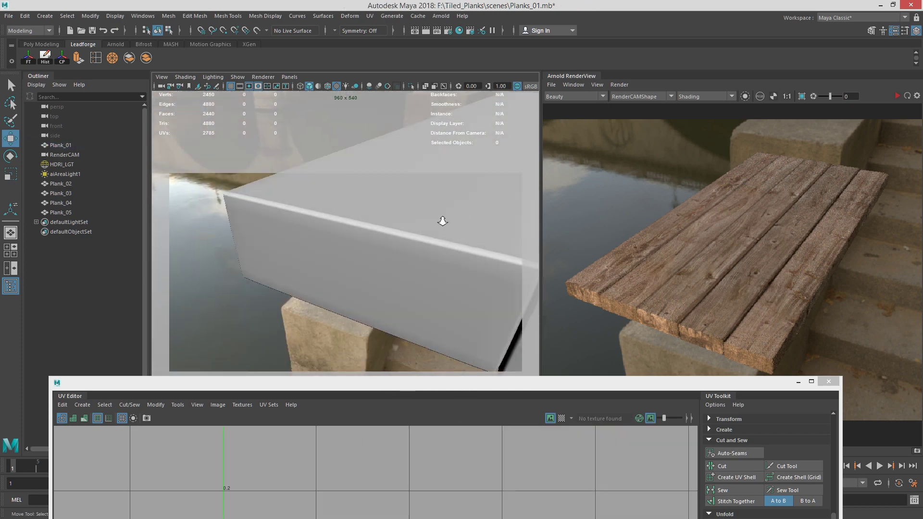
left_click_drag(443, 220, 414, 240, "alt")
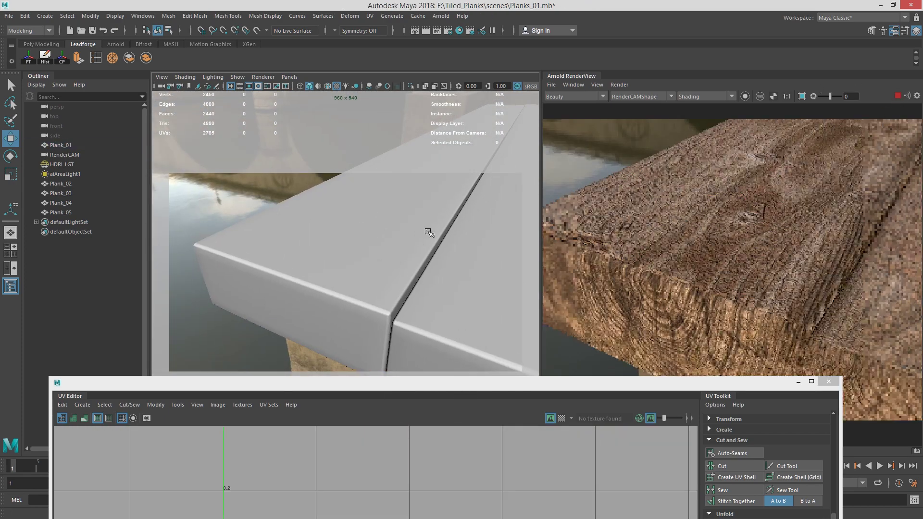
- Check all planks in the live Arnold render from several angles and move the UV Editor out of the way
right_click_drag(428, 232, 250, 222, "alt")
right_click_drag(491, 236, 319, 223, "alt")
middle_click_drag(320, 223, 211, 226, "alt")
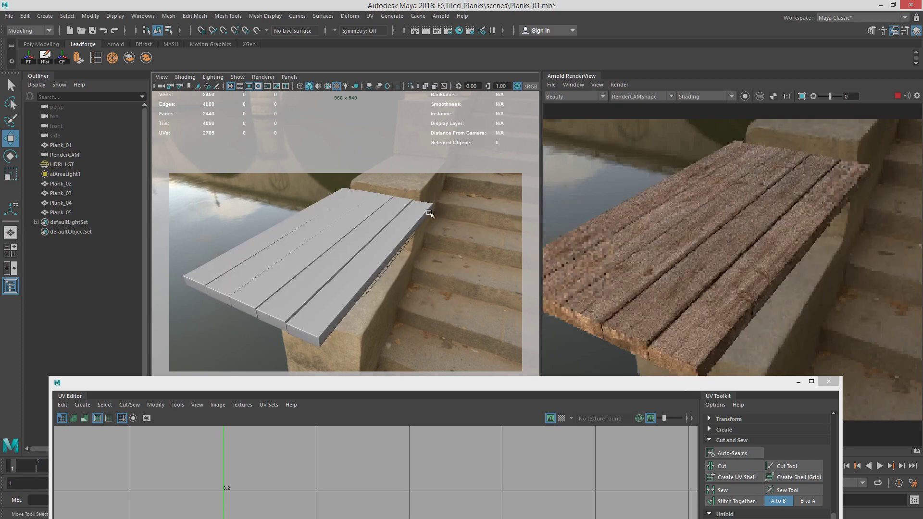
left_click_drag(429, 213, 439, 242, "alt")
right_click_drag(439, 241, 395, 240, "alt")
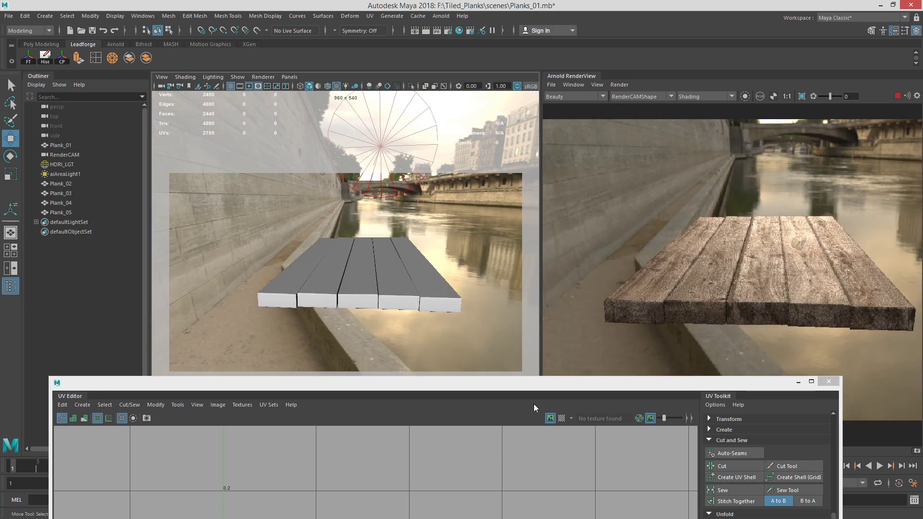
left_click_drag(518, 383, 922, 370)
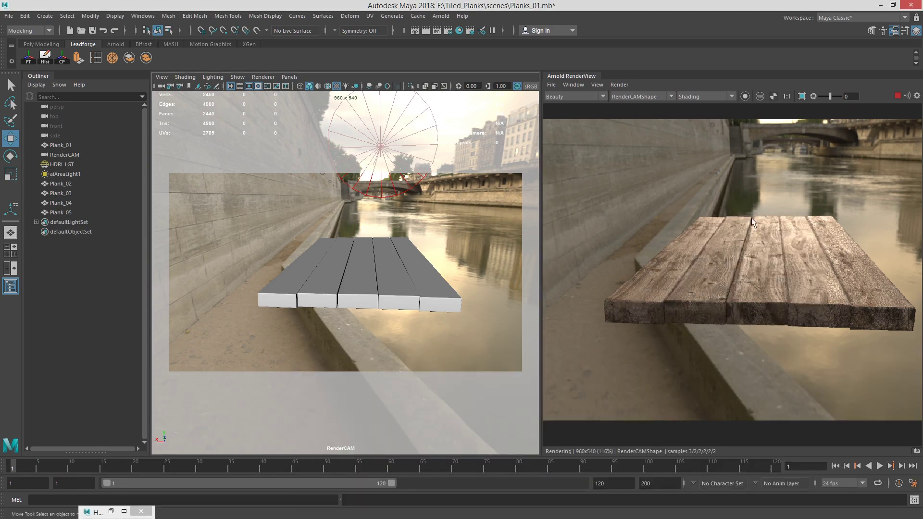
left_click_drag(387, 264, 400, 212, "alt")
- Inspect the diffuse_direct and specular_direct passes of the planks in the Arnold render and return to the Beauty pass
left_click(575, 96)
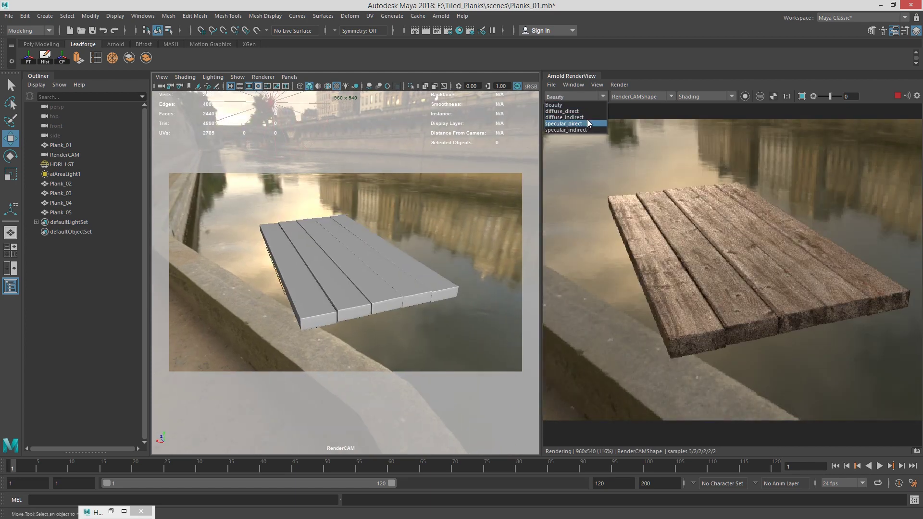
left_click(594, 114)
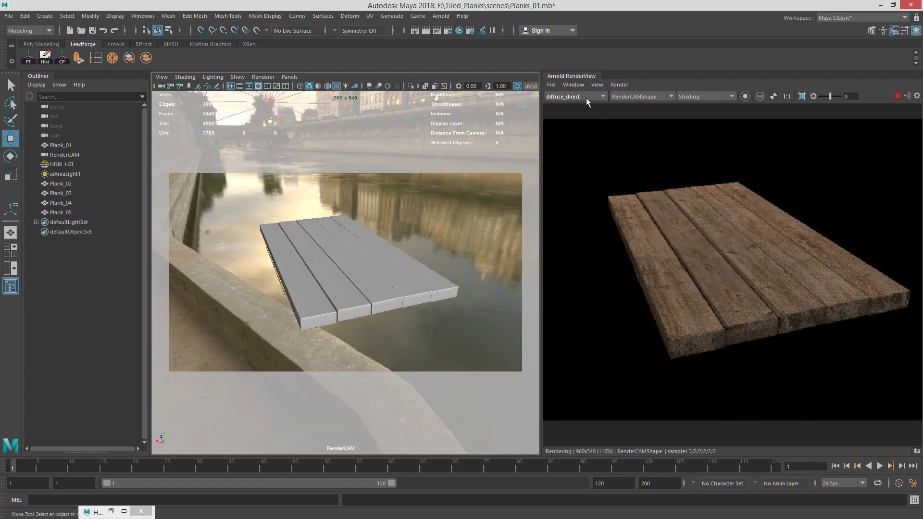
left_click(587, 98)
left_click(592, 126)
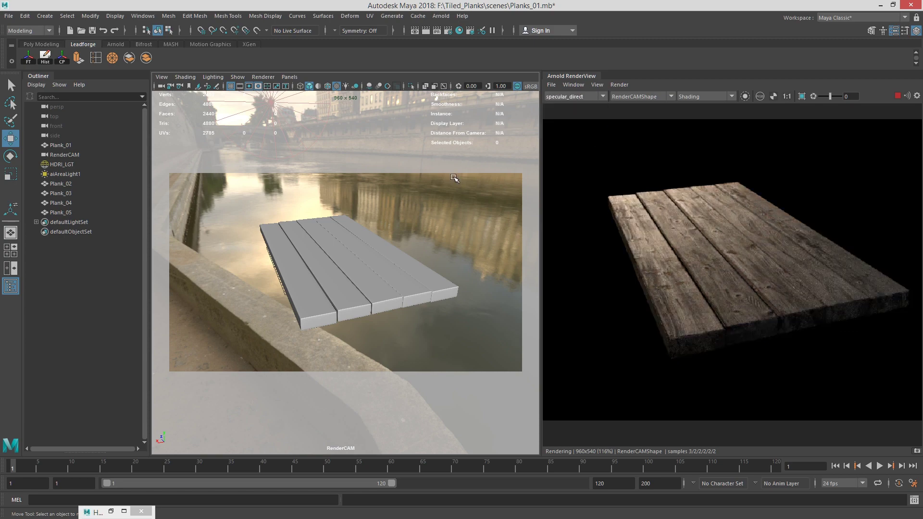
left_click_drag(406, 201, 438, 202, "alt")
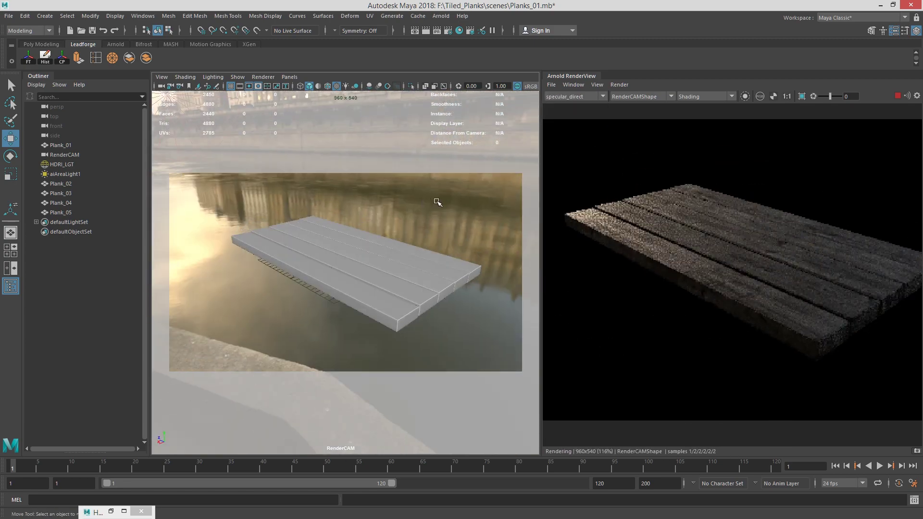
left_click_drag(421, 250, 385, 243, "alt")
left_click(577, 96)
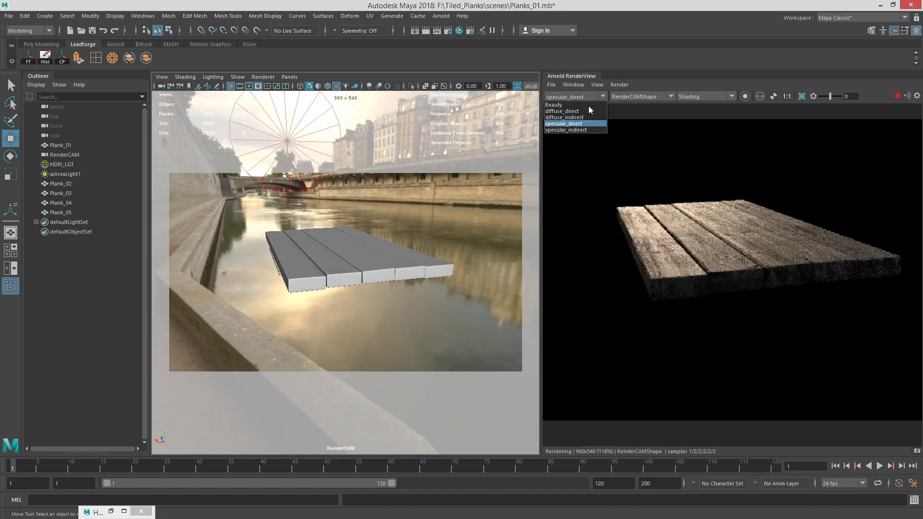
left_click(572, 103)
- Switch the Arnold debug shading to Basic and examine the displacement on the plank tops up close
left_click(696, 98)
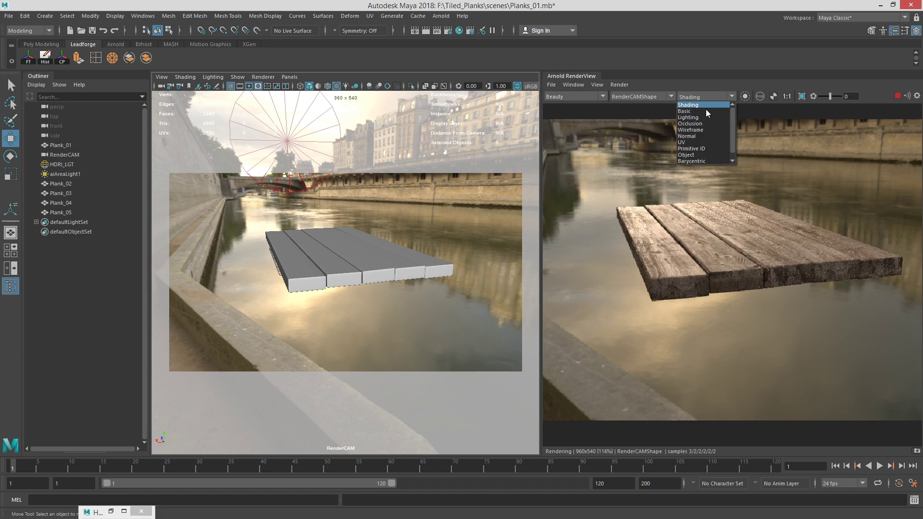
left_click(698, 108)
left_click_drag(347, 262, 335, 279, "alt")
right_click_drag(336, 279, 390, 287, "alt")
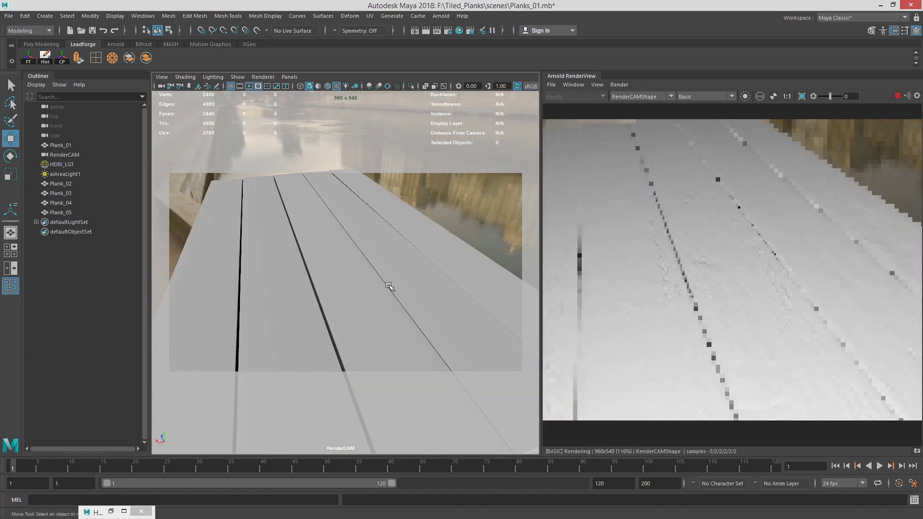
left_click_drag(358, 269, 371, 272, "alt")
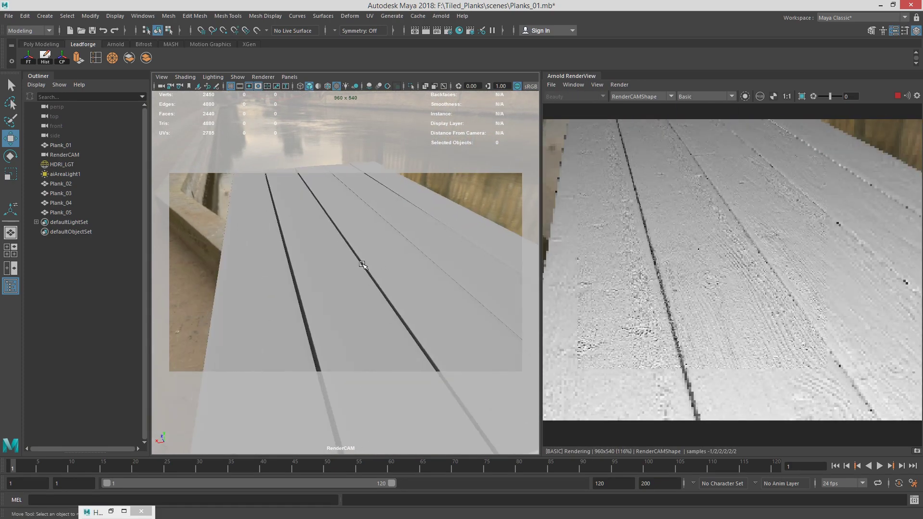
- Switch the Arnold debug shading to Lighting and examine the plank surfaces and gaps
left_click(705, 96)
left_click(712, 120)
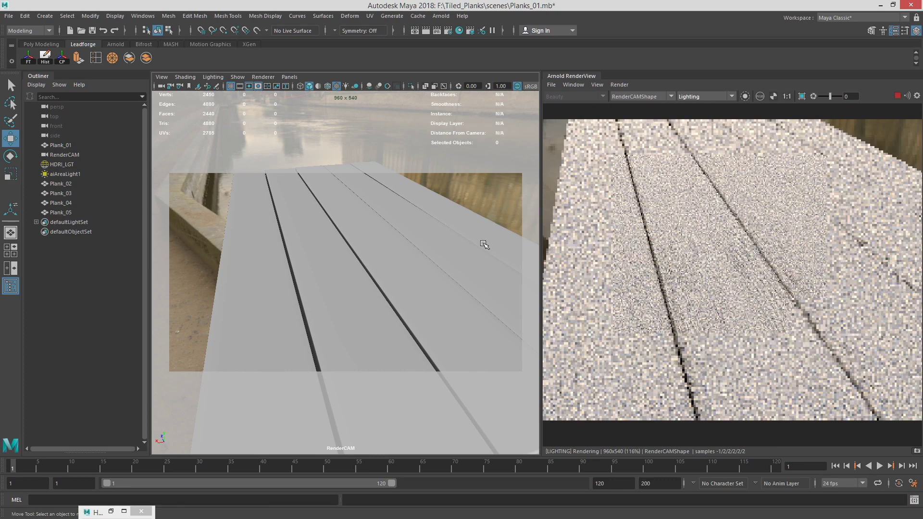
left_click_drag(325, 255, 374, 258, "alt")
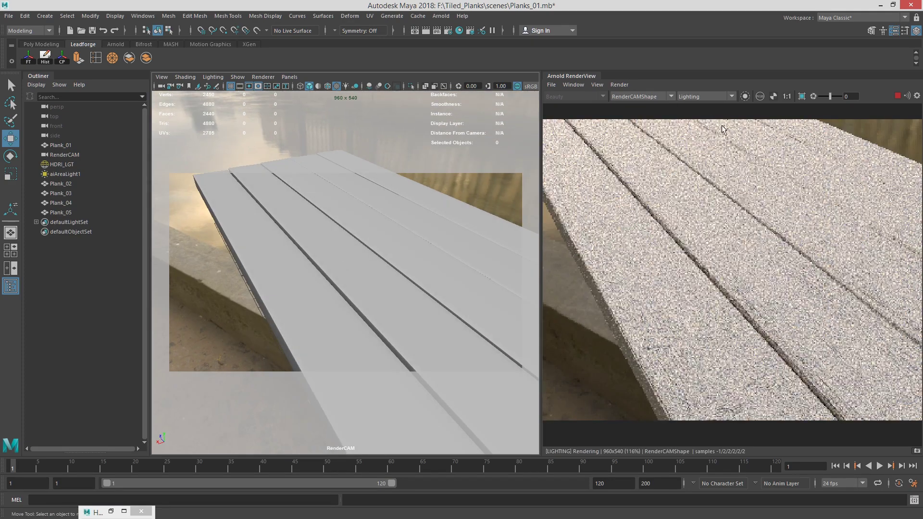
left_click(716, 97)
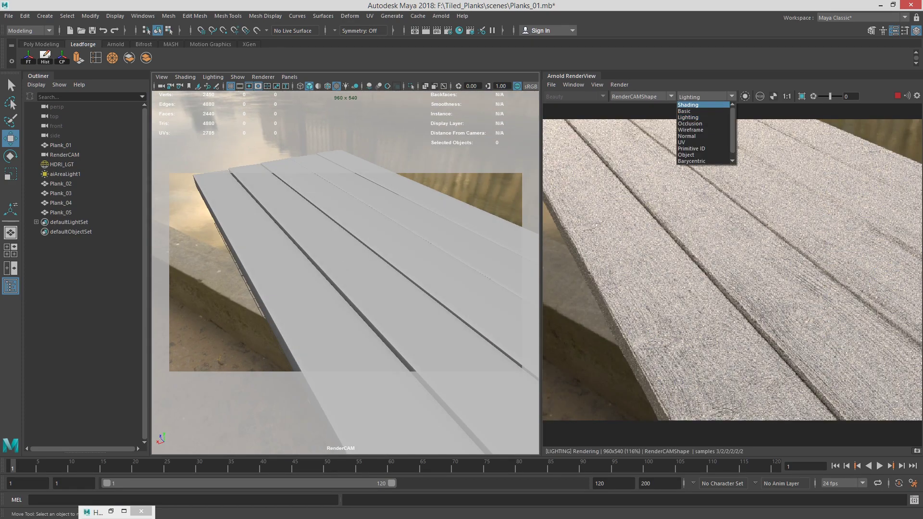
left_click(746, 96)
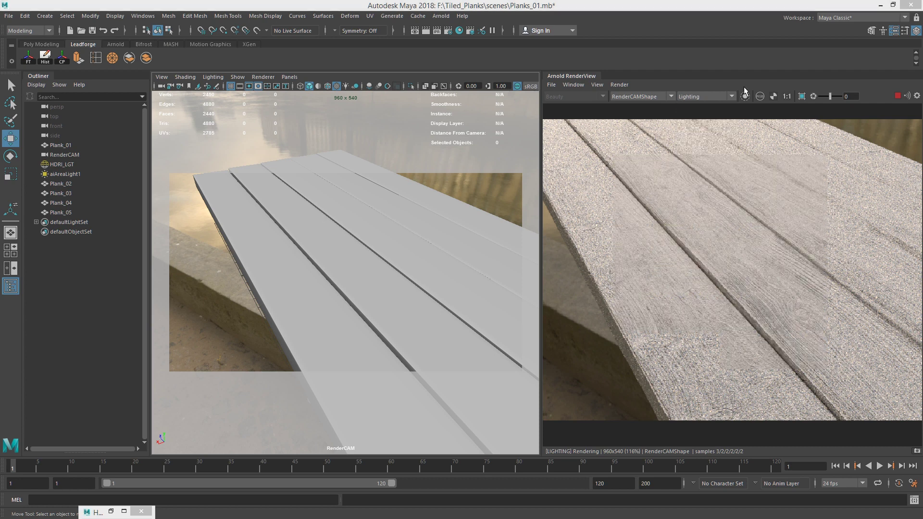
- Stop the live render, set the debug shading back to Shading and restart the render with all planks in view
left_click(897, 97)
right_click_drag(413, 263, 328, 254, "alt")
left_click_drag(327, 253, 363, 253, "alt")
left_click(715, 98)
left_click(713, 151)
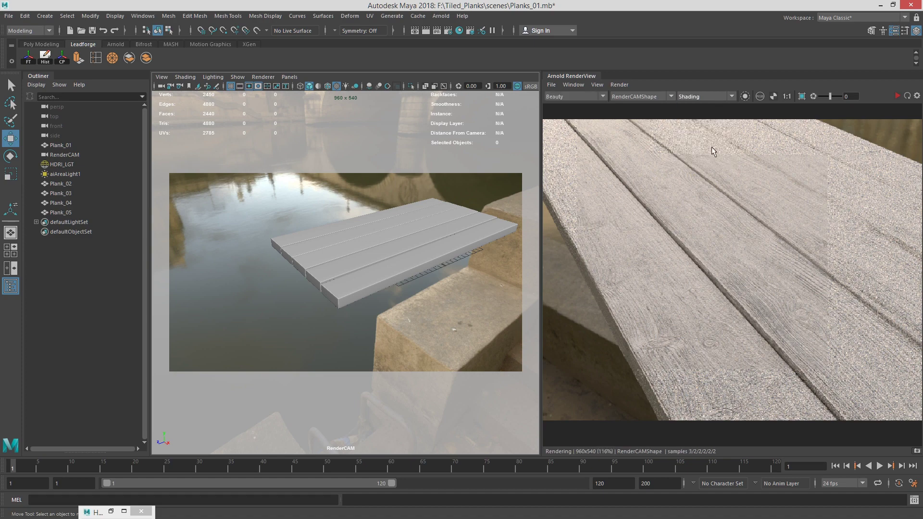
left_click(897, 97)
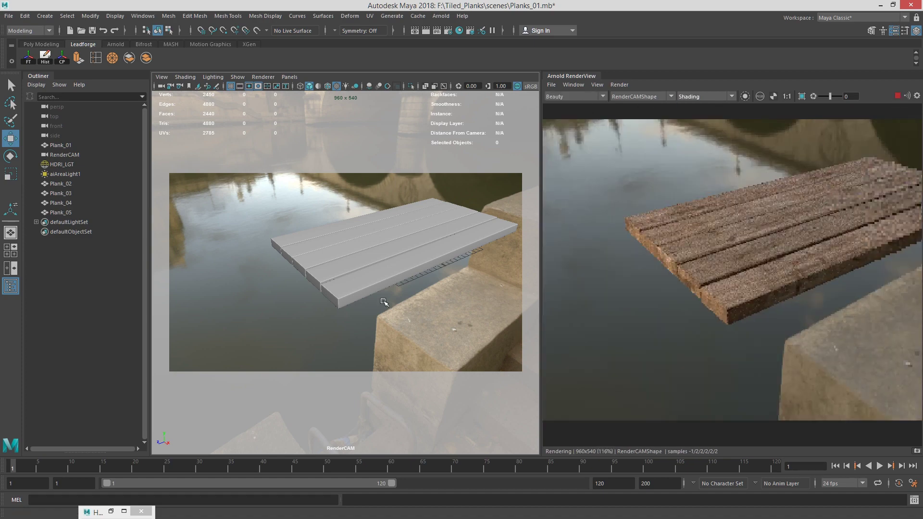
- Review the textured planks in the Beauty render from other angles and stop the live render
left_click_drag(380, 305, 414, 248, "alt")
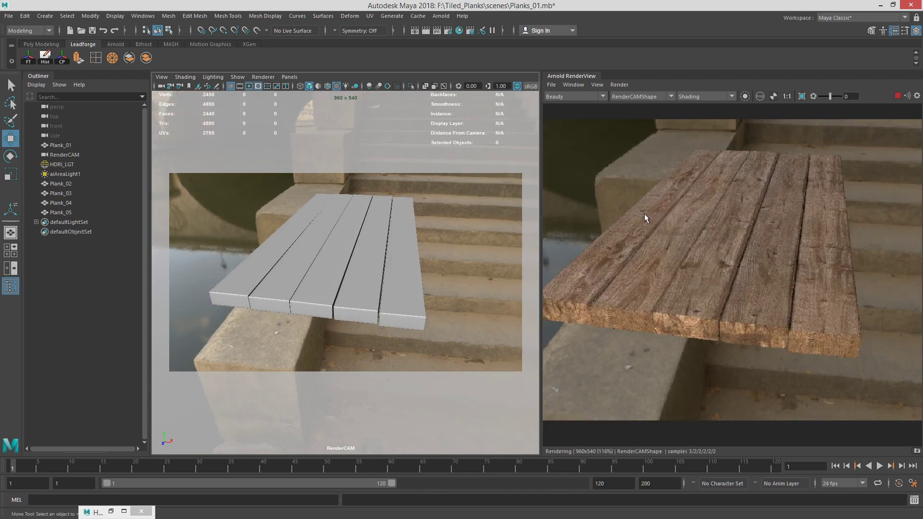
left_click_drag(417, 226, 449, 217, "alt")
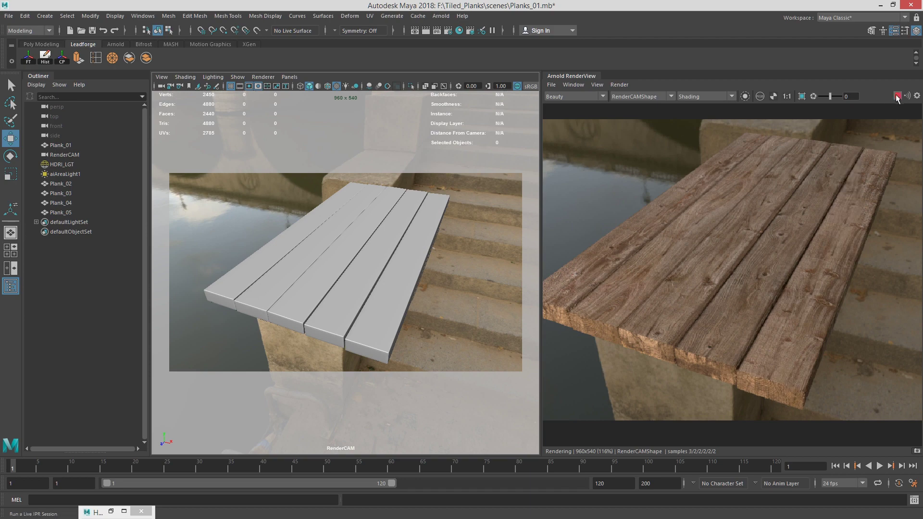
left_click_drag(480, 244, 340, 253, "alt")
right_click_drag(340, 253, 313, 251, "alt")
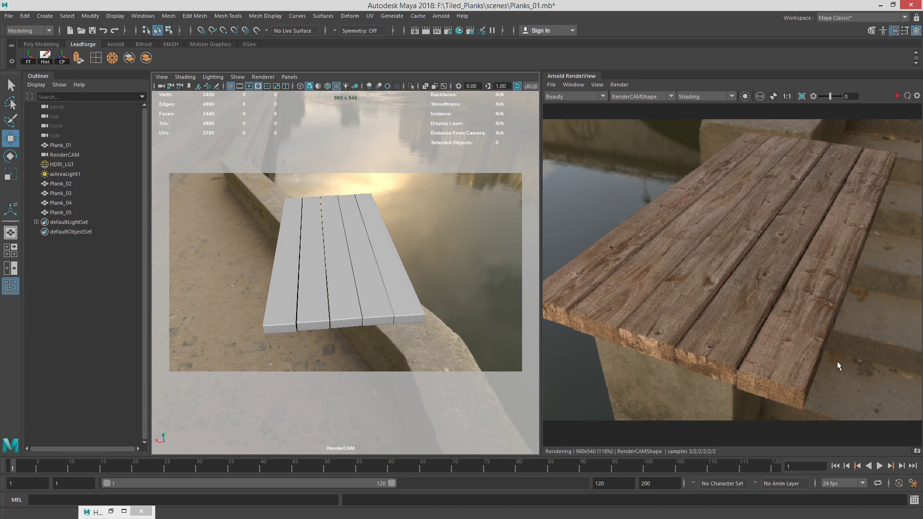
- Restore the Hypershade window and remove the aiAreaLightShape1 node from the Plank graph
left_click(111, 512)
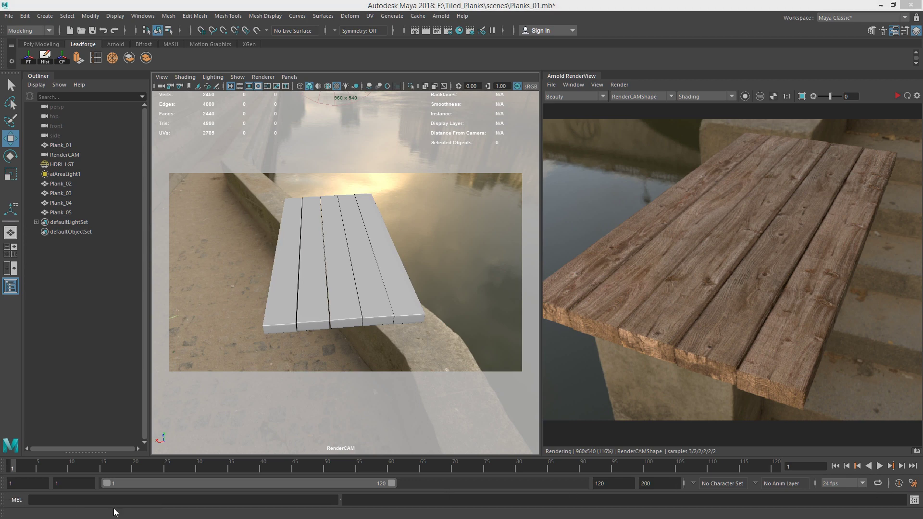
left_click_drag(922, 88, 564, 70)
scroll(624, 282, "down", 2)
middle_click_drag(624, 282, 651, 317, "alt")
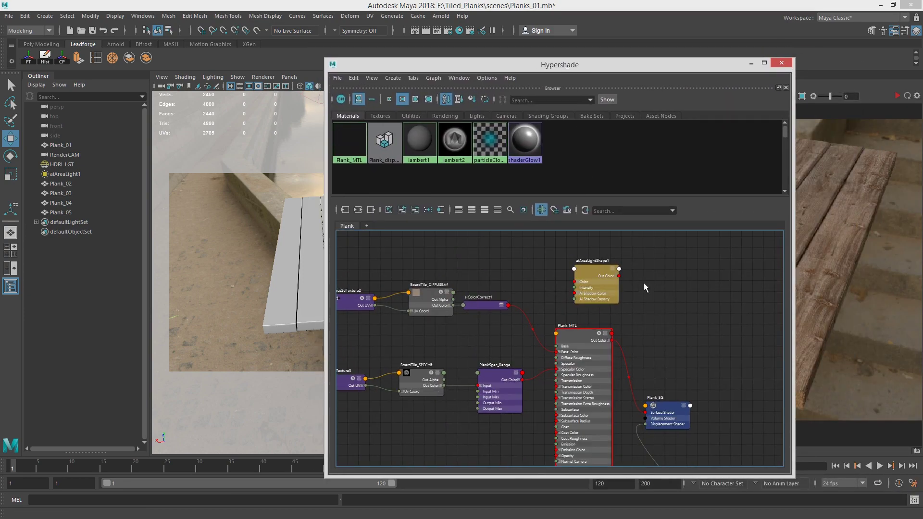
left_click(593, 269)
left_click(415, 210)
- Line up the BoardTile_SPEC texture nodes beneath the diffuse row in the Plank graph and collapse the PlankSpec_Range node
right_click_drag(627, 318, 583, 331, "alt")
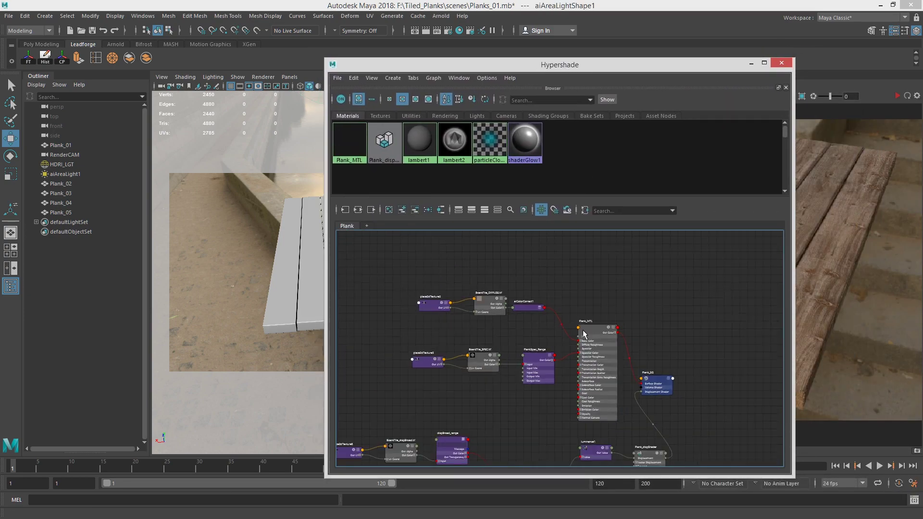
middle_click_drag(643, 342, 659, 320, "alt")
right_click_drag(515, 313, 625, 324, "alt")
middle_click_drag(439, 368, 445, 385, "alt")
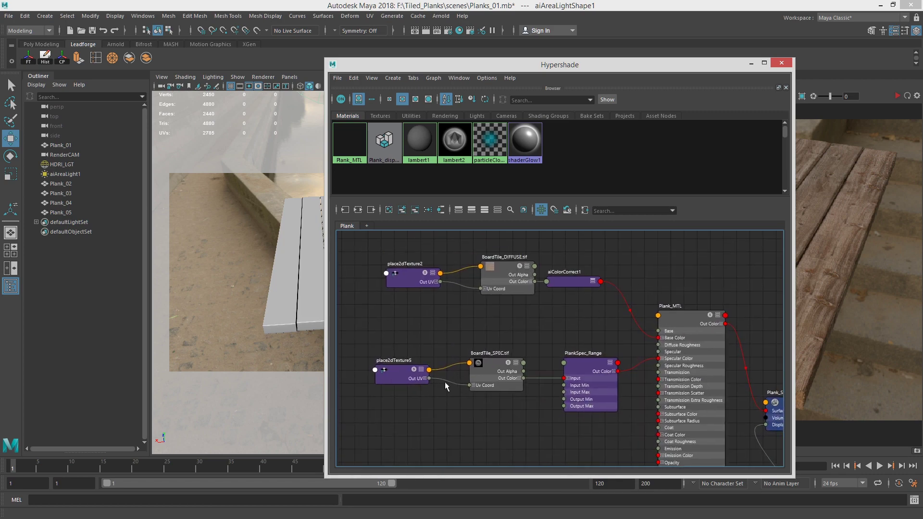
left_click_drag(390, 346, 499, 348, "shift")
left_click_drag(596, 366, 569, 345)
key("1")
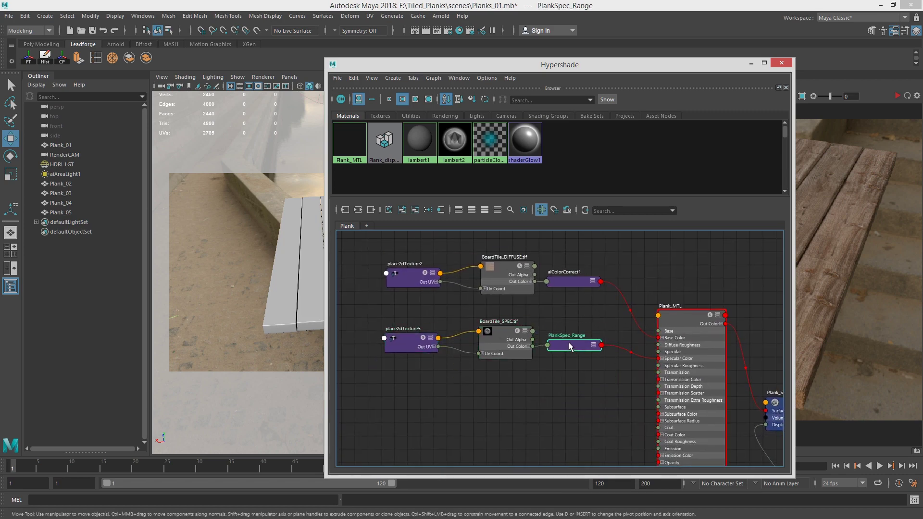
- Examine the Plank graph's displacement network from dispBroad_range through luminance1 to Plank_dispShader, and its connection to Plank_SG
middle_click_drag(682, 433, 709, 358, "alt")
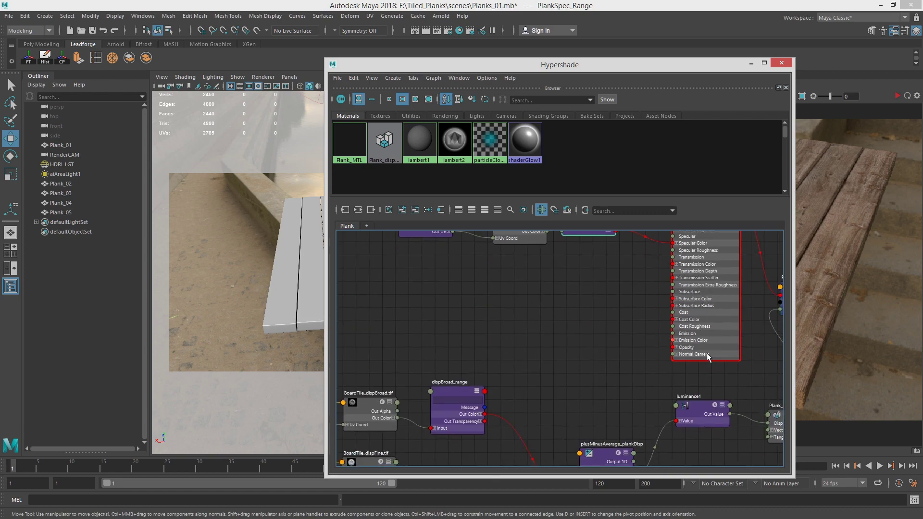
right_click_drag(709, 359, 579, 361, "alt")
right_click_drag(491, 423, 613, 368, "alt")
middle_click_drag(548, 344, 470, 382, "alt")
middle_click_drag(769, 339, 501, 350, "alt")
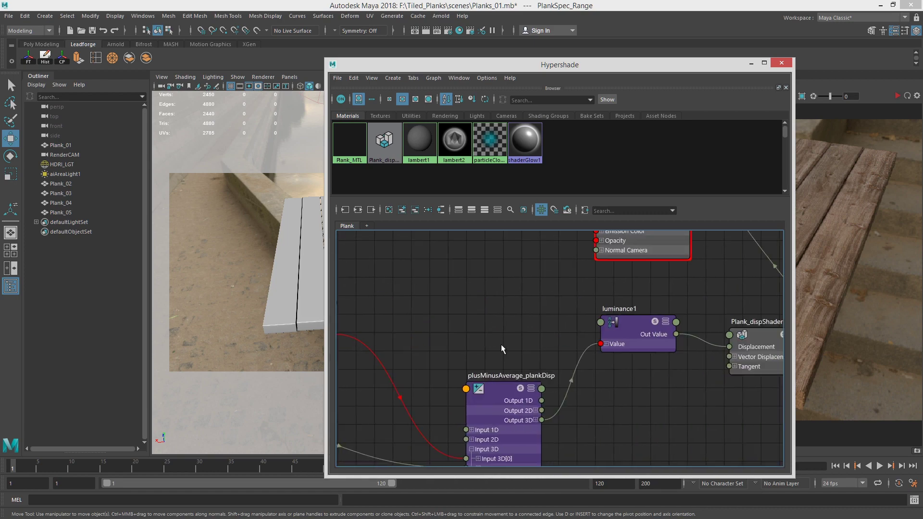
right_click_drag(645, 313, 567, 344, "alt")
middle_click_drag(703, 260, 616, 352, "alt")
right_click_drag(573, 359, 624, 331, "alt")
middle_click_drag(624, 330, 633, 355, "alt")
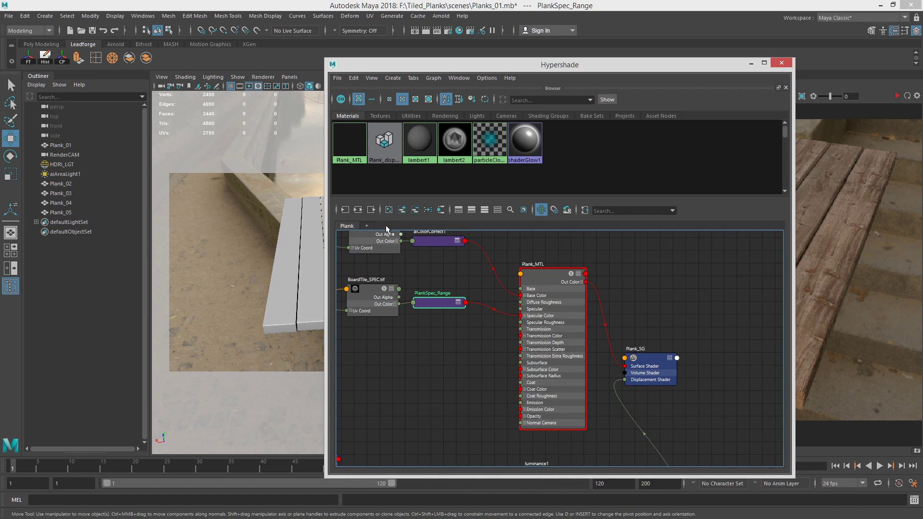
- Create an aiStandardSurface material in a new Hypershade graph tab
left_click(367, 227)
key("Tab")
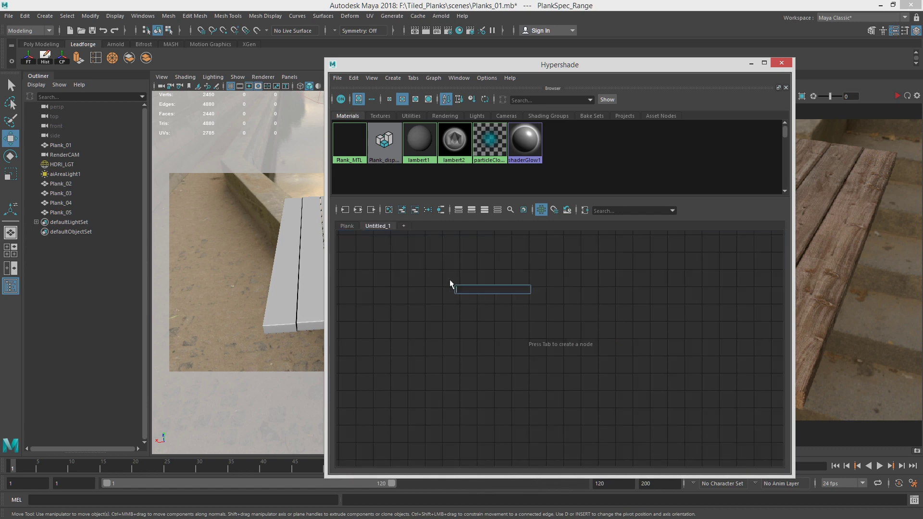
type("aiSta")
key("Down")
key("Down")
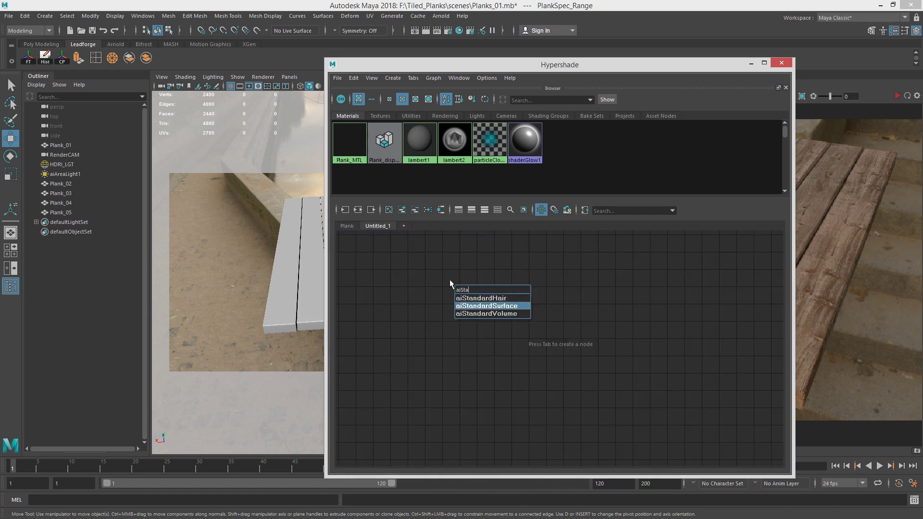
key("Return")
scroll(606, 333, "down", 2)
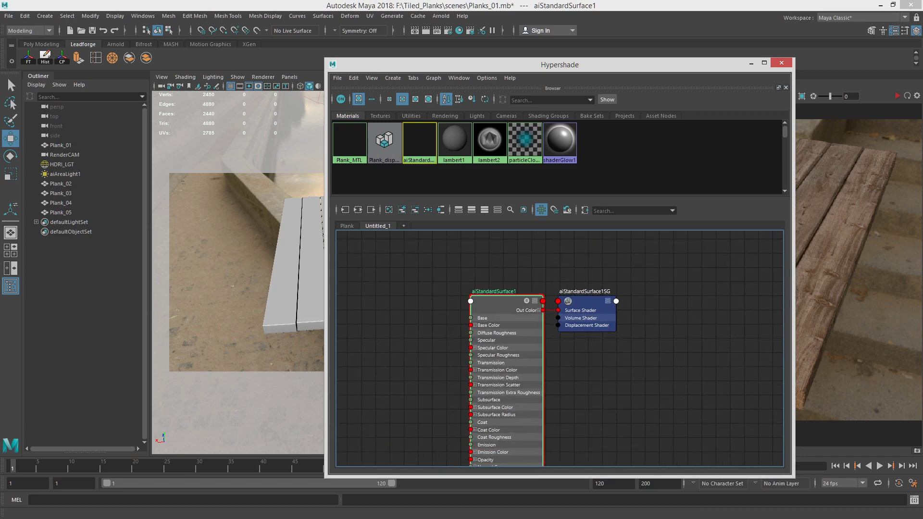
- Bring the Attribute Editor into view and rename the new aiStandardSurface material as Paint_MTL
left_click_drag(922, 19, 260, 64)
left_click_drag(342, 127, 254, 120)
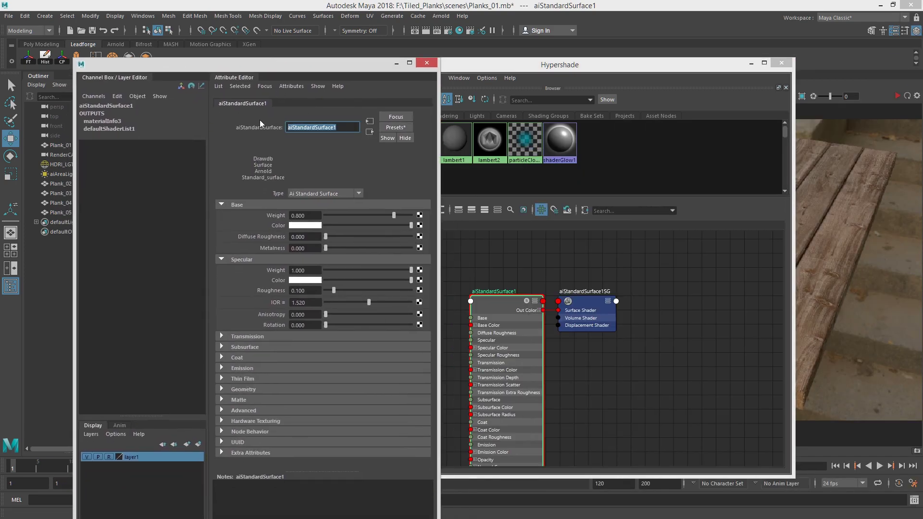
type("Paint_MTL")
key("Return")
- Give Paint_MTL a slightly darkened pale blue base color with hue 191.53 and saturation 0.301, and set specular roughness to 0.824
left_click(316, 227)
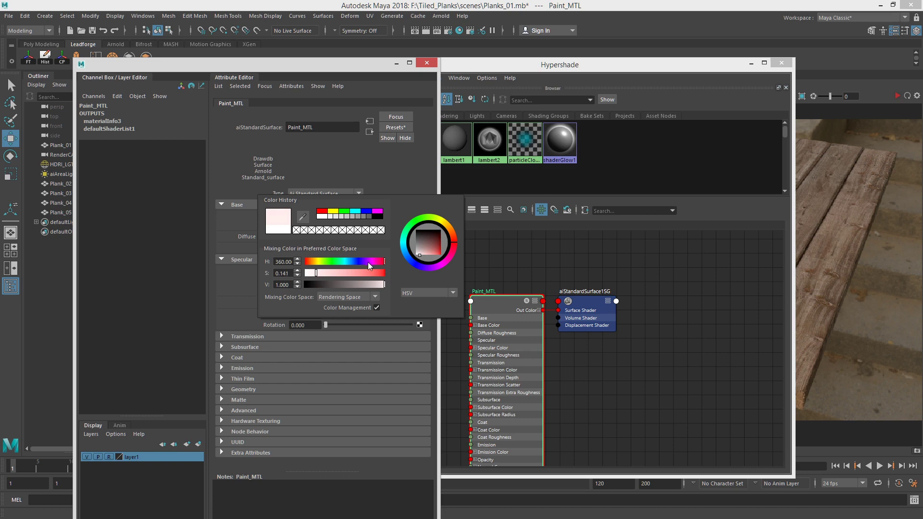
left_click_drag(368, 262, 328, 272)
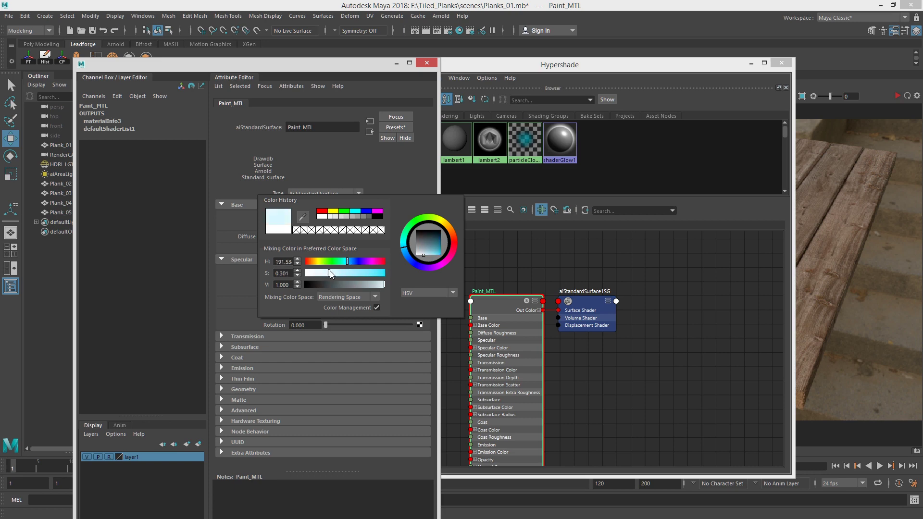
left_click_drag(380, 287, 372, 287)
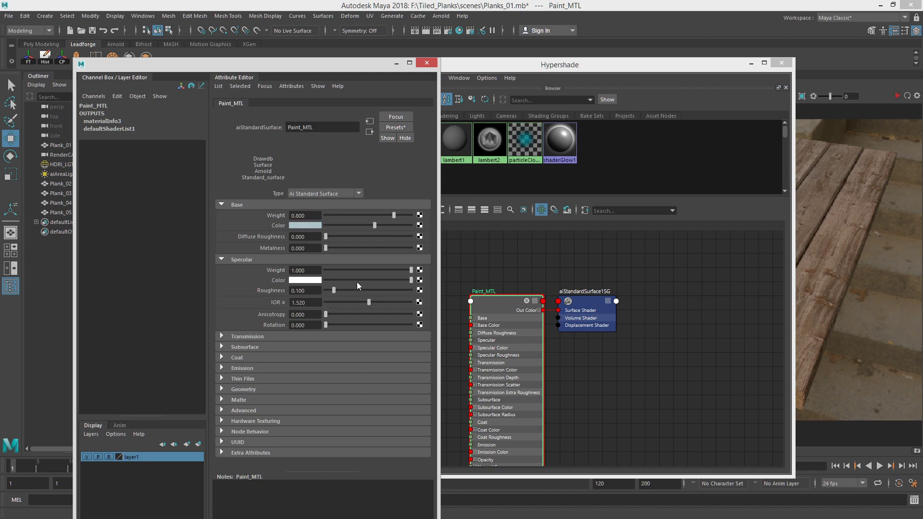
left_click(387, 291)
left_click(426, 67)
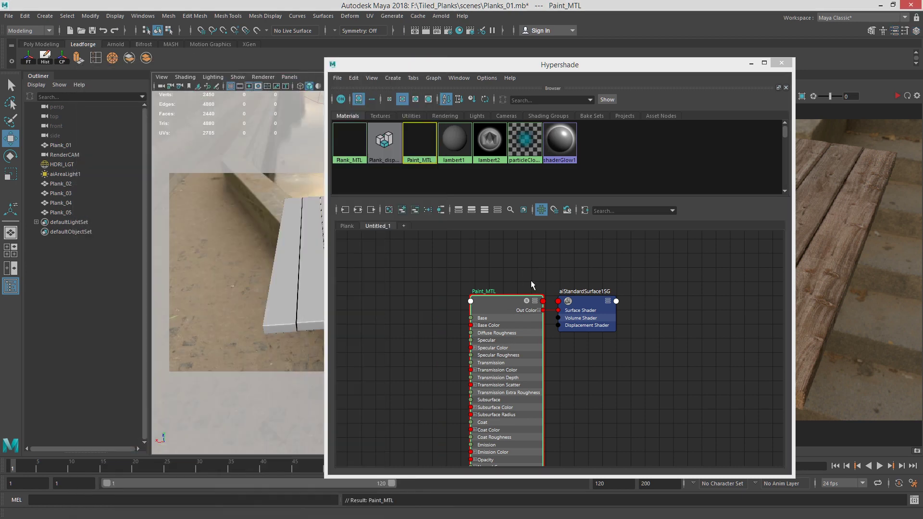
- Reopen the Attribute Editor window for Paint_MTL and move it clear of the Hypershade
left_click(220, 17)
mouse_move(144, 16)
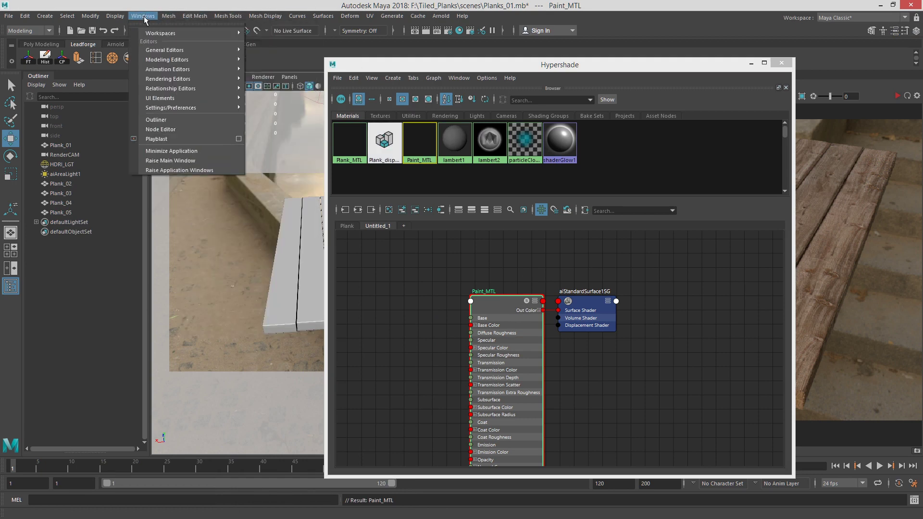
mouse_move(188, 33)
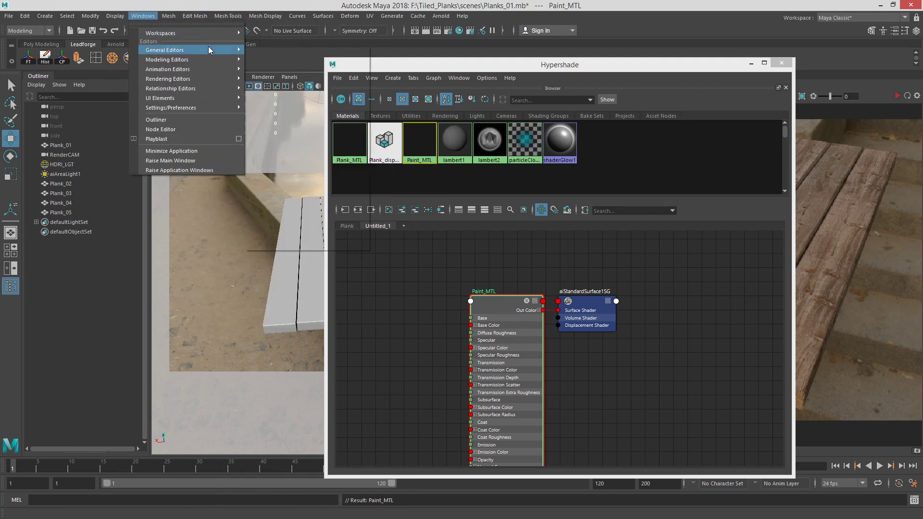
mouse_move(209, 50)
left_click(283, 68)
left_click(150, 16)
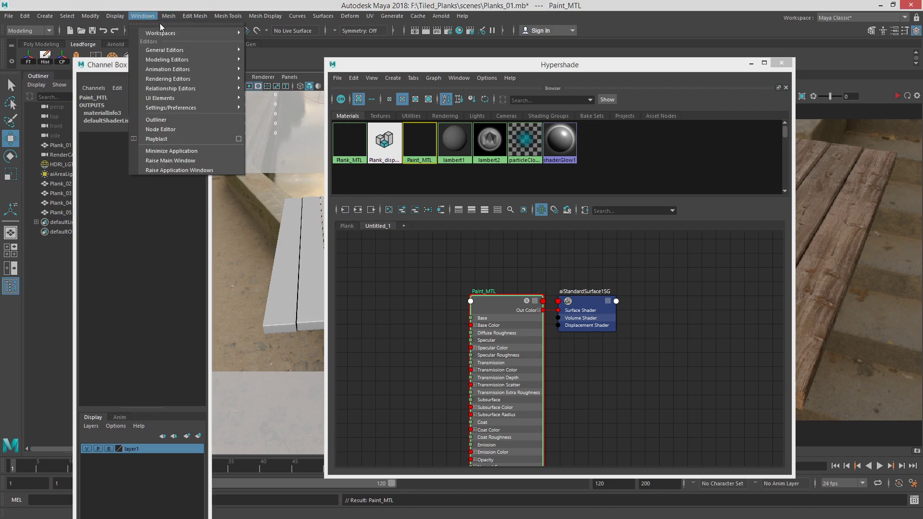
left_click(291, 58)
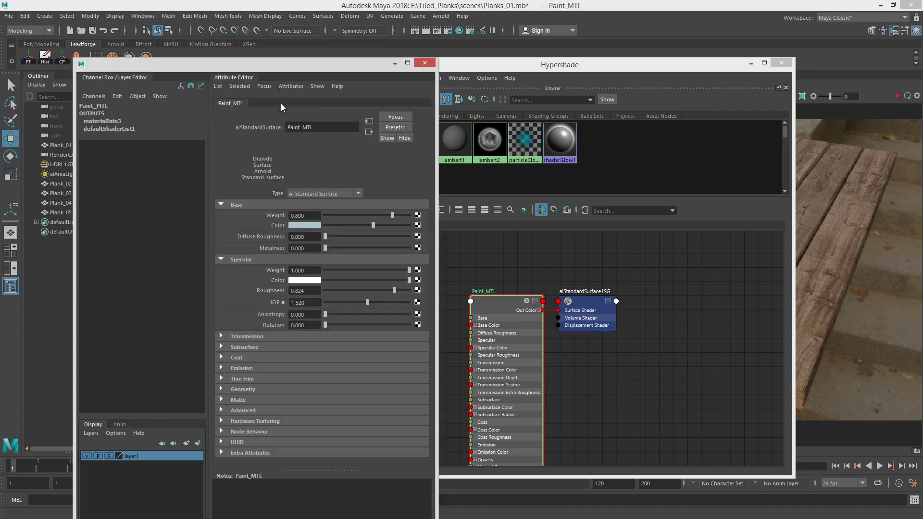
left_click_drag(356, 67, 922, 46)
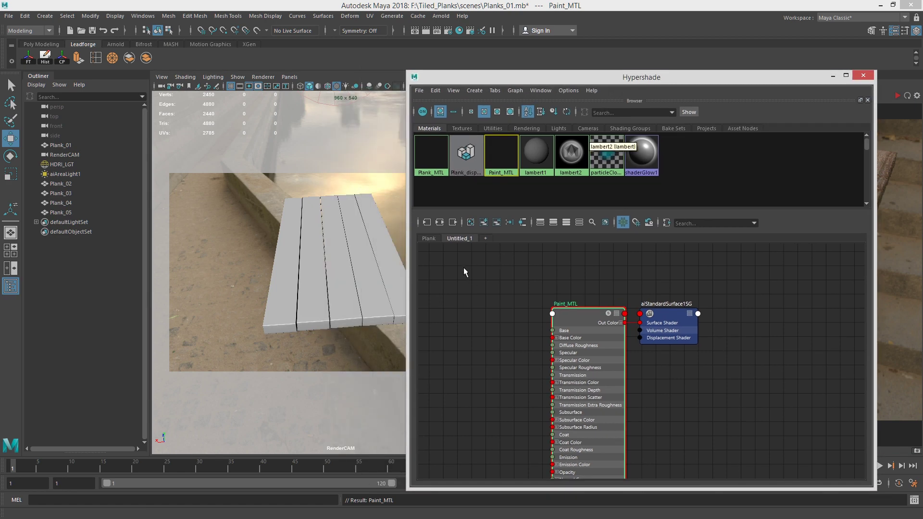
- Rename the Paint_MTL graph tab as Paint and add another graph tab named Paint_Wood_MIX
type("Paint")
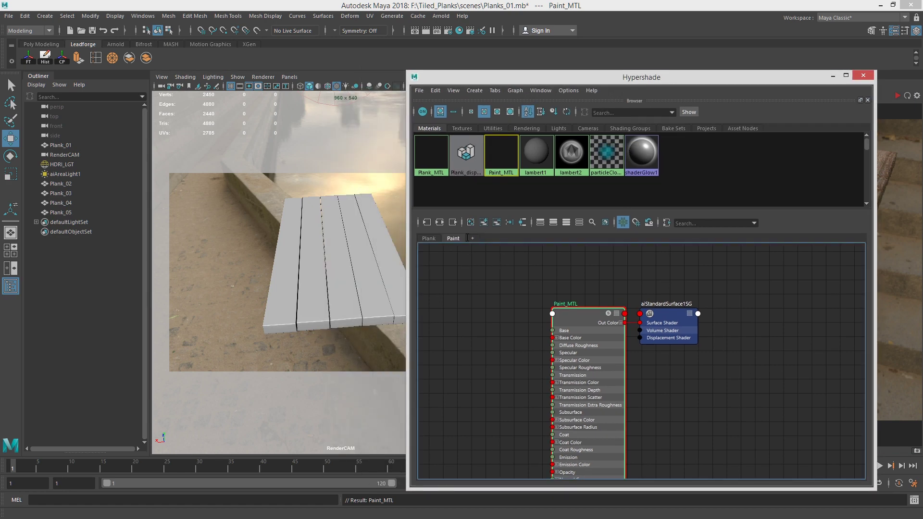
left_click(472, 239)
double_click(488, 239)
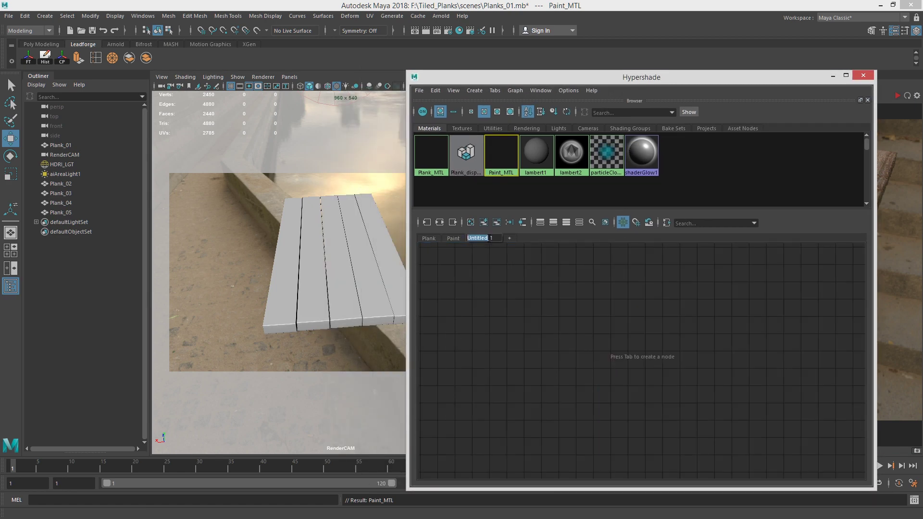
type("Paint_Wood_MIX")
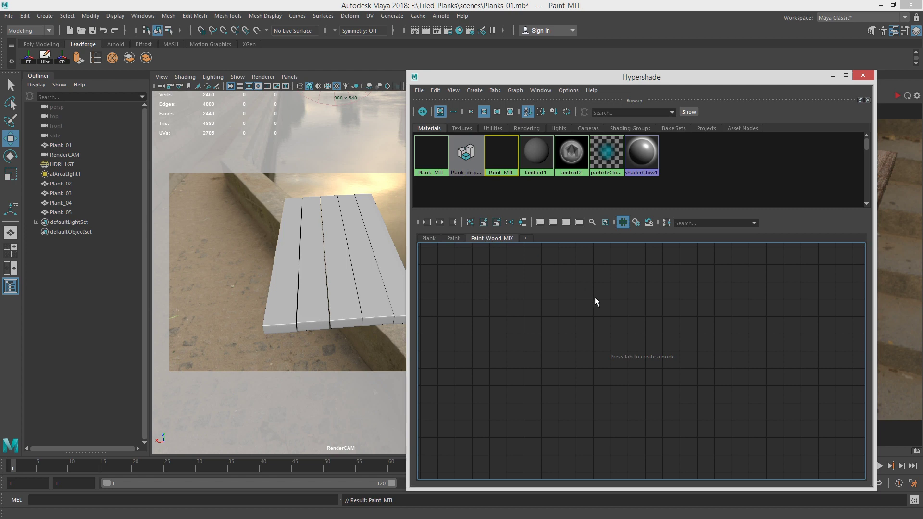
- Create an aiMixShader in the Paint_Wood_MIX graph and space it apart from its shading group node
key("Tab")
type("aiMix")
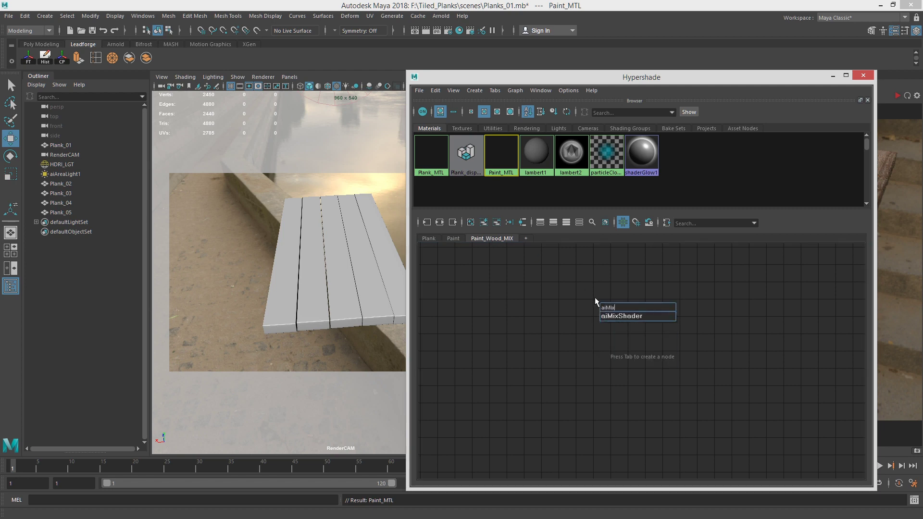
key("Down")
key("Return")
left_click_drag(718, 315, 738, 339)
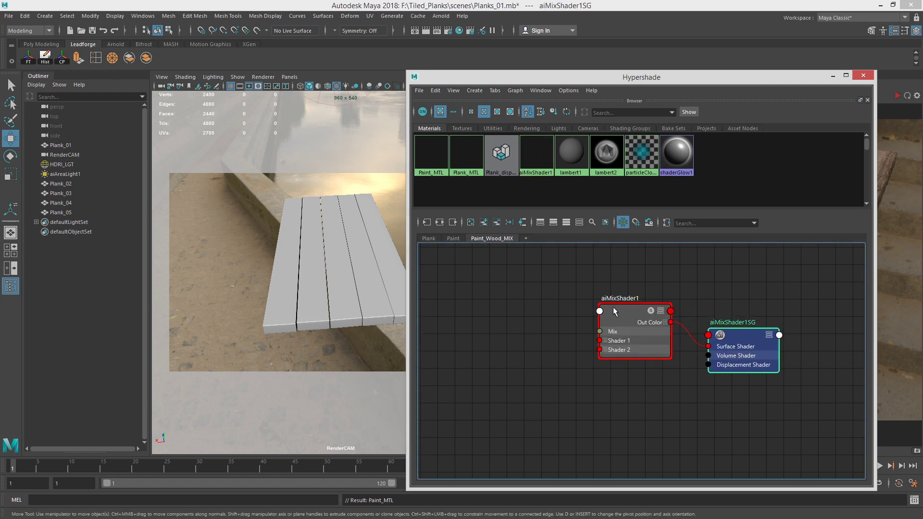
left_click_drag(627, 311, 627, 302)
- Rename the aiMixShader as Wood_Paint_MIX_MTL and move the Attribute Editor window clear of the graph
key("ctrl+a")
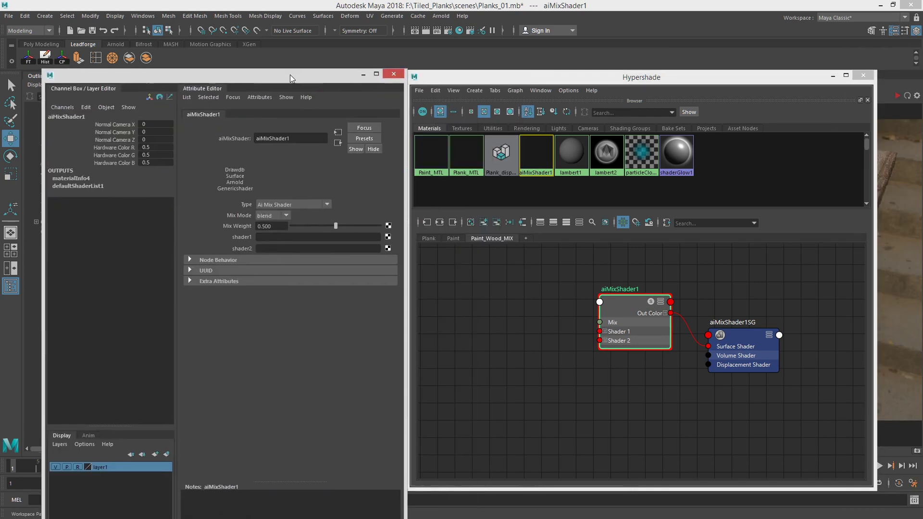
left_click_drag(290, 74, 339, 42)
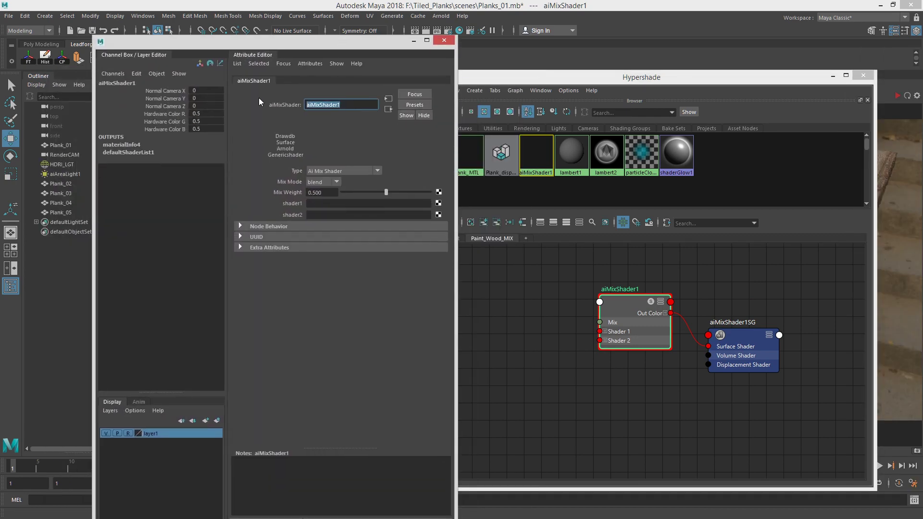
type("Wood_Paint_MIX_MTL")
key("Return")
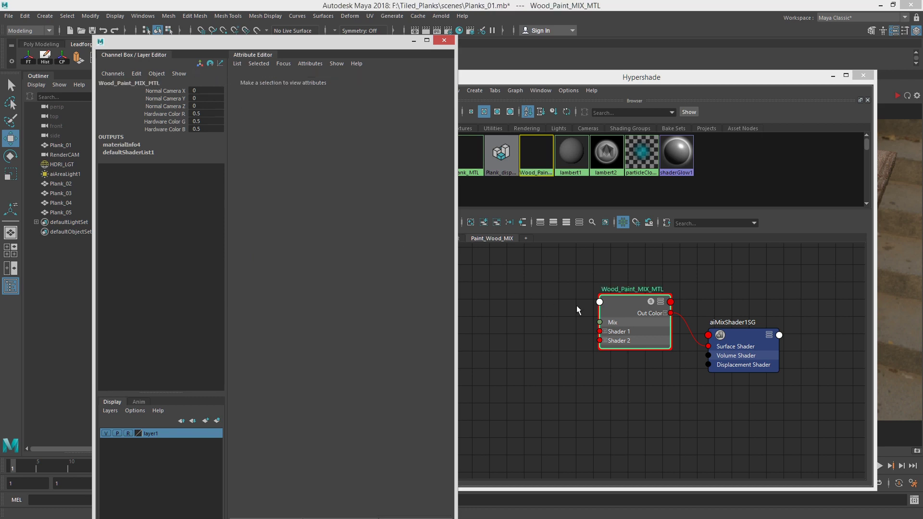
left_click_drag(645, 305, 642, 305)
left_click_drag(357, 43, 291, 22)
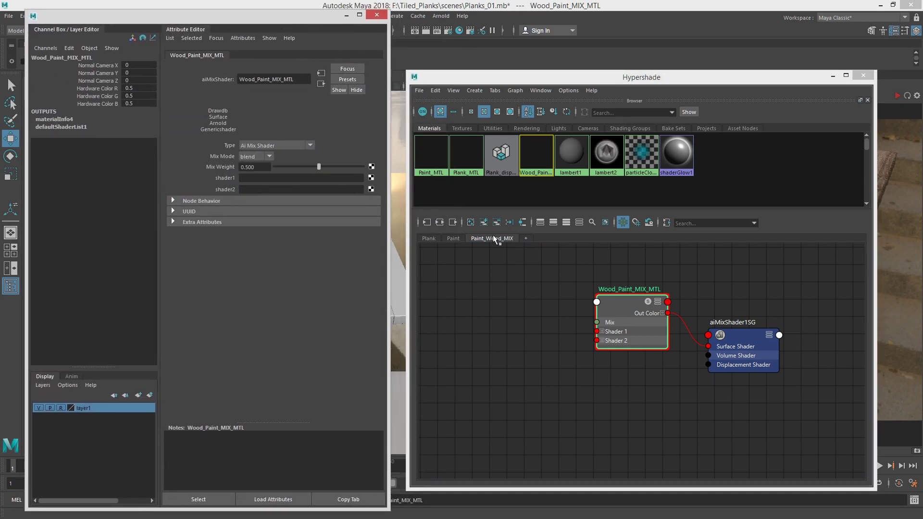
- Add the existing Paint_MTL and Plank_MTL materials to the Paint_Wood_MIX graph
left_click(738, 344)
left_click(444, 238)
left_click(593, 321)
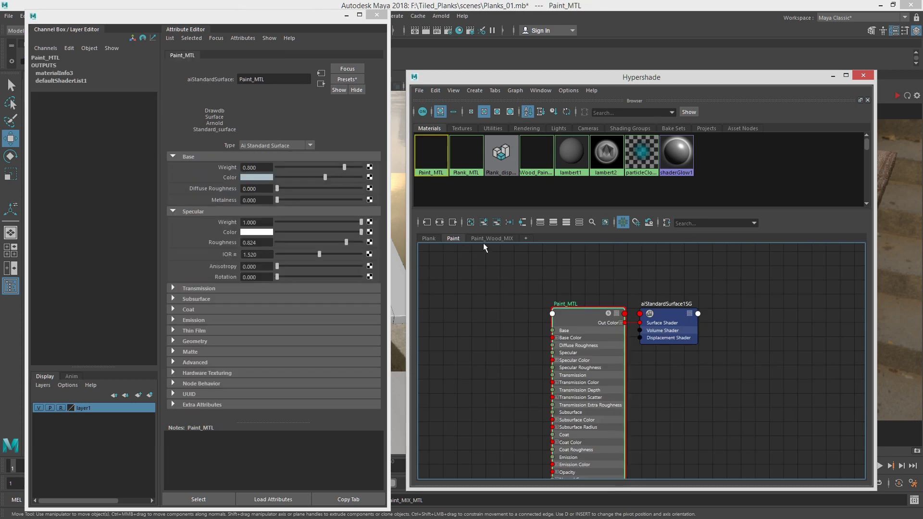
left_click(457, 157)
left_click(432, 160, "shift")
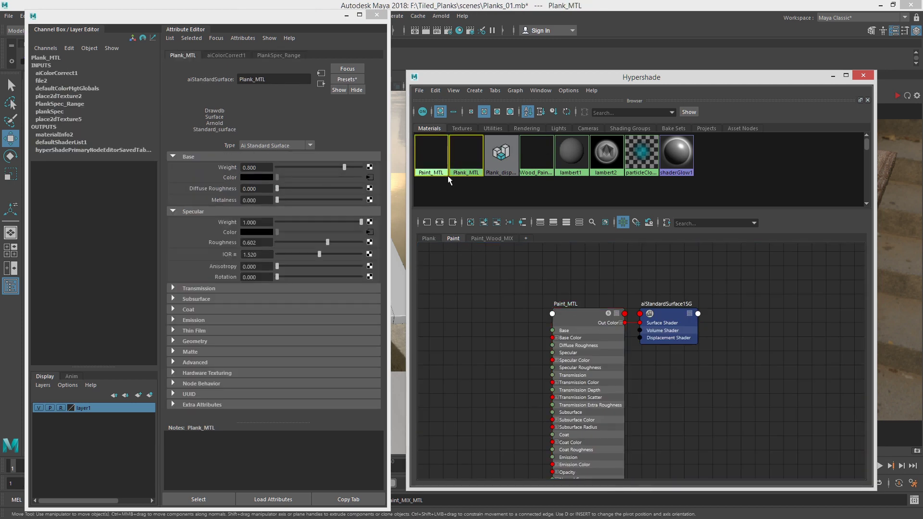
left_click(496, 239)
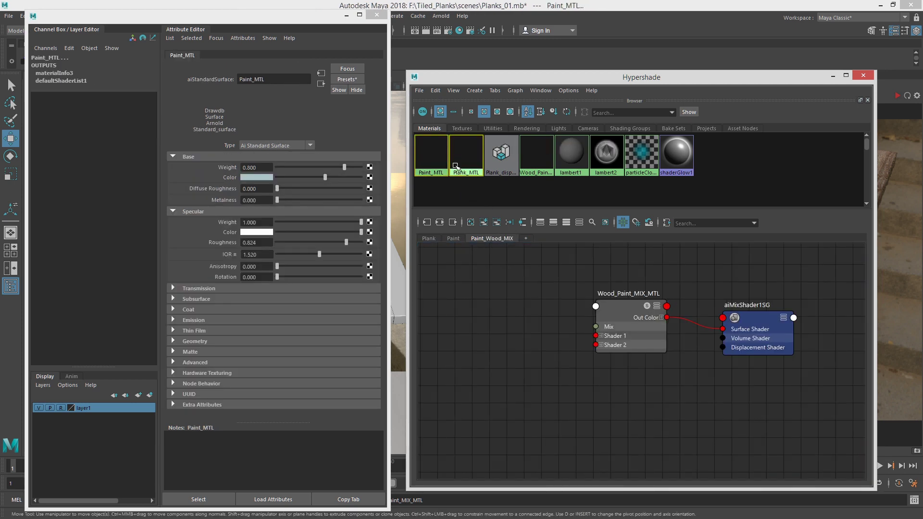
left_click(427, 164, "shift")
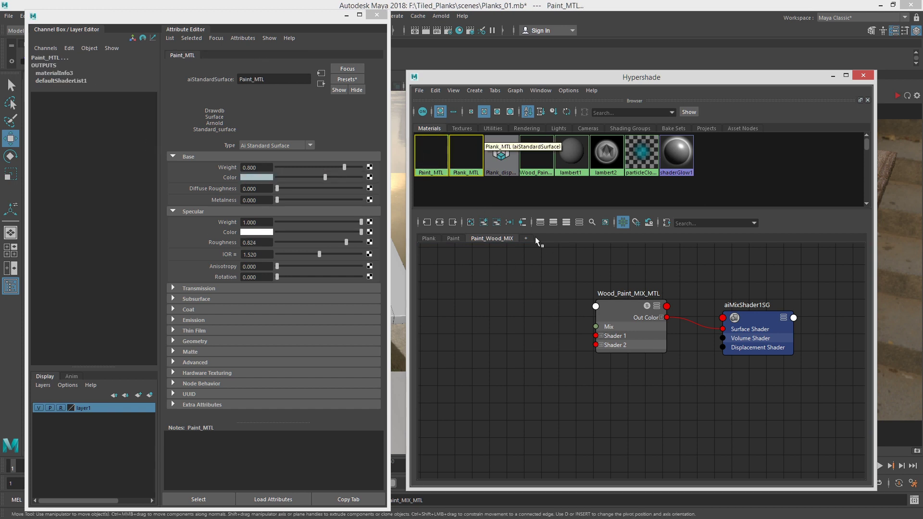
left_click(485, 223)
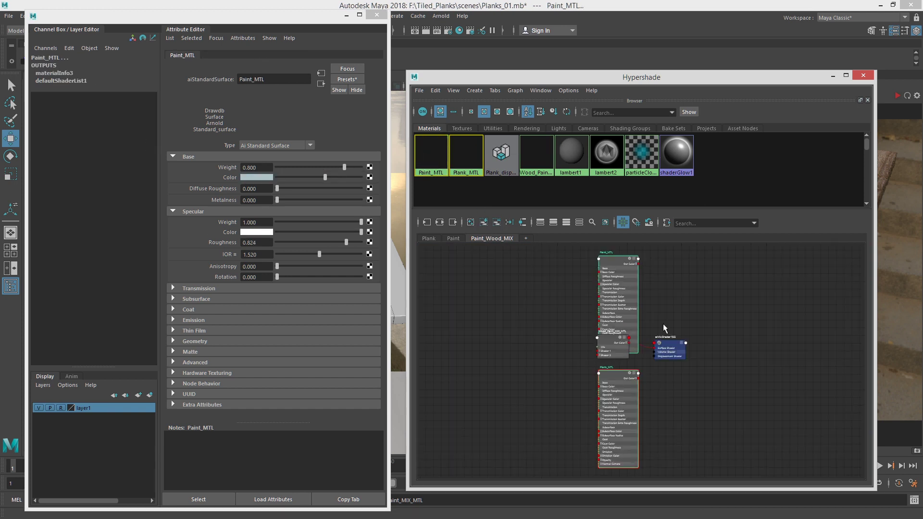
- Reduce Paint_MTL and Plank_MTL to their connected attributes and stack both nodes ahead of Wood_Paint_MIX_MTL
mouse_move(612, 263)
left_mouse_down()
mouse_move(549, 256)
mouse_move(554, 263)
left_mouse_up()
scroll(604, 319, "up", 3)
mouse_move(596, 319)
middle_mouse_down("alt")
mouse_move(613, 340)
mouse_move(605, 373)
mouse_move(587, 342)
middle_mouse_up("alt")
left_click(546, 283)
key("2")
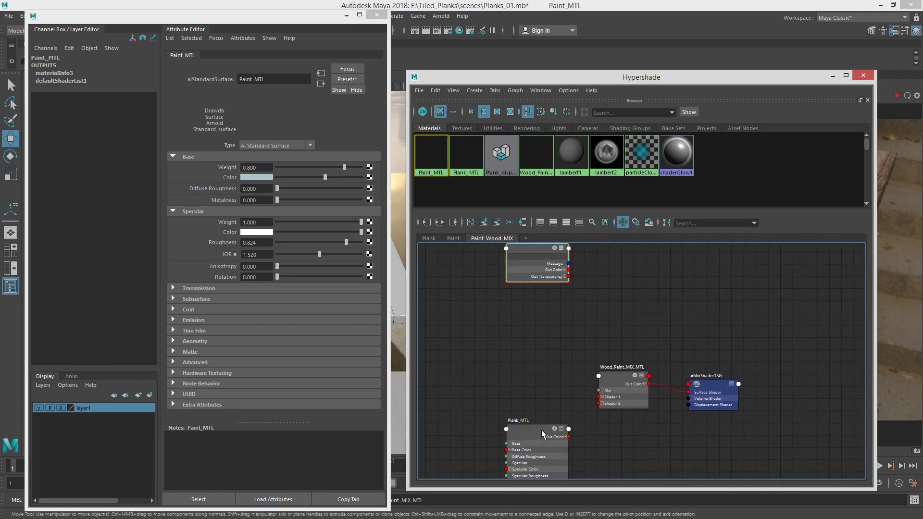
left_click(541, 430)
key("2")
left_click_drag(539, 430, 541, 404)
middle_click_drag(567, 328, 541, 374, "alt")
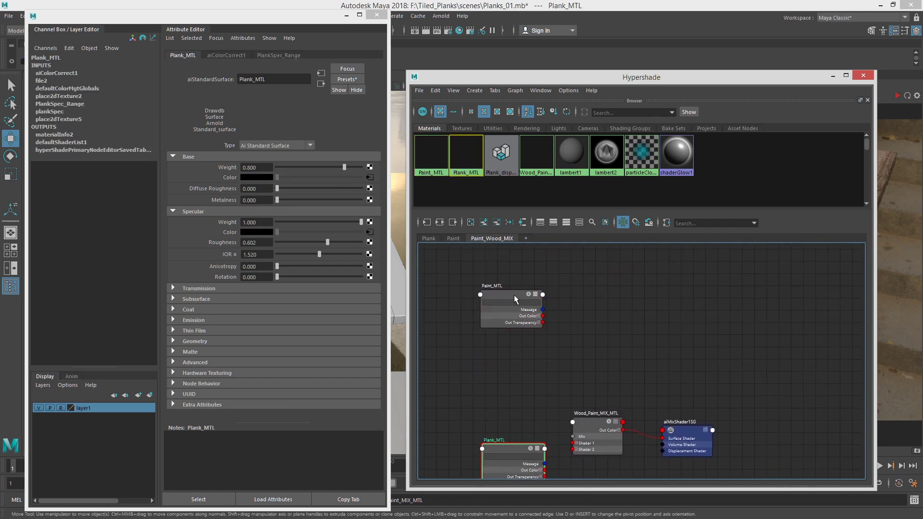
left_click_drag(515, 295, 515, 402)
middle_click_drag(524, 443, 504, 345, "alt")
scroll(503, 351, "up", 3)
- Connect Paint_MTL's Out Color to Shader 1 and Plank_MTL's Out Color to Shader 2 of Wood_Paint_MIX_MTL
left_click(507, 350)
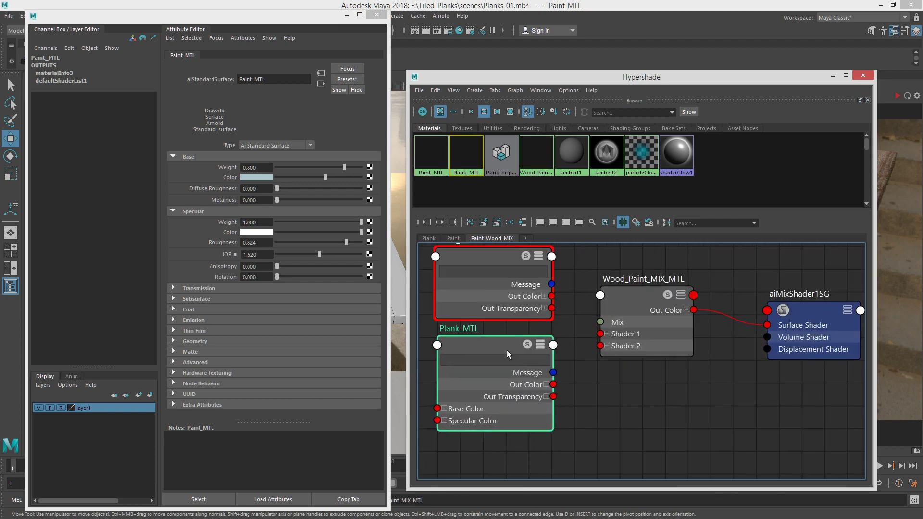
left_click_drag(507, 350, 503, 360)
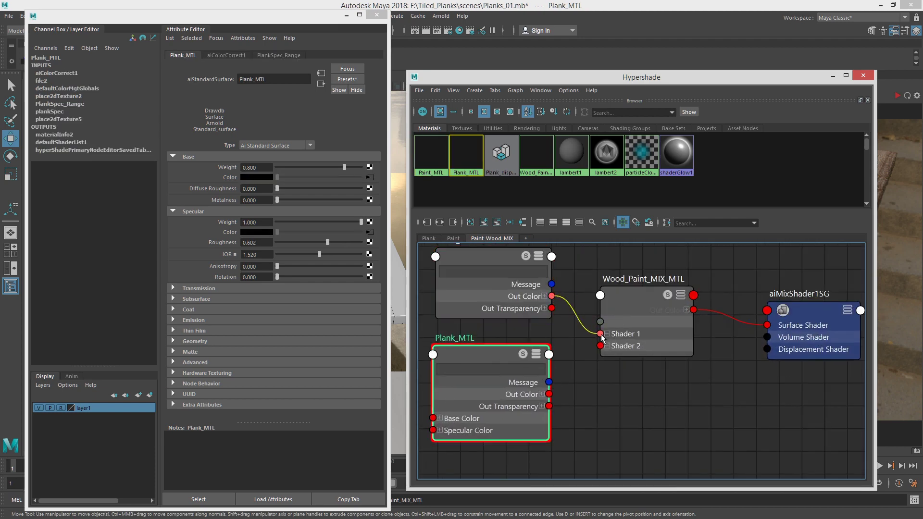
left_click_drag(602, 337, 601, 334)
left_click_drag(586, 370, 601, 346)
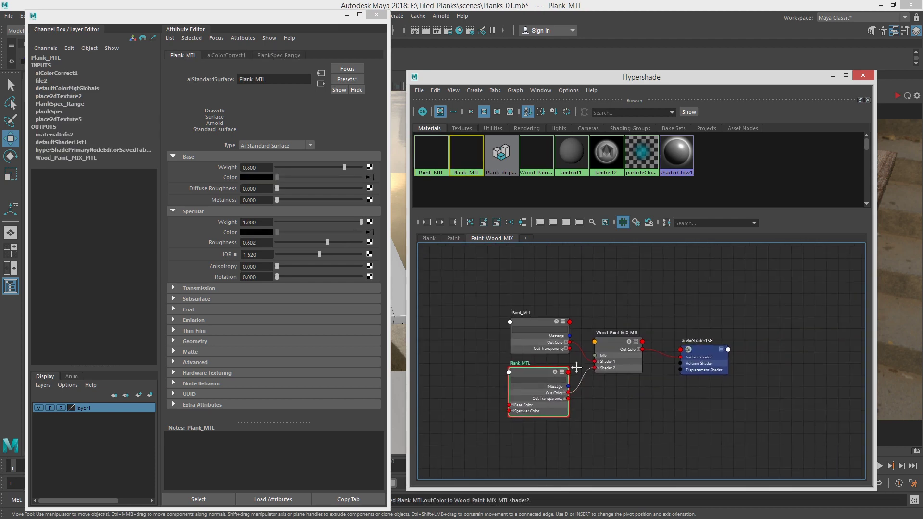
- Shift Plank_SG aside in the Plank graph, and add its Plank_dispShader node to the Paint_Wood_MIX graph
left_click(428, 238)
middle_click_drag(784, 382, 634, 308, "alt")
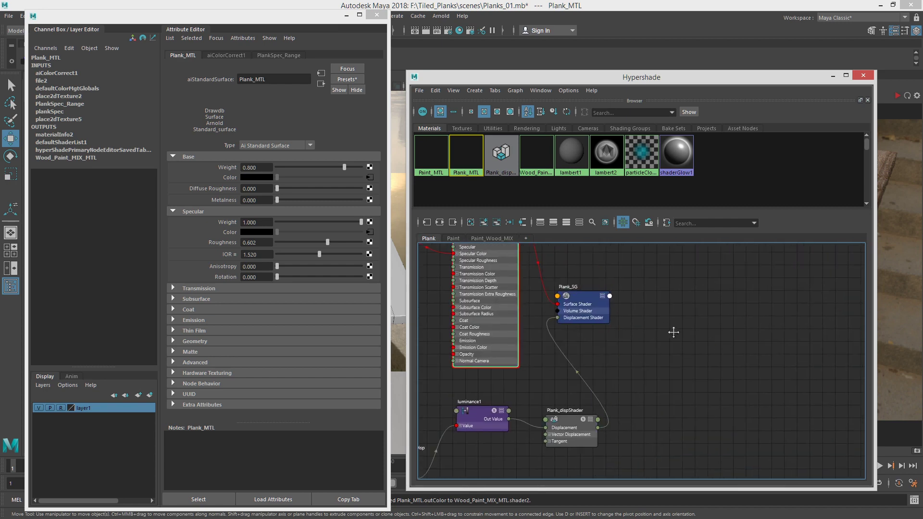
middle_click_drag(674, 331, 743, 332, "alt")
left_click_drag(651, 297, 683, 299)
left_click(637, 423)
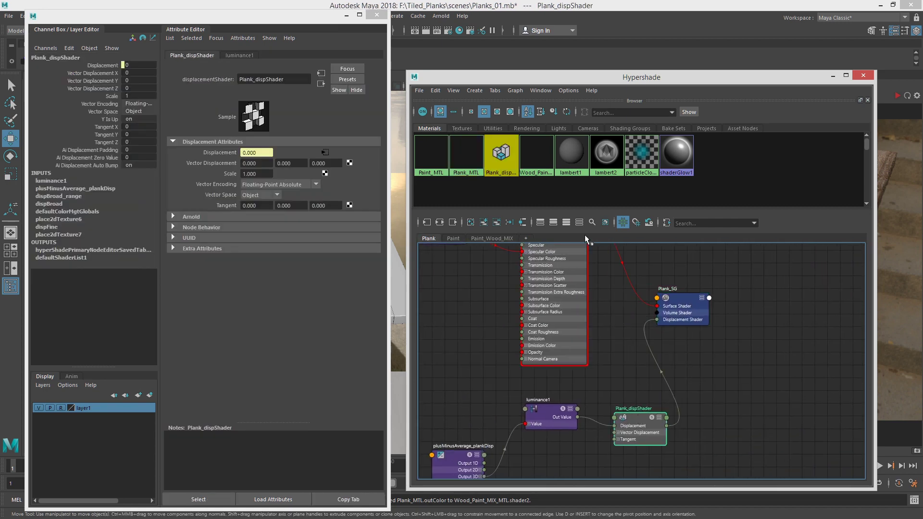
left_click(492, 238)
left_click(484, 223)
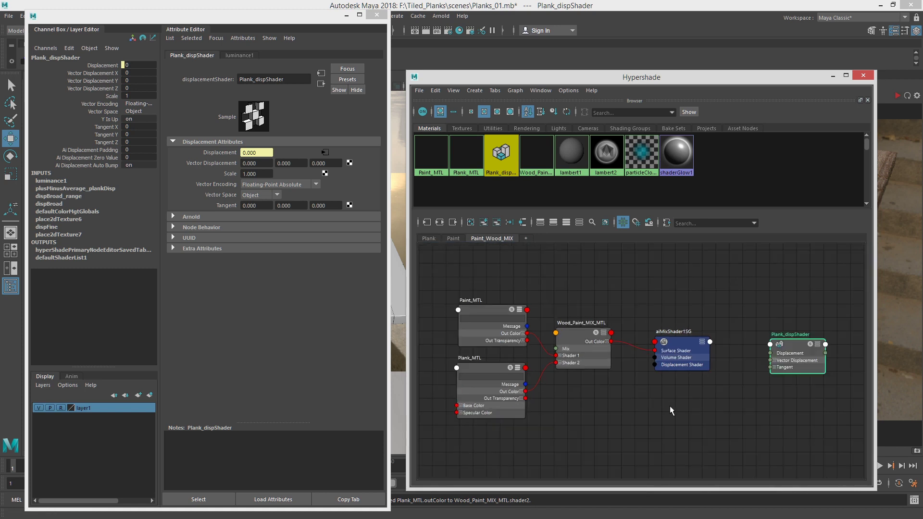
- Place Plank_dispShader beneath Wood_Paint_MIX_MTL and connect its Displacement to the Displacement Shader input of aiMixShader1SG
left_click_drag(787, 346, 655, 364)
left_click(678, 343)
middle_click_drag(657, 348, 684, 347, "alt")
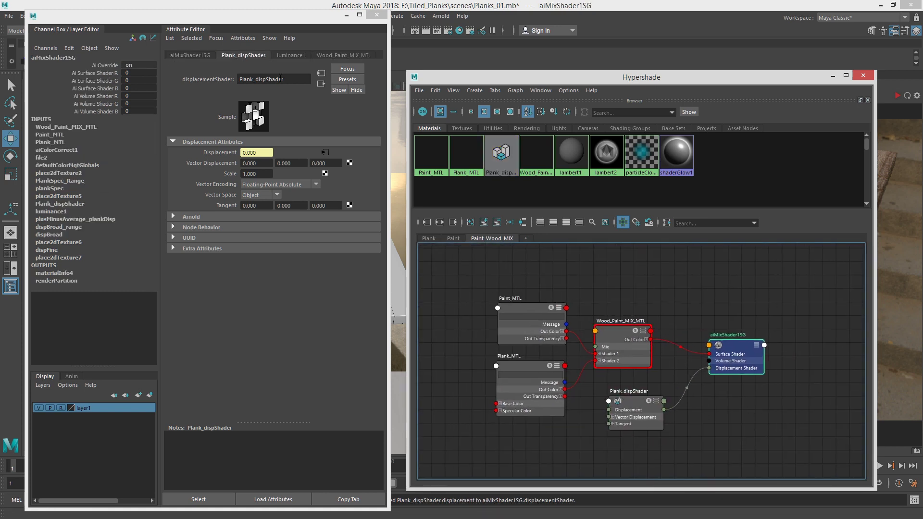
- Rename the aiMixShader1SG shading group as Wood_Paint_SG
left_click(202, 56)
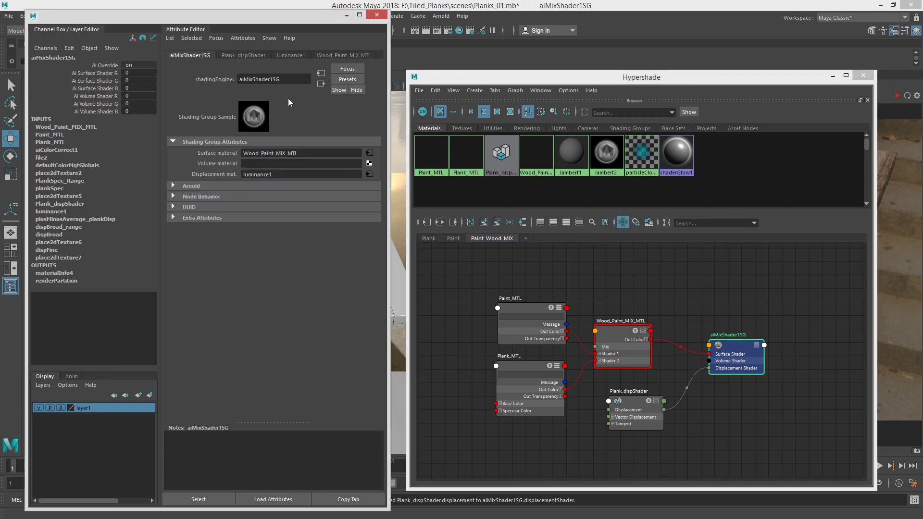
left_click_drag(281, 80, 217, 80)
type("Wood_Paint_")
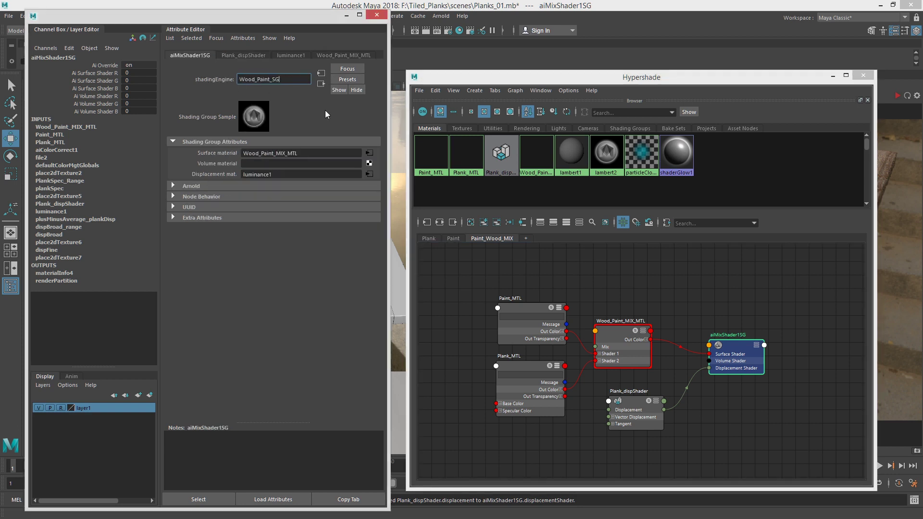
key("Return")
left_click(657, 276)
- Tighten the graph layout by moving Wood_Paint_SG and Wood_Paint_MIX_MTL, leaving free space above the material nodes
left_click_drag(736, 347, 726, 349)
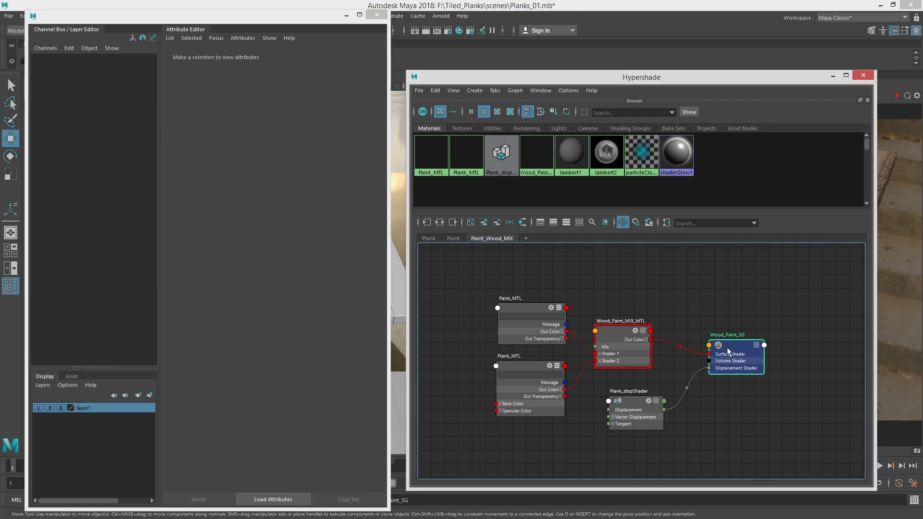
middle_click_drag(551, 310, 570, 304, "alt")
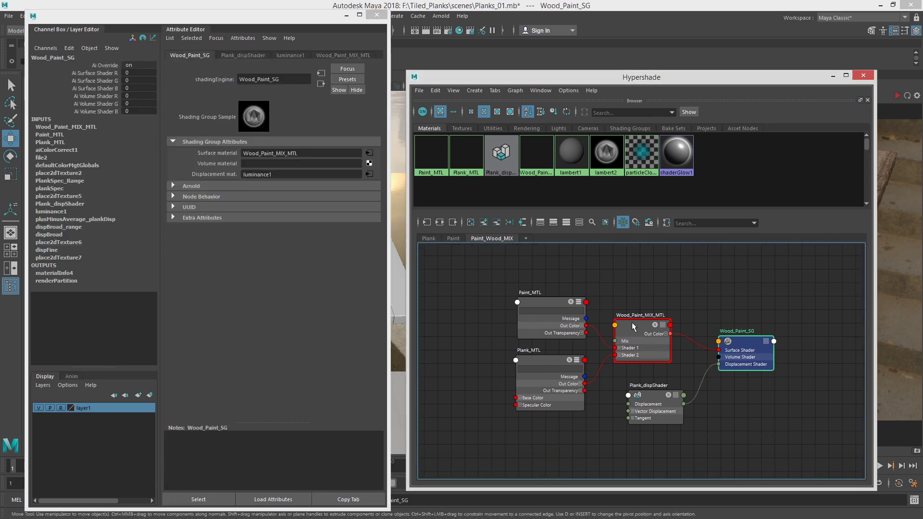
middle_click_drag(660, 276, 652, 327, "alt")
left_click_drag(633, 371, 647, 368)
left_click(552, 273)
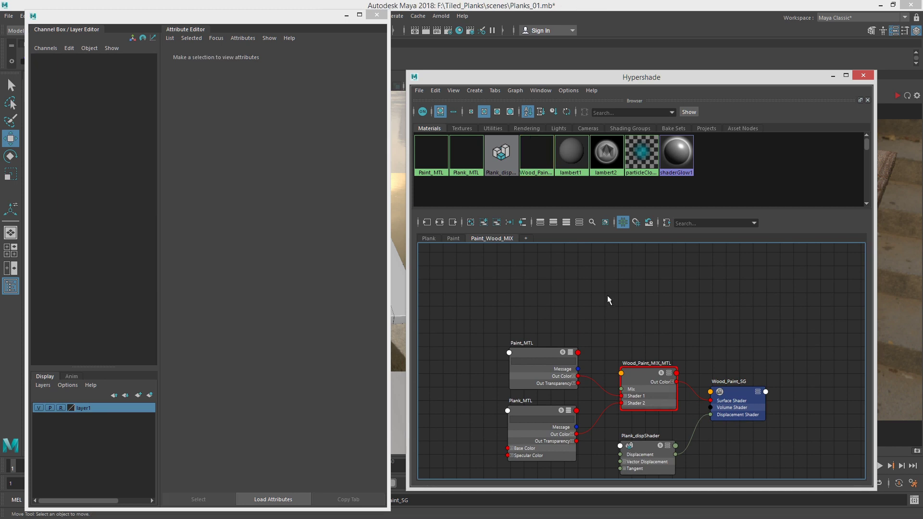
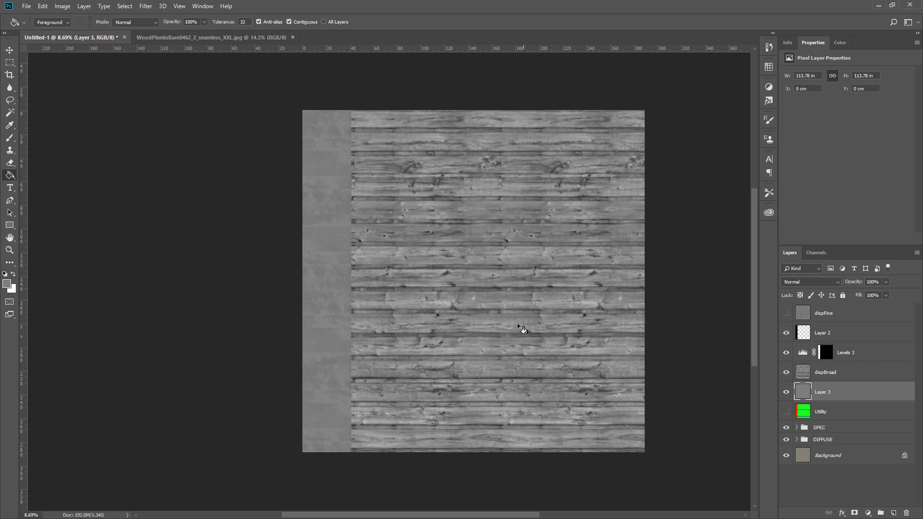
- In Photoshop's Untitled-1 document, examine what the Levels 3, Layer 2, dispBroad and Layer 3 layers each contribute to the plank texture
key("z")
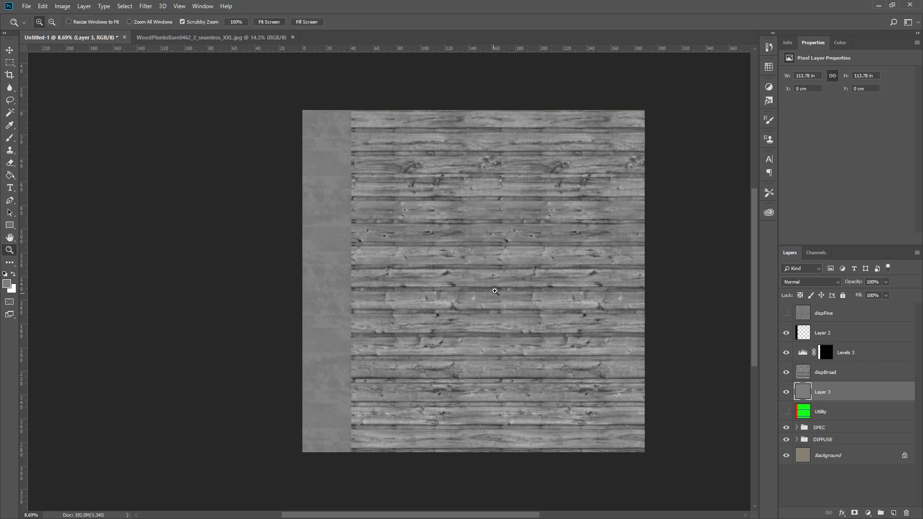
mouse_move(475, 280)
left_mouse_down()
mouse_move(410, 283)
mouse_move(522, 287)
left_mouse_up()
scroll(522, 287, "up", 1, "alt")
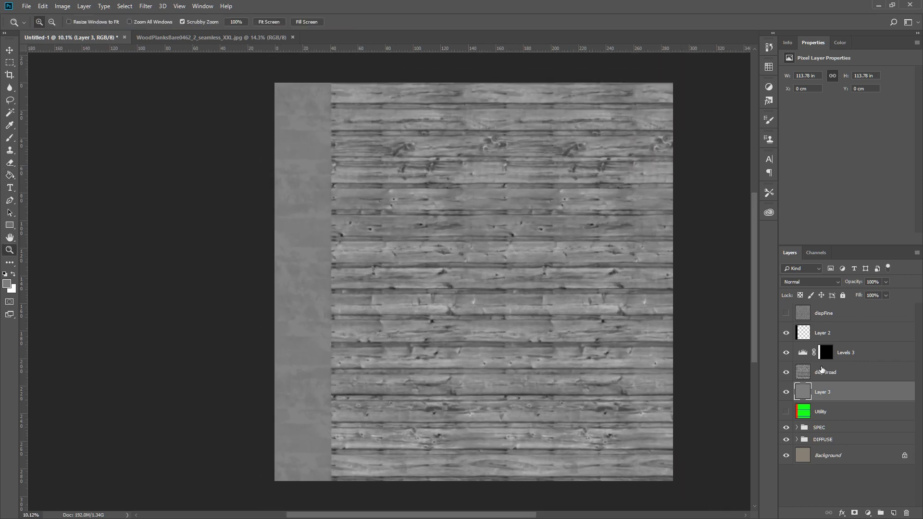
left_click(786, 352)
left_click(786, 352)
left_click(787, 332)
left_click(787, 392)
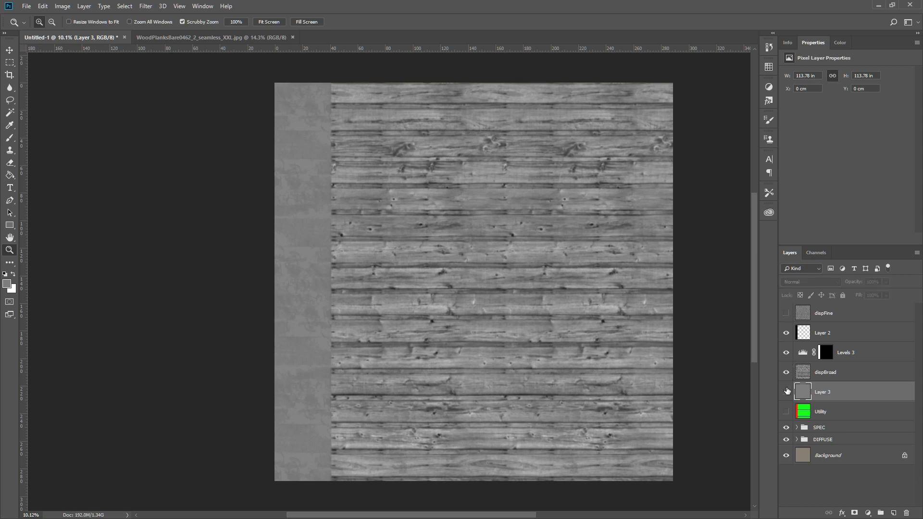
left_click(787, 372)
left_click(787, 373)
left_click(787, 391)
- Delete Layer 2 and the Levels 3 adjustment layer
left_click(787, 334)
left_click(812, 335)
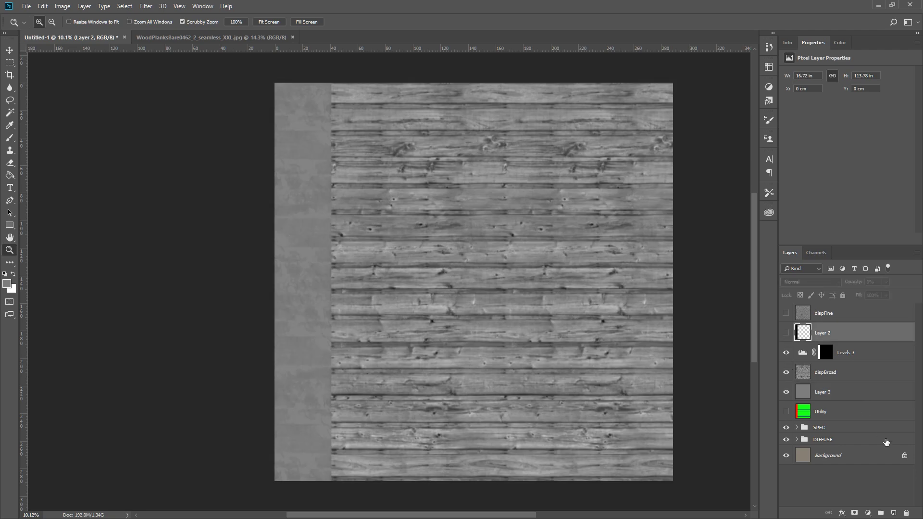
left_click(907, 513)
left_click(787, 333)
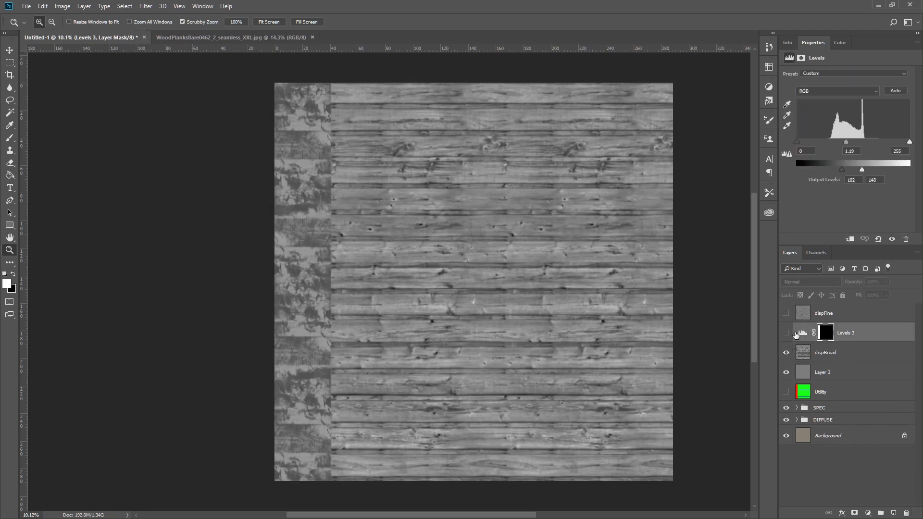
left_click(799, 333)
left_click(904, 512)
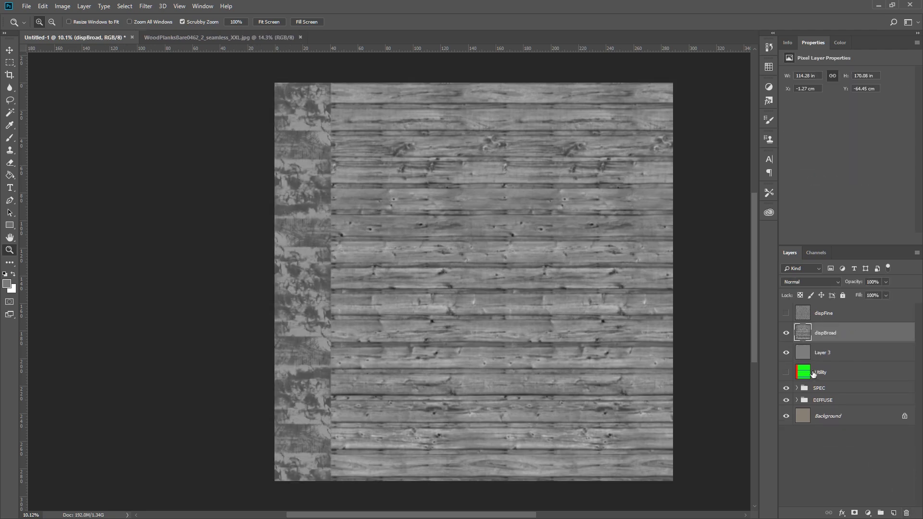
- Hide the dispBroad layer and delete the plain grey Layer 3
left_click(787, 313)
left_click(786, 313)
left_click(787, 333)
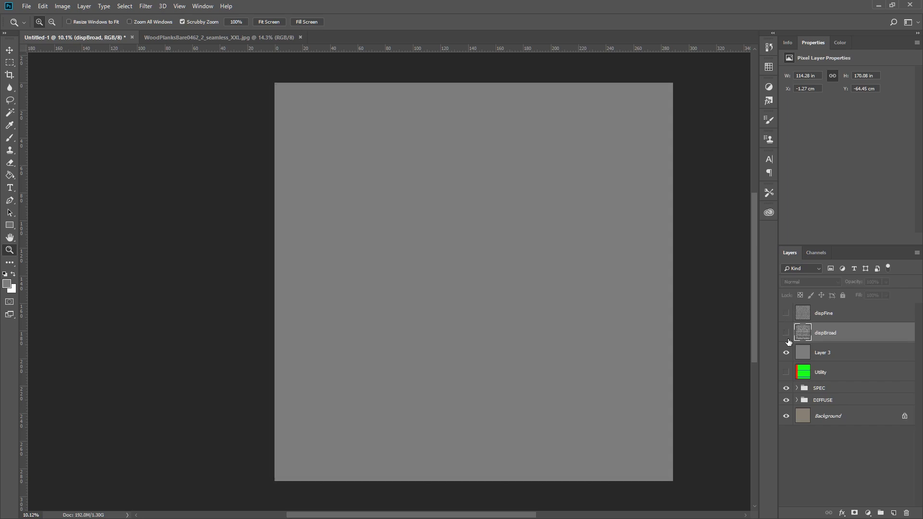
left_click(787, 352)
left_click(787, 352)
left_click(814, 354)
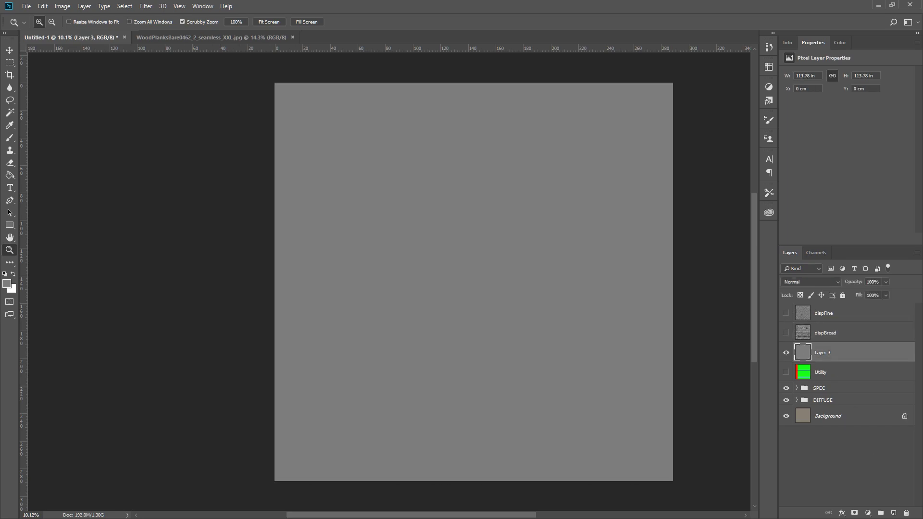
left_click(906, 513)
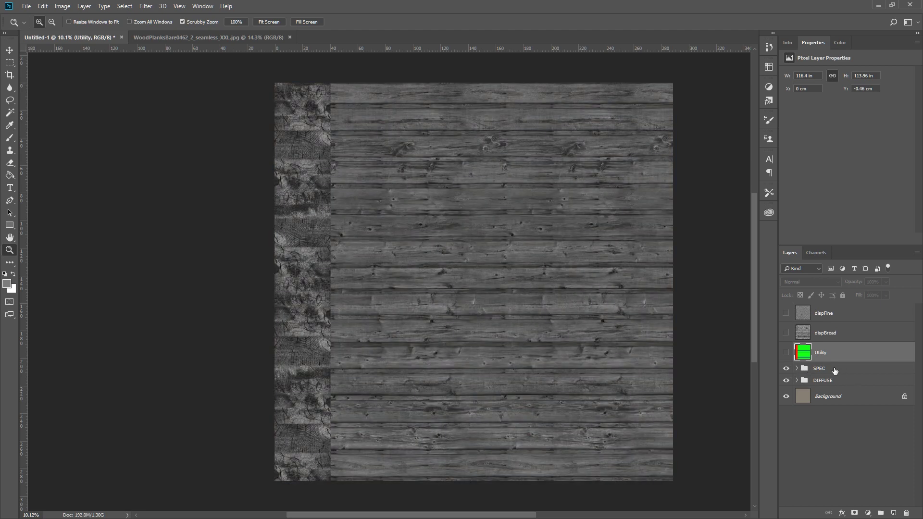
- Duplicate the SPEC group and merge the duplicate into a single SPEC copy layer
left_click(860, 370)
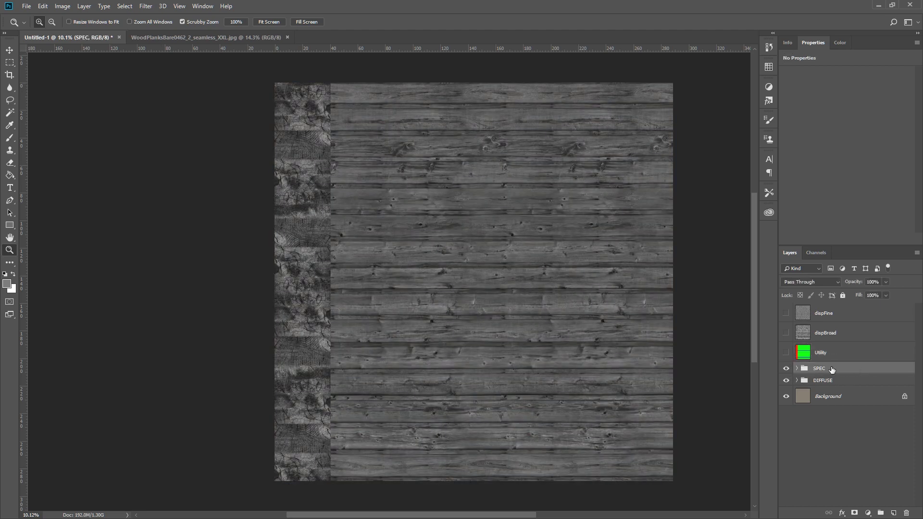
left_click_drag(835, 370, 894, 512)
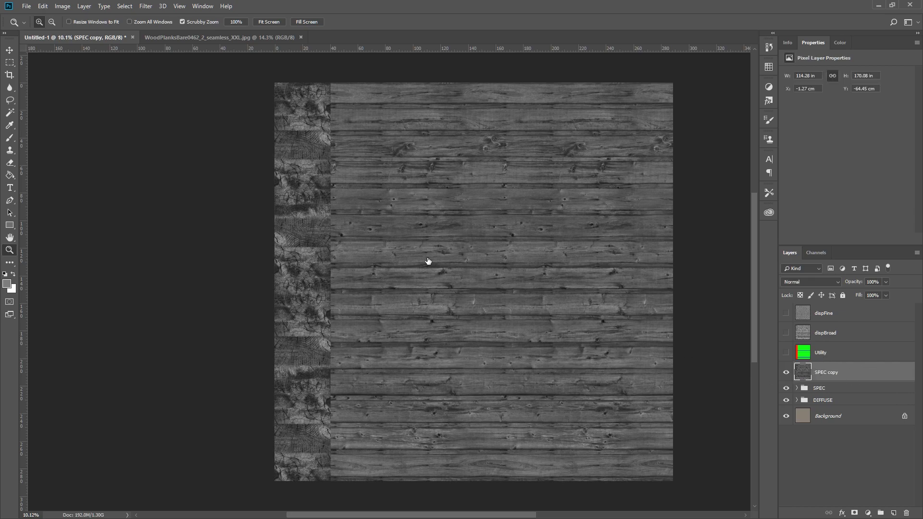
left_click_drag(427, 257, 620, 267)
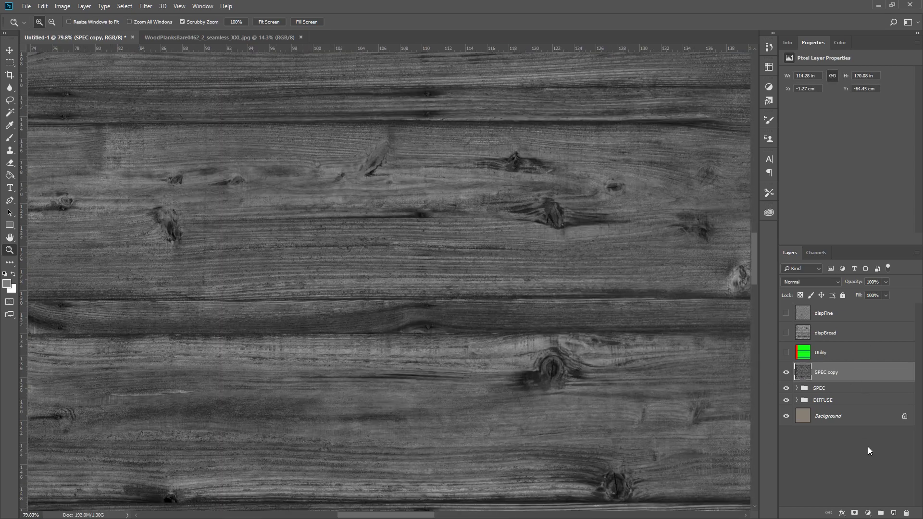
- Add a Levels adjustment above SPEC copy with input levels 88, 1.54 and 141 for a high-contrast wood mask
left_click(869, 514)
left_click(881, 382)
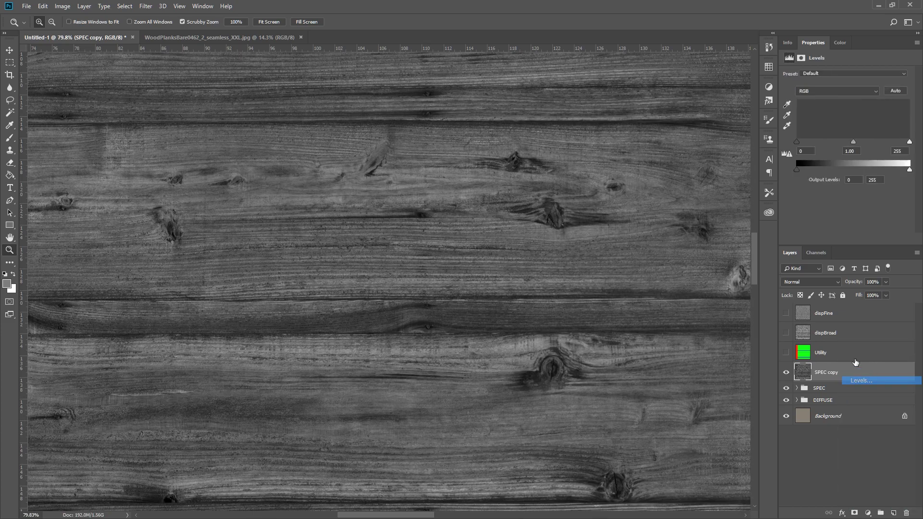
left_click_drag(854, 141, 825, 142)
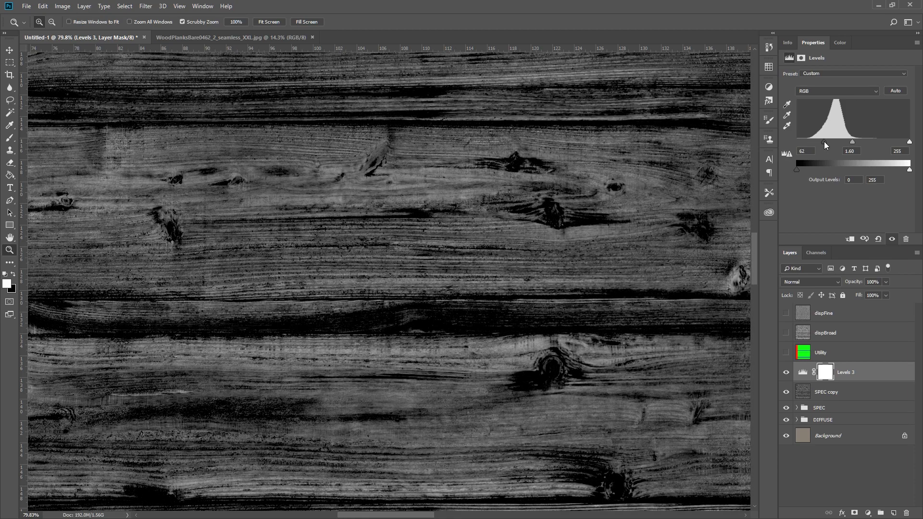
left_click_drag(910, 143, 885, 141)
left_click_drag(824, 142, 859, 141)
left_click_drag(673, 173, 476, 204)
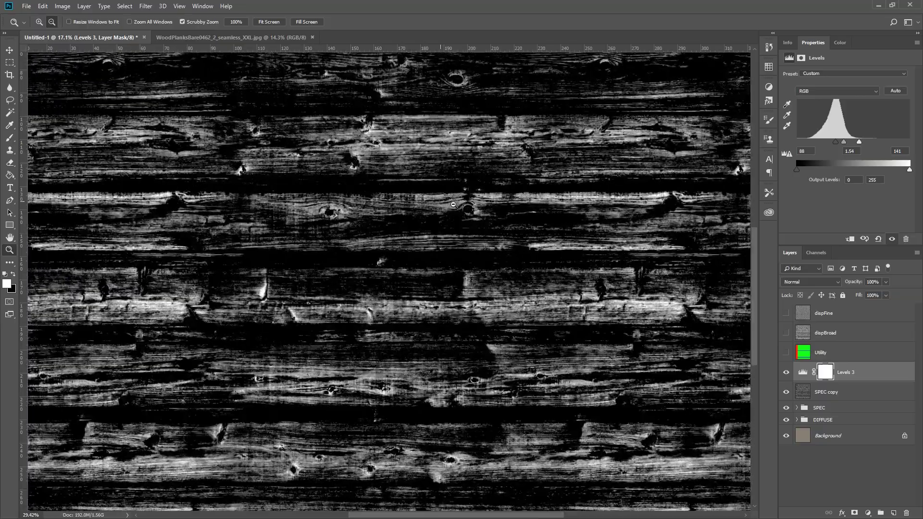
left_click_drag(456, 337, 454, 236)
left_click_drag(445, 438, 548, 395)
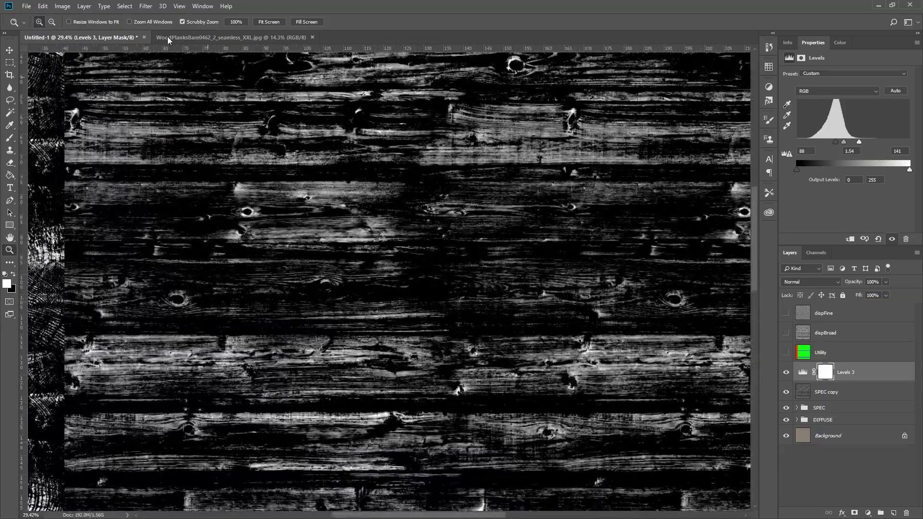
- Start saving the document into the BoardPlankTile folder as a TIFF copy without layers
left_click(26, 7)
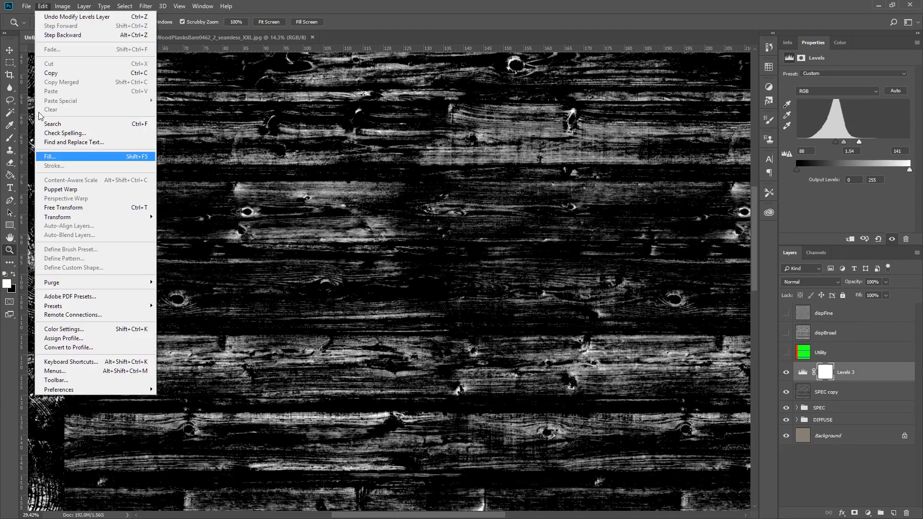
left_click(67, 114)
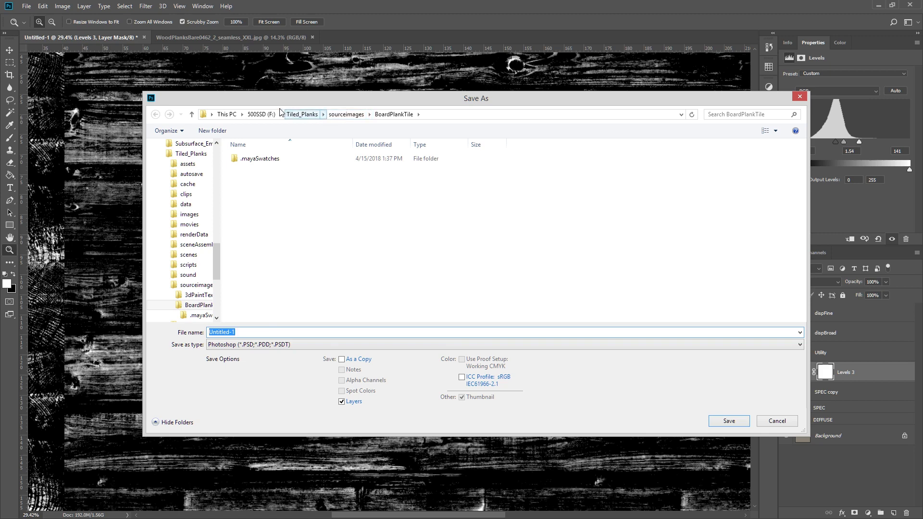
left_click(295, 345)
left_click(262, 513)
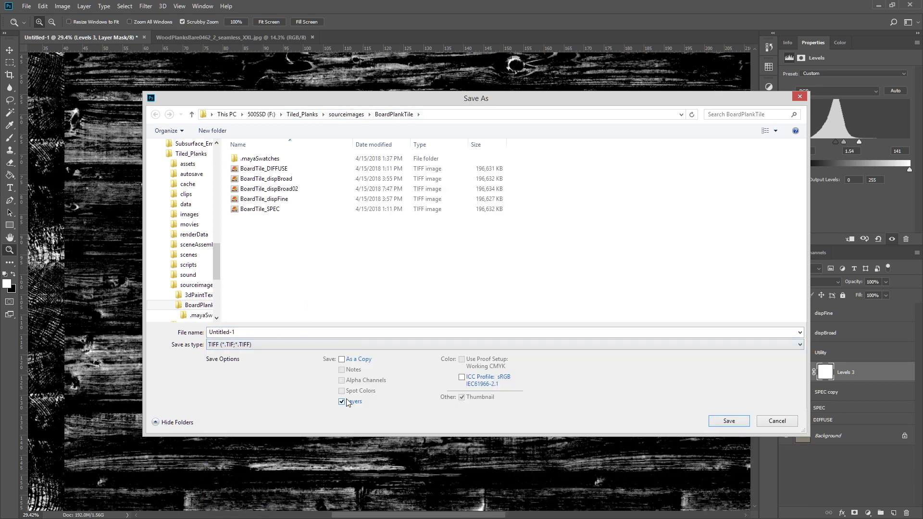
left_click(342, 402)
- Name the TIFF copy BoardTile_PaintCTL and save it with no image compression
left_click(267, 331)
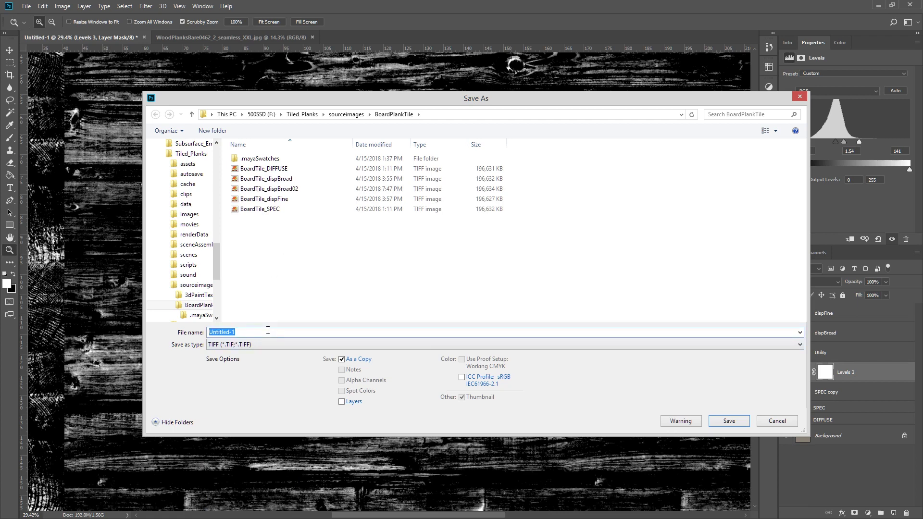
type("BoardTi")
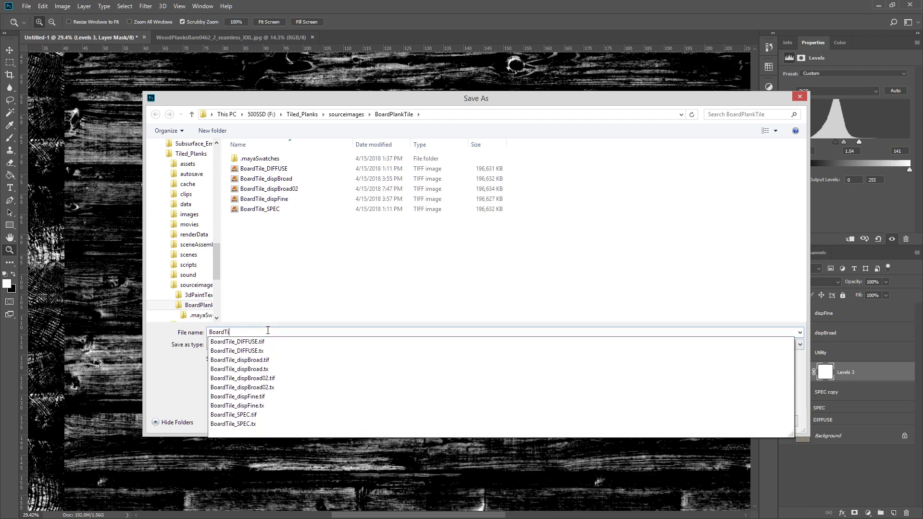
type("le_PaintCTL")
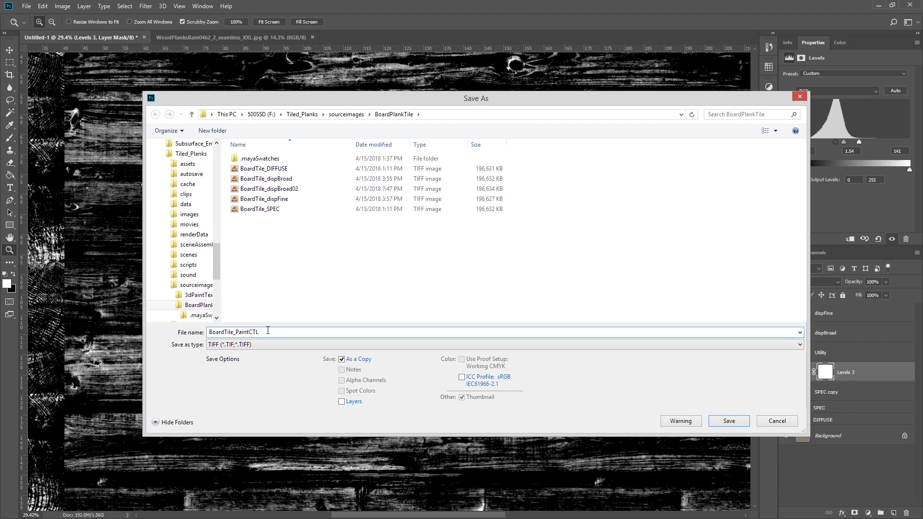
key("Return")
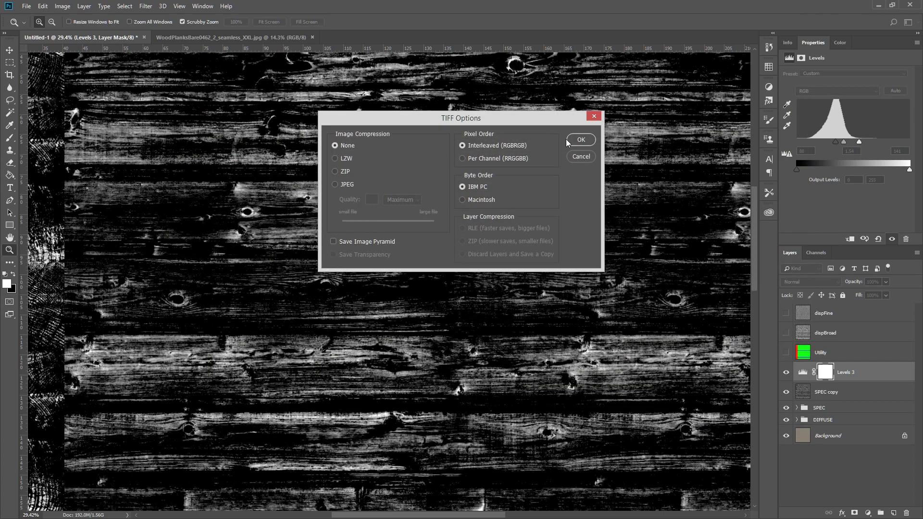
left_click(576, 140)
- Switch to Maya and add a file texture node above Paint_MTL in the Paint_Wood_MIX graph
left_click(879, 4)
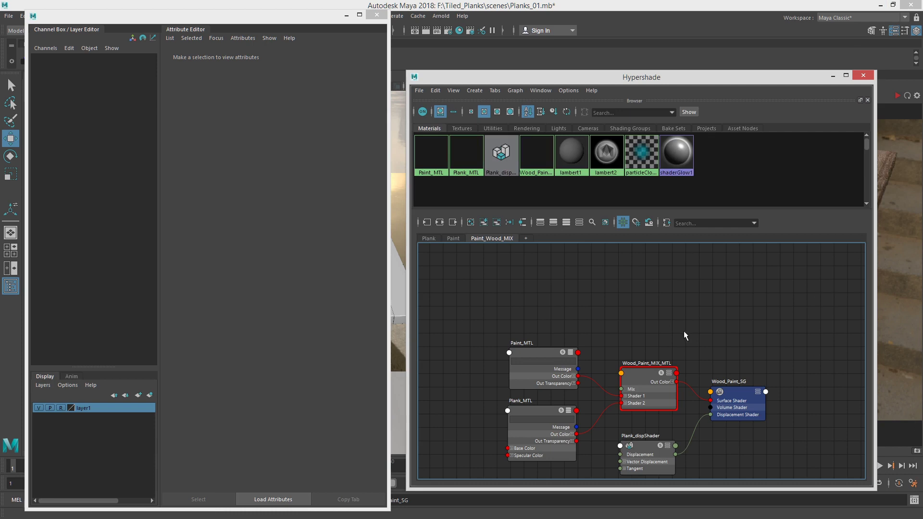
key("Tab")
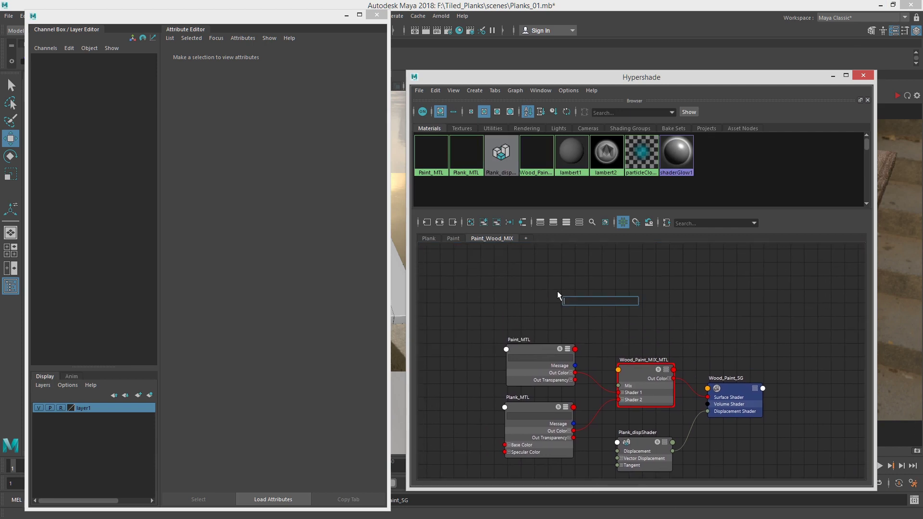
type("file")
key("Down")
key("Down")
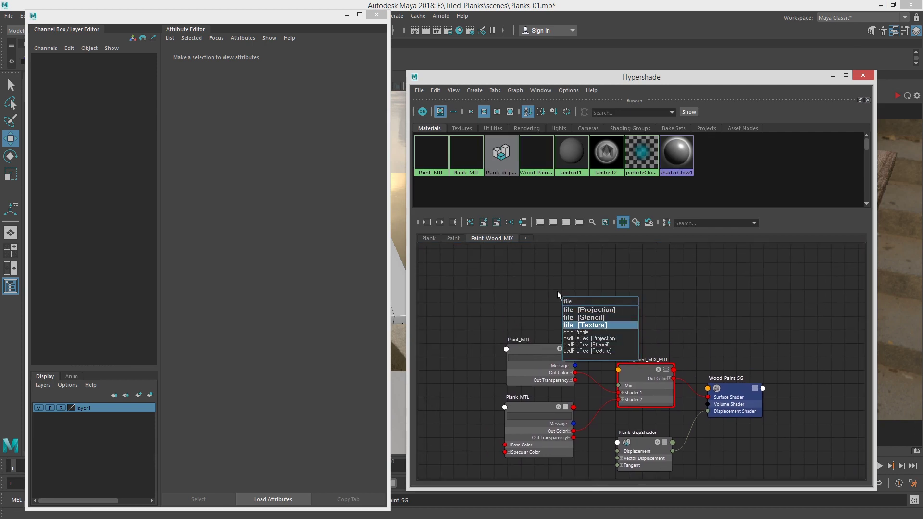
key("Return")
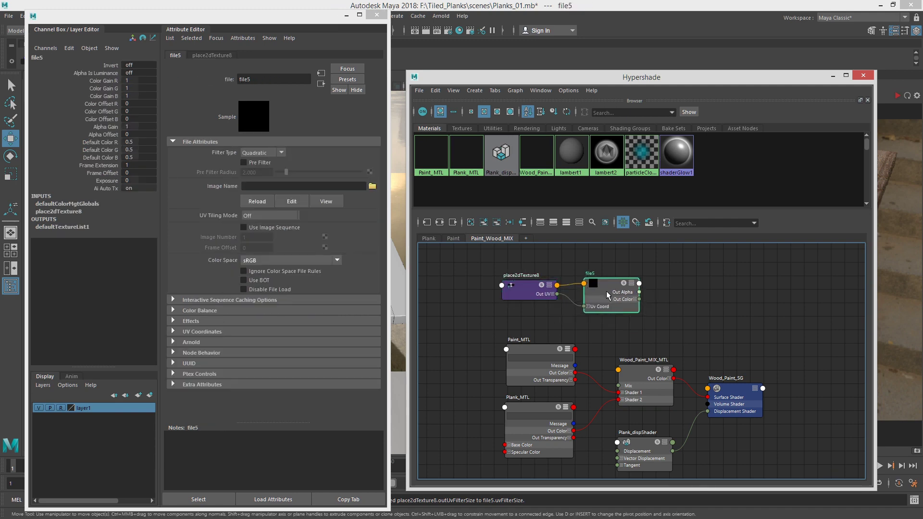
- Load BoardTile_PaintCTL.tif from the sourceimages BoardPlankTile folder into the new file texture node
left_click(373, 186)
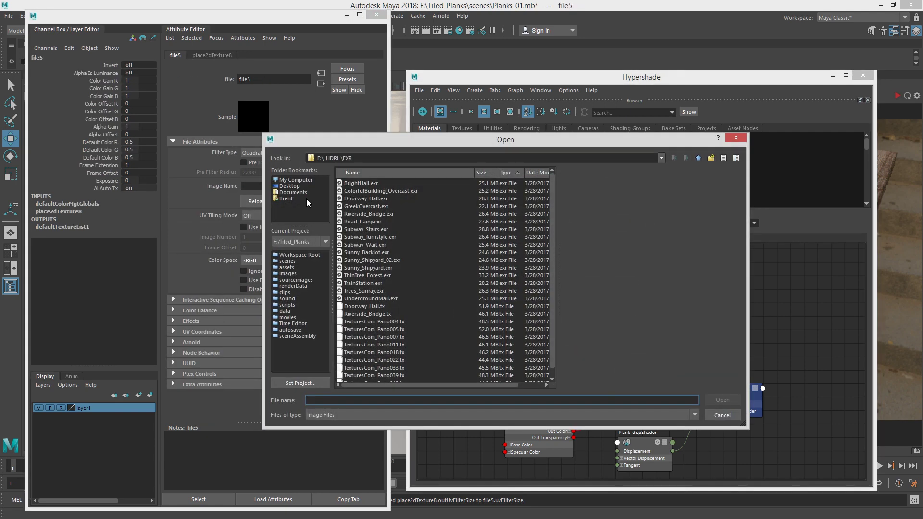
left_click(308, 280)
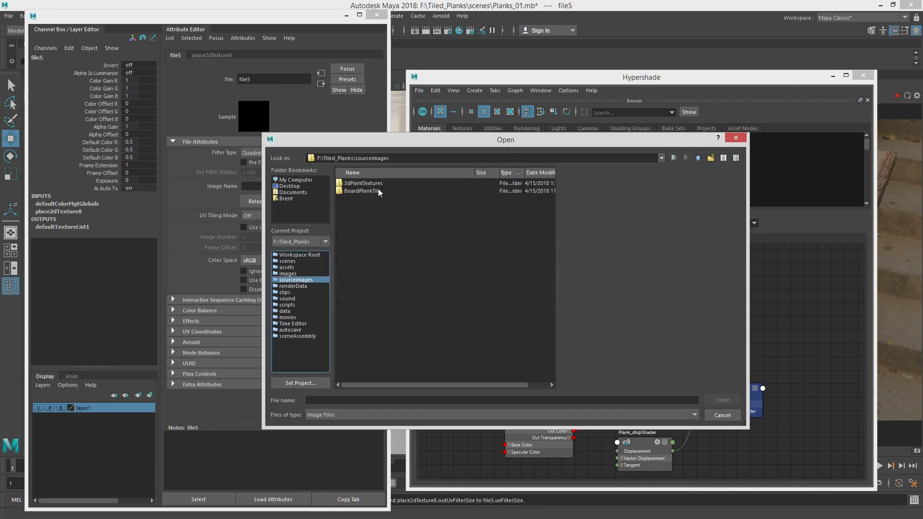
double_click(370, 191)
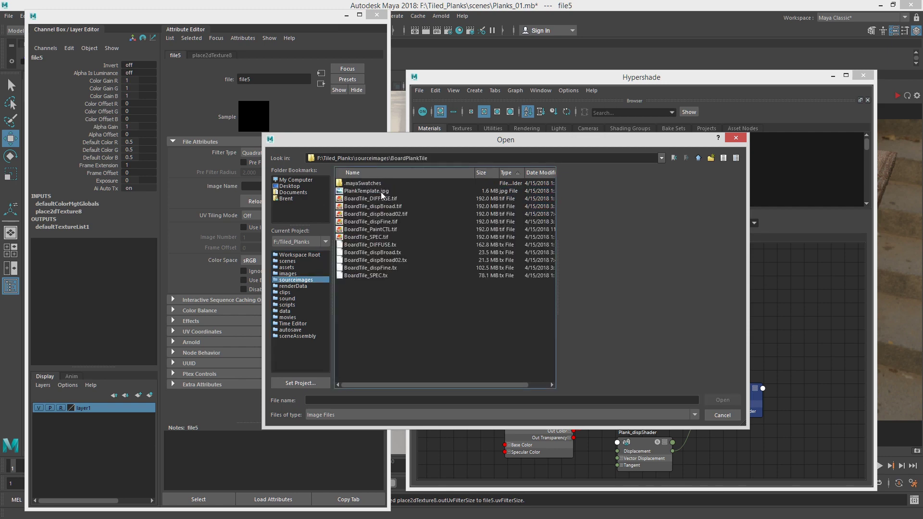
left_click(391, 228)
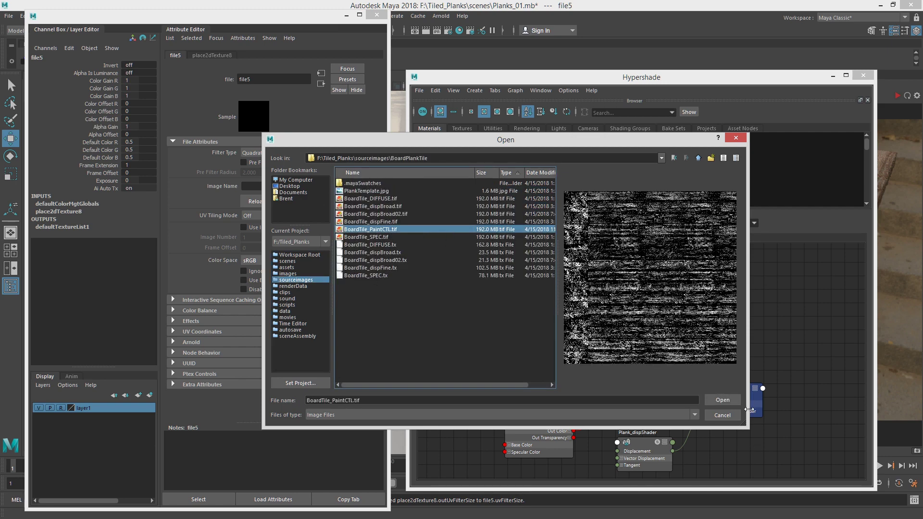
left_click(723, 400)
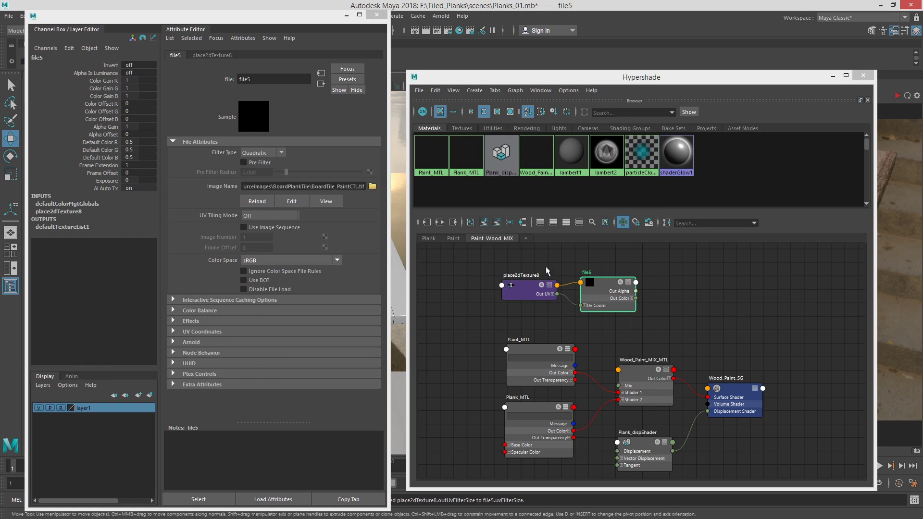
- Move the file texture and its placement node aside and add a luminance node next to them
left_click_drag(546, 266, 610, 306)
left_click_drag(607, 298, 540, 289)
left_click(595, 296)
key("Tab")
type("l")
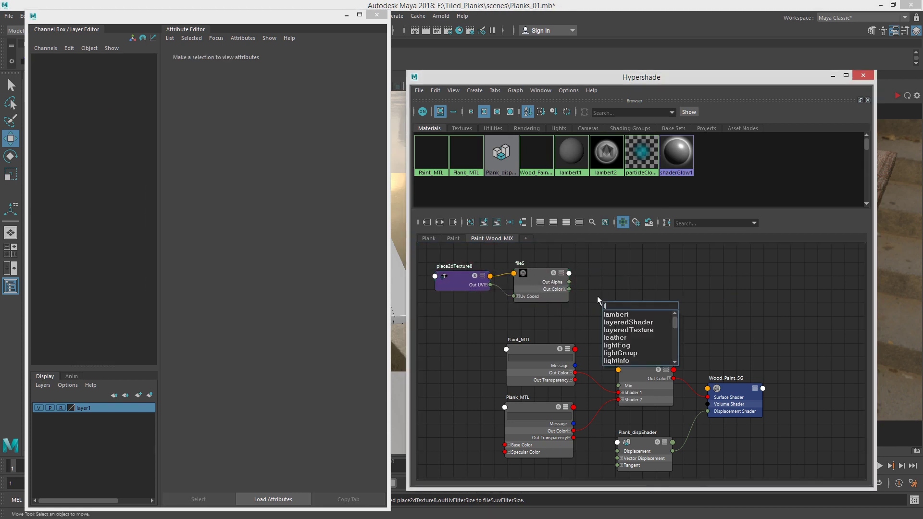
type("um")
key("Down")
key("Return")
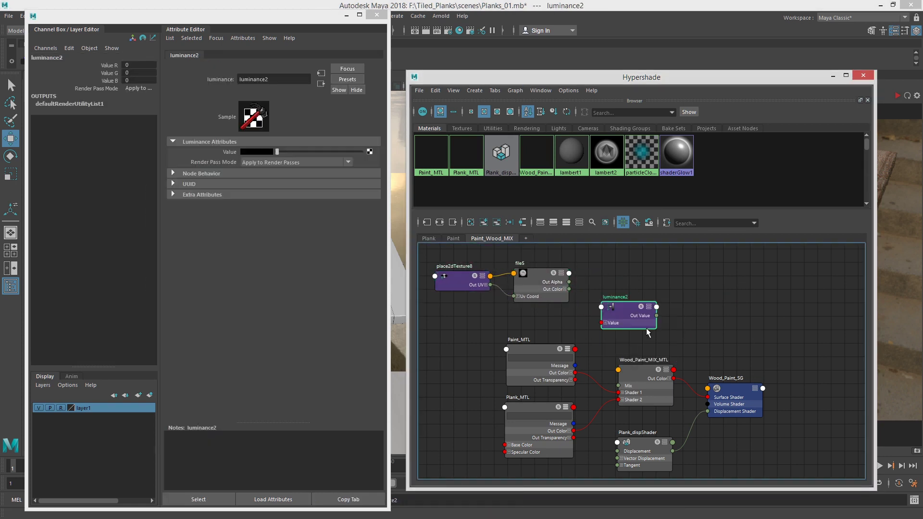
- Connect the file's Out Color to the luminance Value and the luminance Out Value to the Mix input of Wood_Paint_MIX_MTL
left_click_drag(569, 289, 614, 296)
left_click_drag(660, 325, 618, 386)
left_click_drag(460, 261, 572, 290)
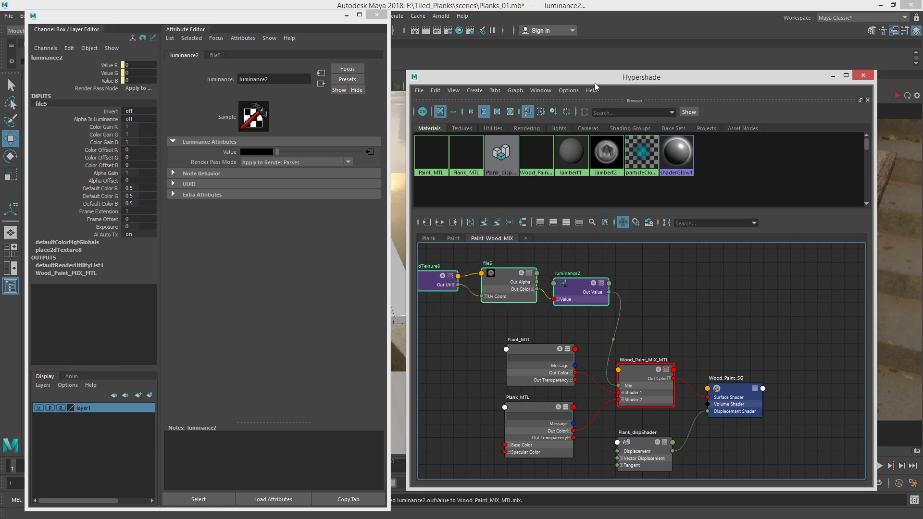
- Clear the floating windows from the viewport, deselect everything and render the mixed plank material in Arnold RenderView from several angles
left_click(864, 75)
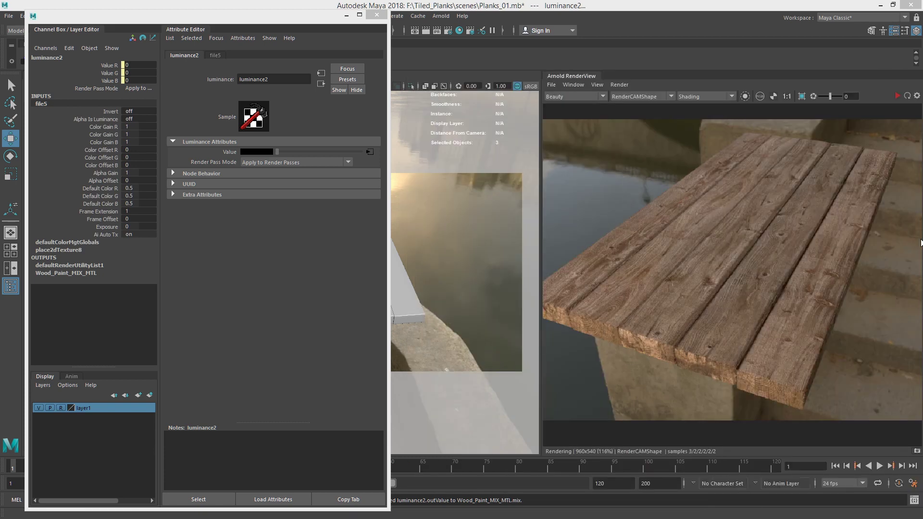
left_click_drag(299, 21, 438, 401)
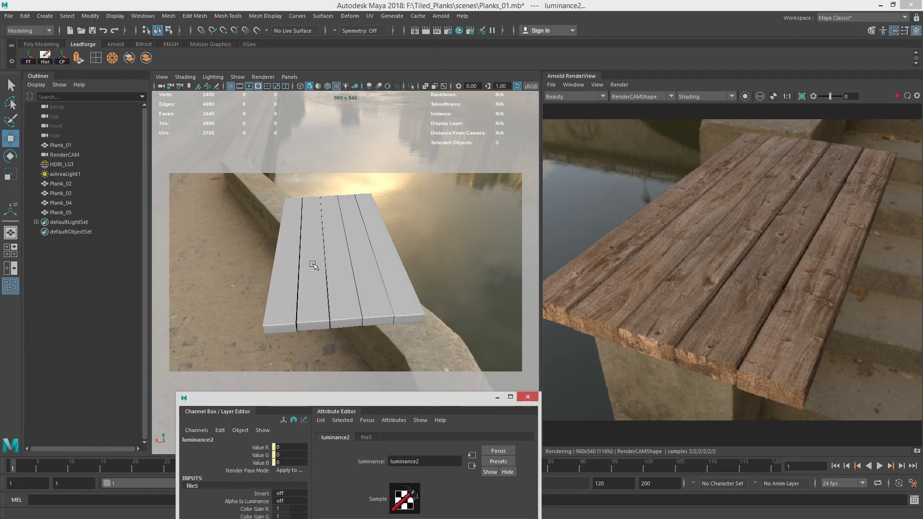
left_click_drag(284, 255, 385, 270)
mouse_move(372, 267)
right_mouse_down()
mouse_move(396, 351)
mouse_move(403, 499)
mouse_move(465, 480)
mouse_move(367, 492)
mouse_move(462, 499)
mouse_move(462, 459)
right_mouse_up()
left_click(454, 311)
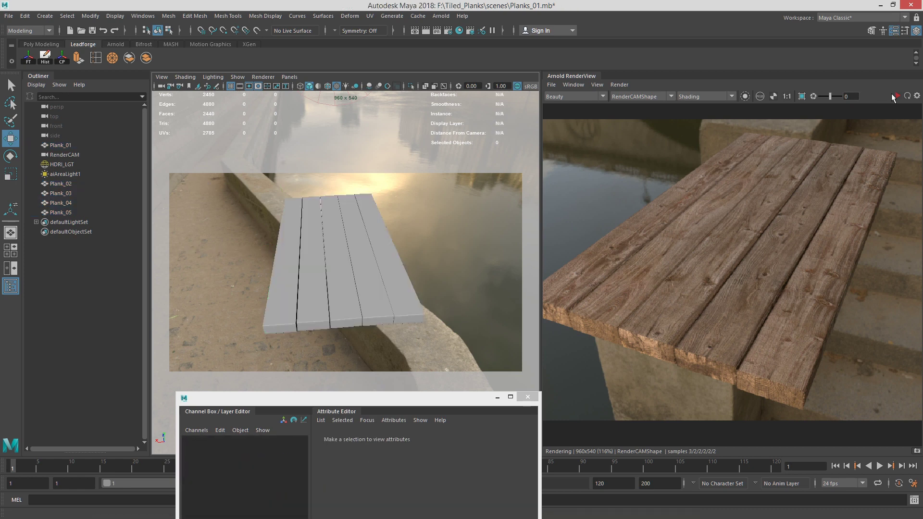
left_click(894, 97)
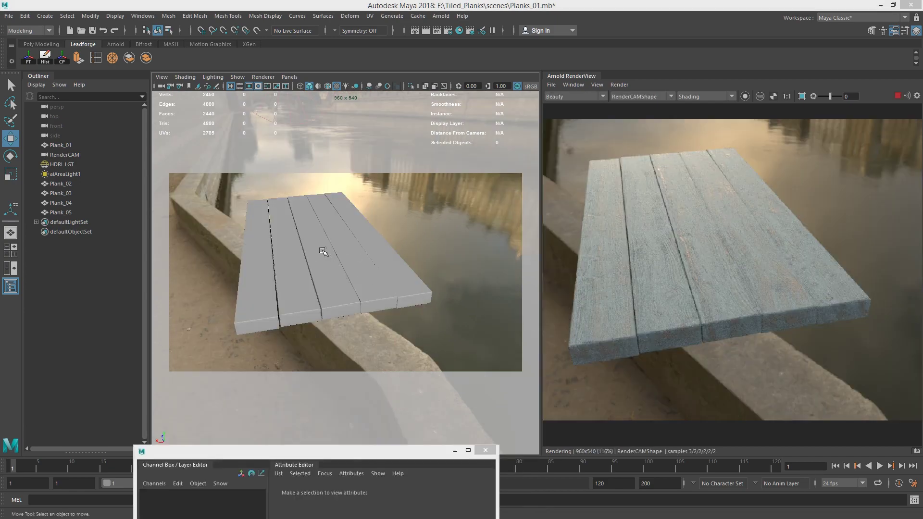
left_click_drag(328, 255, 379, 248, "alt")
middle_click_drag(360, 251, 377, 250, "alt")
right_click_drag(376, 249, 396, 260, "alt")
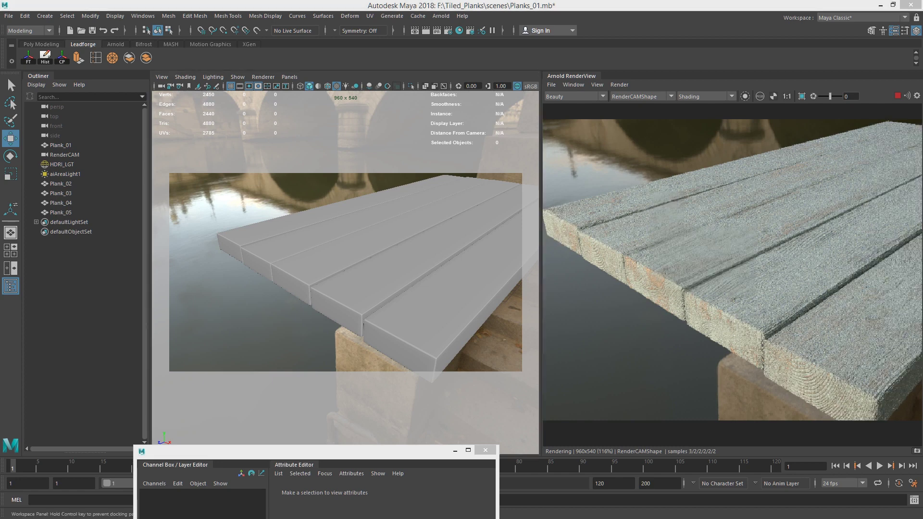
- Bring back Hypershade, stop the render and draw a crop region over the middle and front ends of the planks
left_click_drag(922, 133, 247, 37)
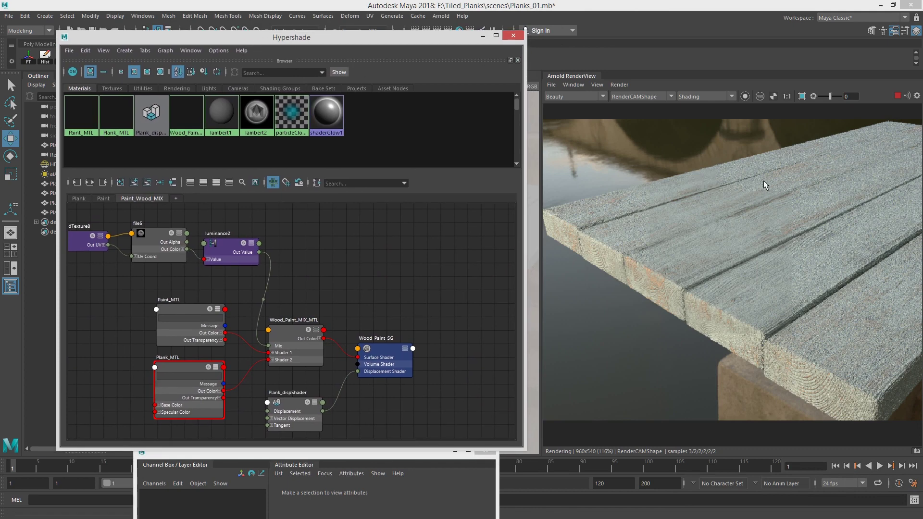
left_click(858, 106)
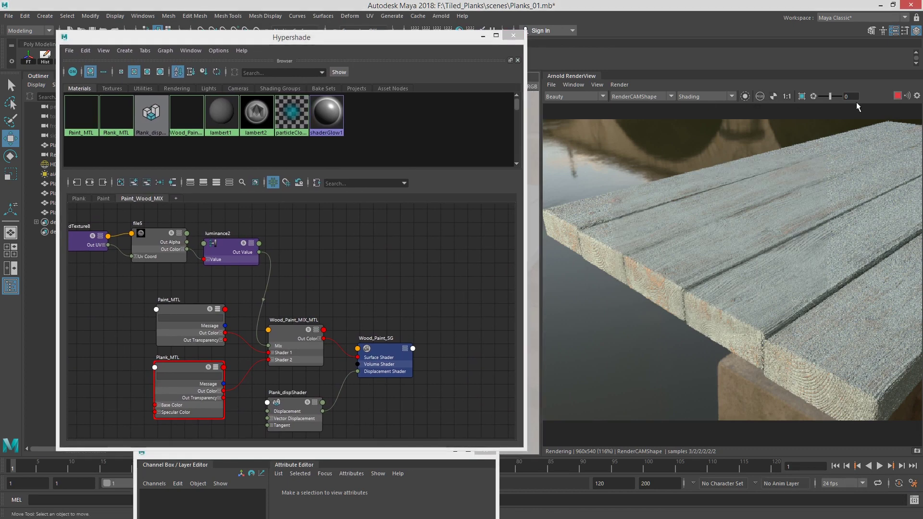
left_click(802, 96)
left_click_drag(609, 182, 830, 362)
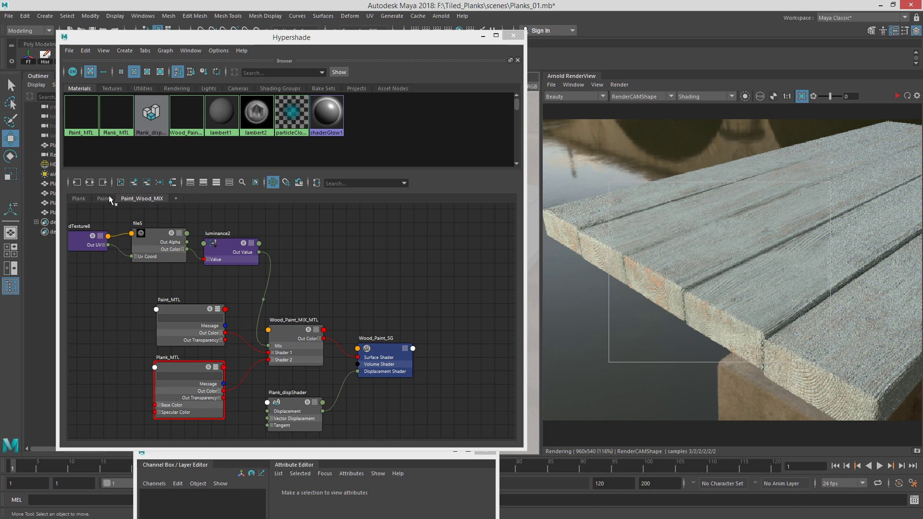
- Switch the node editor to the Paint graph with Paint_MTL and make room for input nodes
left_click(103, 198)
middle_click_drag(247, 271, 360, 273, "alt")
left_click_drag(334, 279, 321, 261)
- Try a ramp texture node as an input for Paint_MTL, arranging it and its placement node beside the material
left_click(215, 256)
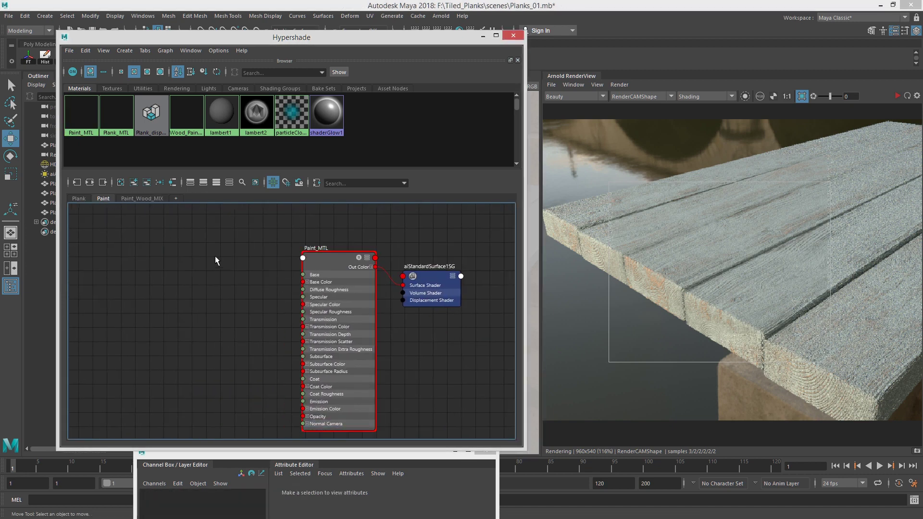
key("Tab")
type("ramp")
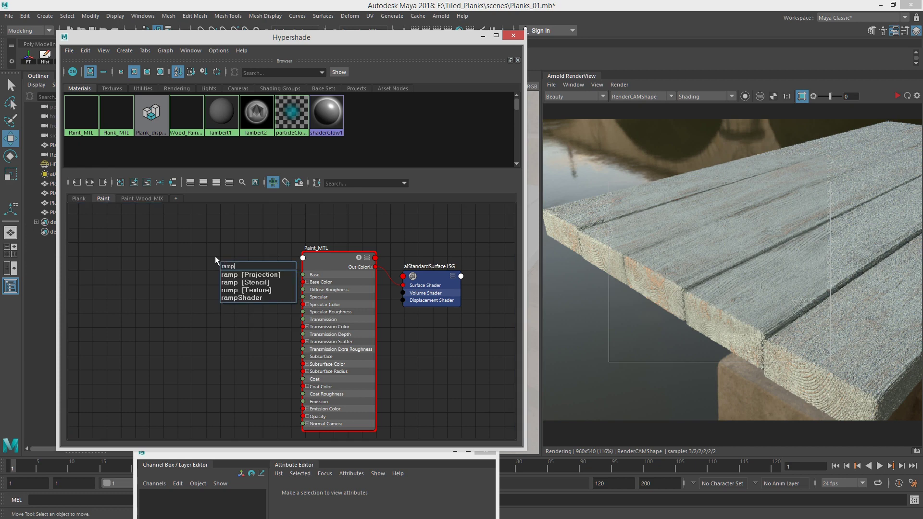
key("Down")
key("Down")
key("Down")
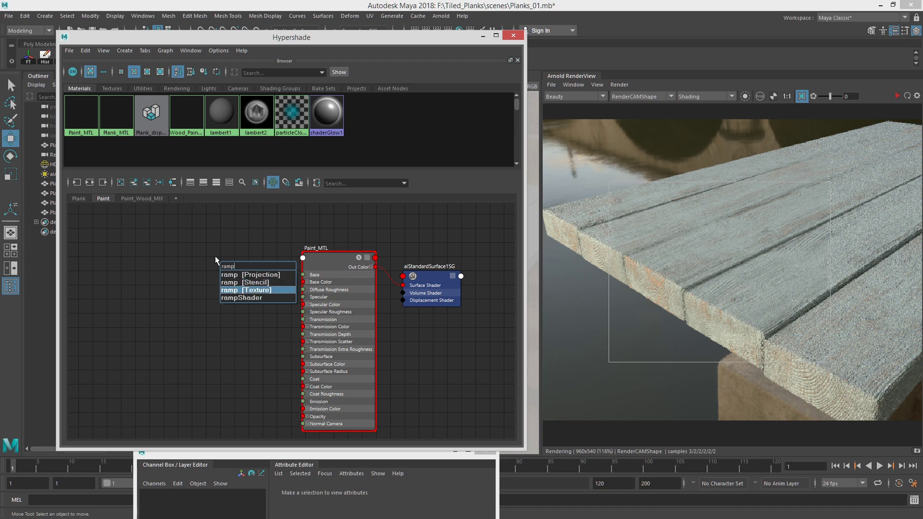
key("Return")
mouse_move(294, 281)
left_mouse_down()
mouse_move(277, 280)
mouse_move(250, 325)
left_mouse_up()
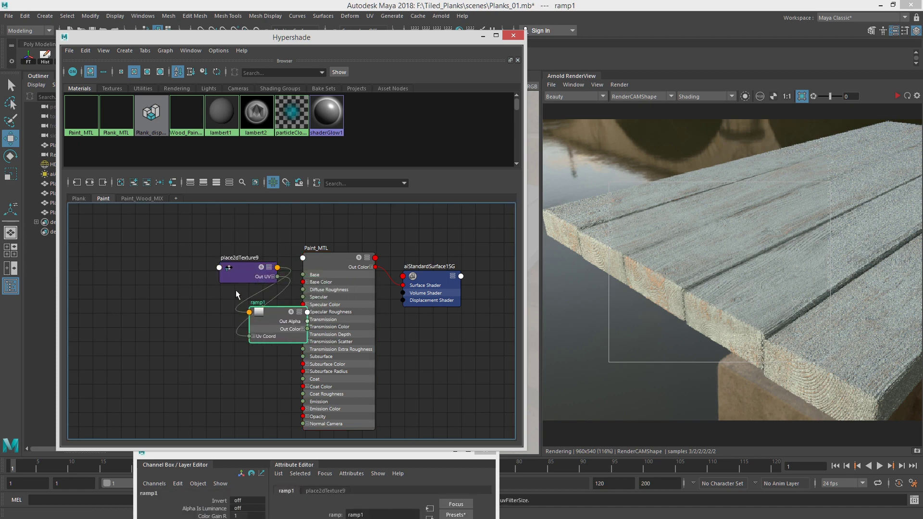
left_click_drag(234, 275, 143, 258)
left_click_drag(269, 315, 226, 249)
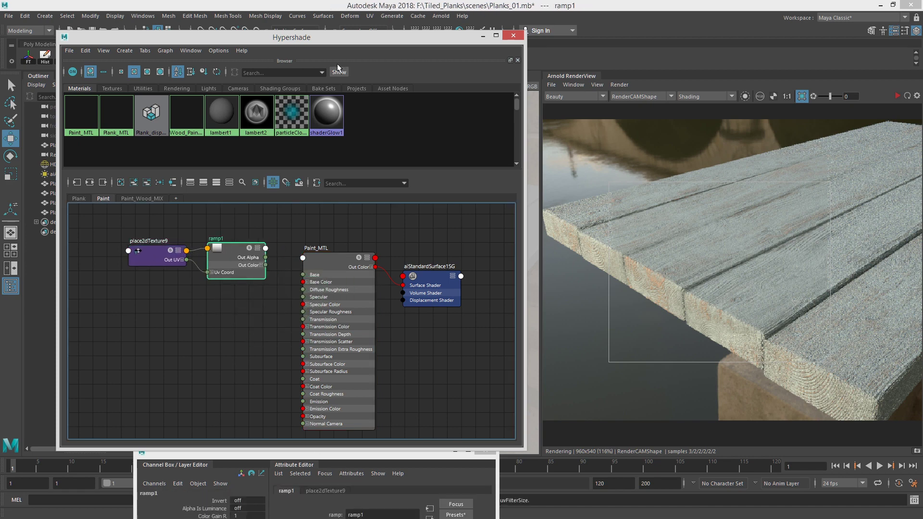
- Arrange Hypershade and the Attribute Editor side by side and delete the ramp texture with its placement node
left_click_drag(311, 37, 621, 72)
left_click_drag(323, 452, 211, 70)
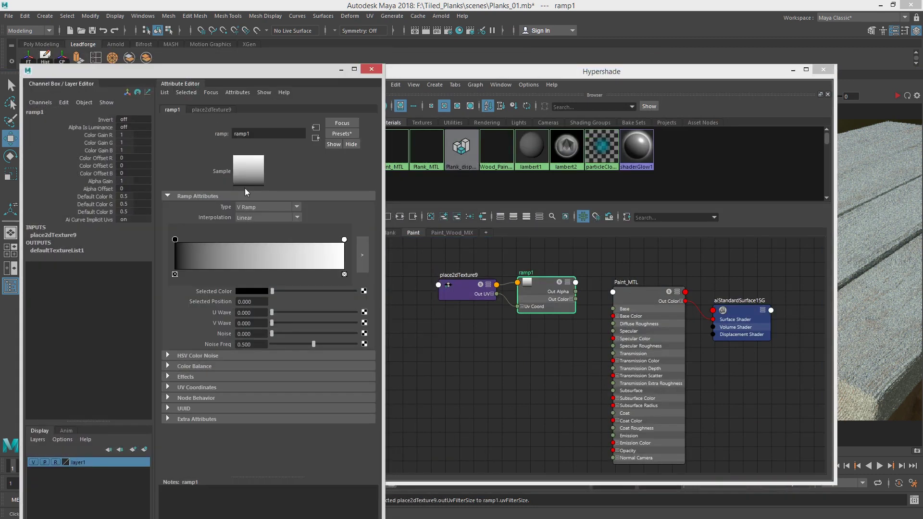
left_click(264, 209)
left_click(555, 269)
key("Delete")
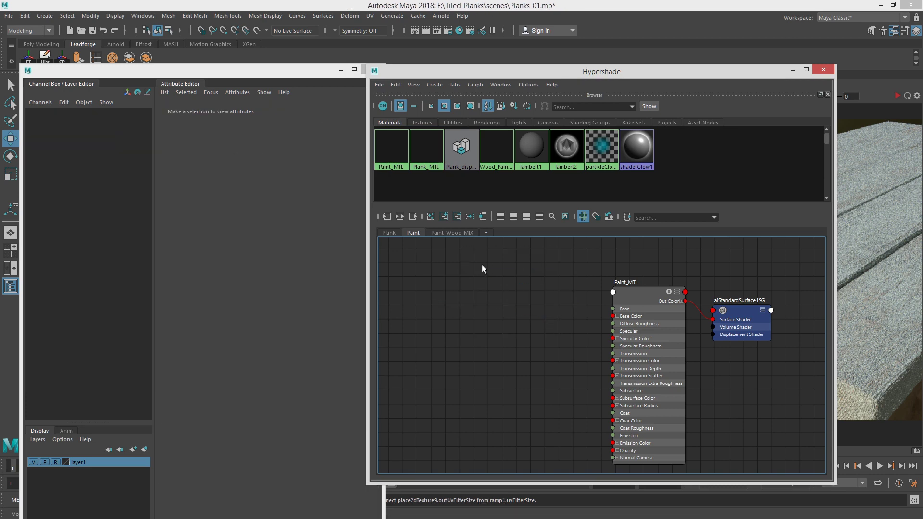
- Add a colorConstant node and connect its Out Color to the Base Color of Paint_MTL
key("Tab")
type("con")
key("Down")
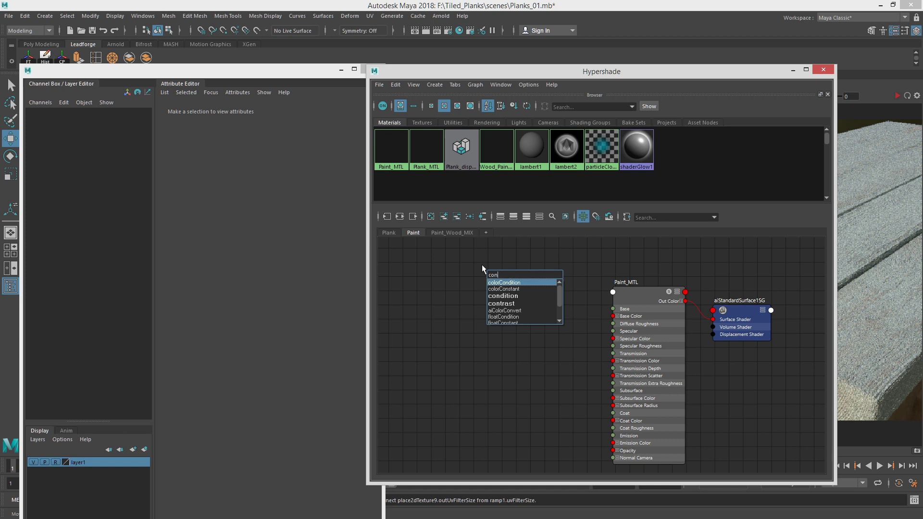
key("Down")
key("Return")
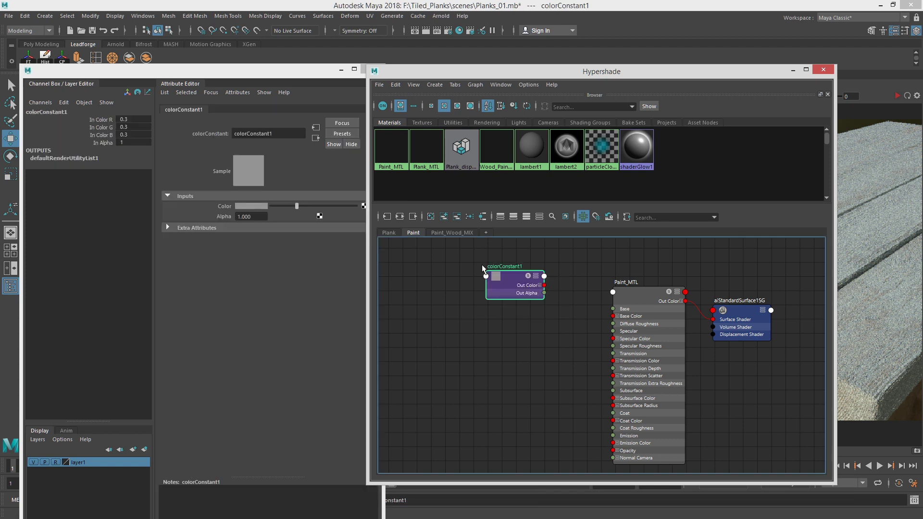
scroll(549, 318, "up", 1)
middle_click_drag(566, 318, 526, 330, "alt")
left_click_drag(471, 290, 475, 297)
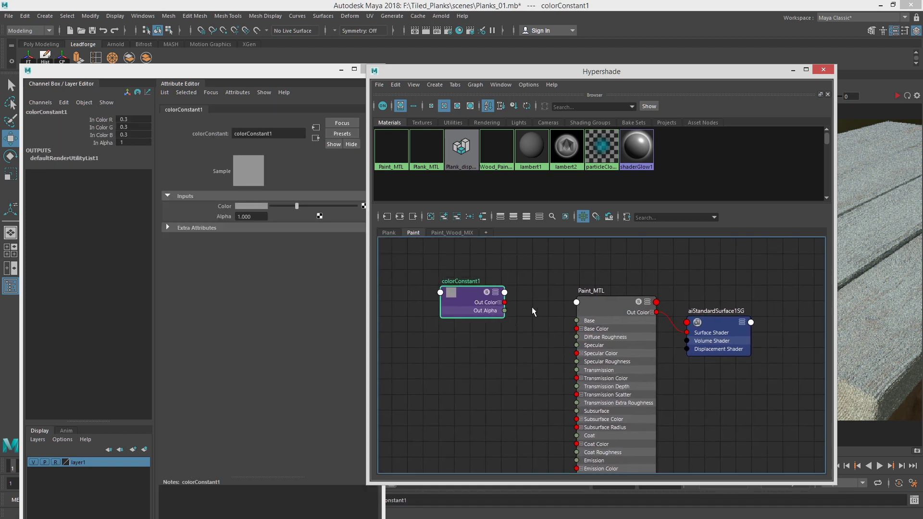
left_click_drag(532, 315, 578, 329)
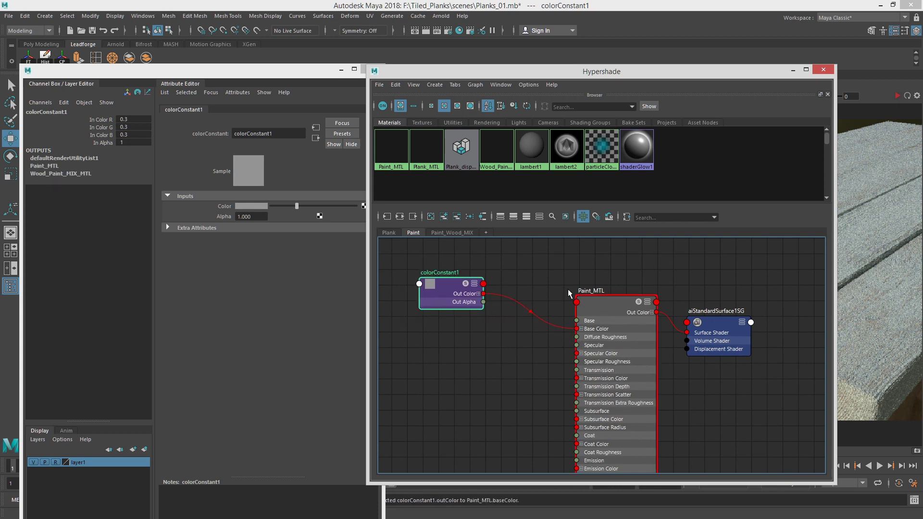
- Set the colorConstant color to dark red with hue 360, saturation 0.718 and value 0.169
left_click(253, 205)
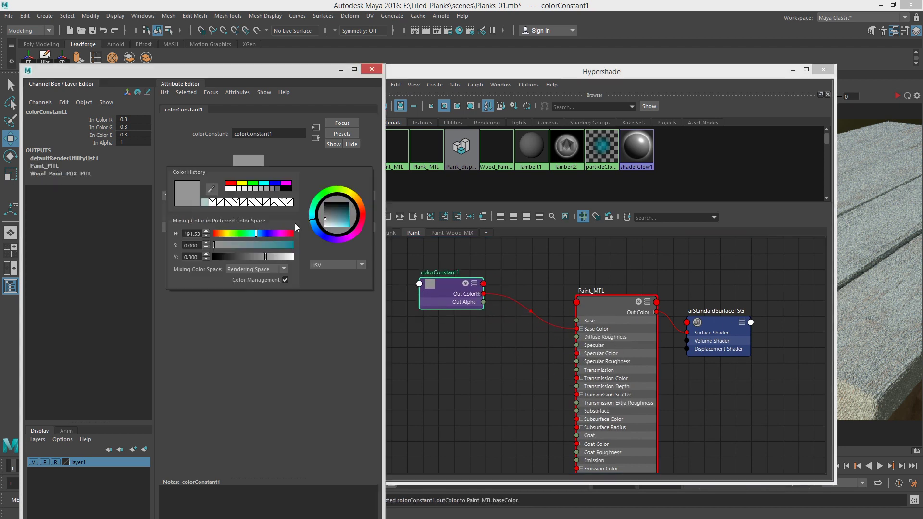
left_click_drag(247, 247, 200, 234)
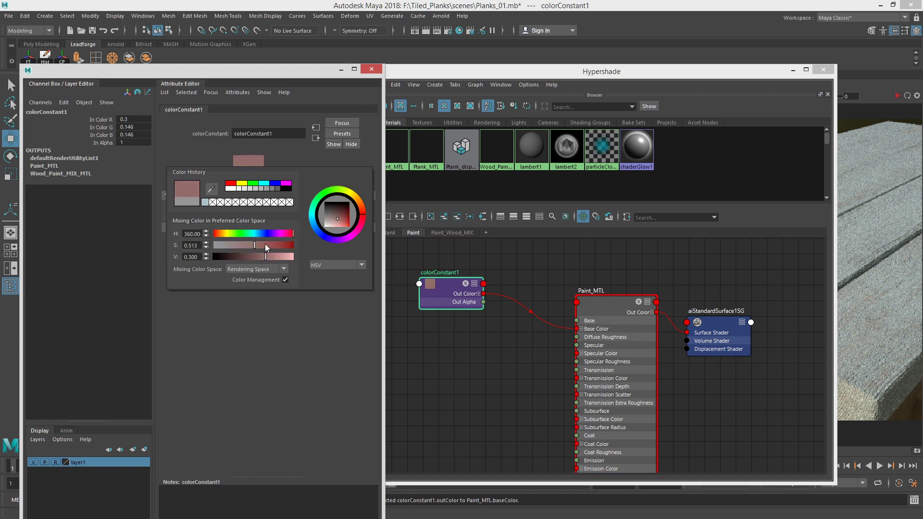
left_click_drag(264, 245, 250, 257)
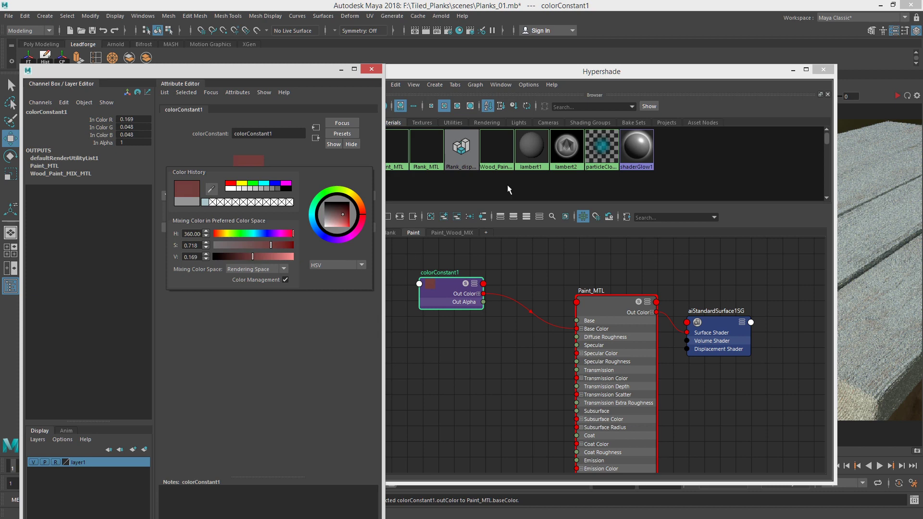
- Uncover the RenderView, restart the render and turn off the crop region to render the whole frame
left_click_drag(609, 73, 561, 264)
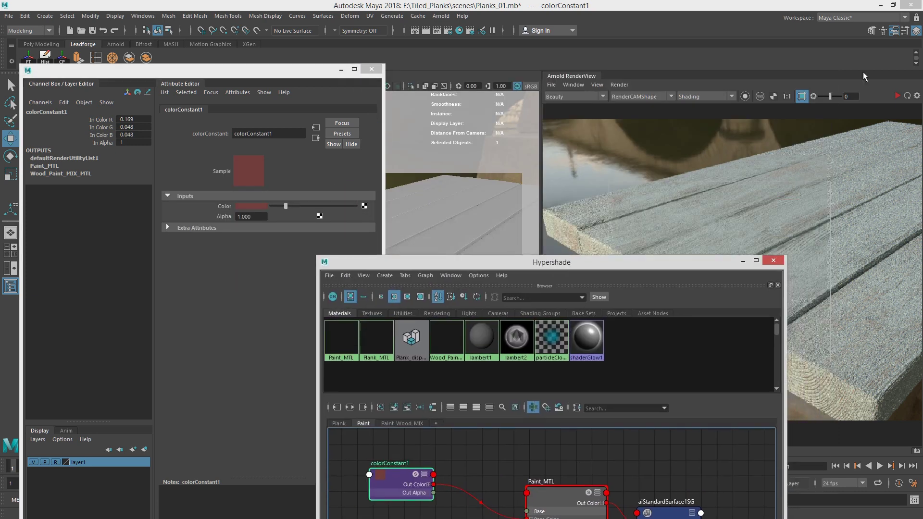
left_click(896, 95)
left_click_drag(679, 262, 526, 371)
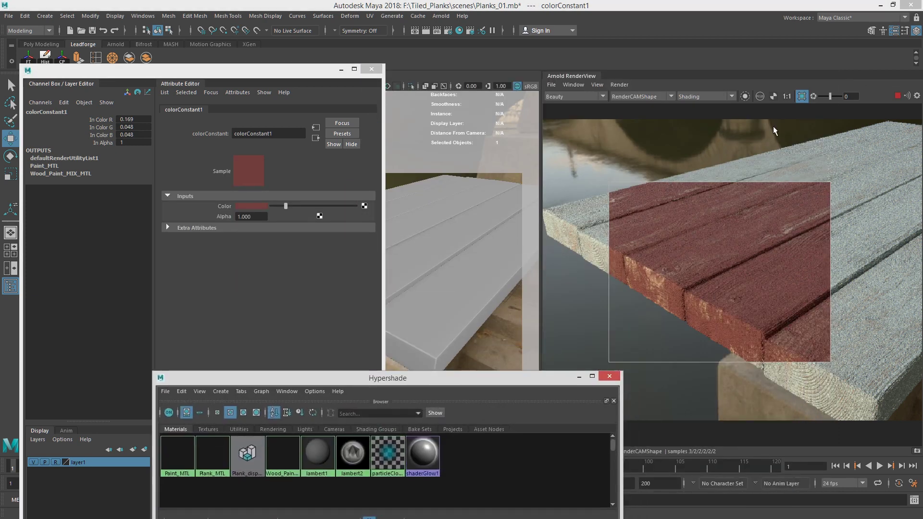
left_click(799, 98)
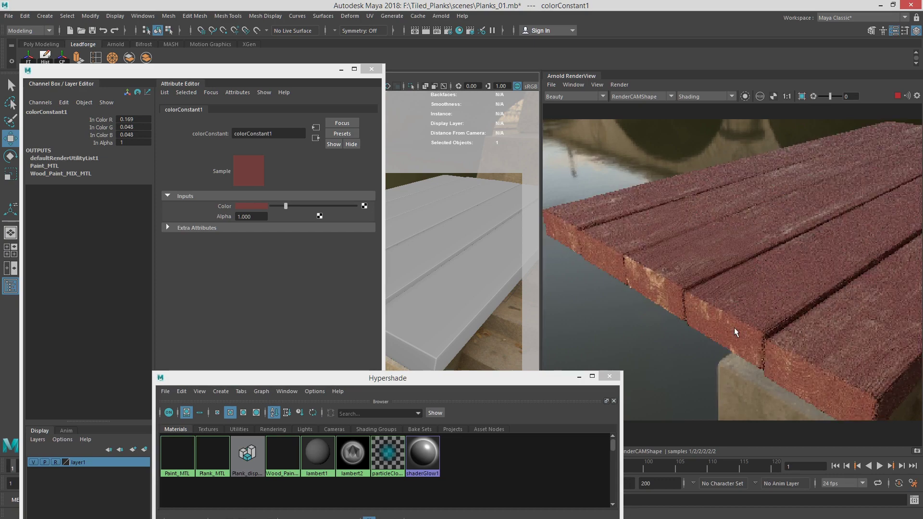
- Examine the red paint up close and display the specular_direct pass of the planks from another angle
scroll(734, 328, "up", 3)
scroll(743, 321, "down", 3)
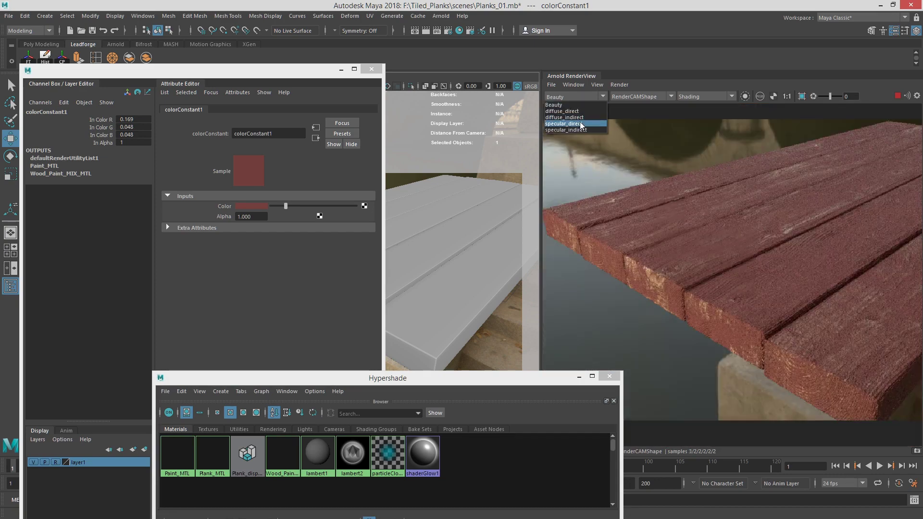
left_click(565, 124)
left_click_drag(442, 222, 402, 230, "alt")
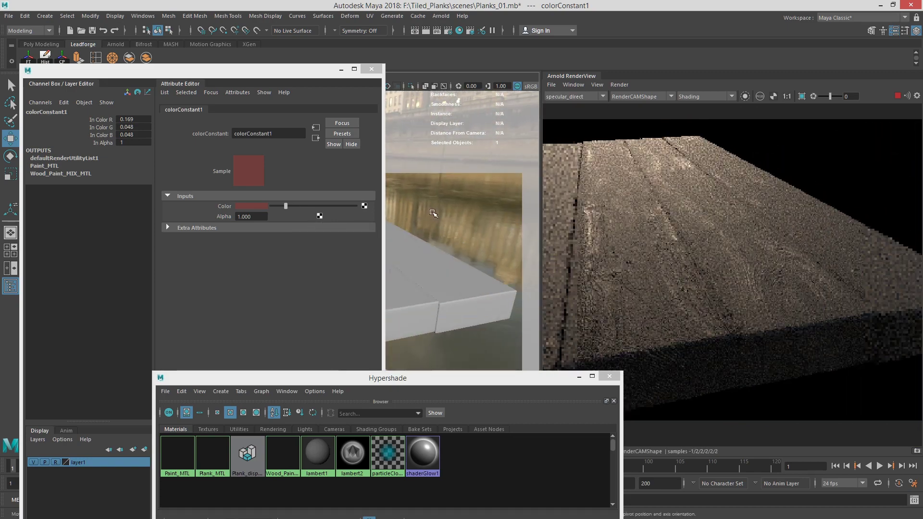
- Raise the specular Roughness of Paint_MTL to 0.913
right_click_drag(432, 214, 478, 214, "alt")
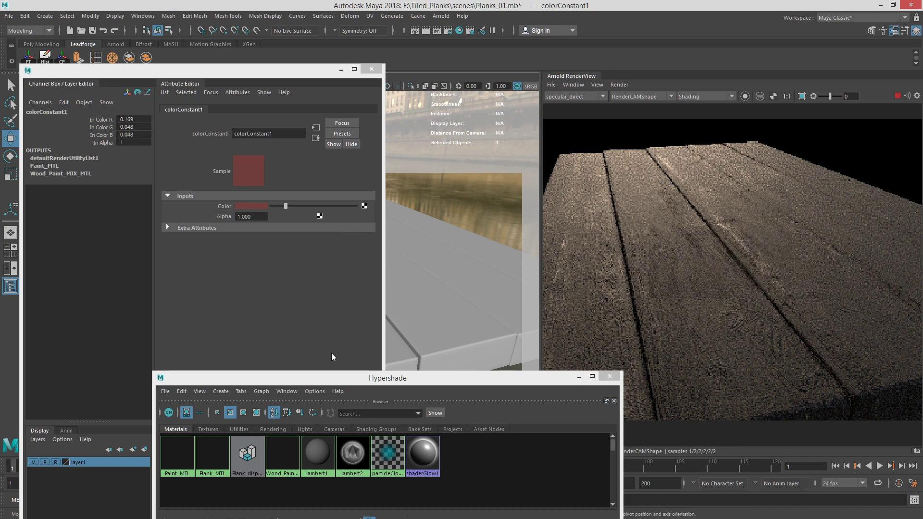
mouse_move(359, 379)
left_mouse_down()
mouse_move(319, 97)
mouse_move(359, 126)
mouse_move(366, 403)
left_mouse_up()
left_click(368, 339)
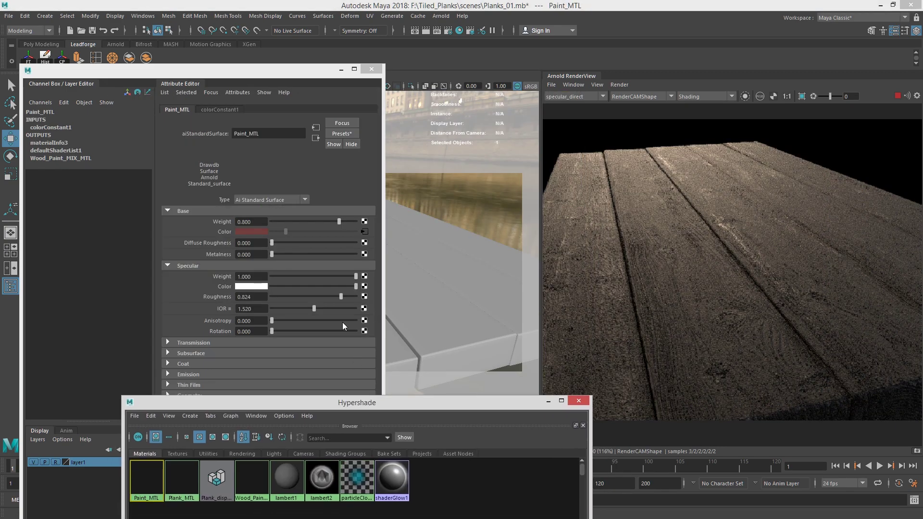
left_click(347, 296)
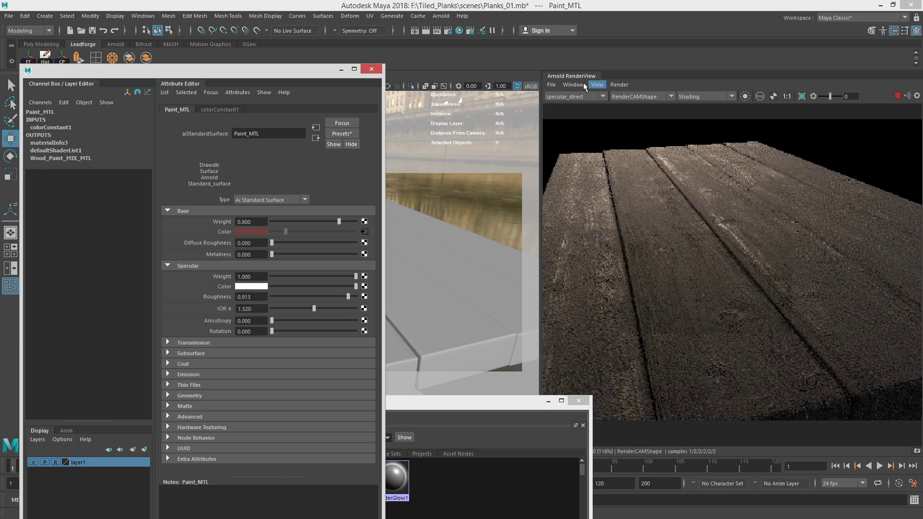
- Display the Beauty pass and examine the red planks from another angle
left_click(587, 98)
left_click(584, 103)
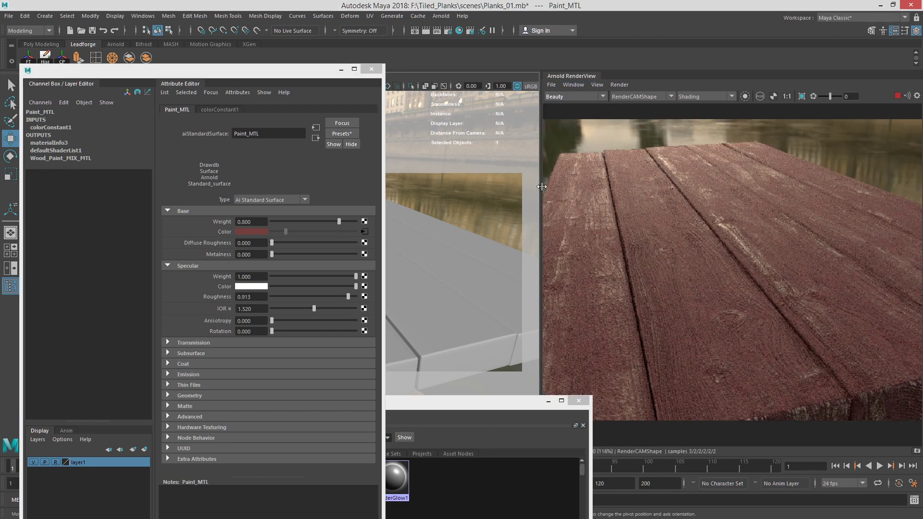
left_click_drag(492, 218, 474, 232, "alt")
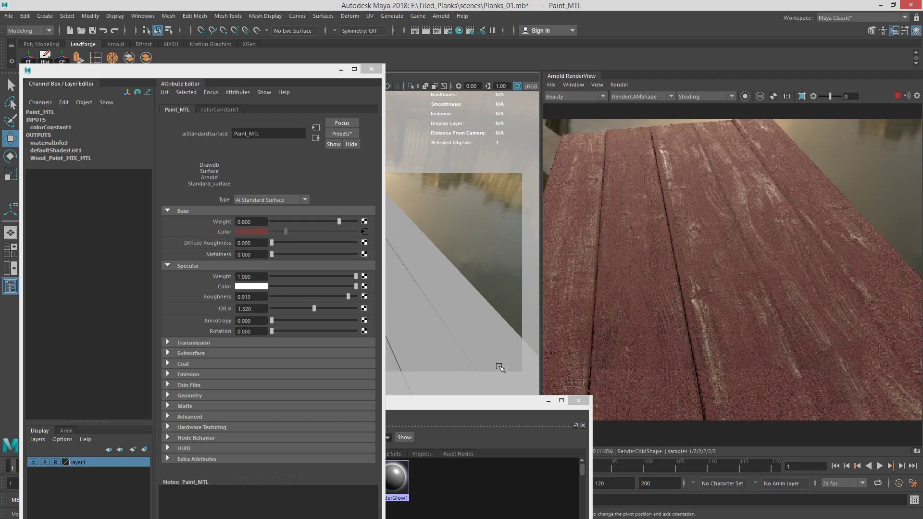
- Stop the render and make room after the file5 texture in the Paint_Wood_MIX graph by moving luminance2 away
left_click_drag(409, 403, 406, 105)
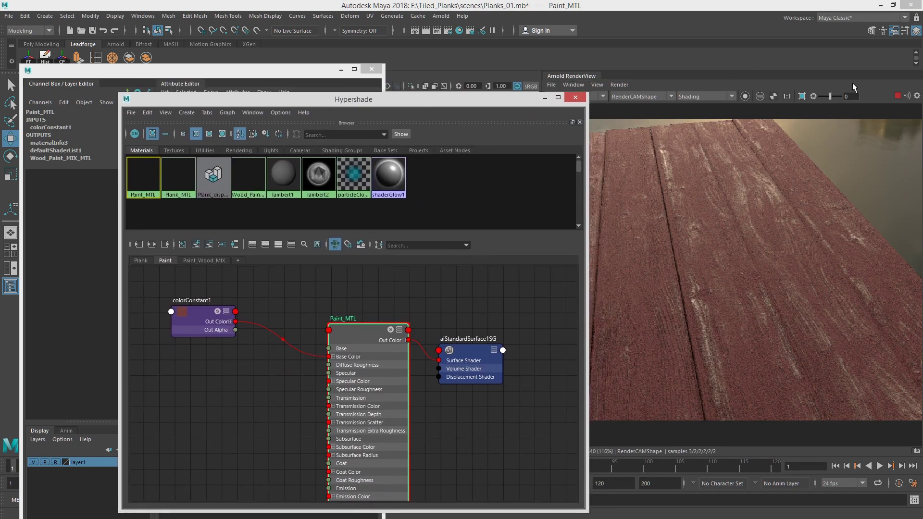
left_click(895, 97)
left_click(212, 262)
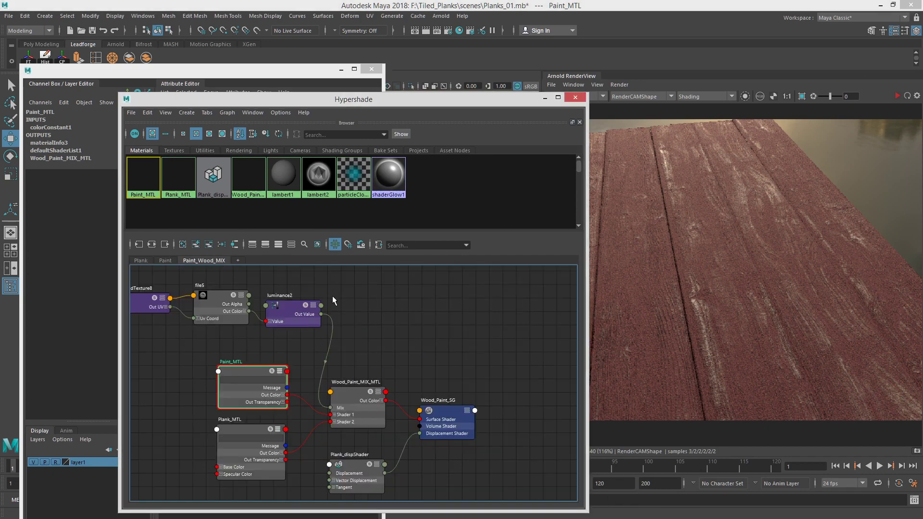
left_click_drag(375, 318, 408, 326)
middle_click_drag(356, 309, 421, 338, "alt")
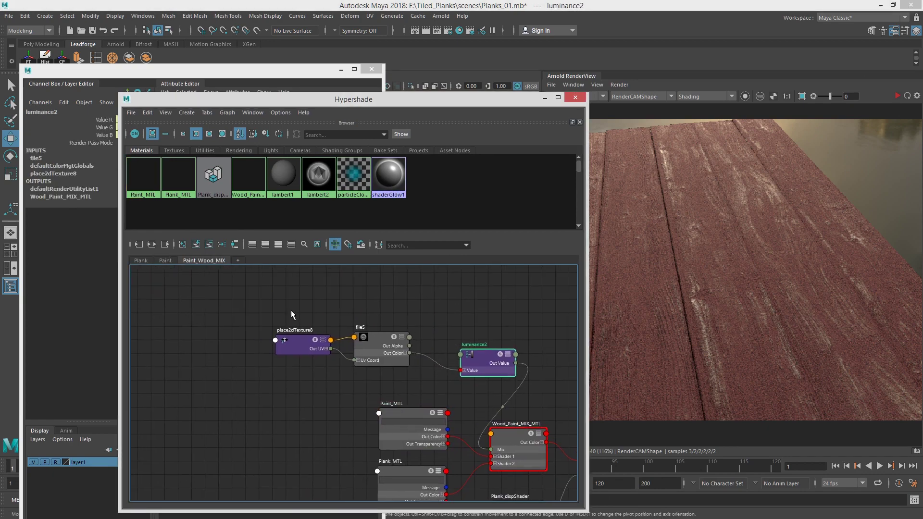
left_click_drag(290, 310, 317, 310)
left_click(387, 314)
left_click_drag(312, 102, 571, 144)
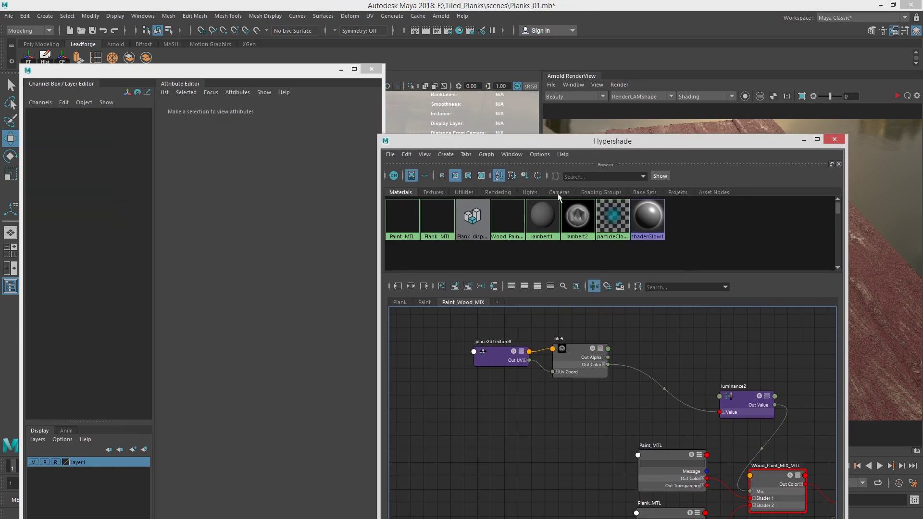
- Rename the file5 texture node as PaintCTL
left_click(565, 360)
left_click(217, 134)
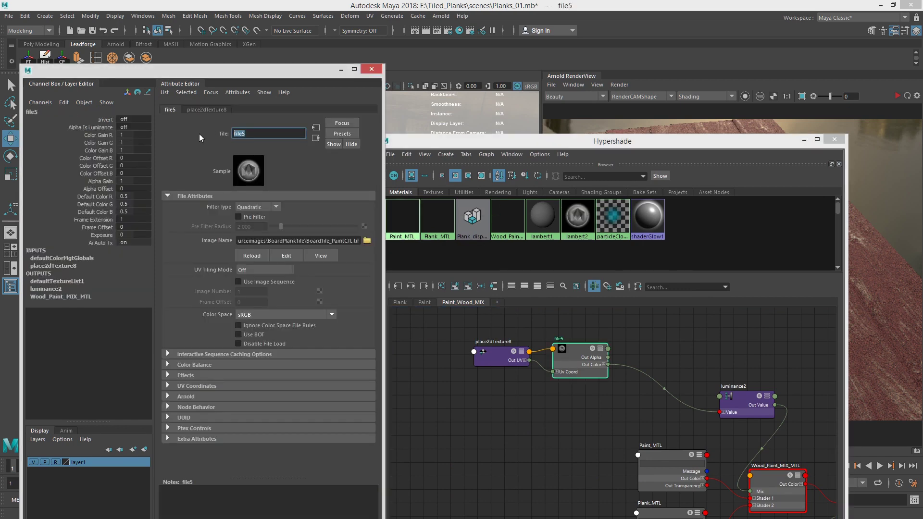
type("PaintCTL")
key("Return")
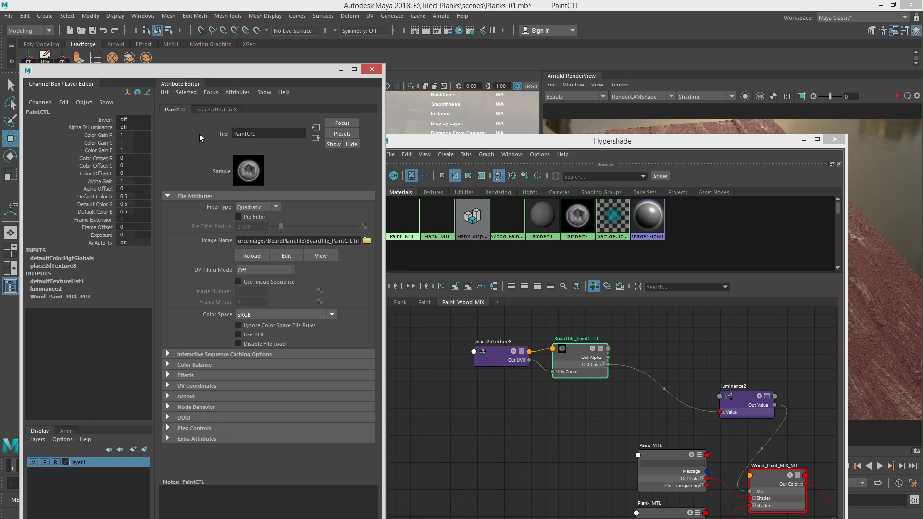
- Add an aiRange node and wire it between the PaintCTL texture's Out Color and the Value input of luminance2
left_click(636, 336)
key("Tab")
type("aiRange")
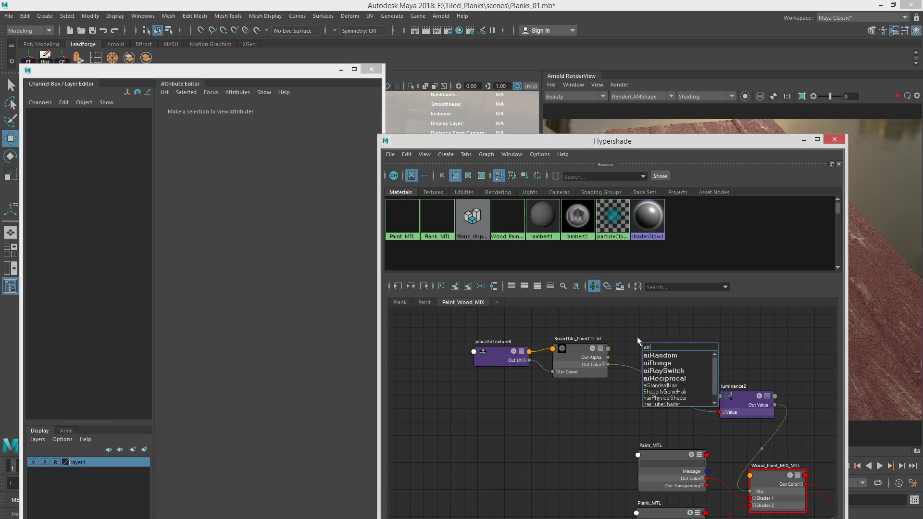
key("Return")
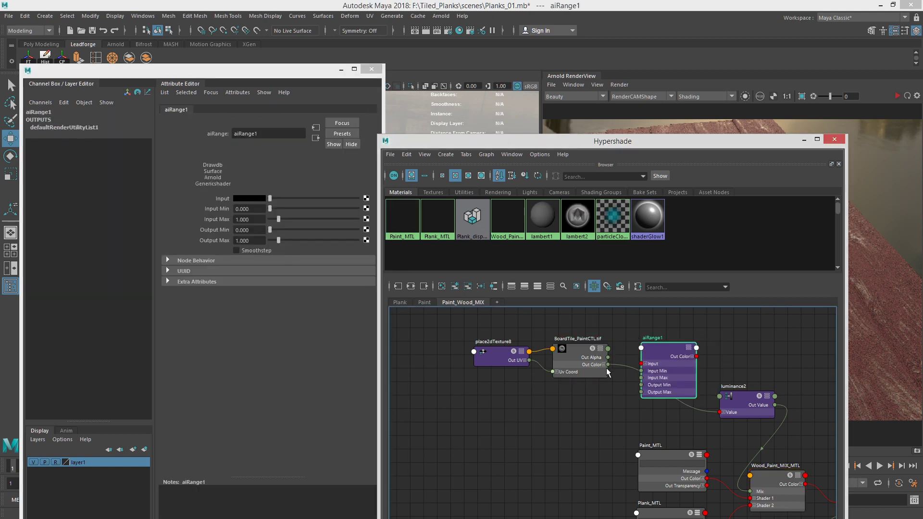
left_click_drag(624, 364, 636, 350)
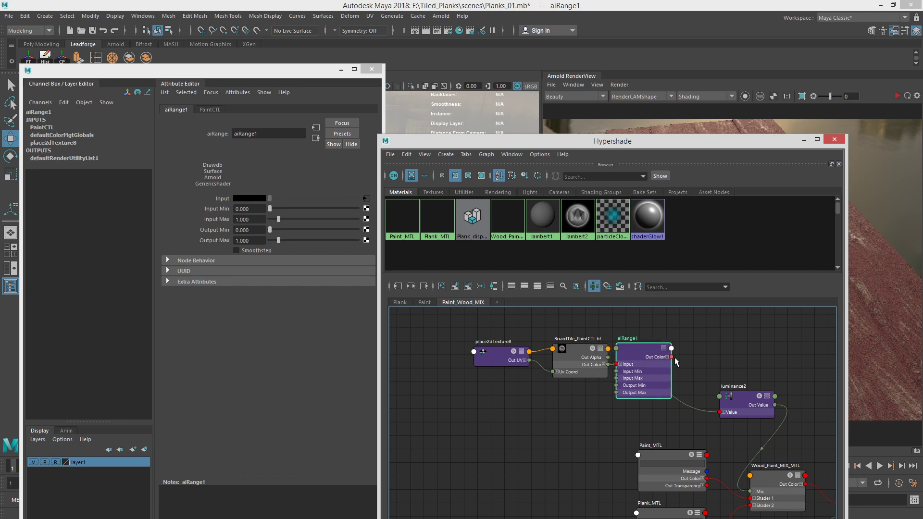
left_click_drag(690, 142, 362, 110)
- Isolate the aiRange node in the render to examine the paint mask on the planks
left_click(747, 96)
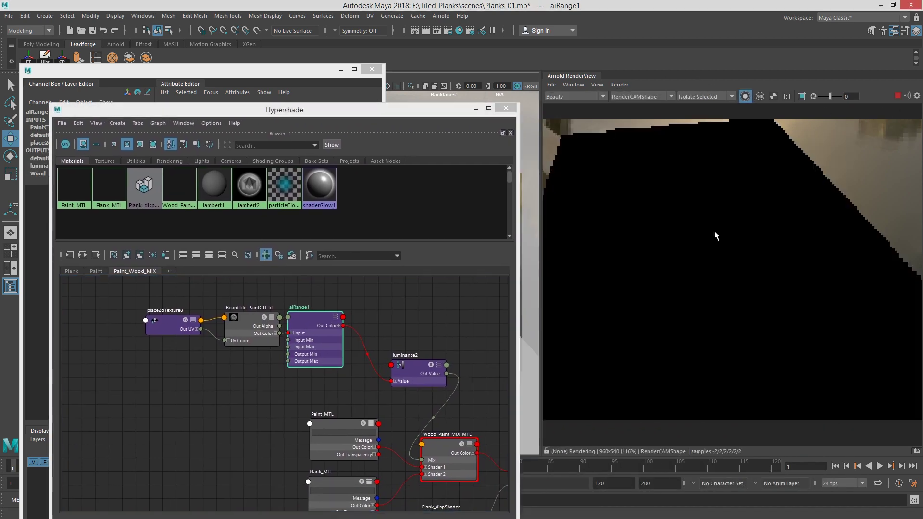
left_click(321, 304)
left_click(321, 317)
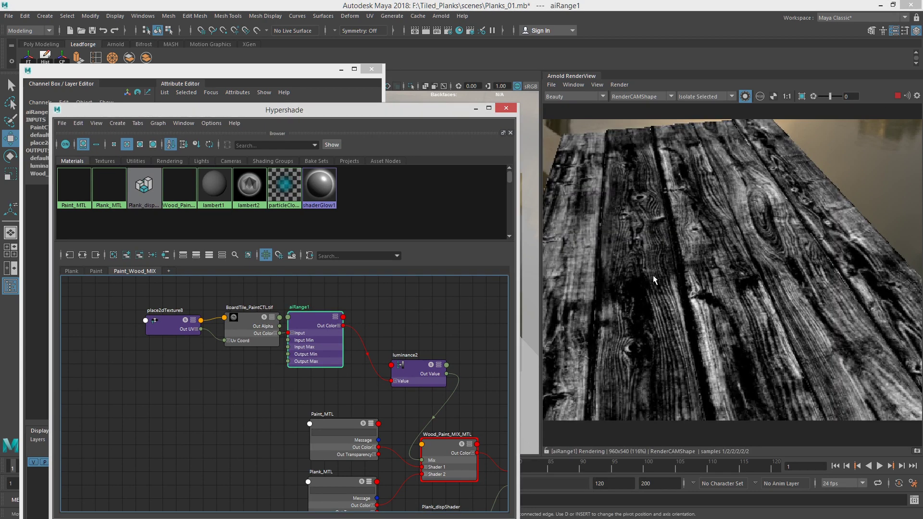
- Set the aiRange node's Input Max to 0.331, judging the paint wear in the full shaded render instead of the isolated mask
left_click_drag(295, 77, 310, 75)
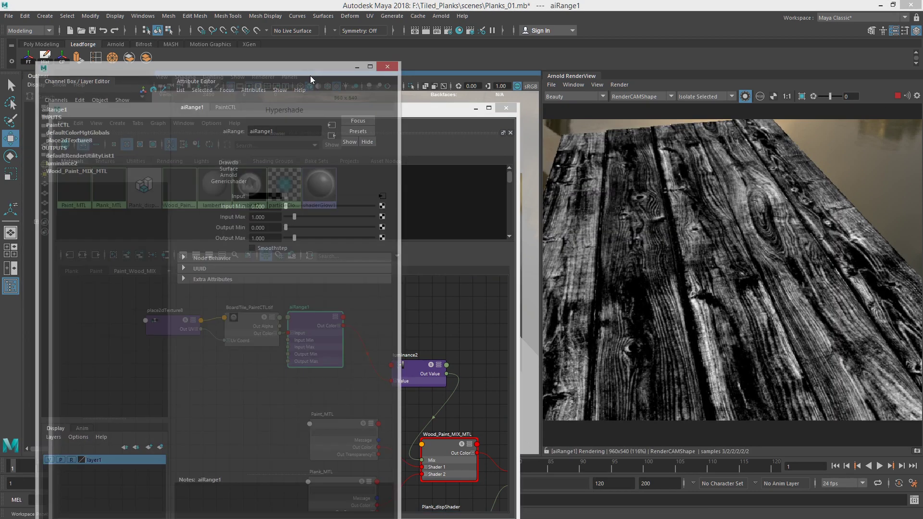
left_click_drag(296, 217, 290, 216)
left_click(746, 97)
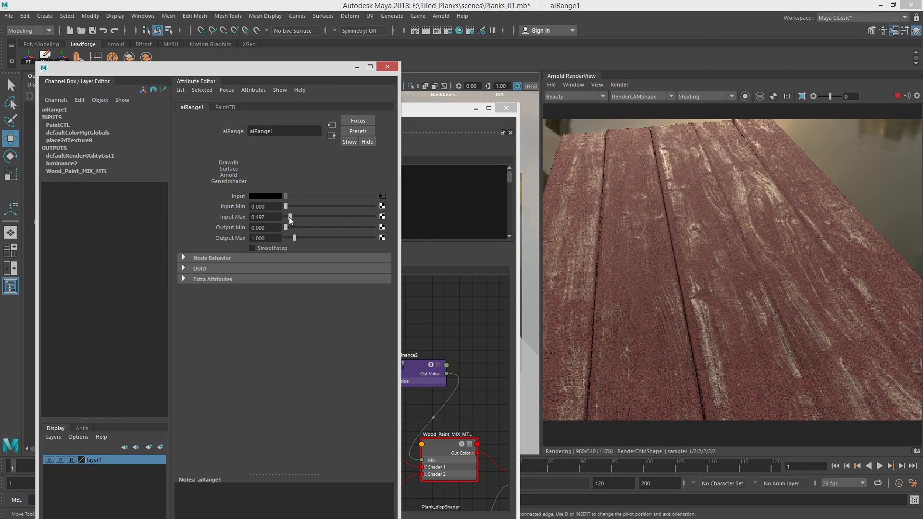
left_click_drag(290, 216, 287, 218)
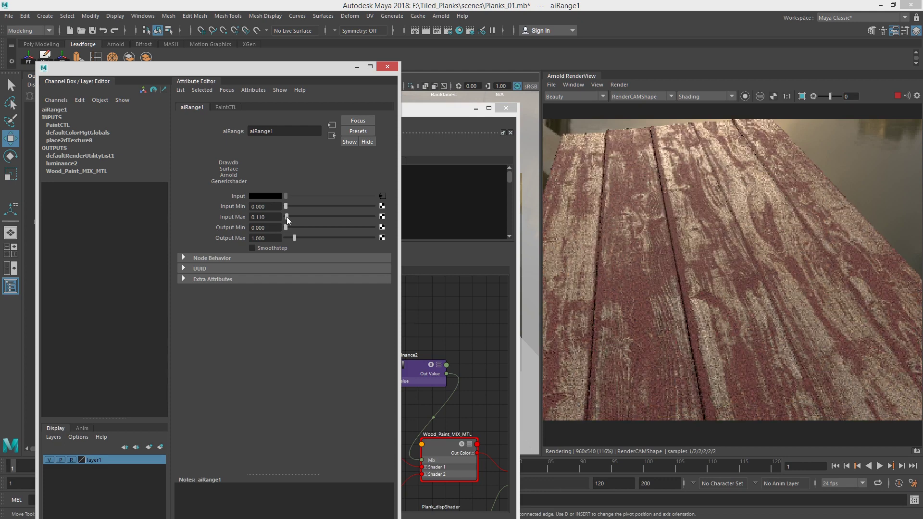
mouse_move(286, 217)
left_mouse_down()
mouse_move(295, 221)
mouse_move(281, 206)
left_mouse_up()
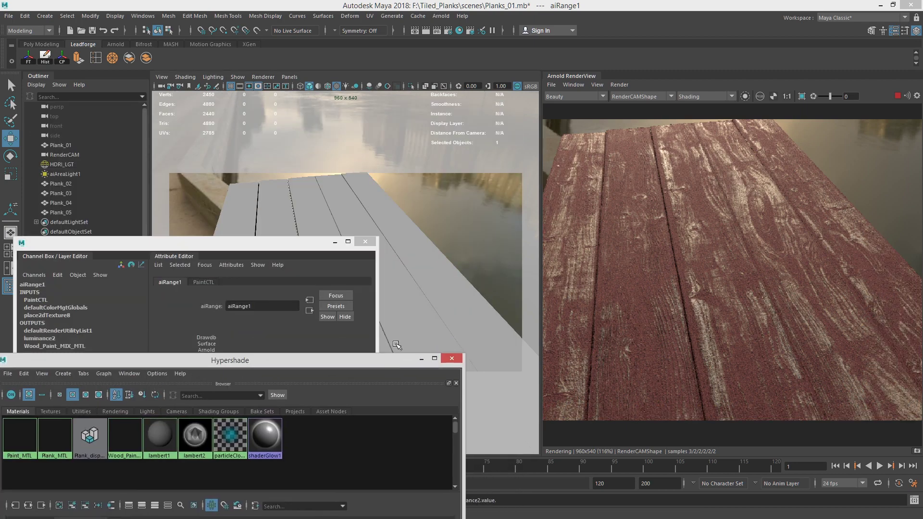
- Render the planks from the stairs side, and clear the attribute and Hypershade windows away from the viewport
left_click_drag(397, 345, 461, 268, "alt")
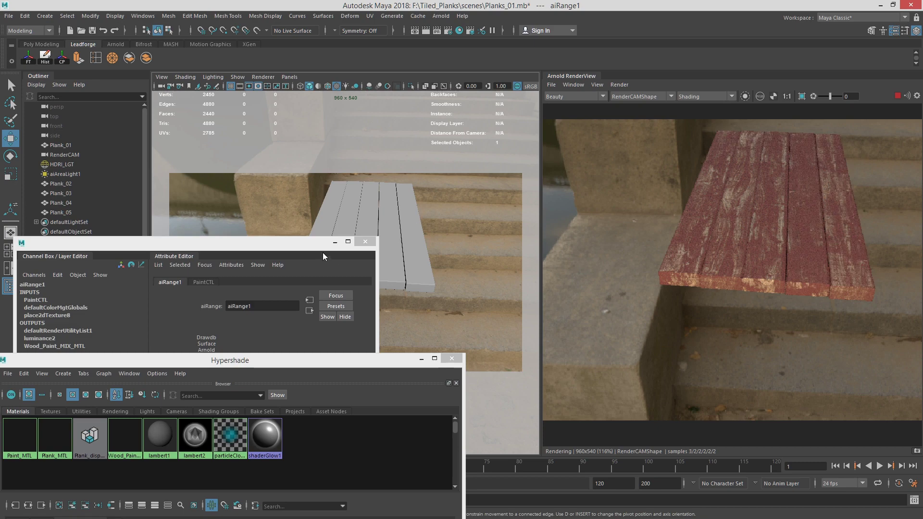
left_click_drag(322, 253, 478, 80)
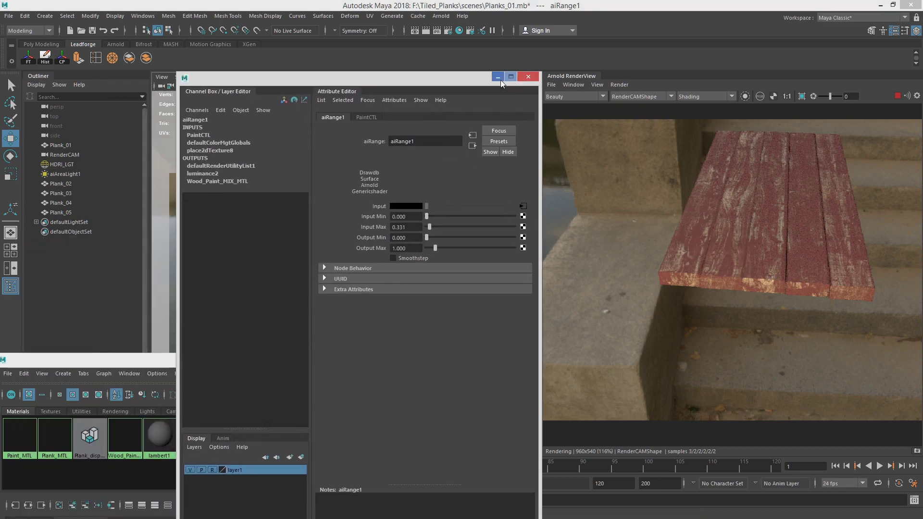
left_click_drag(474, 77, 922, 110)
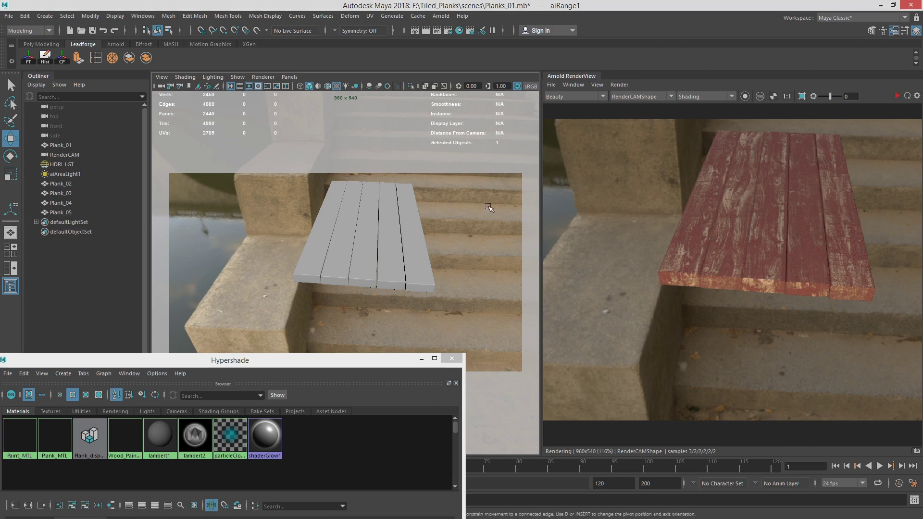
left_click_drag(488, 207, 368, 230, "alt")
left_click_drag(279, 362, 369, 131)
left_click(511, 128)
- Duplicate the outer edge plank and shift the copy about 12 cm sideways to sit beside it as a sixth plank
left_click(474, 299)
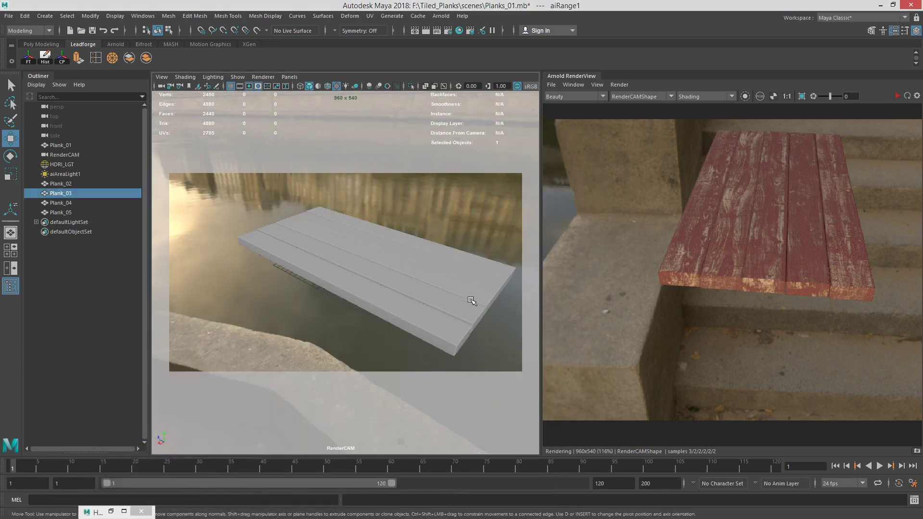
right_click_drag(384, 256, 462, 247, "alt")
left_click_drag(462, 247, 437, 268, "alt")
right_click_drag(437, 268, 391, 255, "alt")
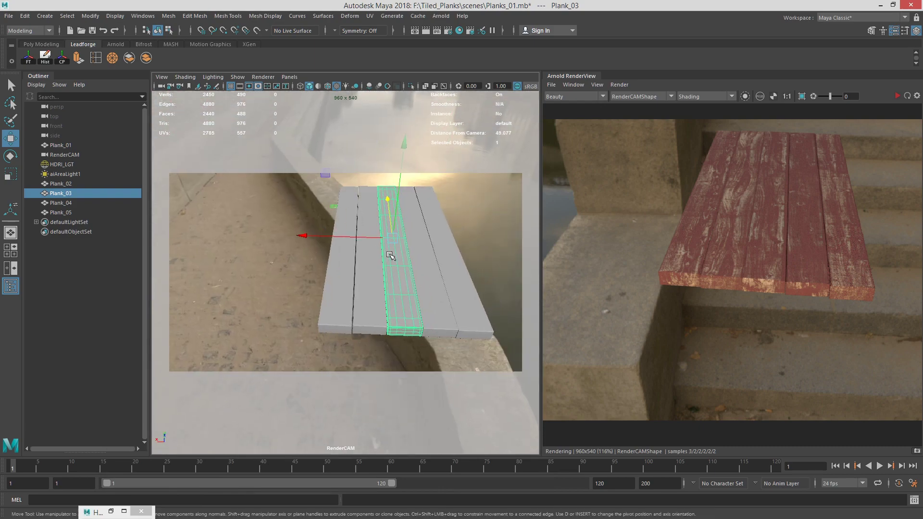
left_click(343, 267)
left_click_drag(286, 239, 264, 233, "shift")
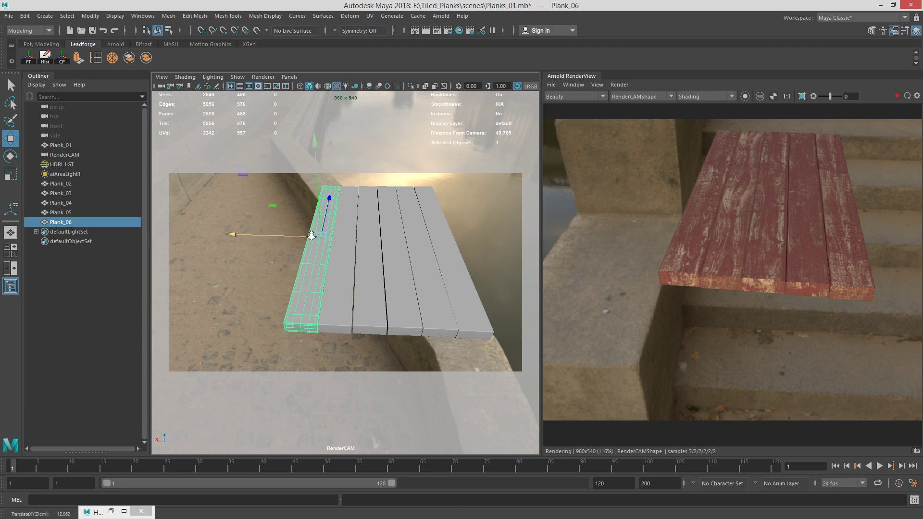
- Frame all six planks in the RenderCAM view and restart the render
right_click_drag(312, 236, 423, 239, "alt")
middle_click_drag(423, 239, 386, 235, "alt")
right_click_drag(385, 235, 399, 230, "alt")
middle_click_drag(400, 231, 399, 249, "alt")
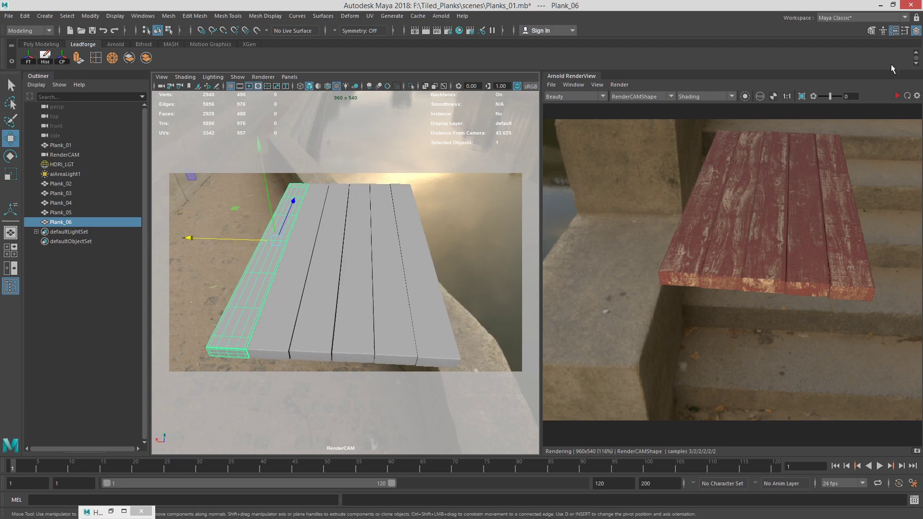
left_click(897, 96)
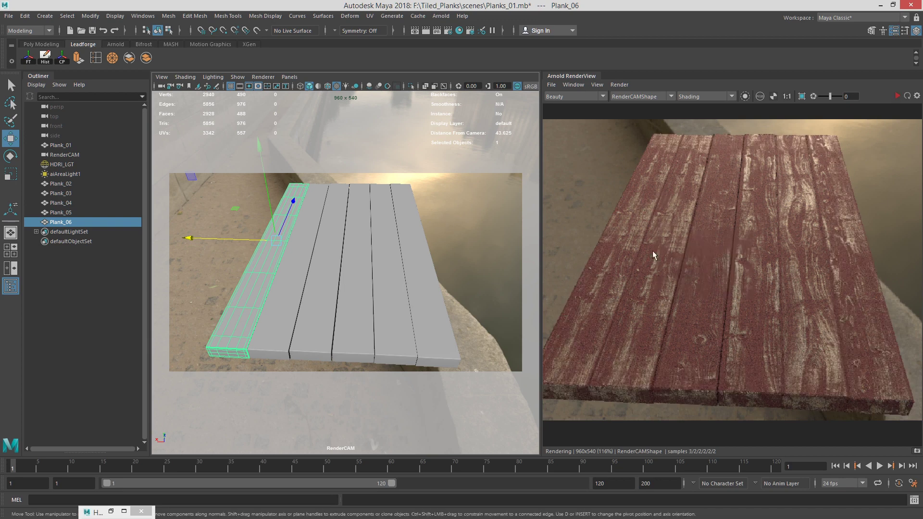
- Open the UV Editor for the new Plank_06
left_click(235, 232)
left_click(279, 267)
left_click(369, 16)
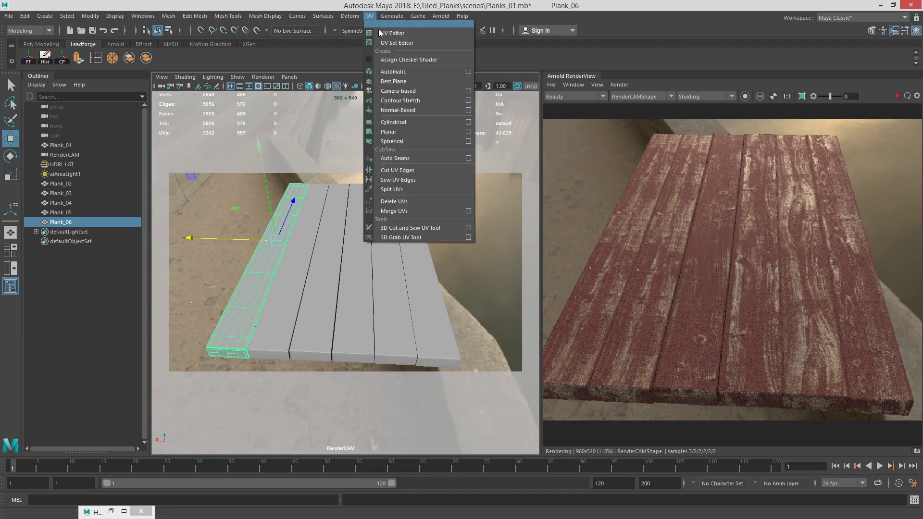
left_click(377, 31)
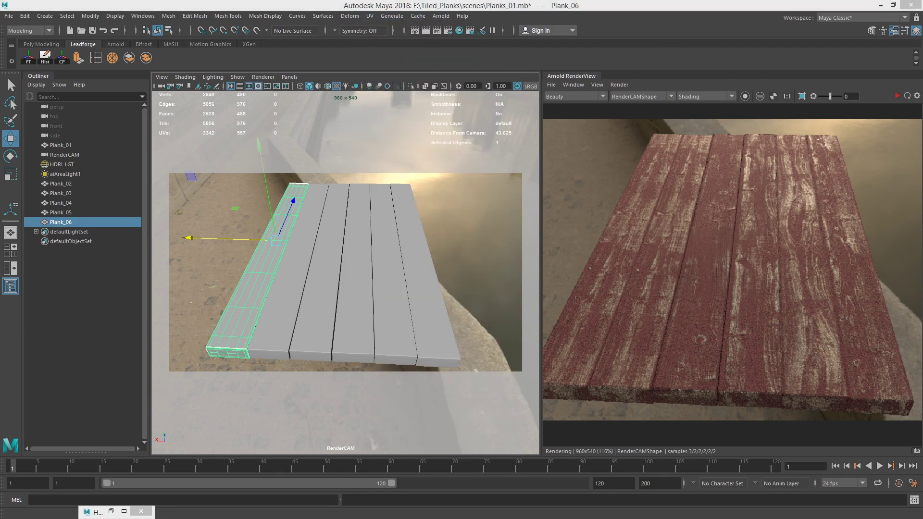
left_click_drag(862, 184, 357, 182)
right_click_drag(460, 302, 385, 363, "alt")
middle_click_drag(384, 365, 309, 459, "alt")
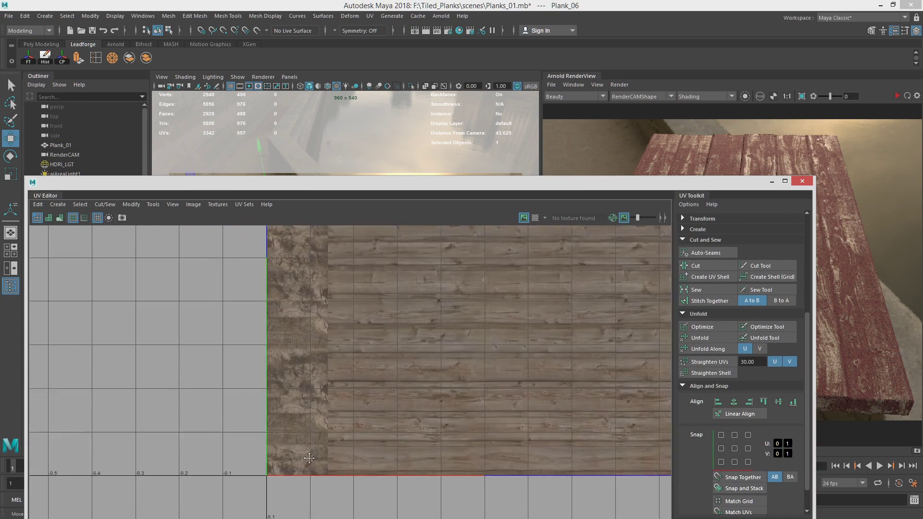
- Select all the UVs of Plank_06, including its end-grain shells
middle_click_drag(543, 285, 409, 466, "alt")
right_click_drag(511, 385, 470, 345, "alt")
right_click_drag(500, 310, 550, 310)
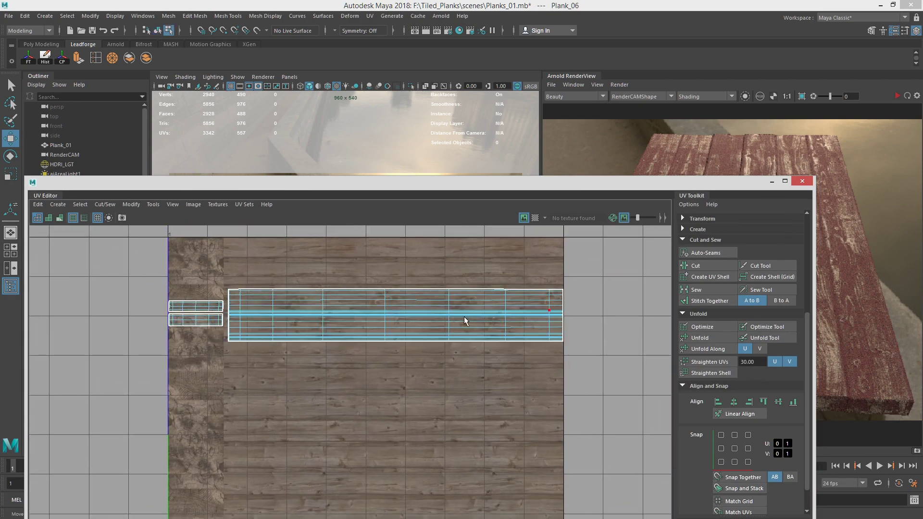
left_click_drag(150, 265, 597, 419)
right_click_drag(591, 405, 439, 353, "alt")
middle_click_drag(438, 353, 445, 300, "alt")
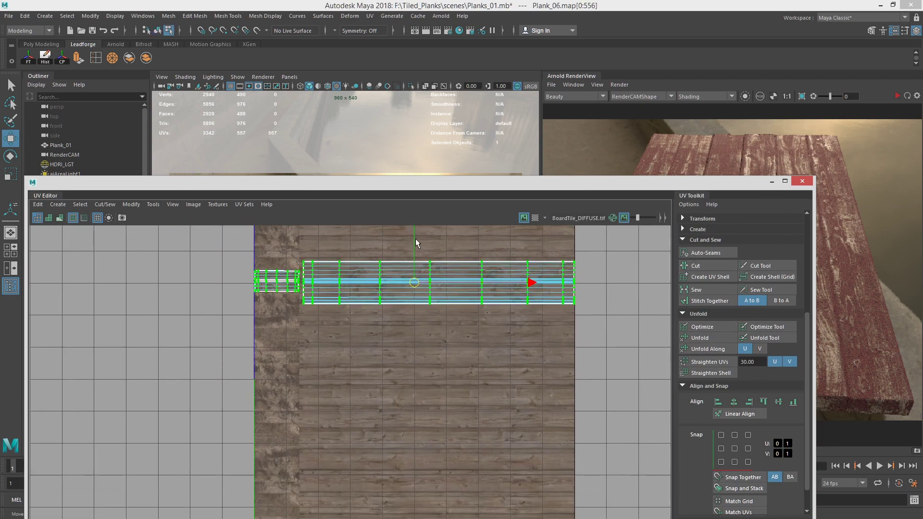
- Move the Plank_06 UVs down onto a different board of the plank texture, fitting them between the board seams
left_click_drag(414, 244, 400, 399)
right_click_drag(302, 413, 535, 428, "alt")
middle_click_drag(535, 428, 494, 312, "alt")
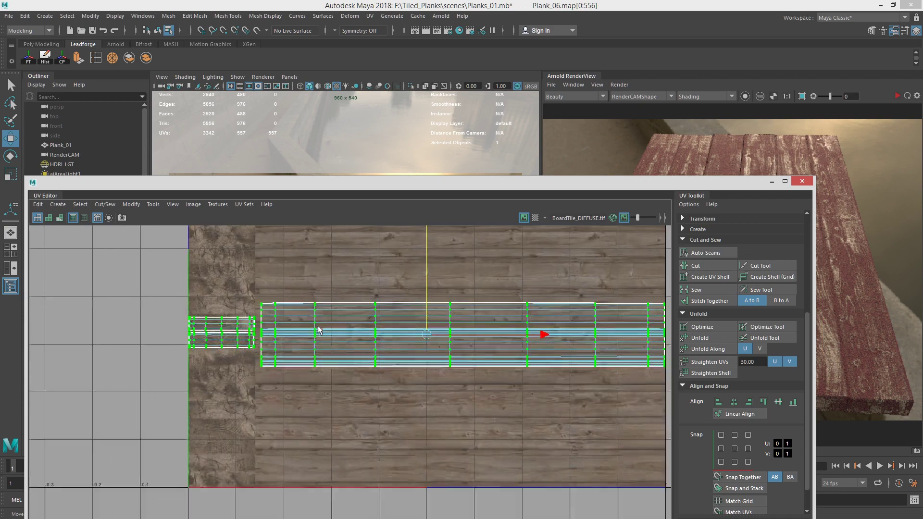
right_click_drag(321, 330, 612, 324, "alt")
middle_click_drag(570, 282, 476, 333, "alt")
left_click_drag(470, 337, 474, 315)
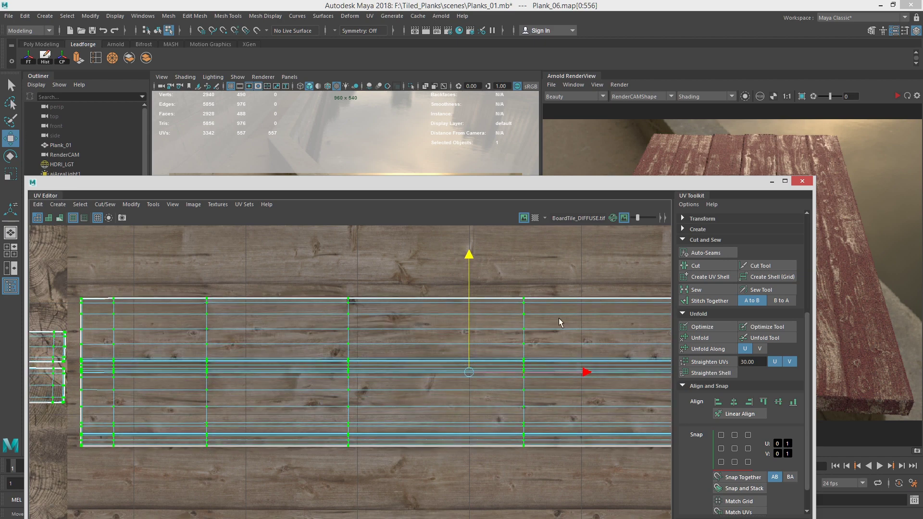
- Minimize the UV Editor and restart the render to check the new texture placement on Plank_06
right_click_drag(561, 323, 439, 341, "alt")
right_click_drag(505, 331, 456, 336, "alt")
middle_click_drag(376, 305, 270, 370, "alt")
right_click_drag(270, 370, 216, 375, "alt")
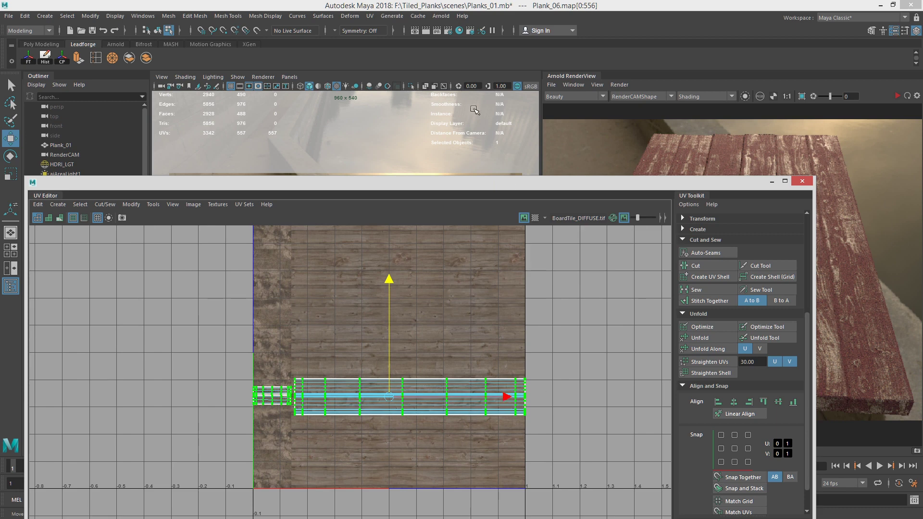
left_click(771, 181)
left_click(898, 96)
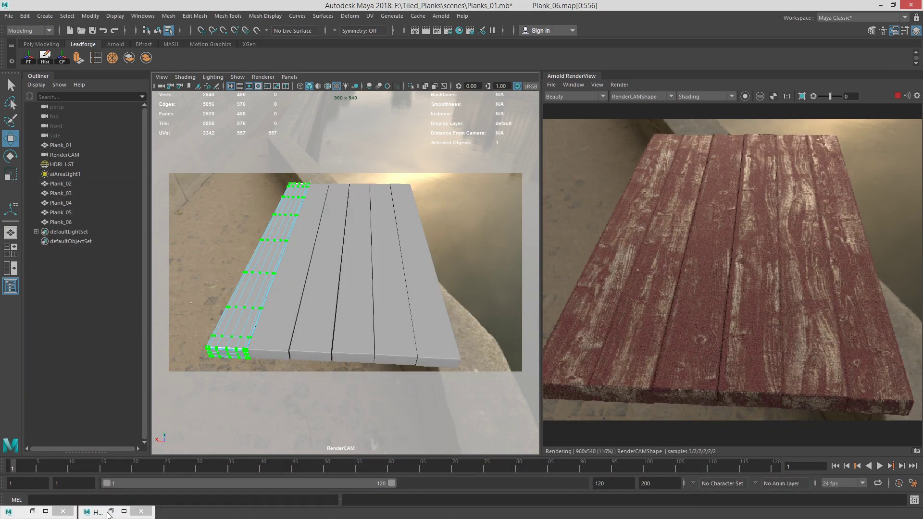
- Reopen the UV Editor clear of the render, showing the UVs of Plank_01 for comparison with Plank_06
left_click(33, 511)
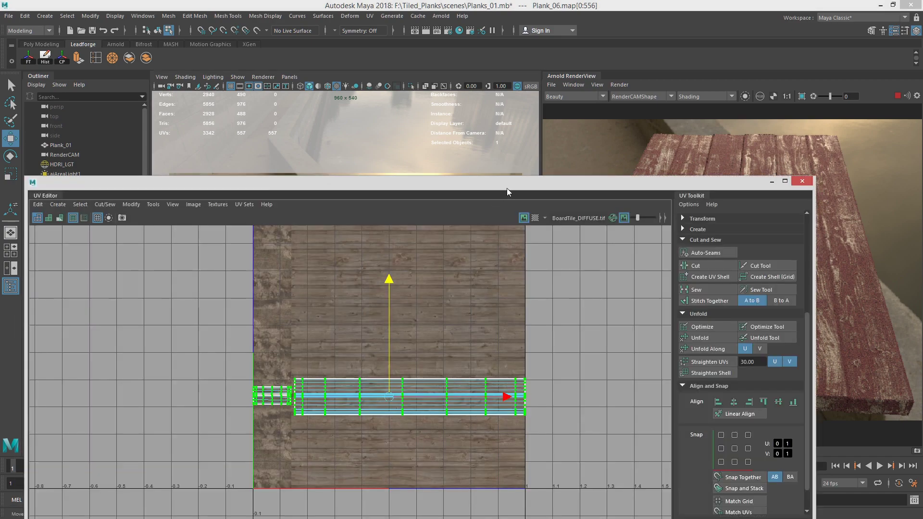
left_click_drag(507, 189, 580, 157)
left_click(94, 144)
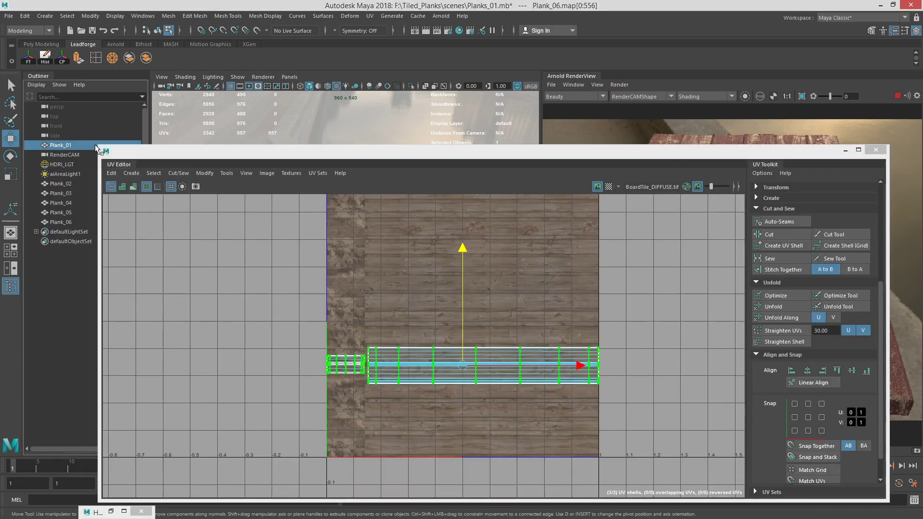
left_click_drag(99, 146, 509, 180)
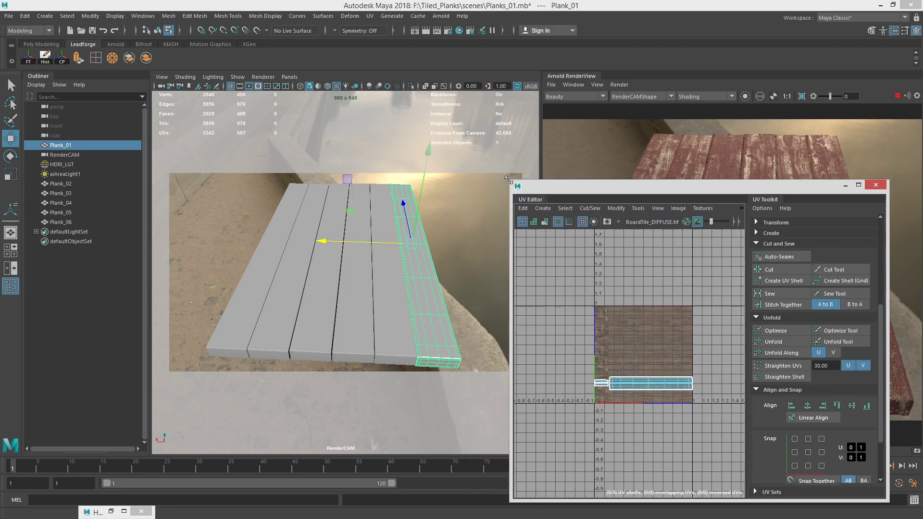
right_click_drag(649, 350, 702, 359, "alt")
mouse_move(670, 343)
middle_mouse_down("alt")
mouse_move(647, 339)
mouse_move(668, 339)
middle_mouse_up("alt")
left_click_drag(662, 186, 304, 138)
left_click(288, 240)
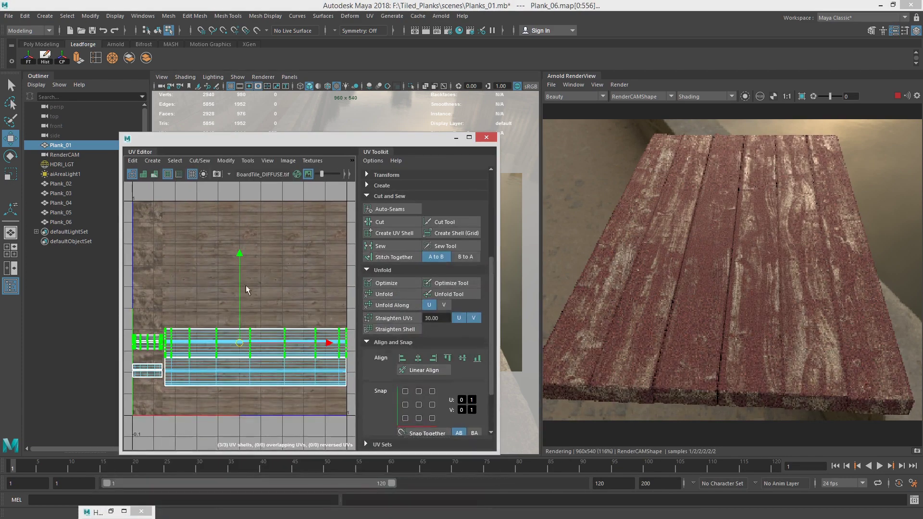
- Select the complete UV shells of Plank_06 and move them down onto a lower board of the texture
right_click_drag(171, 307, 140, 305)
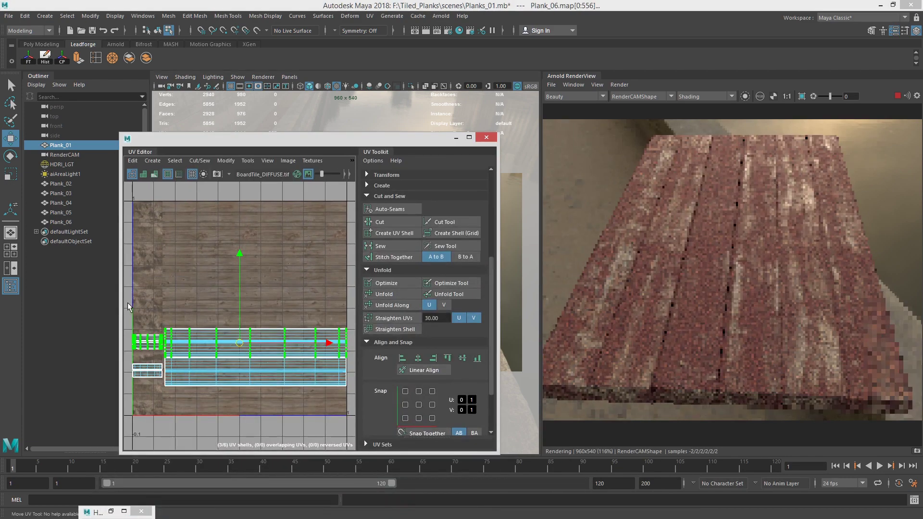
left_click_drag(127, 303, 357, 351)
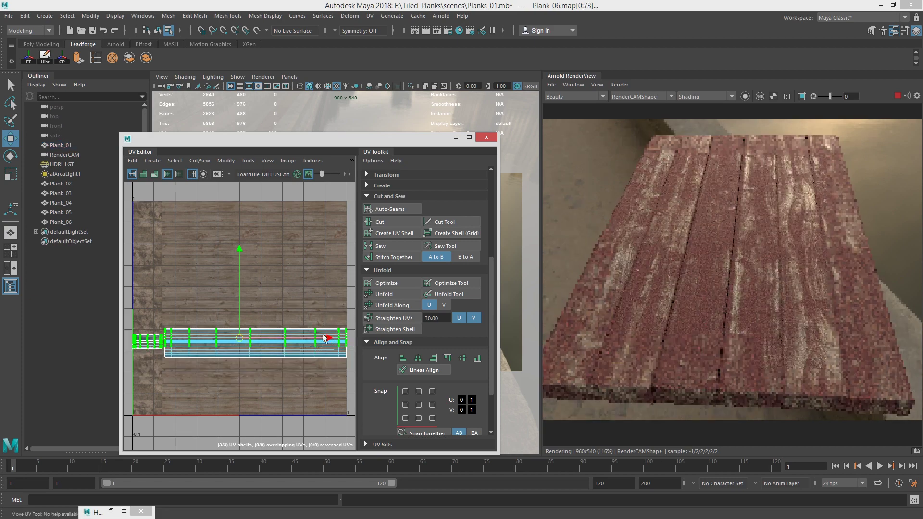
right_click_drag(319, 338, 355, 355, "ctrl")
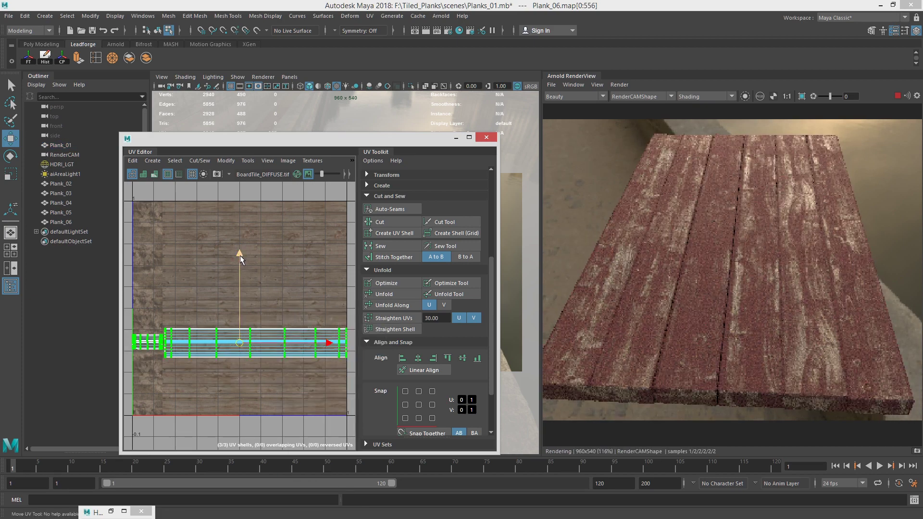
left_click_drag(240, 276, 240, 277)
left_click_drag(240, 285, 238, 308)
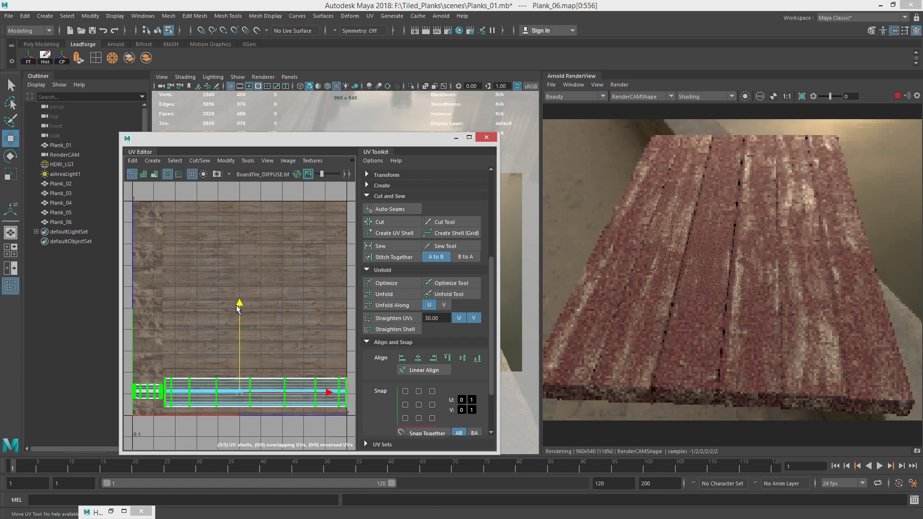
- Nudge the Plank_06 UVs slightly up to fit the shell between the seams of the texture board
right_click_drag(175, 403, 309, 377, "alt")
middle_click_drag(318, 367, 202, 358, "alt")
right_click_drag(272, 366, 280, 366, "alt")
scroll(279, 365, "up", 3)
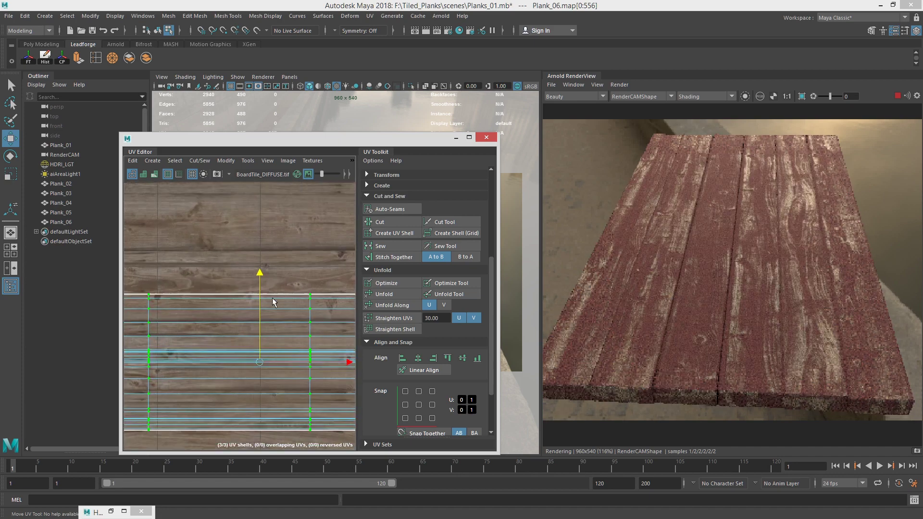
left_click_drag(259, 271, 266, 243)
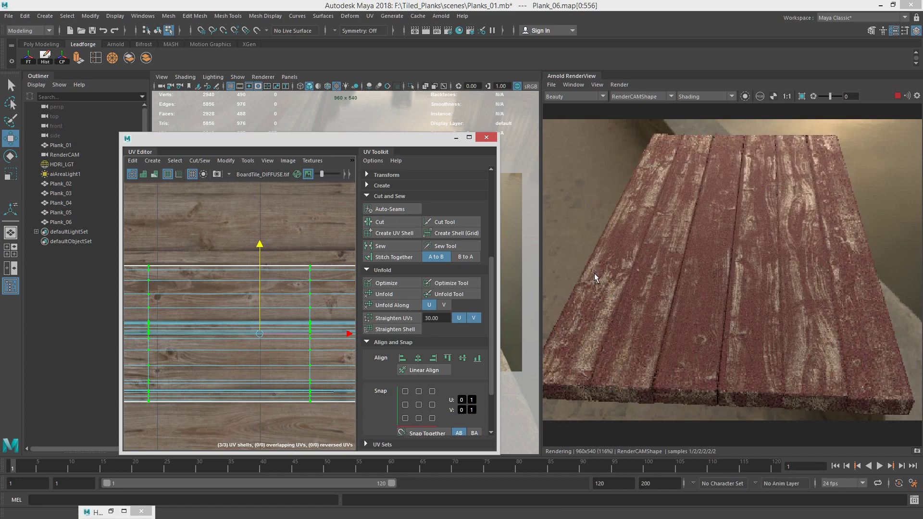
- Close the UV Editor, return to object mode and inspect the rendered planks from another camera angle
left_click(895, 96)
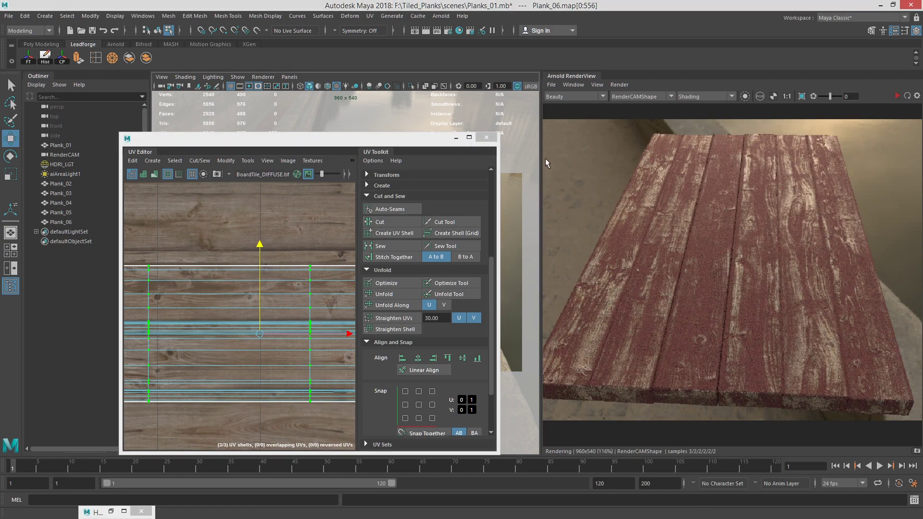
left_click(486, 137)
right_click_drag(368, 211, 414, 200)
left_click_drag(454, 246, 702, 119, "alt")
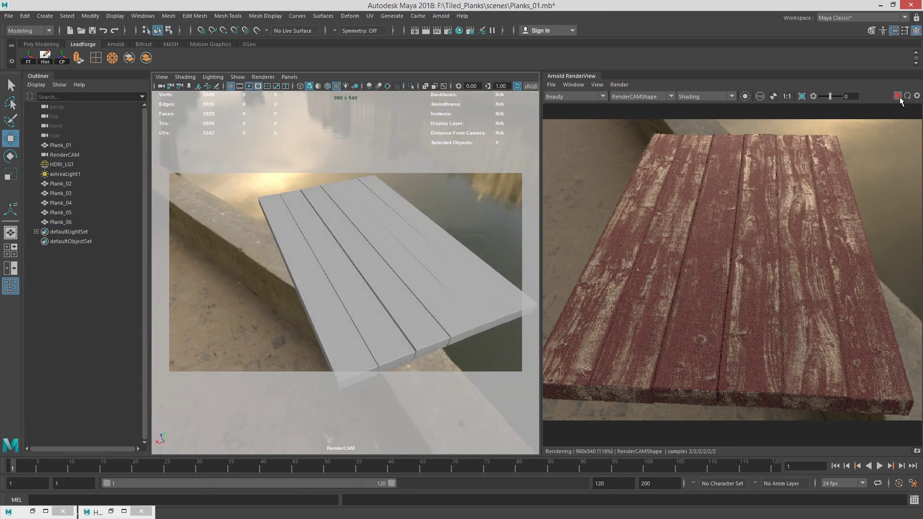
left_click_drag(391, 264, 354, 262, "alt")
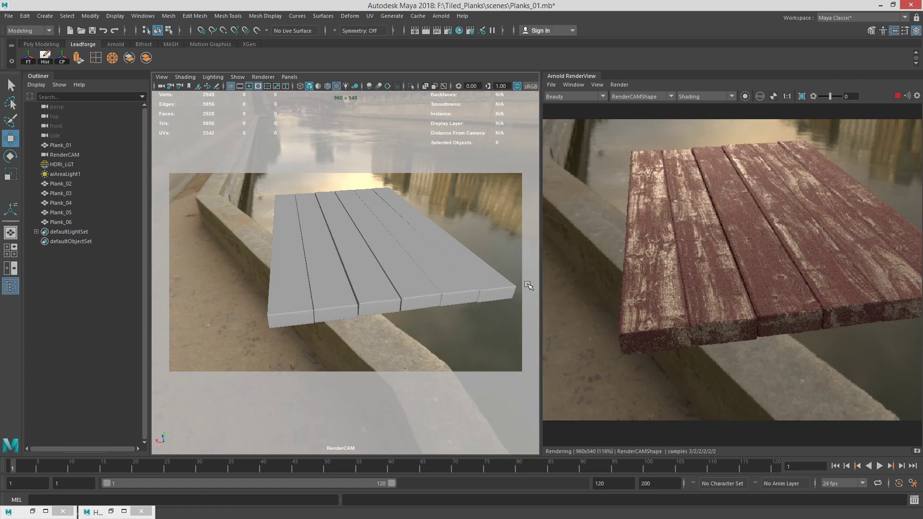
- Select all six planks, stop the render and review their combined UV layout in the UV Editor
left_click_drag(282, 229, 433, 221)
left_click(897, 97)
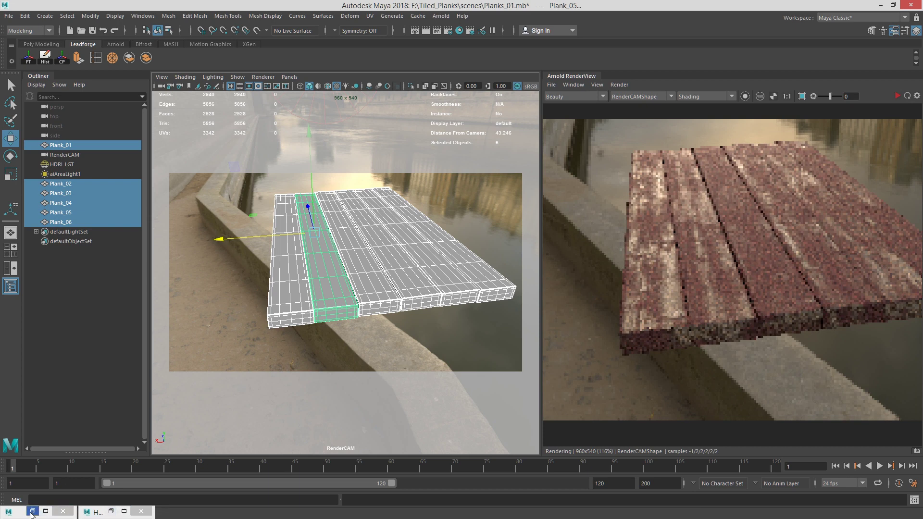
left_click(377, 18)
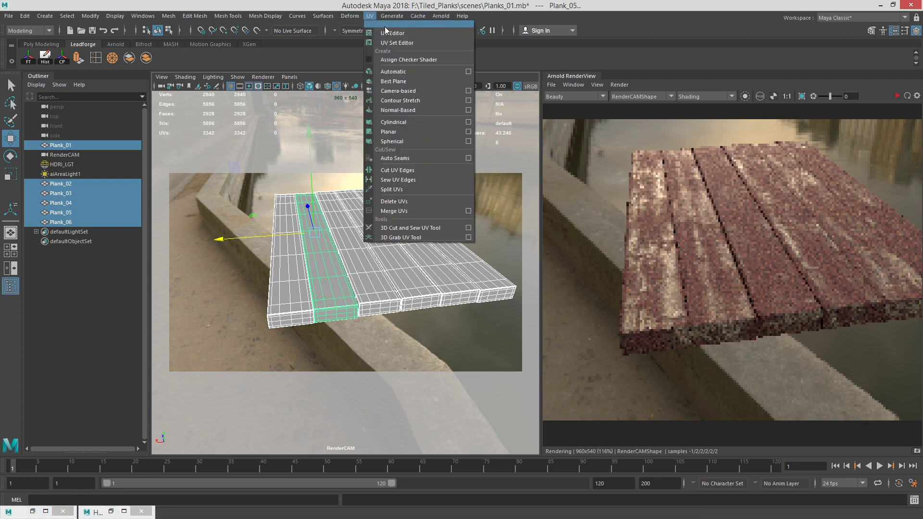
left_click(382, 27)
scroll(175, 289, "down", 10)
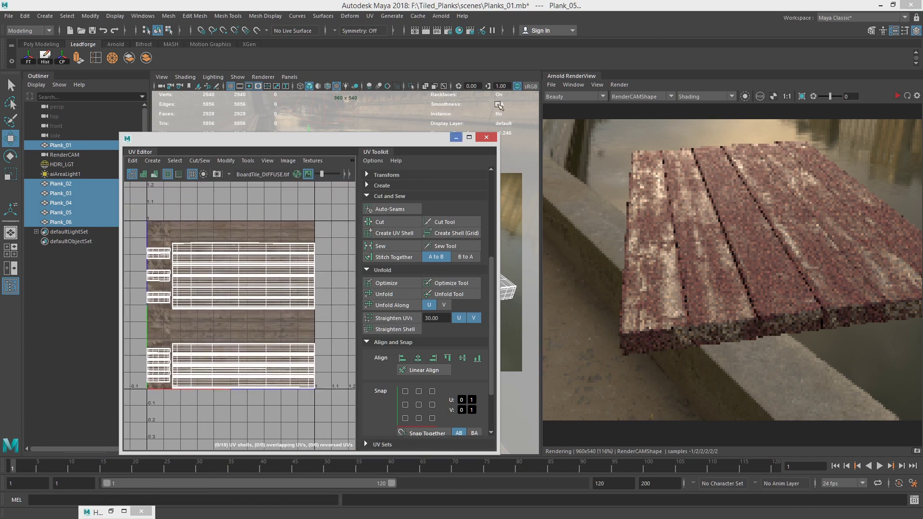
left_click(487, 137)
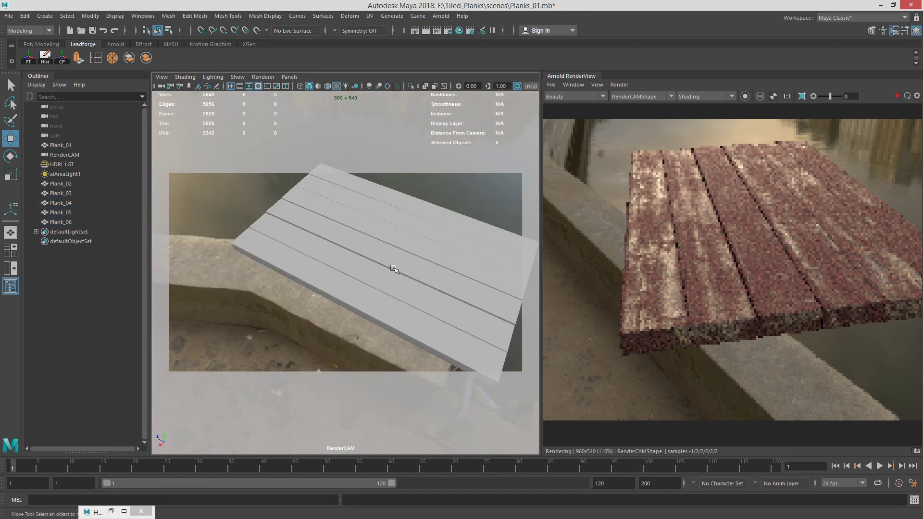
- Select Plank_06 on the outer edge of the surface and add a nonlinear Bend deformer to it
left_click_drag(394, 269, 347, 205, "alt")
left_click(407, 258)
right_click_drag(347, 205, 357, 226, "alt")
left_click_drag(426, 202, 299, 39, "alt")
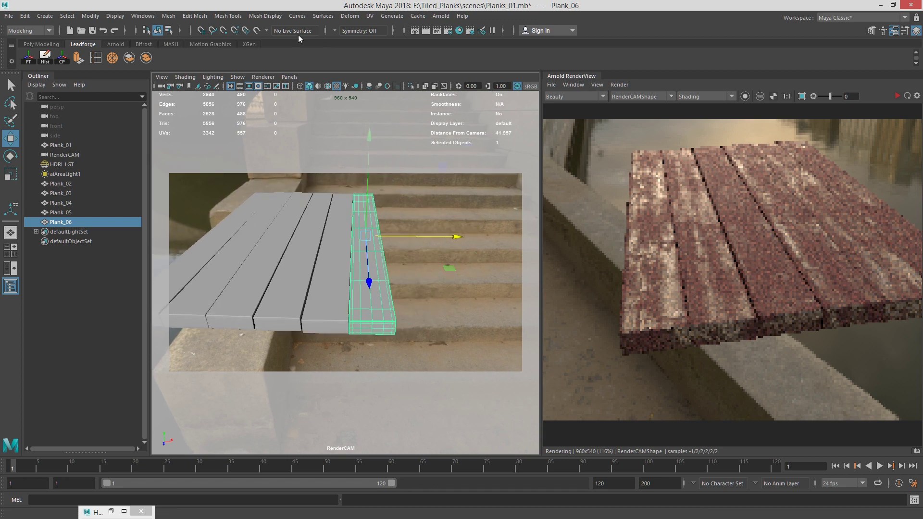
left_click(370, 16)
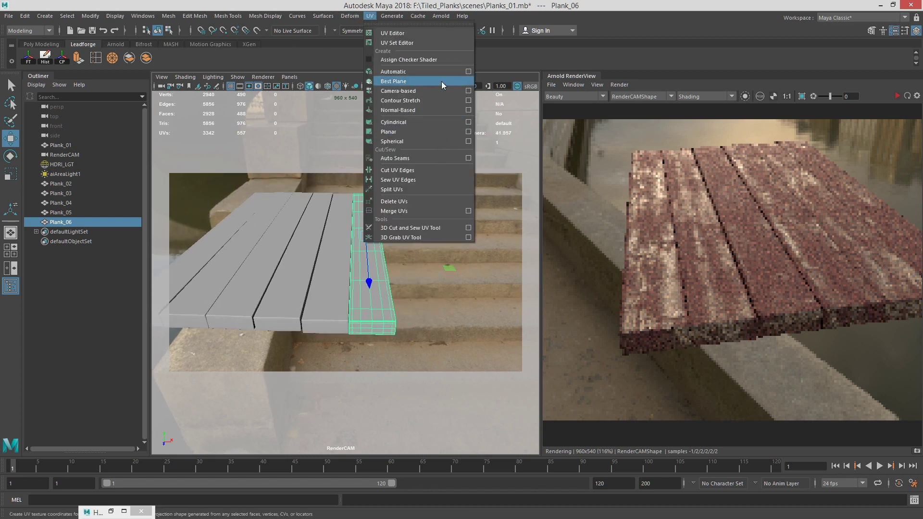
mouse_move(350, 16)
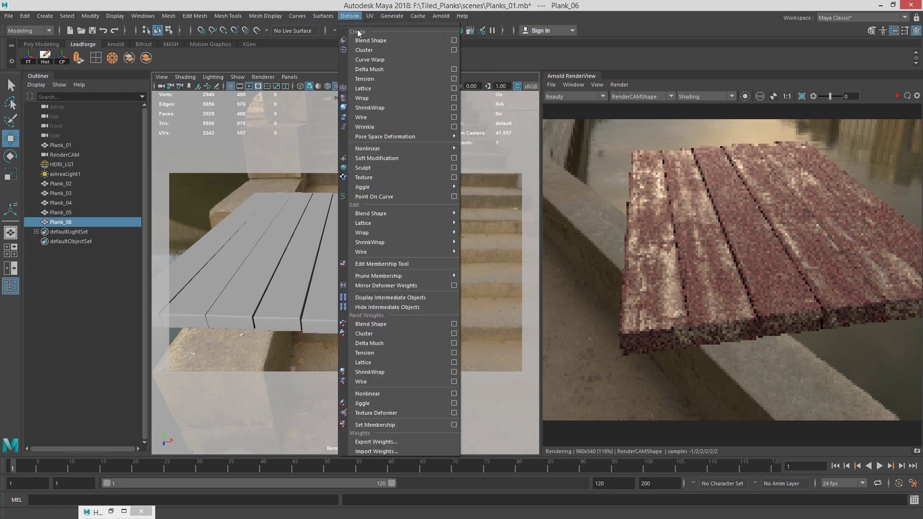
mouse_move(447, 149)
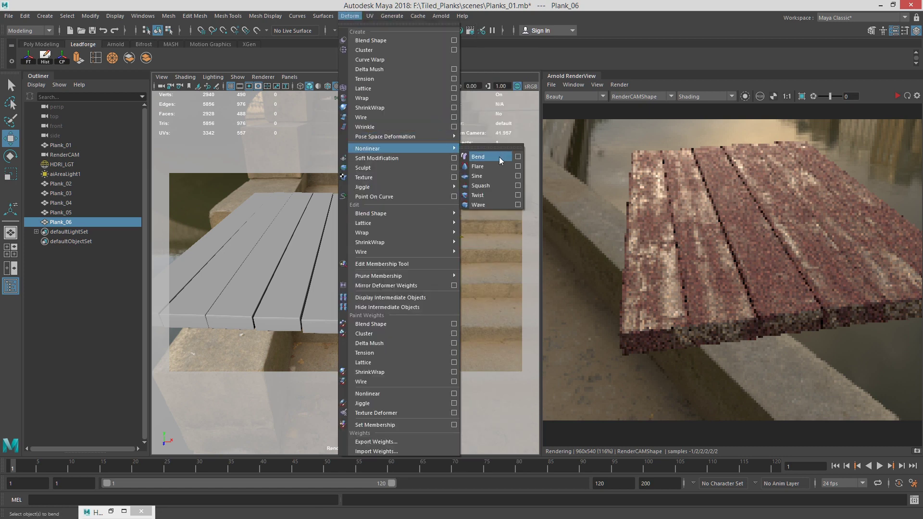
left_click(499, 157)
left_click_drag(474, 217, 393, 244, "alt")
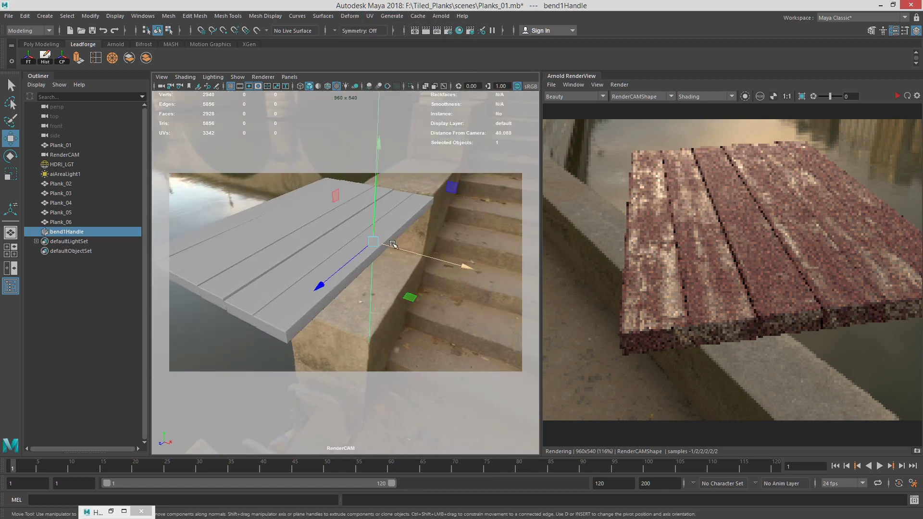
- Open the attributes of bend1 and set its curvature to about 29.55
key("ctrl+a")
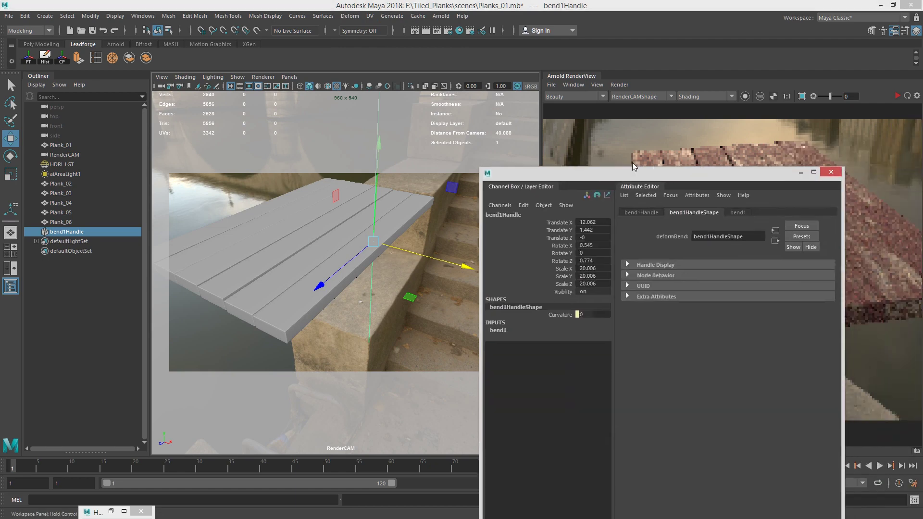
left_click(719, 198)
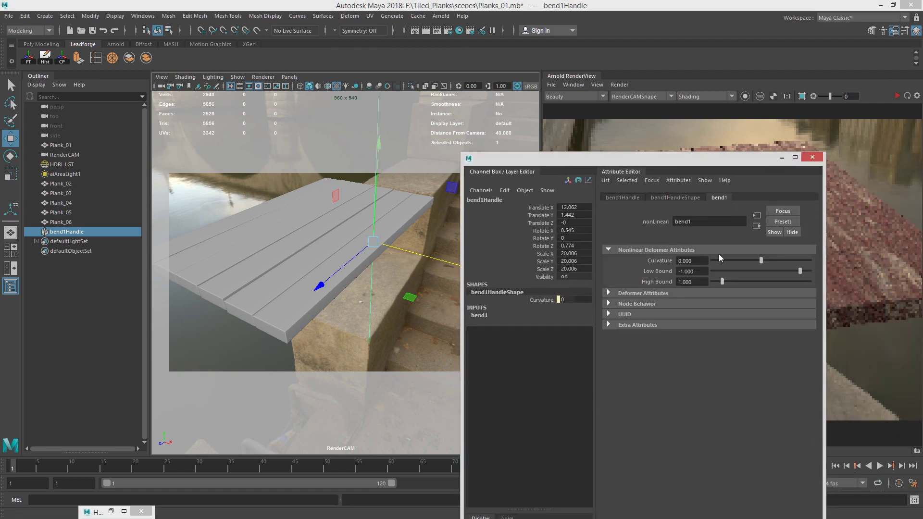
mouse_move(762, 260)
left_mouse_down()
mouse_move(784, 260)
mouse_move(770, 260)
left_mouse_up()
- Rotate bend1Handle to about -89 in X and 76.5 in Z, and reduce the bend's curvature to 2.687
key("e")
left_click_drag(323, 228, 354, 200)
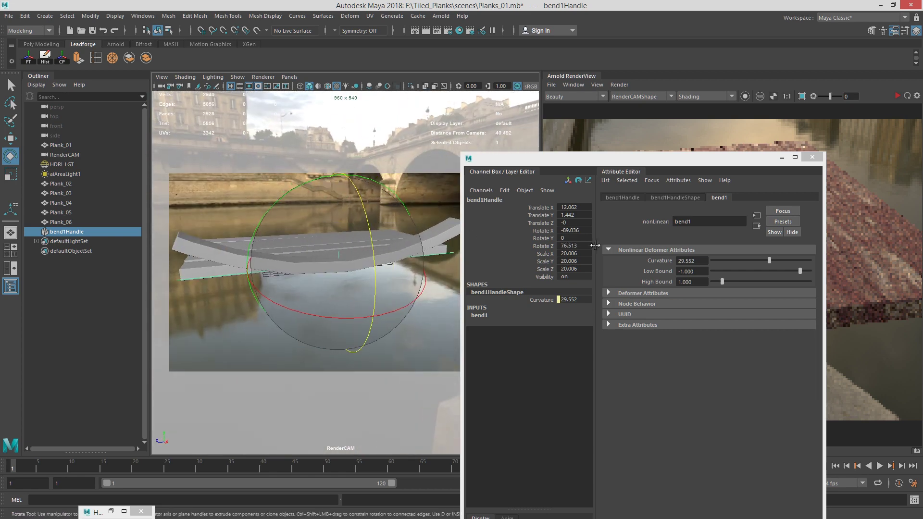
left_click_drag(765, 261, 761, 261)
left_click_drag(486, 238, 532, 245)
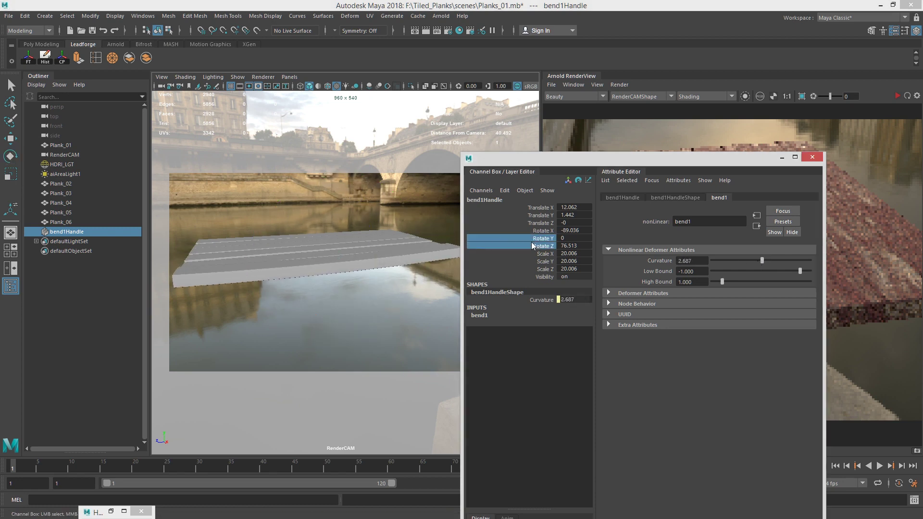
- Select Plank_04 and add a nonlinear Bend deformer to it
left_click_drag(386, 245, 424, 129, "alt")
left_click(362, 240)
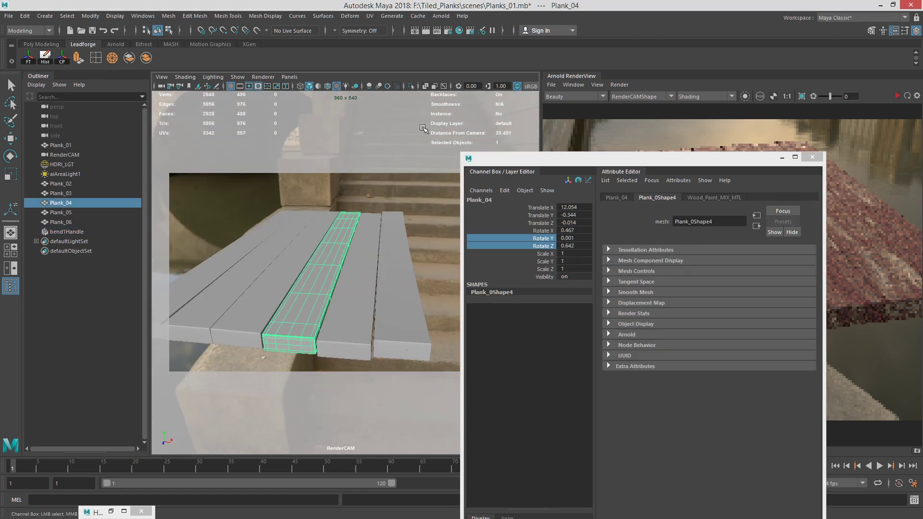
left_click(392, 16)
mouse_move(377, 18)
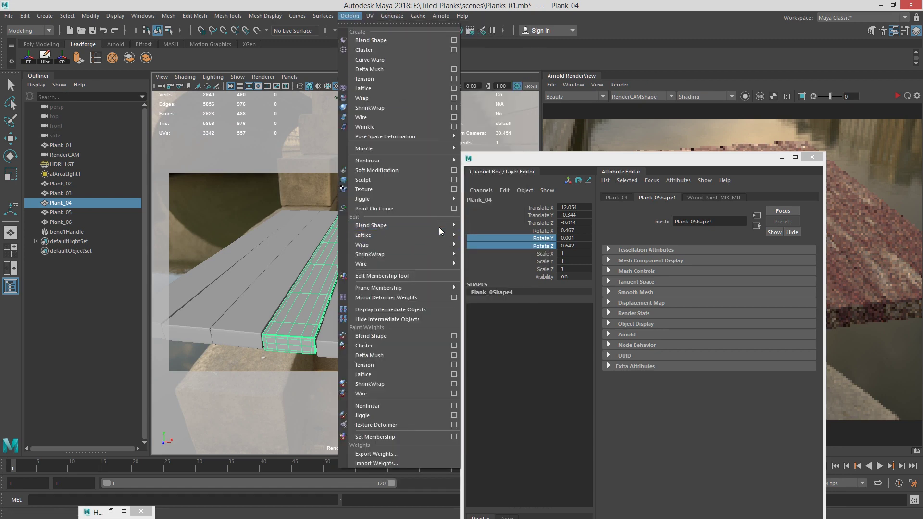
mouse_move(438, 226)
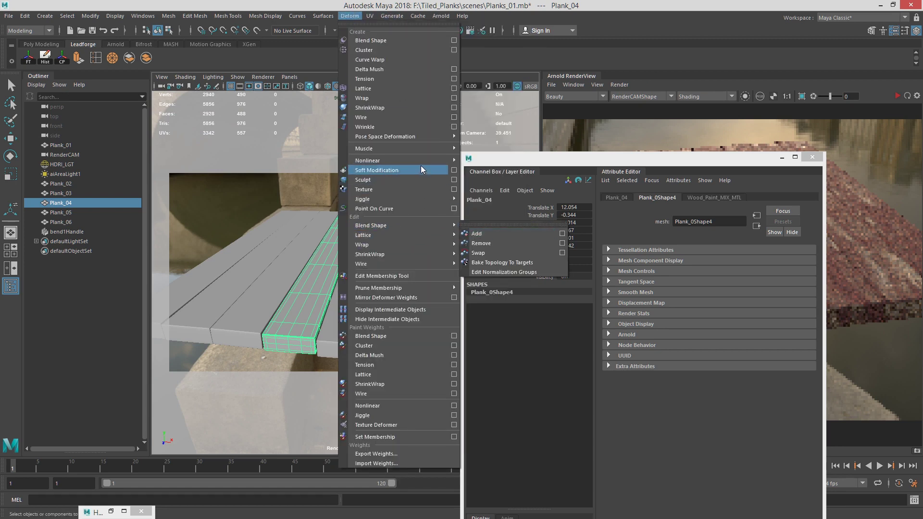
mouse_move(433, 161)
left_click(503, 171)
left_click_drag(330, 264, 345, 257, "alt")
- Open the attributes of bend2 and set its curvature to about 65.37
key("e")
left_click_drag(393, 209, 373, 216, "alt")
left_click(720, 198)
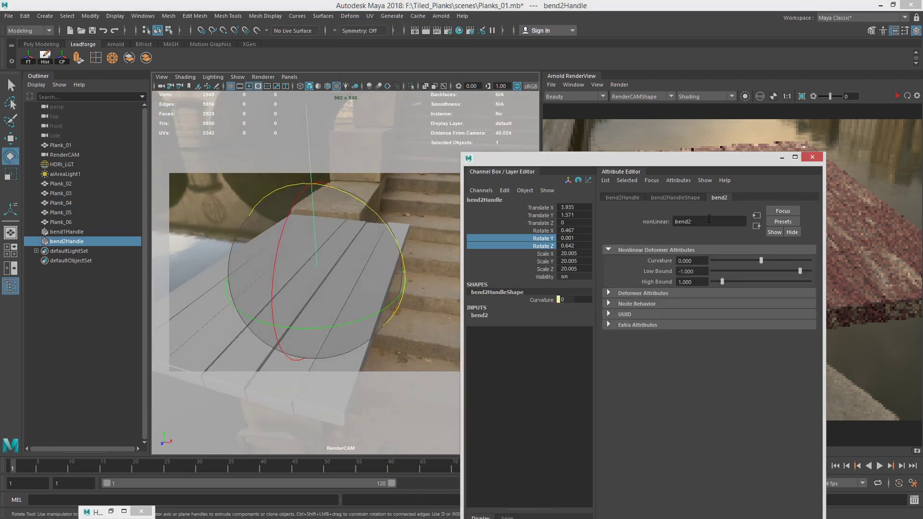
left_click_drag(764, 260, 779, 261)
- Rotate bend2Handle to about 97.3 in Z, set its curvature to 60, and check the bend from the plank ends
left_click_drag(369, 318, 364, 207)
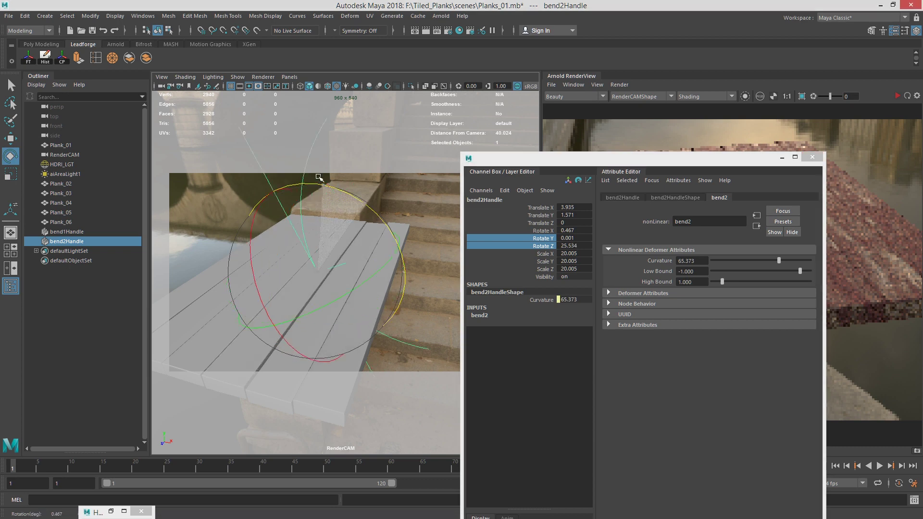
mouse_move(394, 233)
left_mouse_down()
mouse_move(333, 178)
mouse_move(338, 191)
mouse_move(351, 171)
left_mouse_up()
mouse_move(779, 260)
left_mouse_down()
mouse_move(791, 260)
mouse_move(779, 260)
left_mouse_up()
left_click_drag(356, 248, 359, 254, "alt")
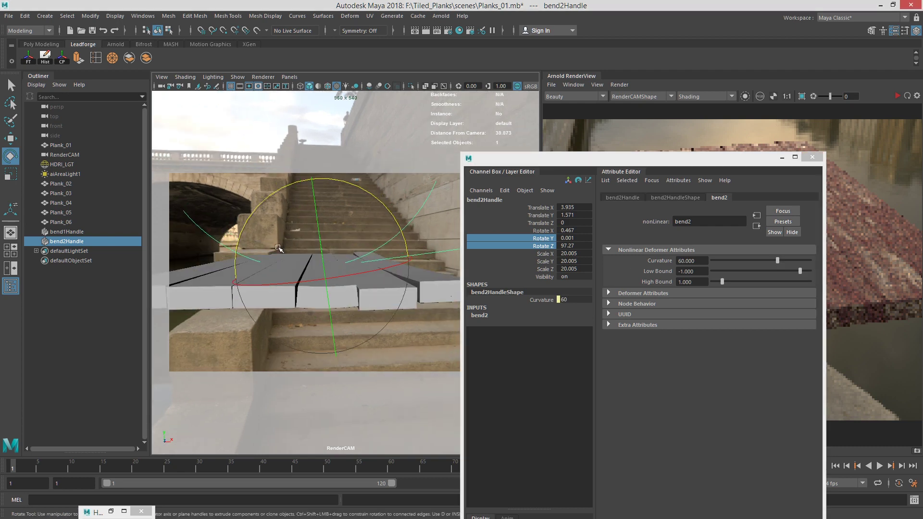
middle_click_drag(278, 248, 313, 239, "alt")
key("q")
left_click_drag(314, 271, 306, 282, "alt")
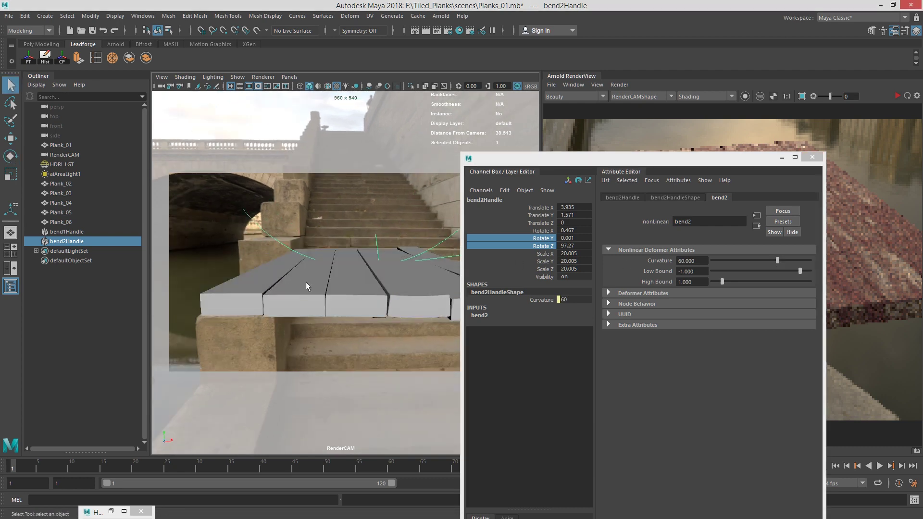
- Select Plank_02 and add a nonlinear Bend deformer to it
left_click(306, 282)
left_click(351, 17)
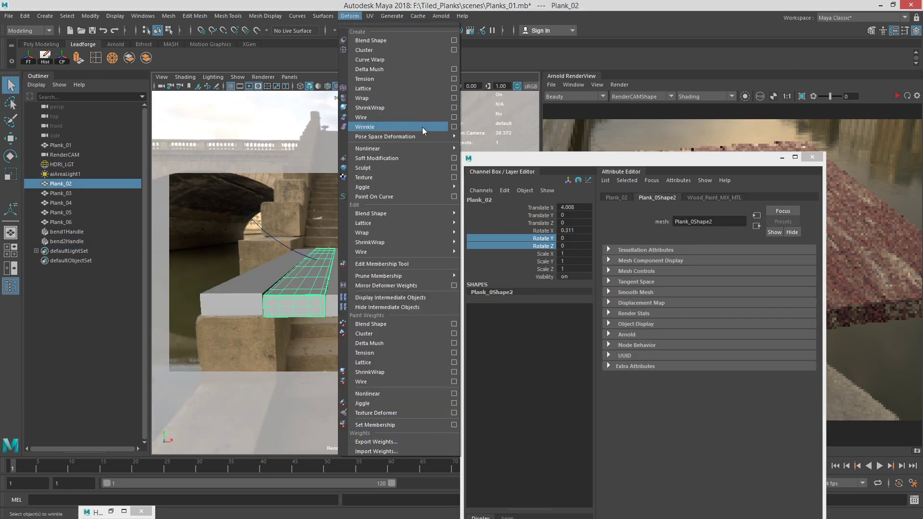
mouse_move(434, 149)
left_click(495, 157)
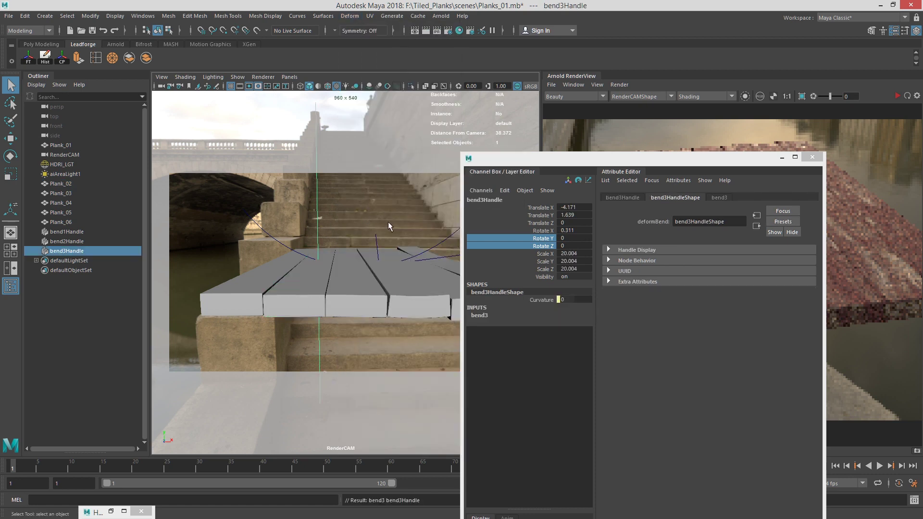
- Set bend3's curvature to about 97.6 and rotate bend3Handle to about -84 in Z
left_click_drag(388, 222, 373, 222, "alt")
left_click(720, 197)
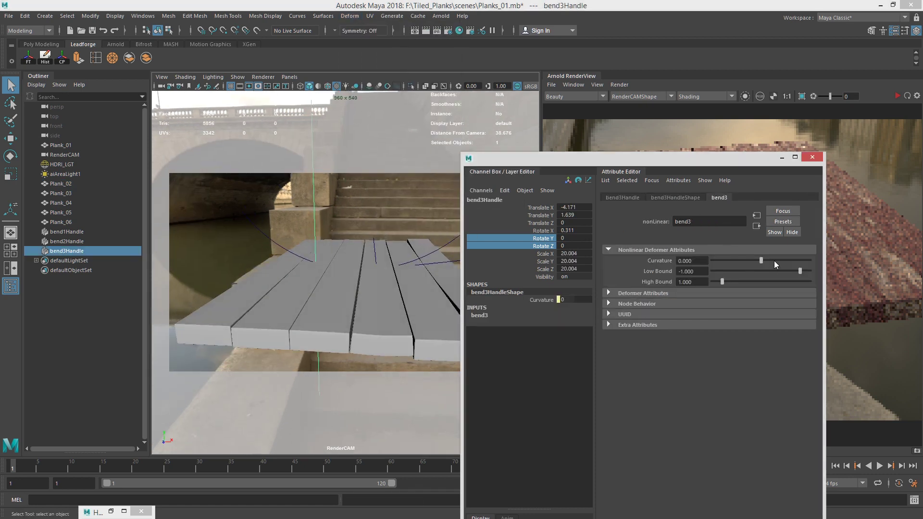
left_click_drag(774, 262, 792, 260)
key("e")
left_click_drag(375, 213, 375, 328, "alt")
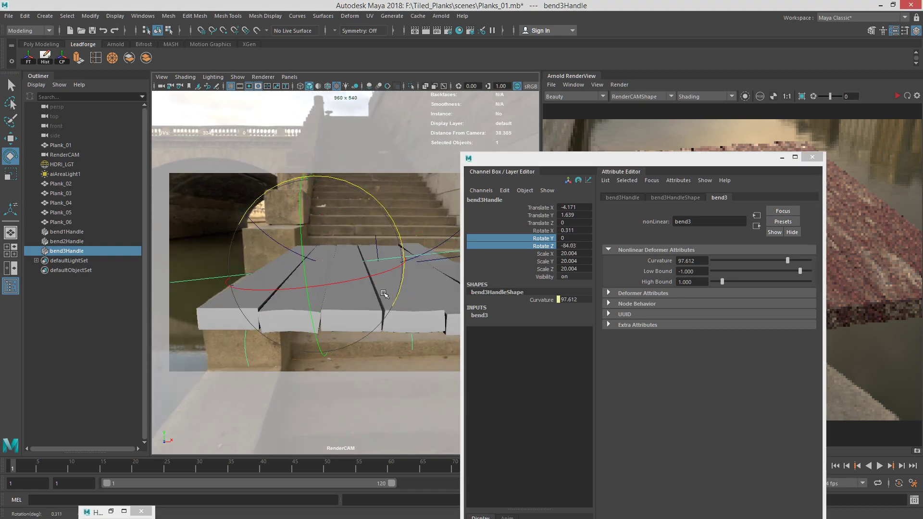
left_click_drag(385, 293, 332, 242, "alt")
- Minimise the floating Channel Box and Attribute Editor window and start the Arnold render of the bent planks
key("q")
left_click(417, 200)
left_click_drag(737, 161, 728, 172)
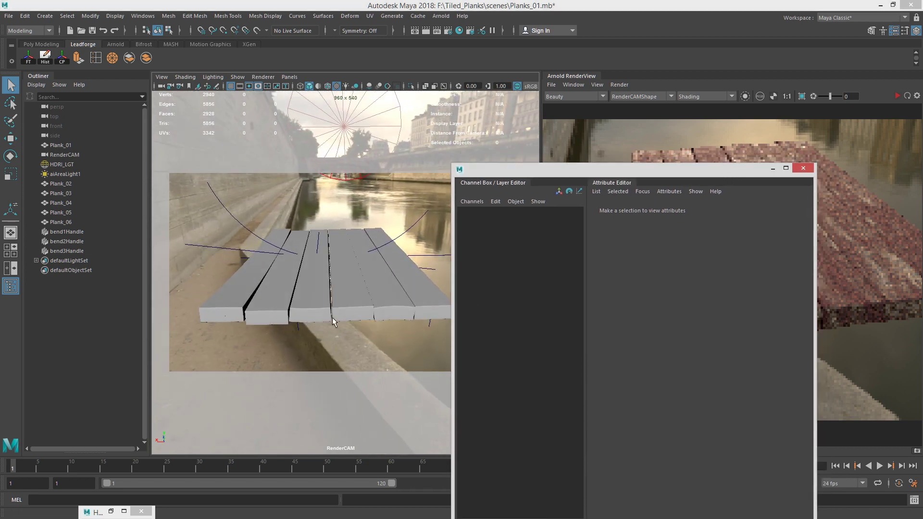
left_click(767, 169)
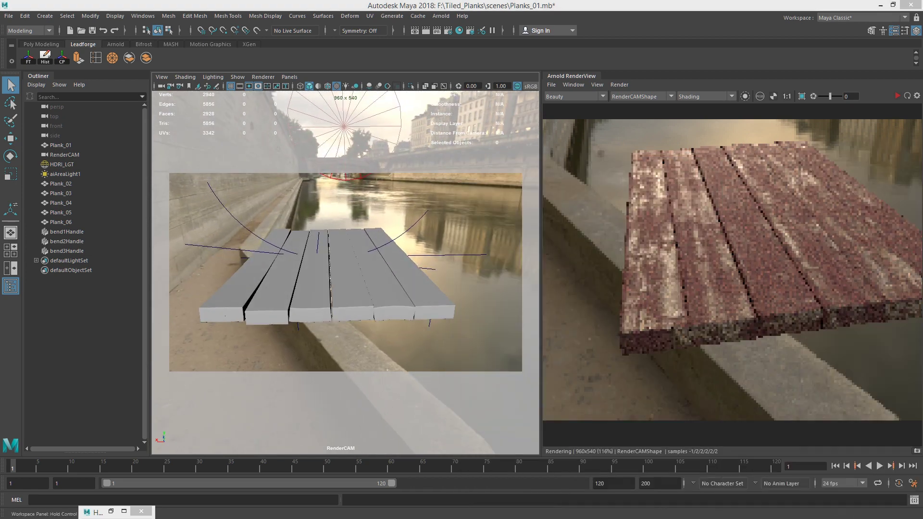
left_click_drag(435, 209, 447, 210, "alt")
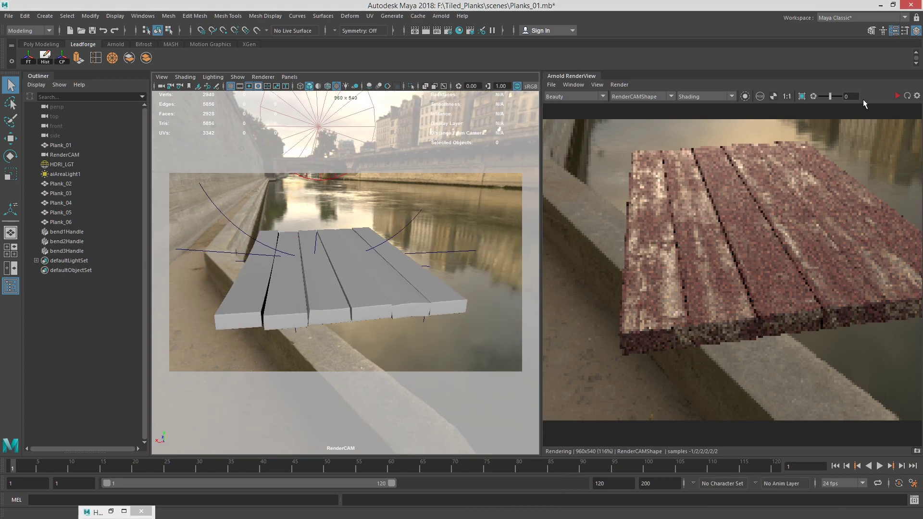
left_click(902, 97)
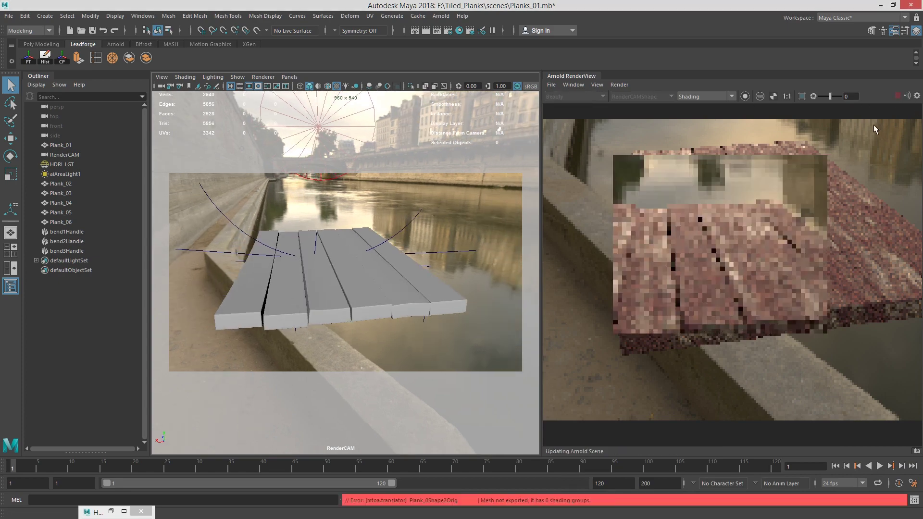
- Examine the rendered planks from several angles for paint variation, gaps and the uneven bends at their ends
left_click_drag(413, 273, 413, 246, "alt")
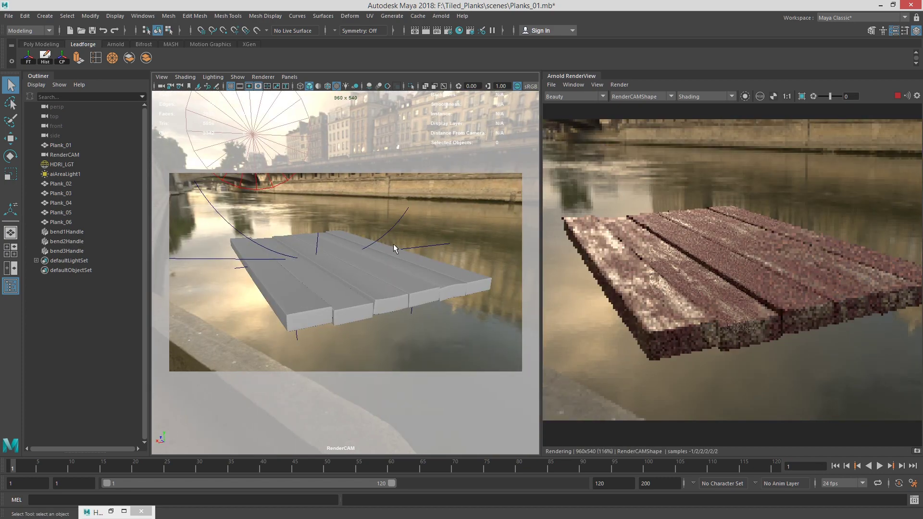
left_click_drag(393, 243, 504, 248, "alt")
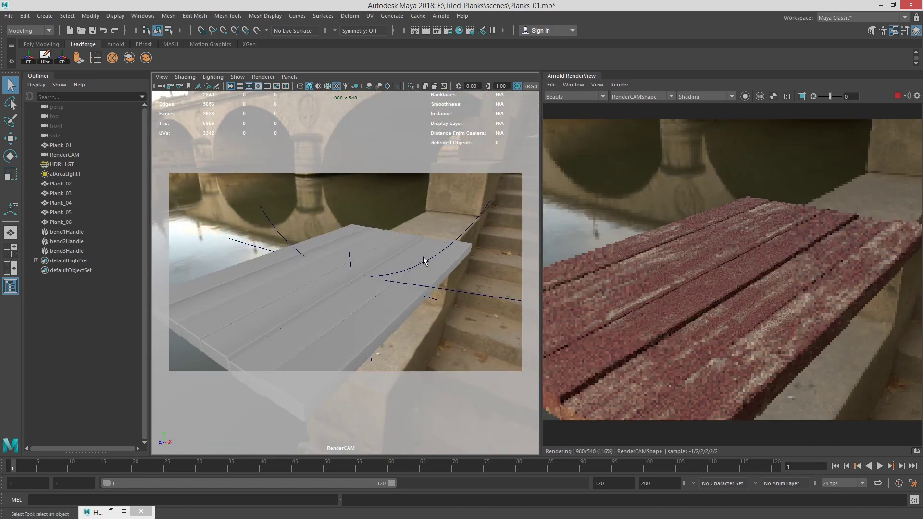
left_click_drag(424, 261, 353, 259, "alt")
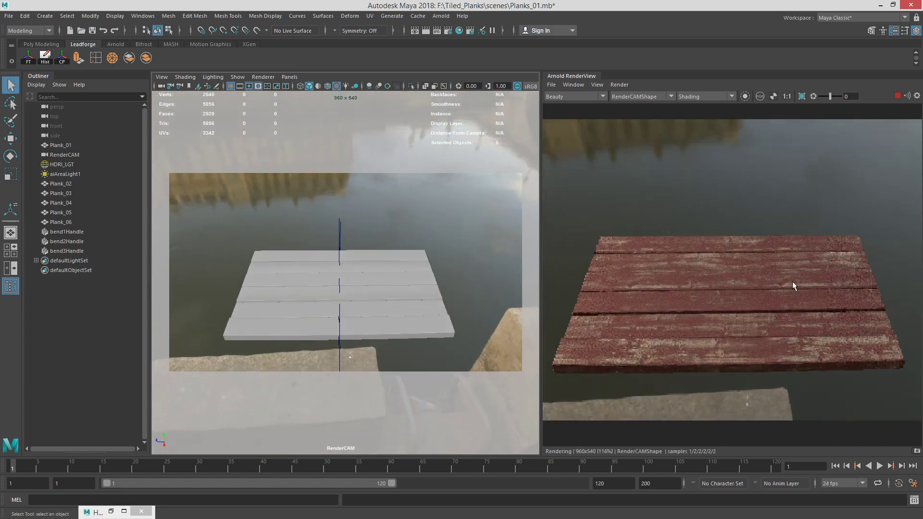
left_click_drag(369, 213, 405, 223, "alt")
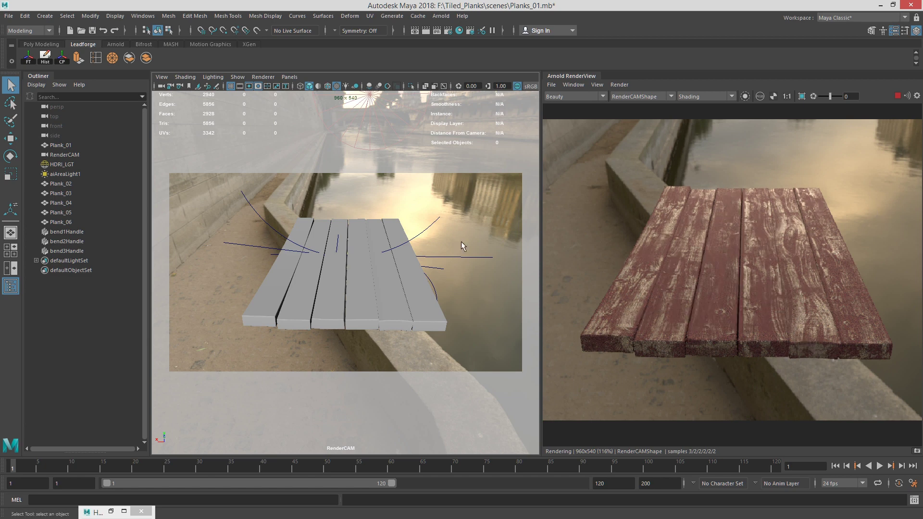
left_click_drag(443, 261, 485, 226, "alt")
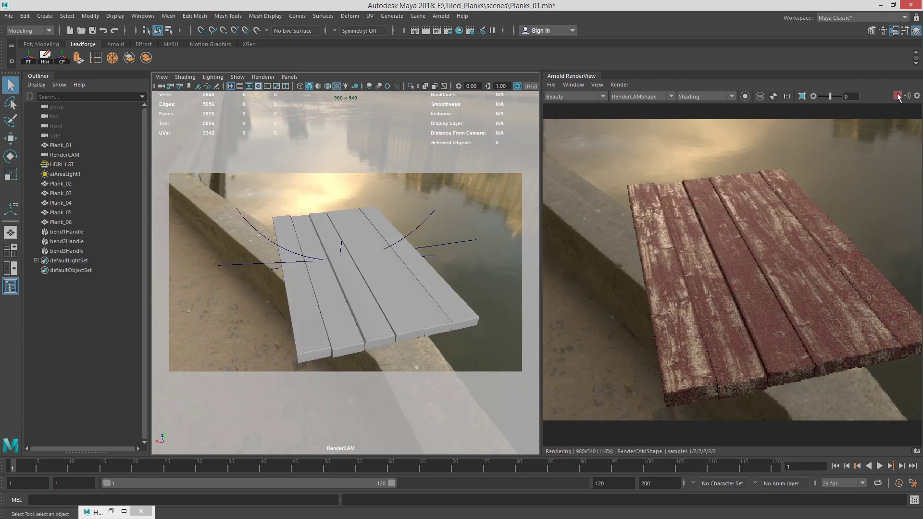